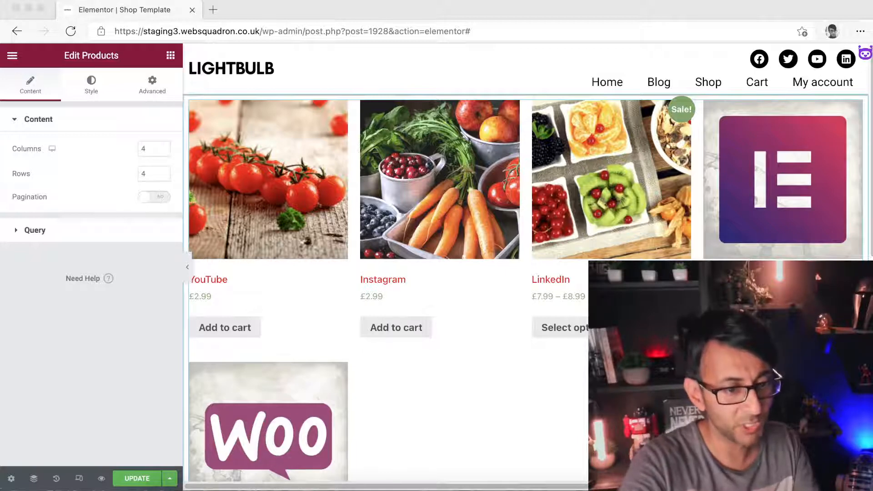
Delete the existing product grid widget from the shop template.
left_click(531, 295)
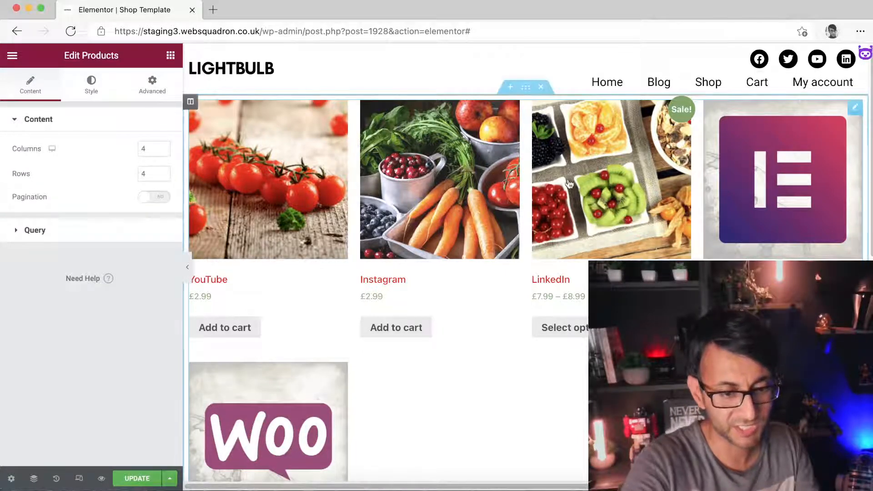
right_click(541, 177)
left_click(569, 351)
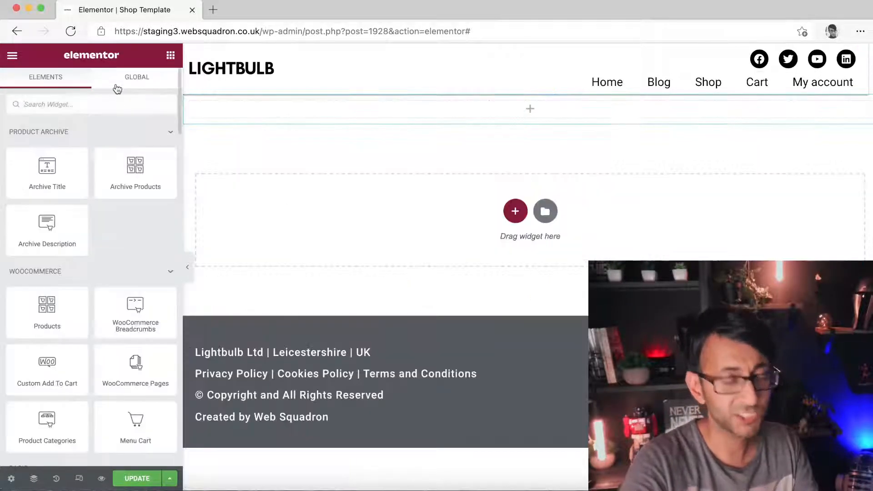
Search the widget panel for 'products' and drag the Products widget onto the empty page.
left_click(111, 105)
type("aroduc")
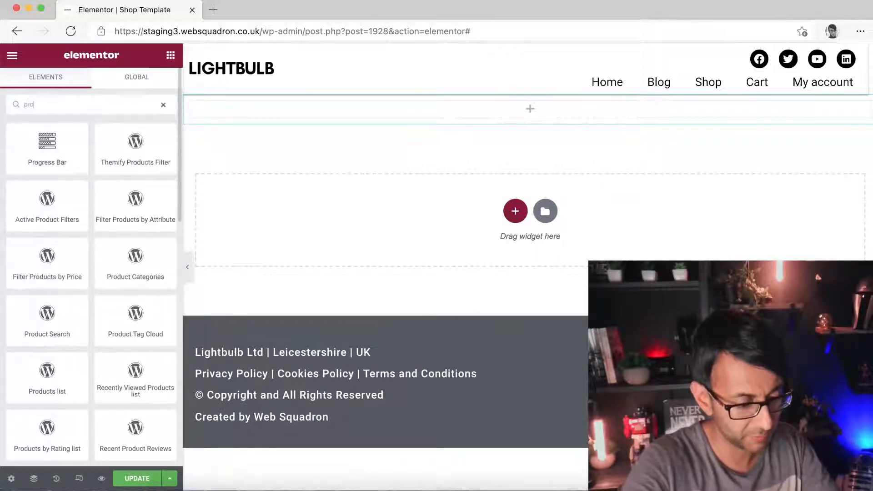
type("ts")
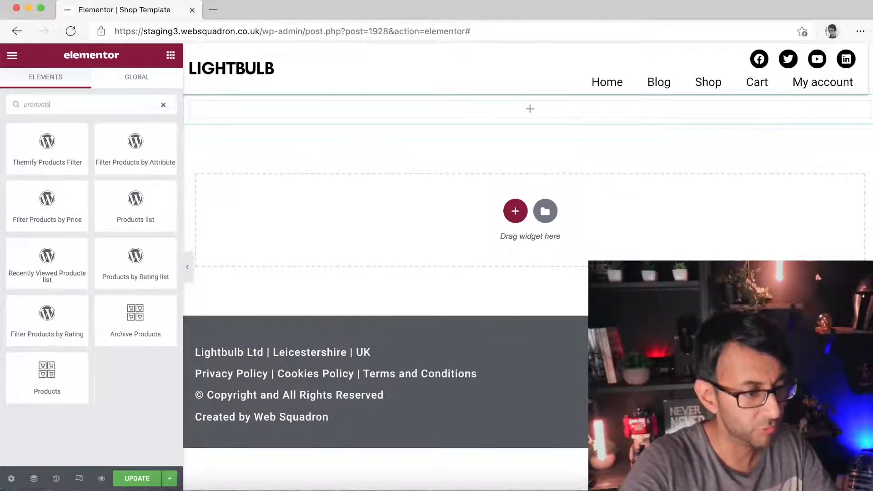
left_click_drag(47, 372, 470, 109)
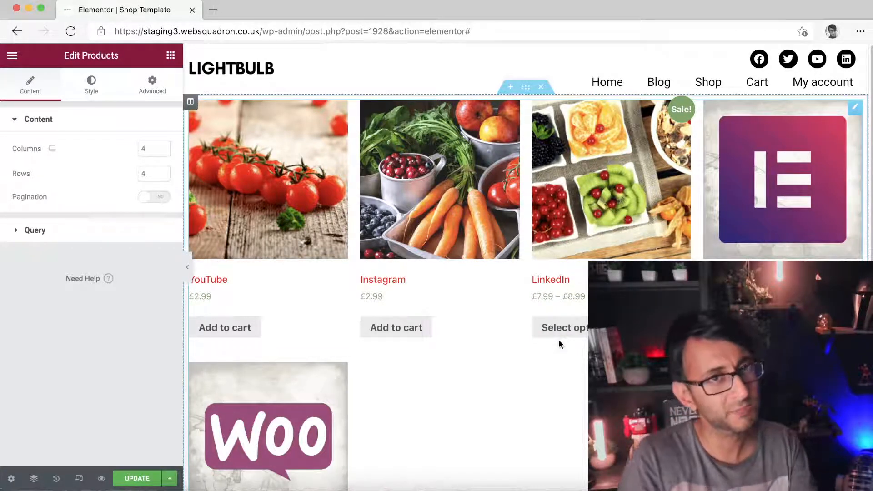
Change the Products widget's Columns setting from 4 to 5.
double_click(138, 148)
type("5")
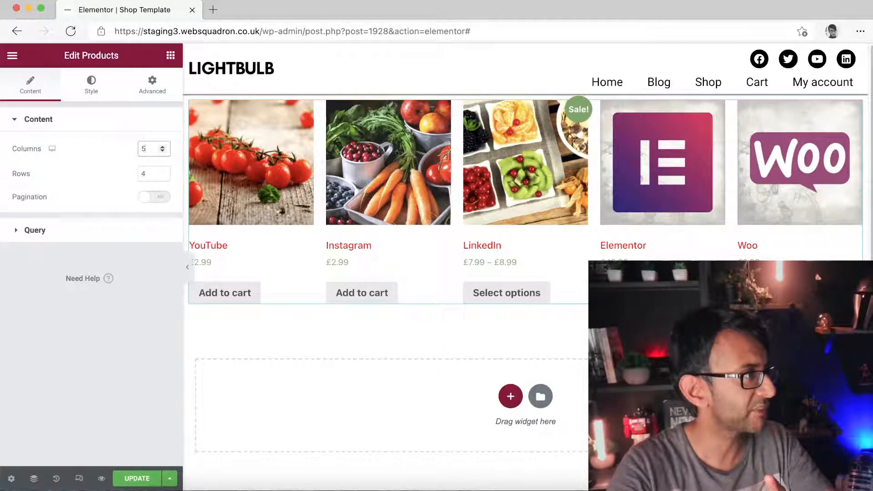
key("super+Tab")
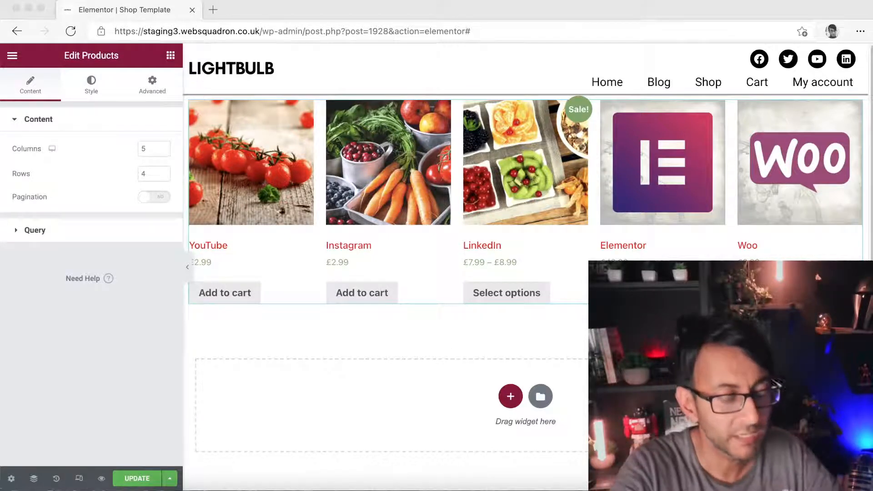
Add a new single-column section above the product grid.
left_click(534, 170)
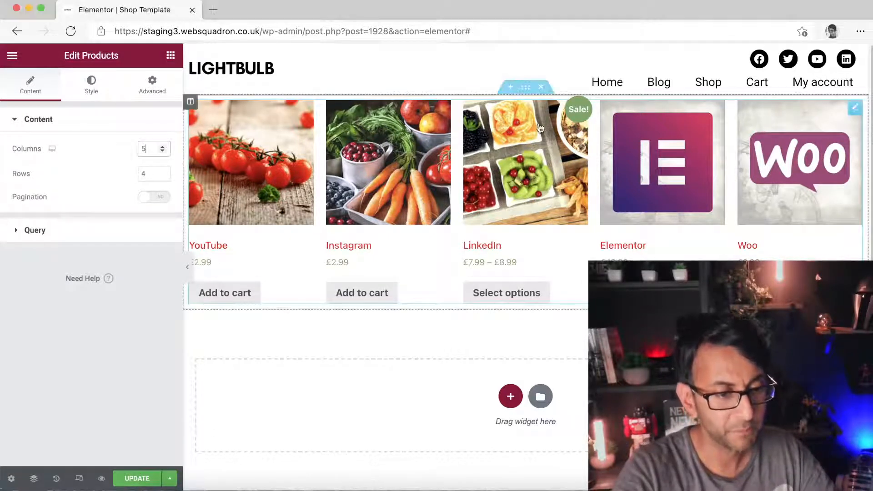
left_click(512, 90)
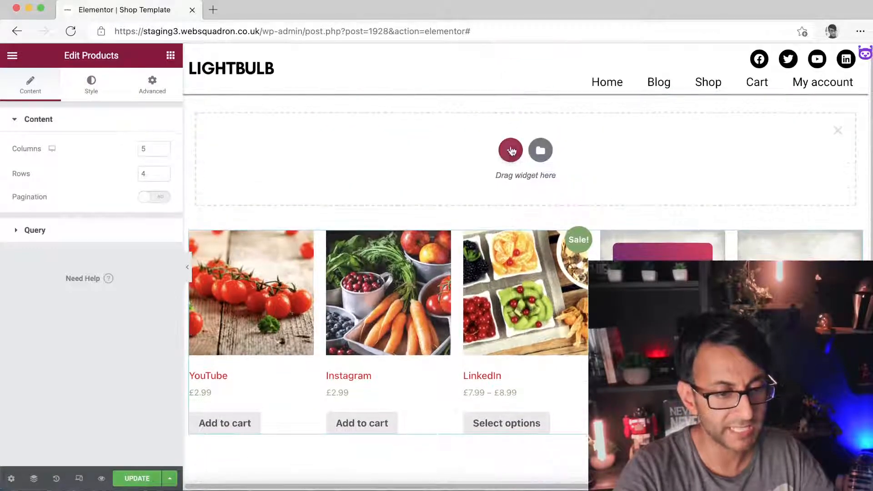
left_click(511, 148)
left_click(367, 180)
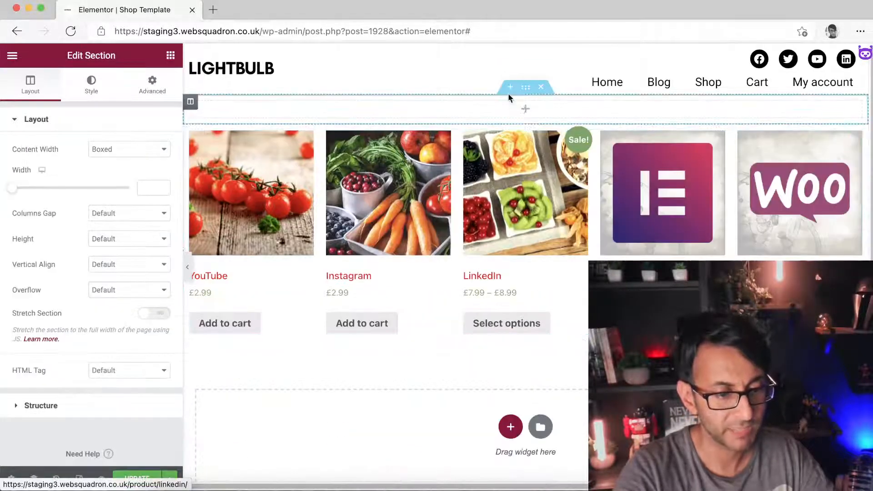
Give the section an unlinked 600 px bottom margin and add a second column.
left_click(152, 88)
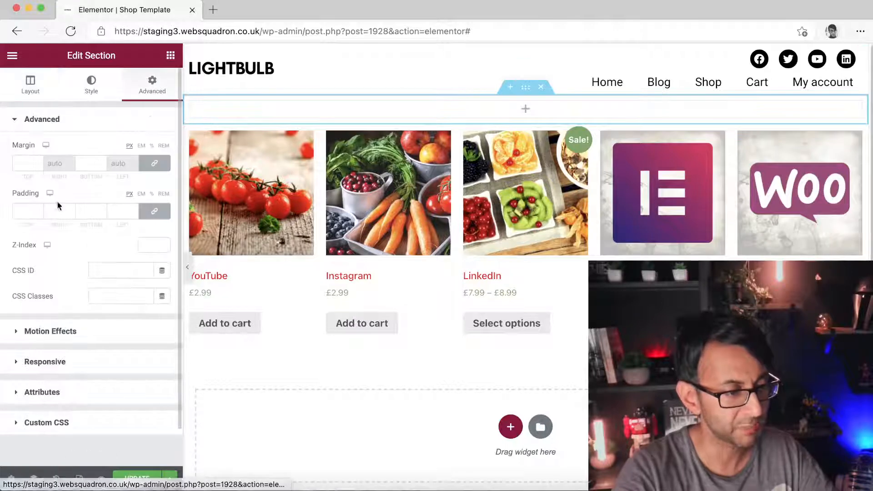
left_click(165, 164)
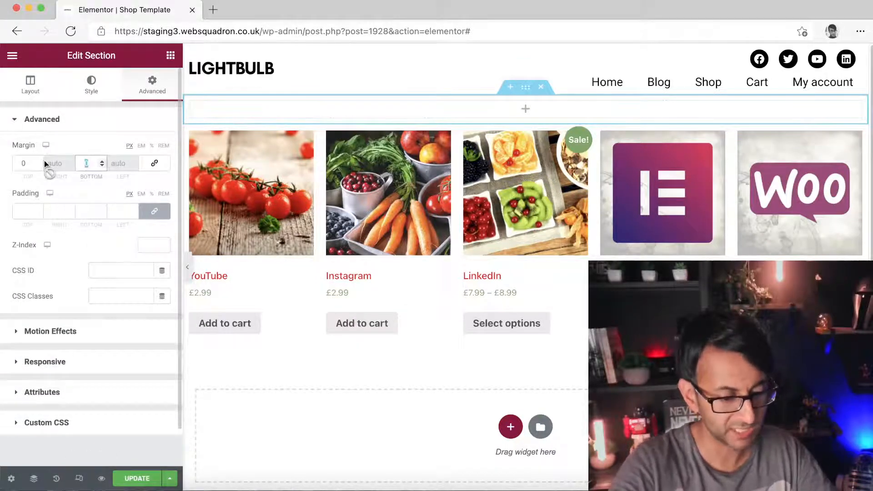
type("600")
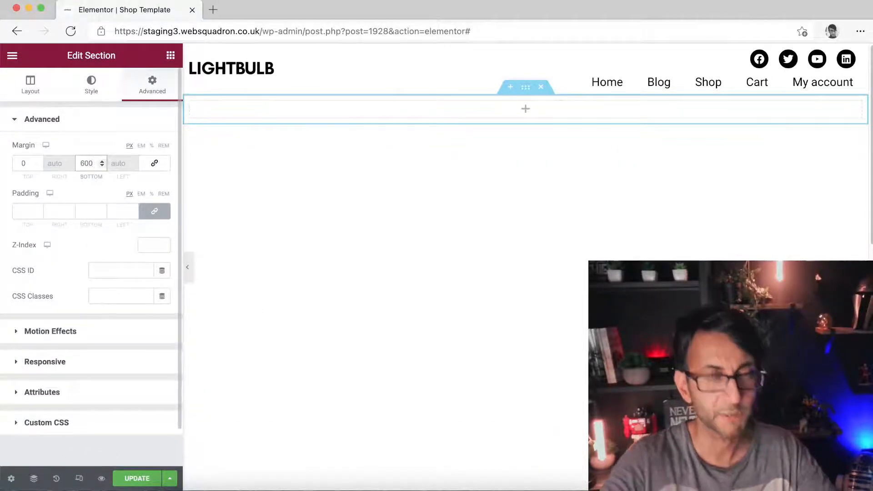
right_click(196, 107)
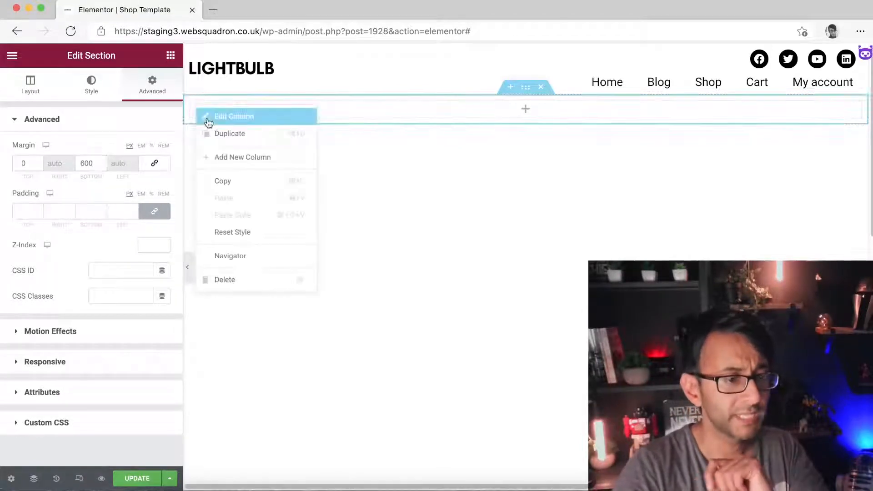
left_click(243, 157)
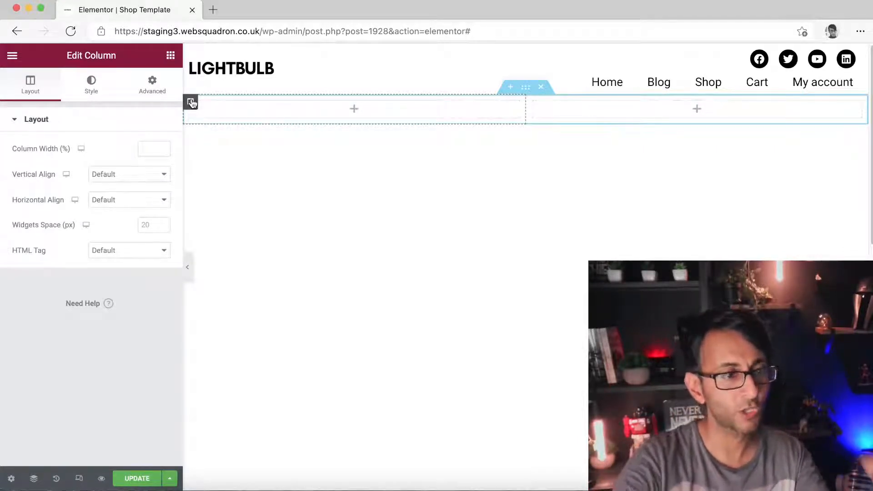
Set the column's linked margin and padding to 10 px on all sides.
left_click(163, 95)
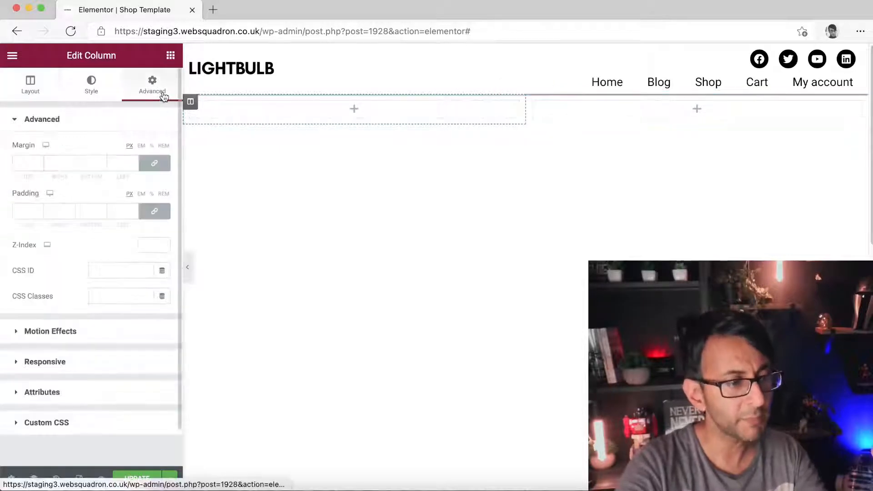
left_click(155, 163)
left_click(20, 164)
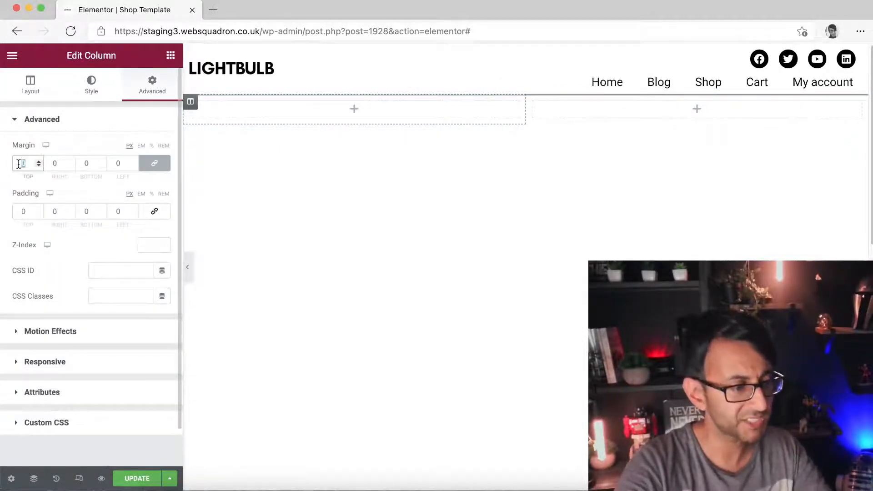
type("10")
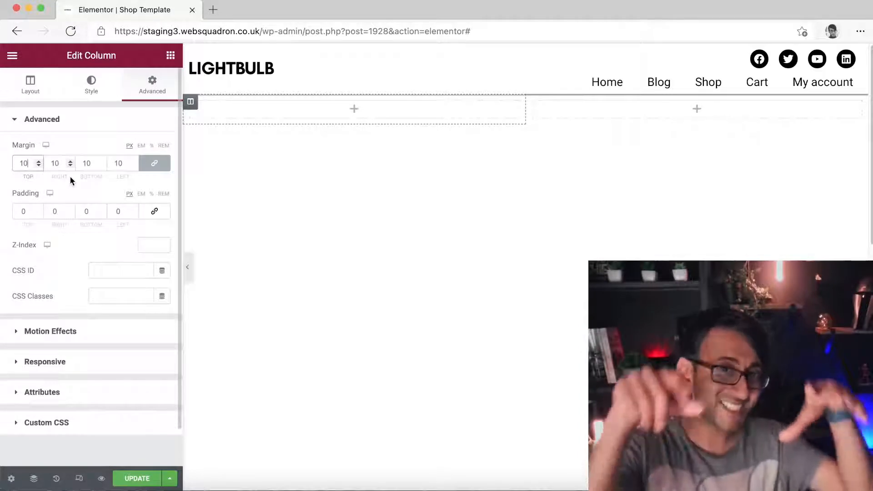
left_click(155, 211)
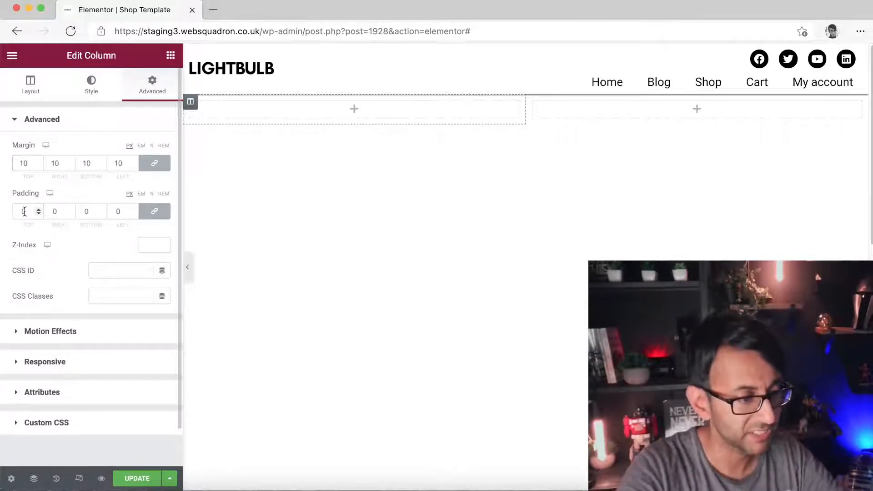
left_click_drag(24, 211, 19, 211)
type("10")
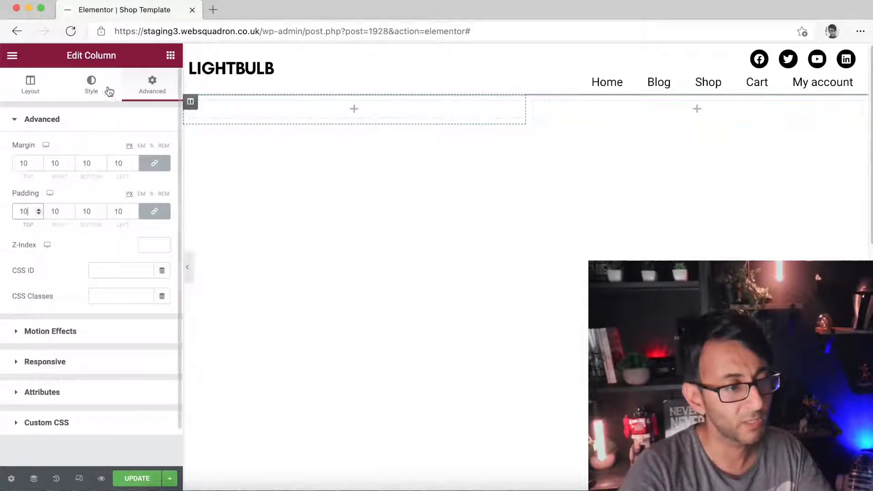
Set the column's Classic background image to the dynamic WooCommerce Product Image tag.
left_click(93, 87)
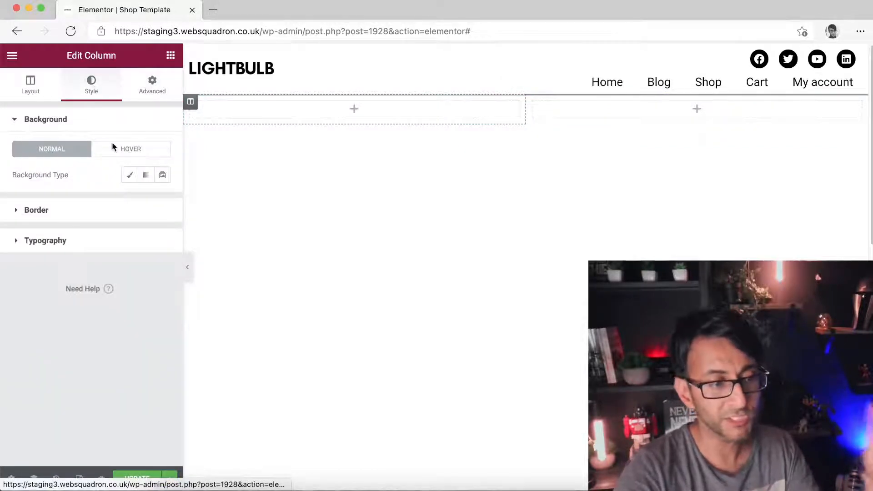
left_click(130, 178)
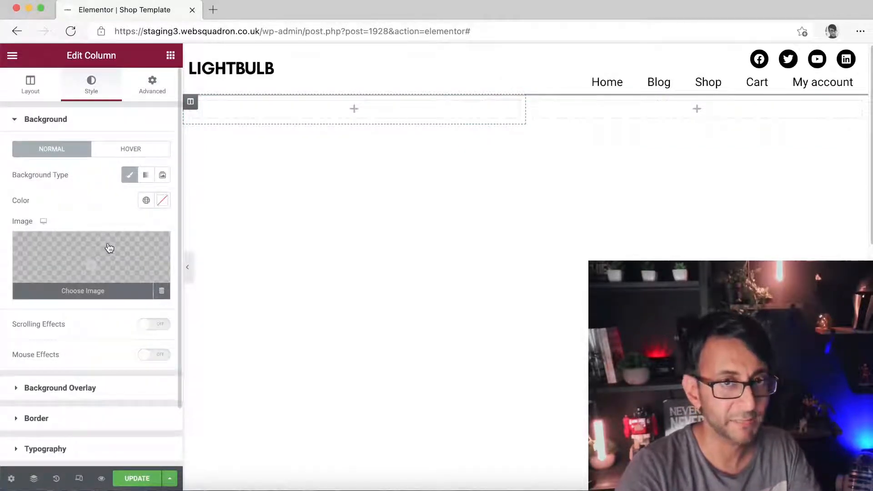
left_click(109, 248)
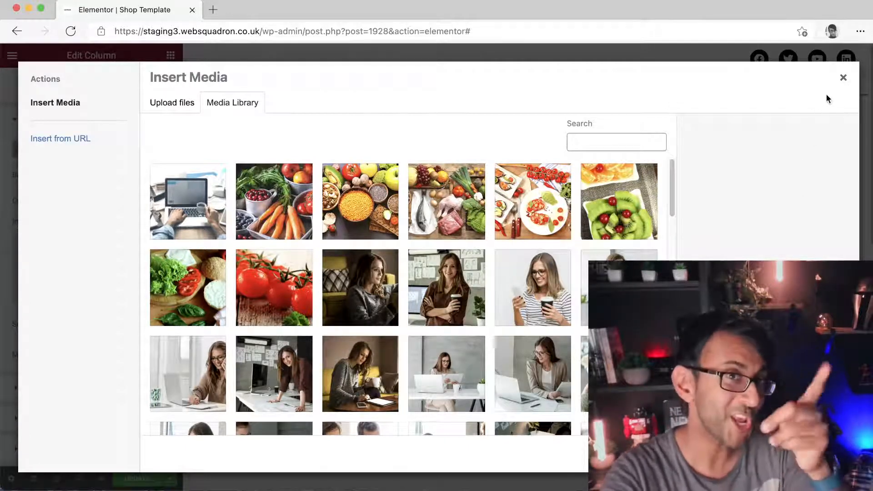
left_click(843, 78)
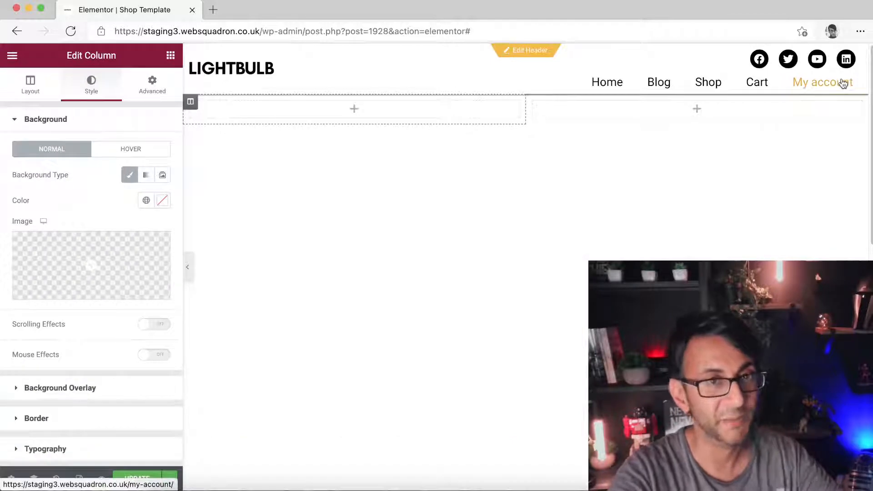
mouse_move(126, 247)
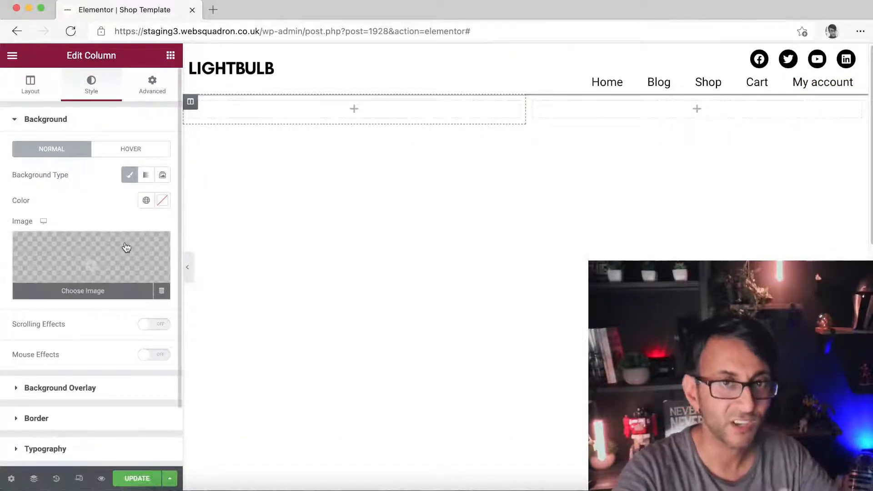
left_click(162, 294)
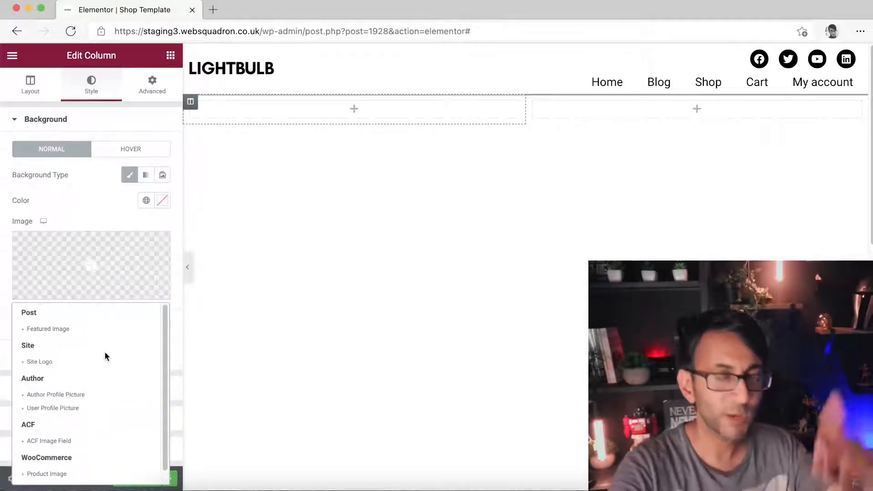
scroll(102, 353, "down", 1)
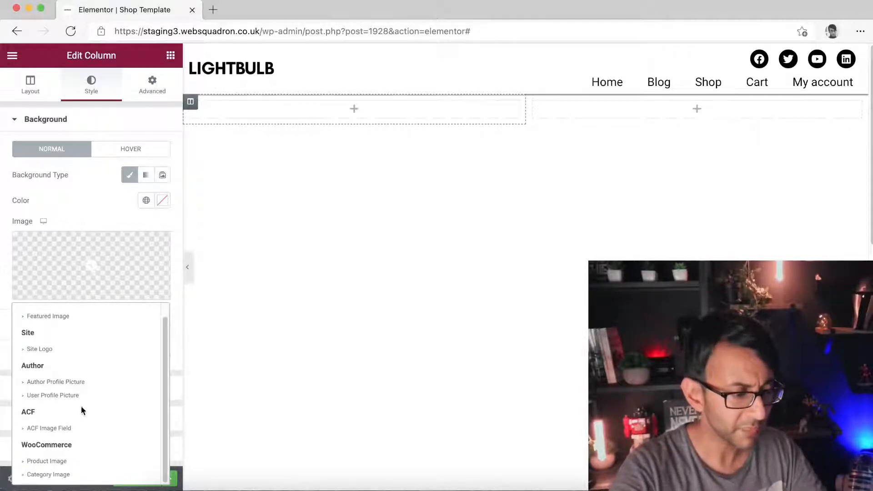
left_click(85, 461)
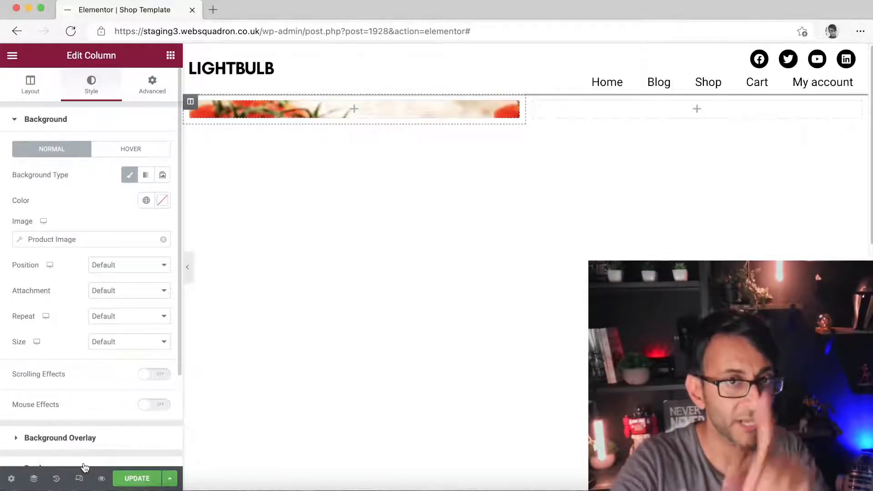
Point the Product Image dynamic tag at the Instagram product.
left_click(20, 240)
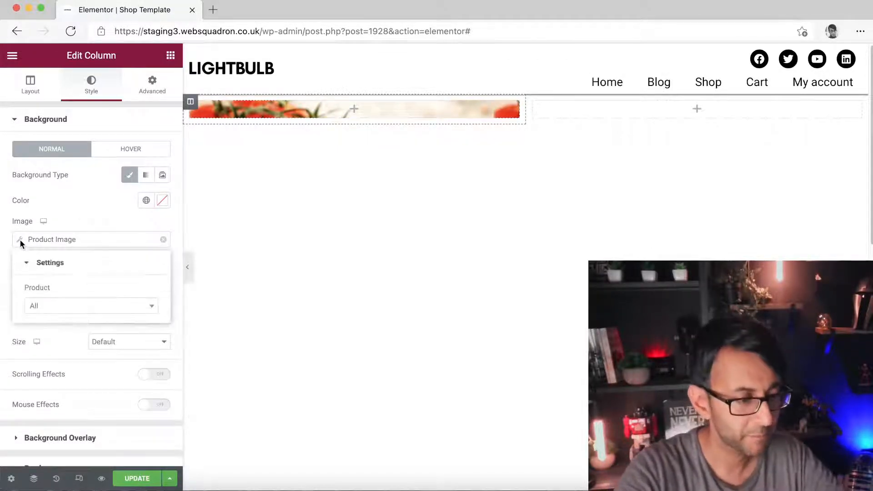
left_click(55, 310)
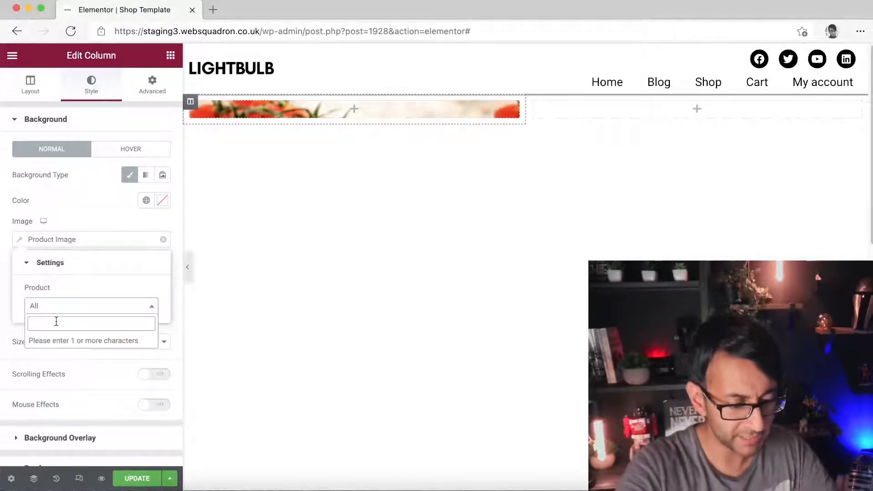
type("insta")
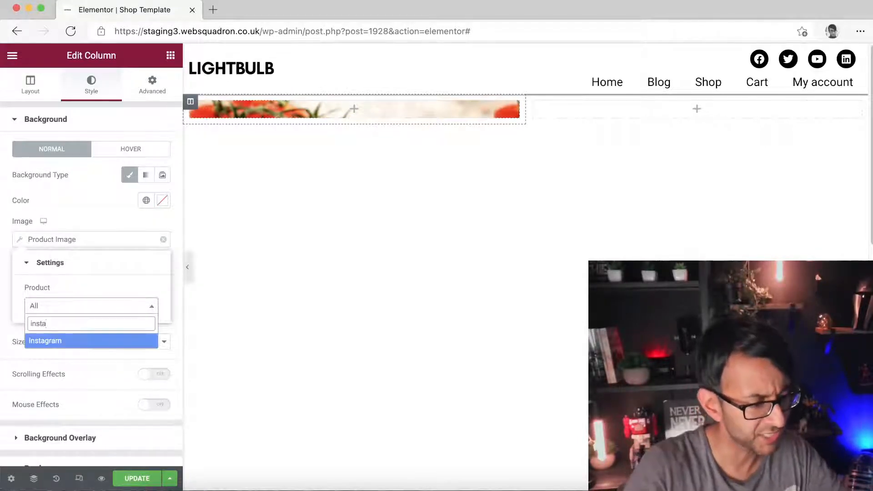
left_click(58, 340)
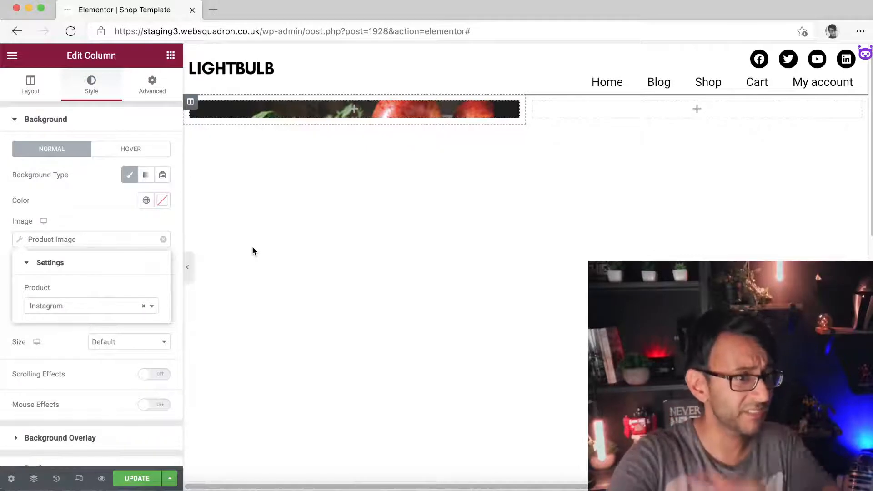
Search the widgets for 'text' and drop a Heading widget into the image column.
left_click(172, 55)
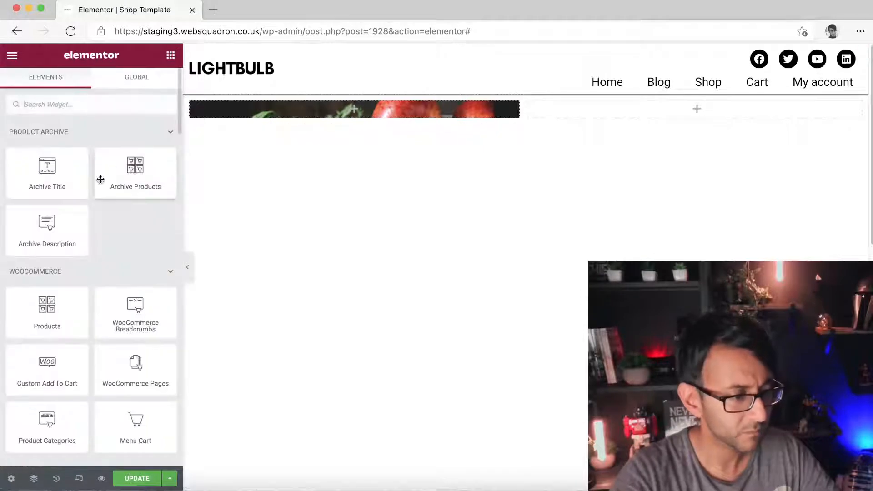
left_click(107, 104)
type("text")
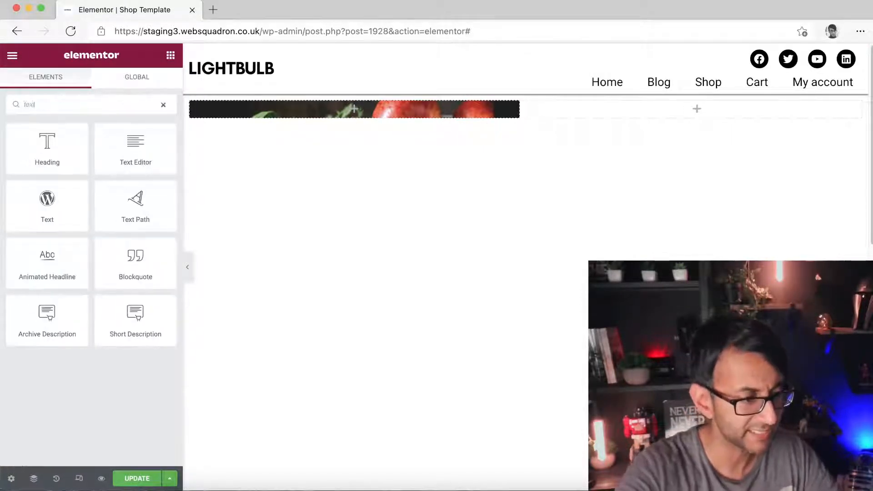
left_click_drag(105, 141, 86, 111)
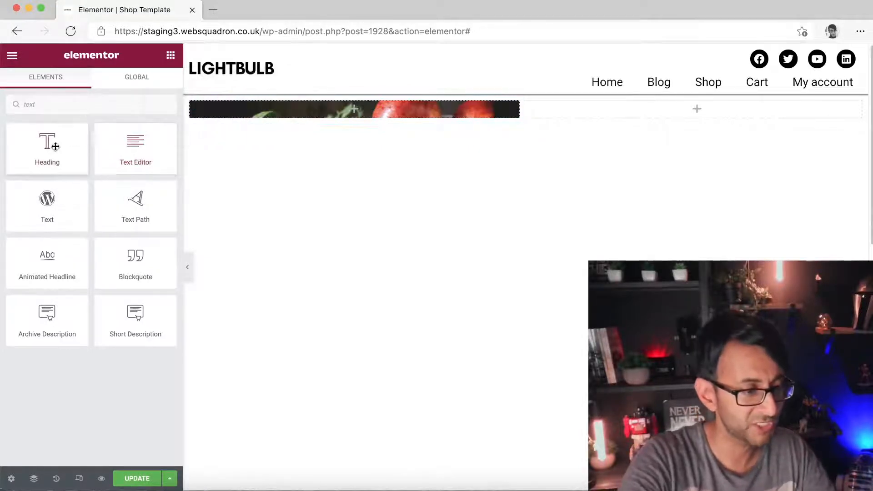
left_click_drag(48, 142, 379, 130)
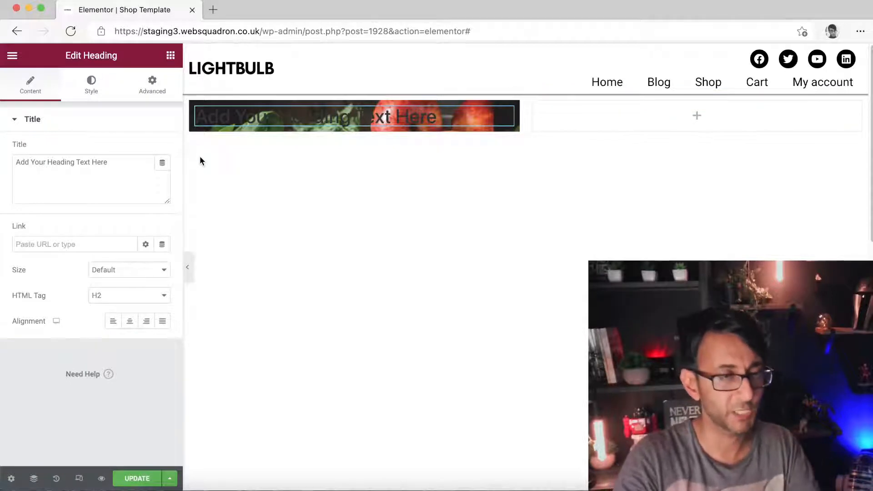
Set the heading text colour to the global Secondary colour.
left_click(91, 84)
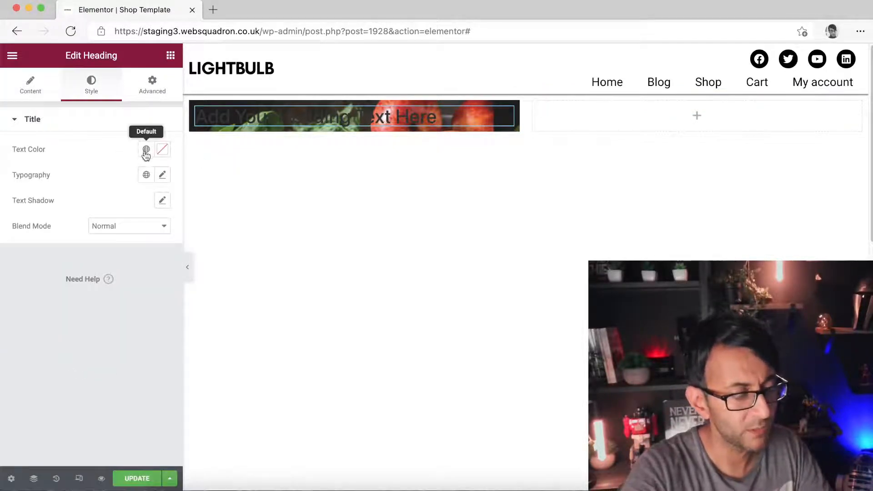
left_click(146, 151)
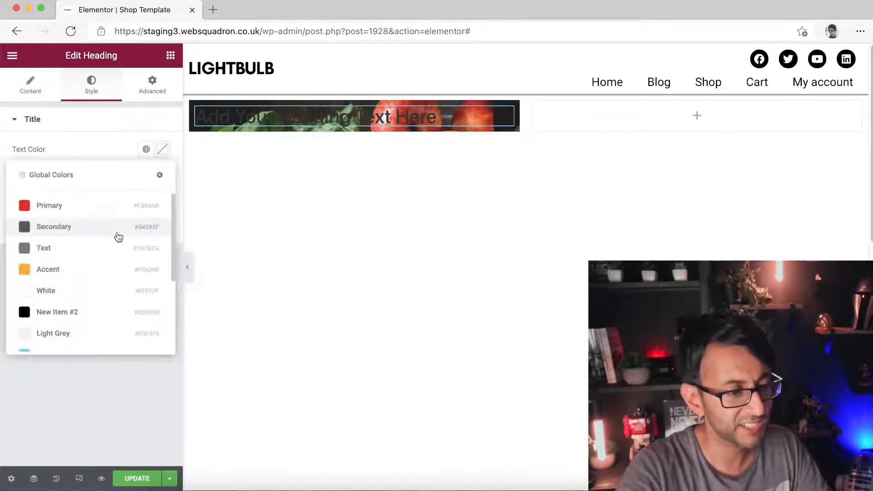
left_click(119, 236)
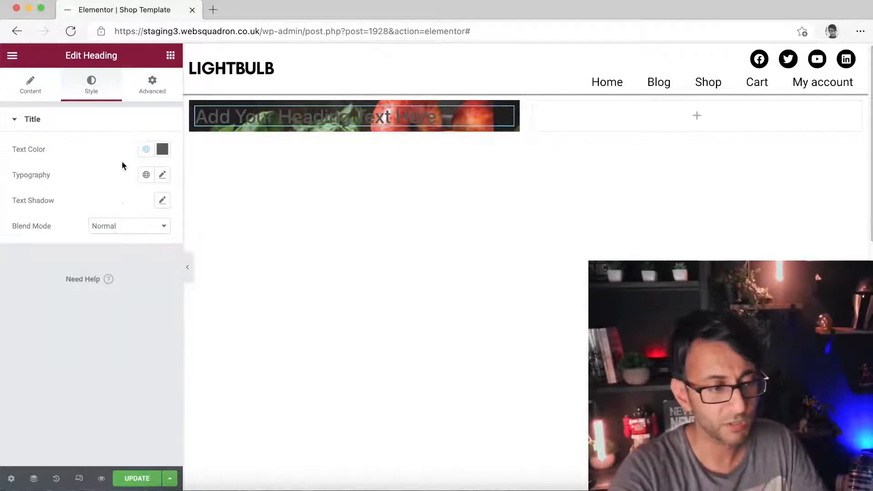
Give the heading a semi-transparent white classic background.
left_click(155, 88)
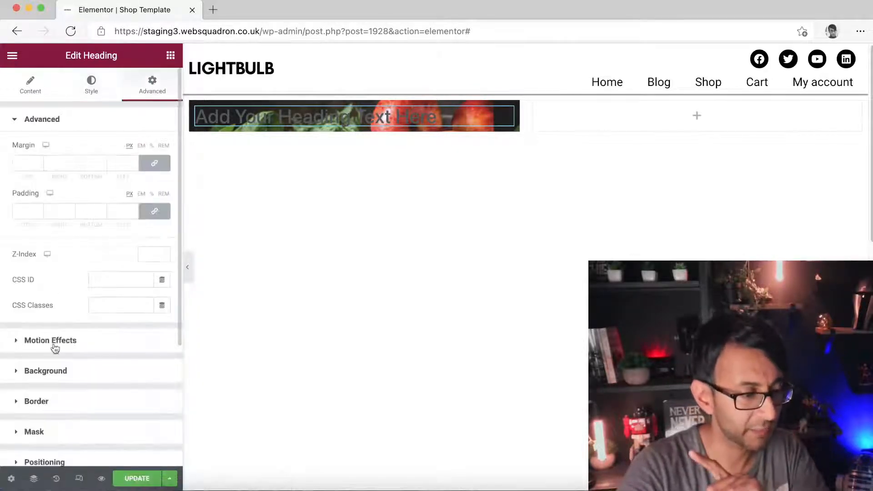
left_click(60, 370)
left_click(146, 236)
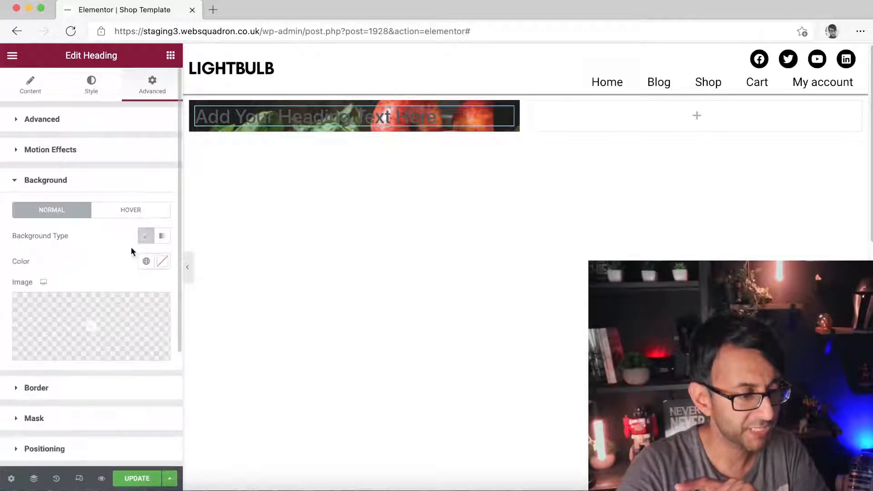
left_click(146, 262)
left_click(81, 403)
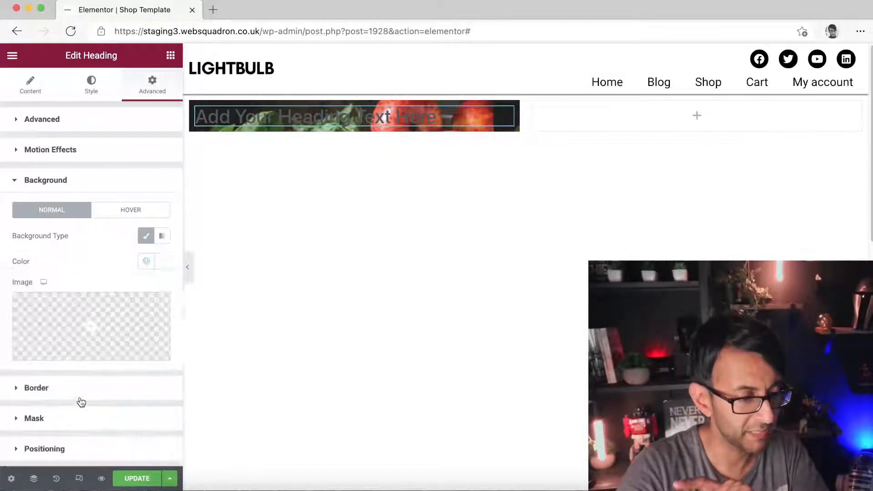
left_click(162, 262)
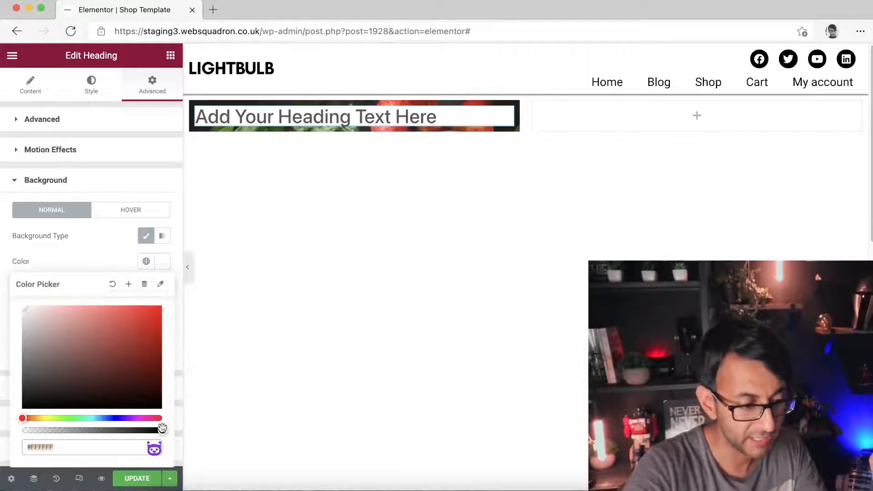
left_click_drag(162, 431, 136, 431)
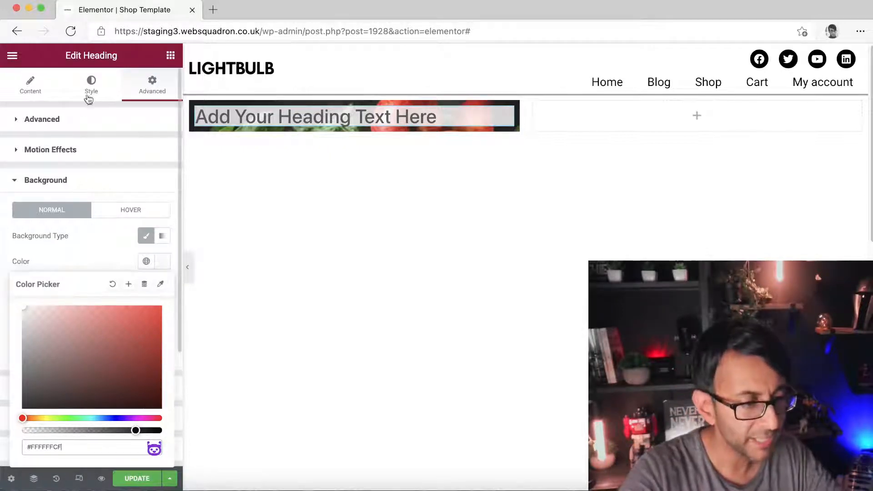
left_click(52, 182)
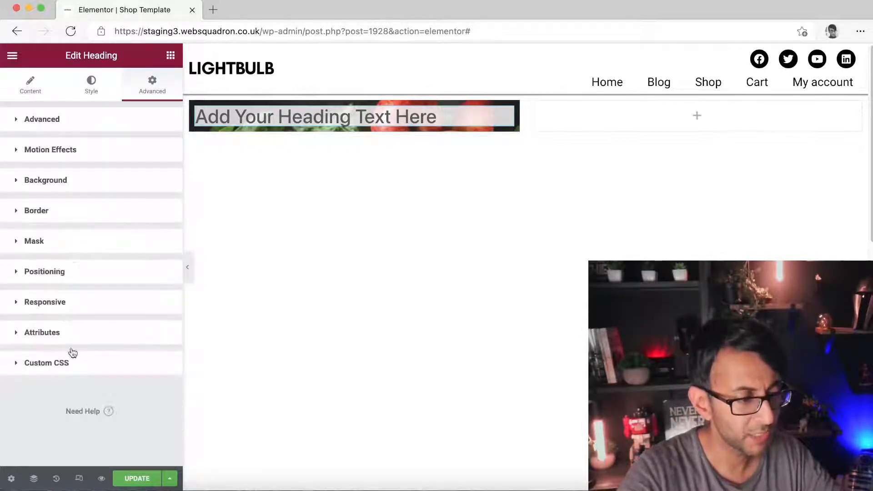
Set the heading to Custom width with 5 px padding on all sides.
left_click(87, 274)
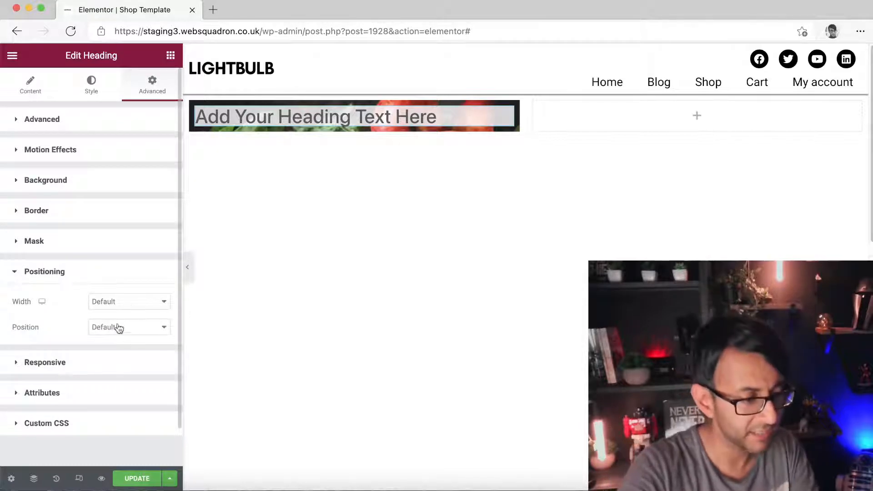
left_click(129, 302)
left_click(132, 346)
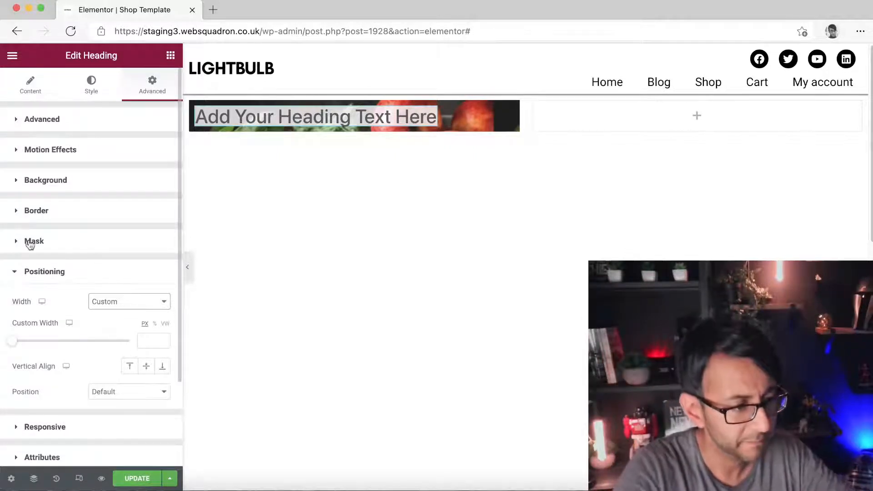
left_click(127, 124)
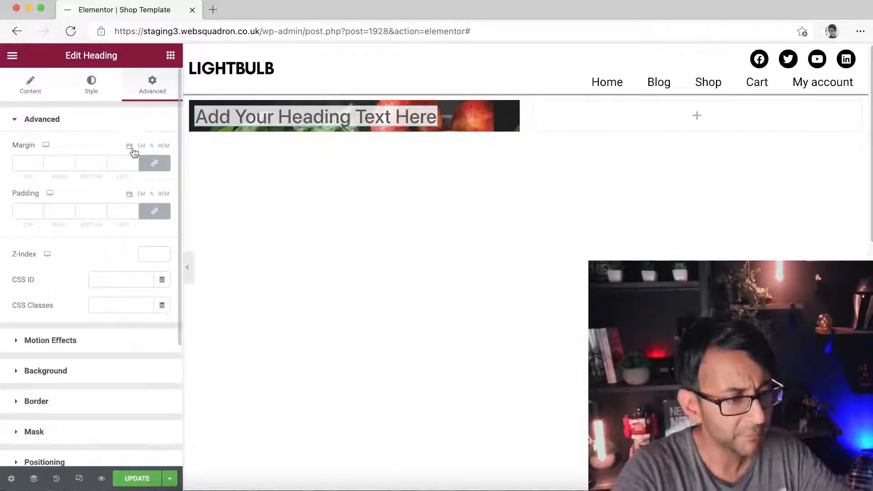
left_click(162, 216)
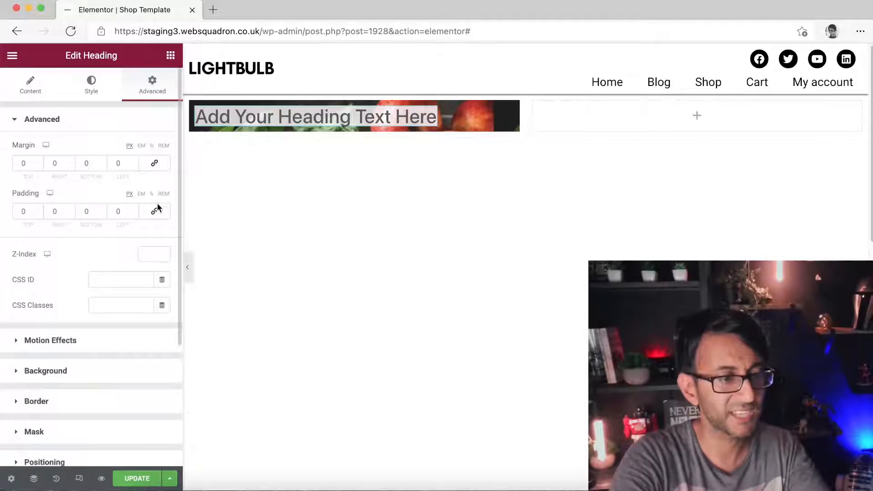
left_click(155, 211)
left_click_drag(26, 212, 8, 214)
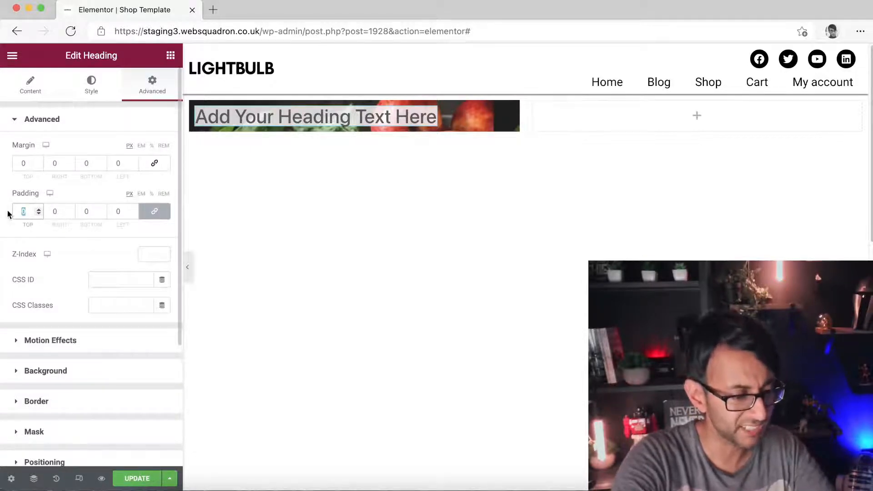
type("5")
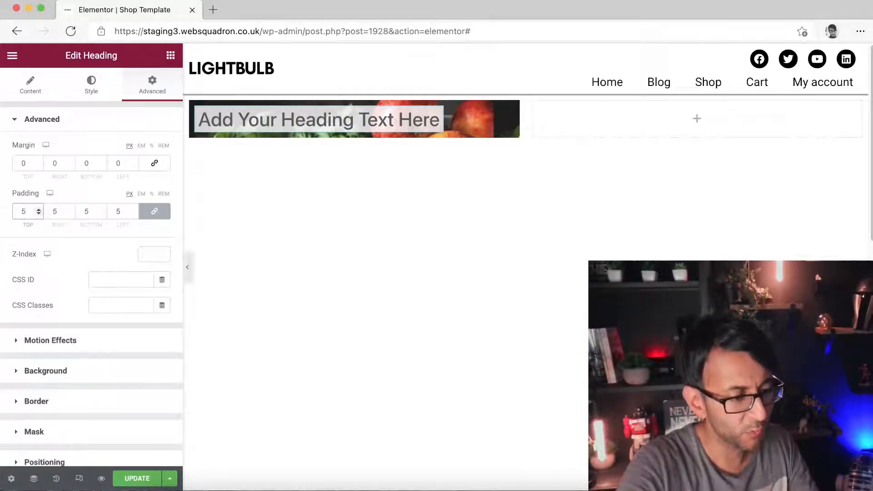
Round the heading's corners with a 10 px border radius.
left_click(87, 401)
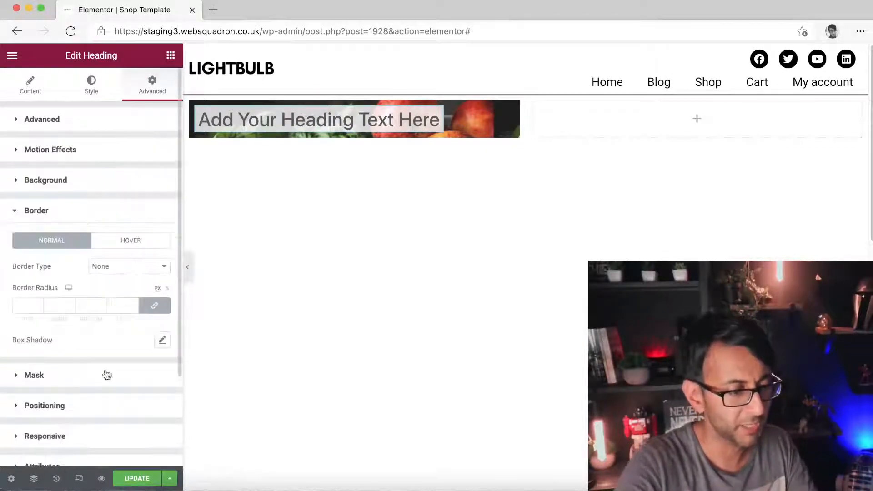
left_click(26, 307)
type("10")
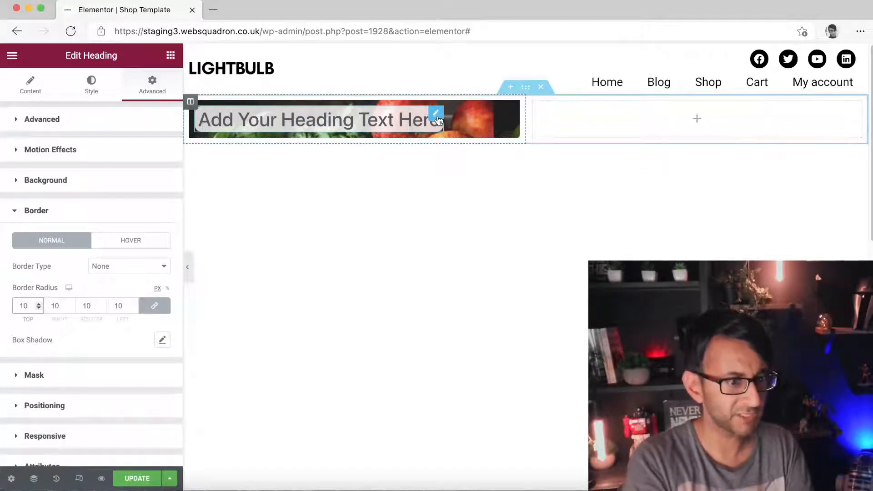
Set the heading typography to Roboto Condensed at 20 px.
left_click(90, 97)
left_click(162, 175)
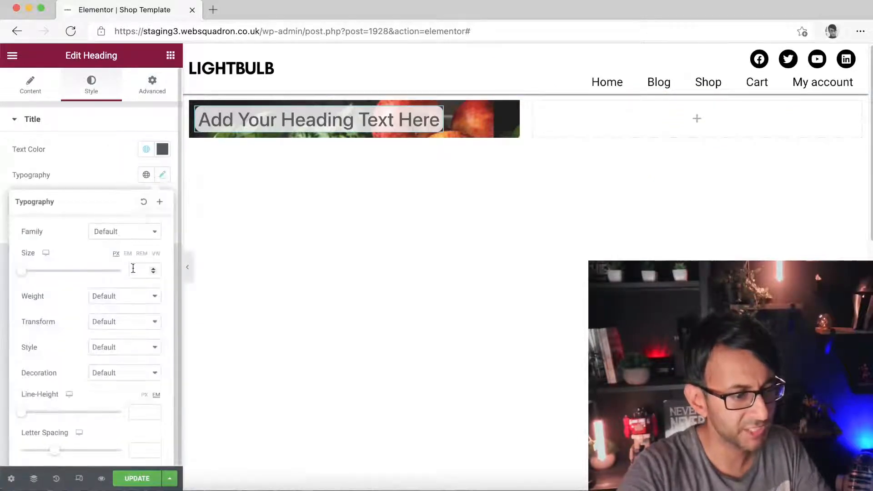
left_click(128, 233)
type("roboto")
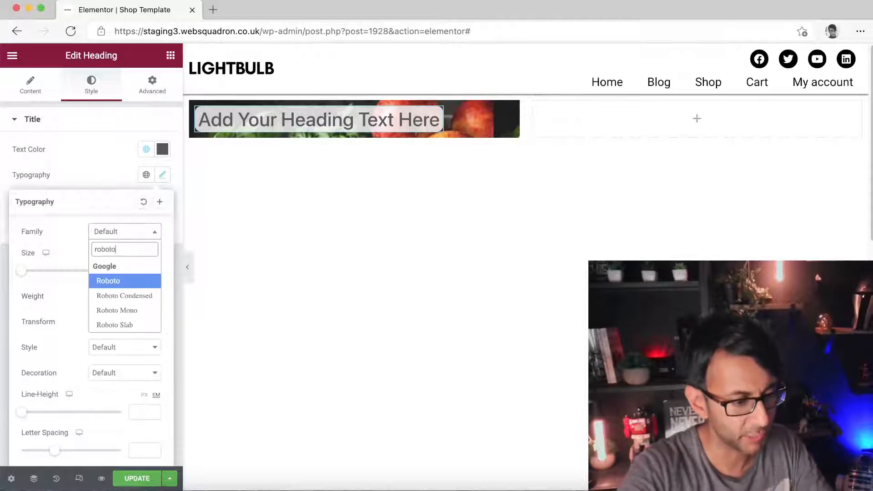
left_click(130, 297)
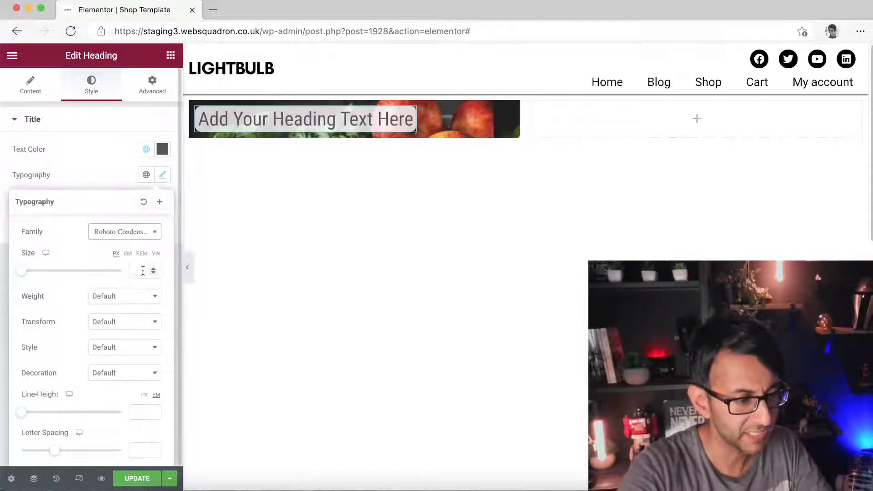
left_click(133, 271)
type("16")
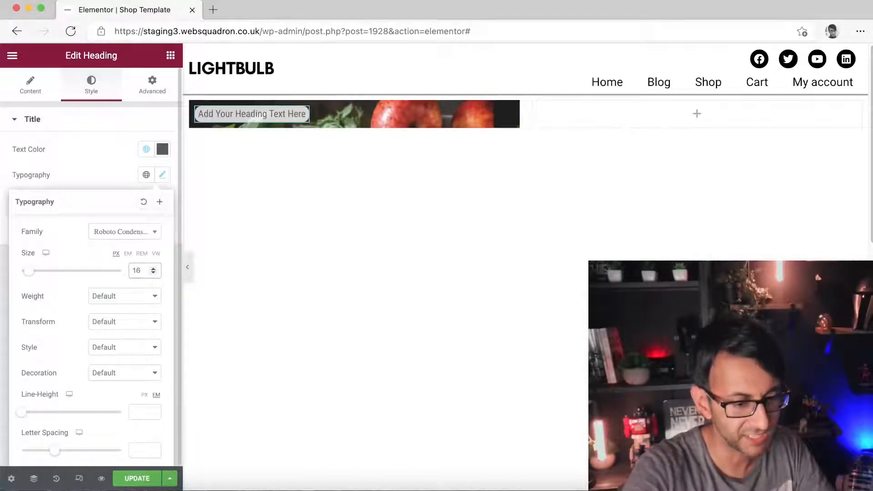
key("BackSpace")
key("BackSpace")
type("20")
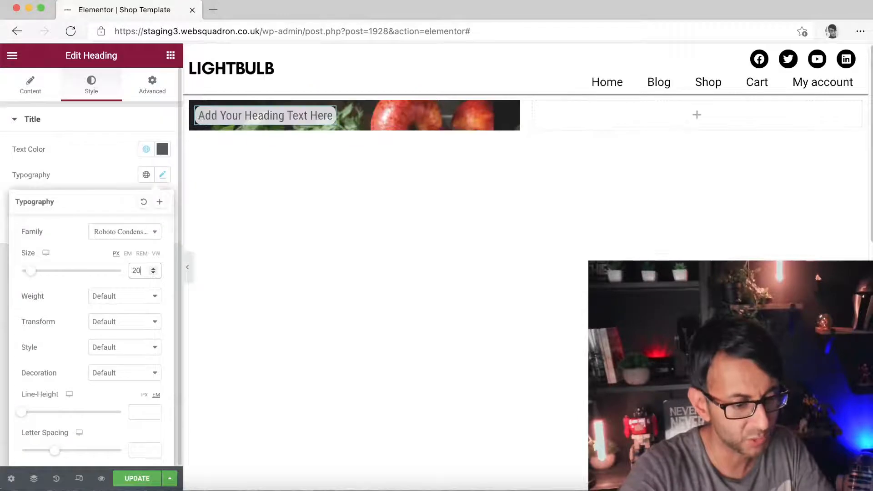
Make the heading font weight 600 and its text the black global colour.
left_click(135, 304)
left_click(117, 350)
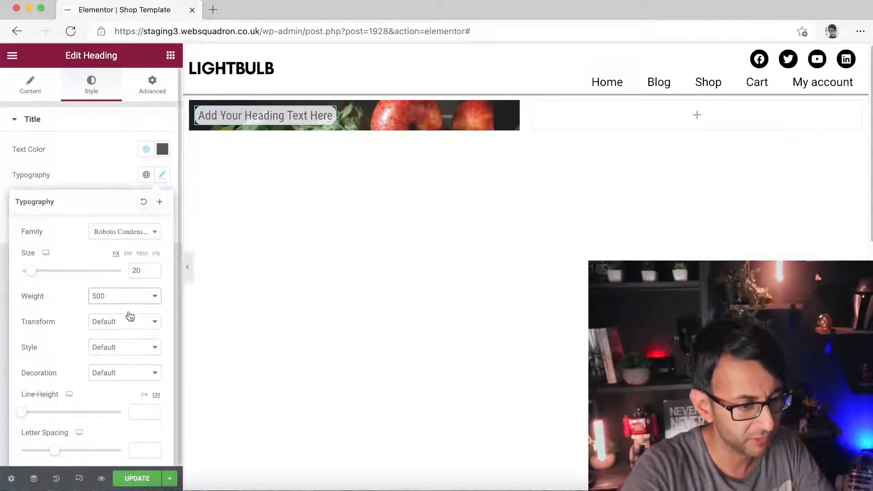
left_click(132, 302)
left_click(131, 356)
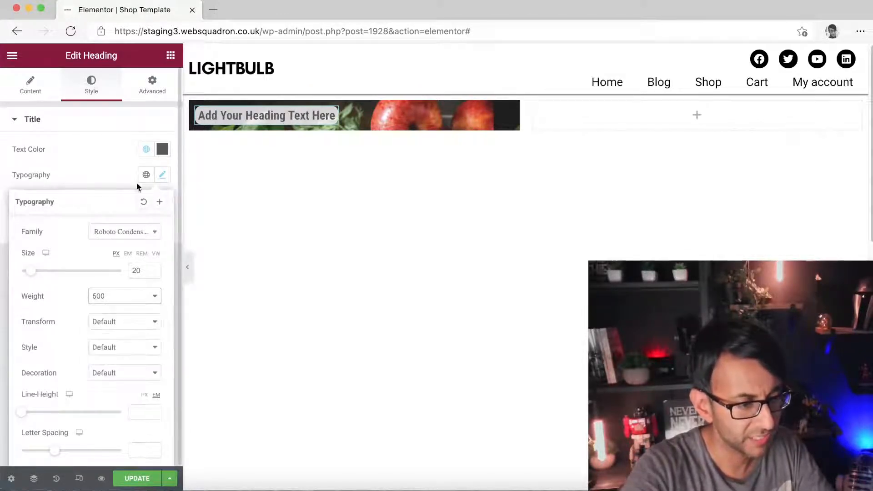
left_click(146, 150)
left_click(77, 312)
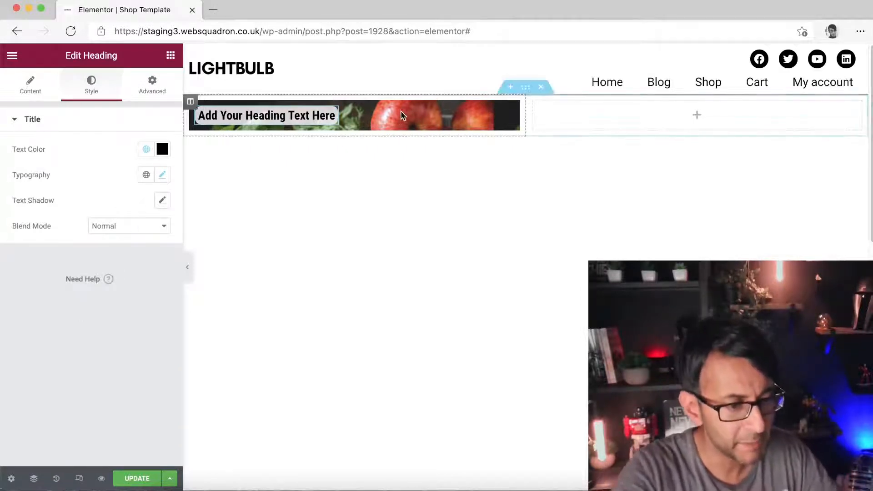
Remove a stray duplicate heading and link the heading's Title to the dynamic Product Title tag.
right_click(335, 117)
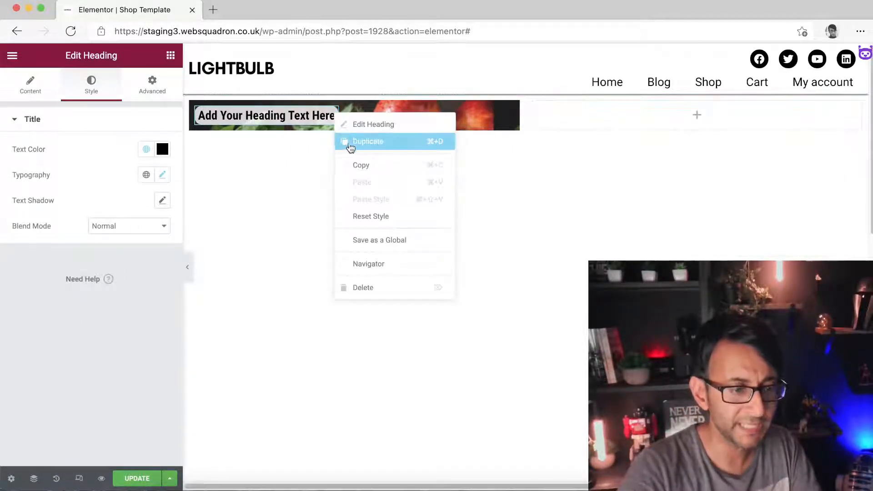
left_click(354, 143)
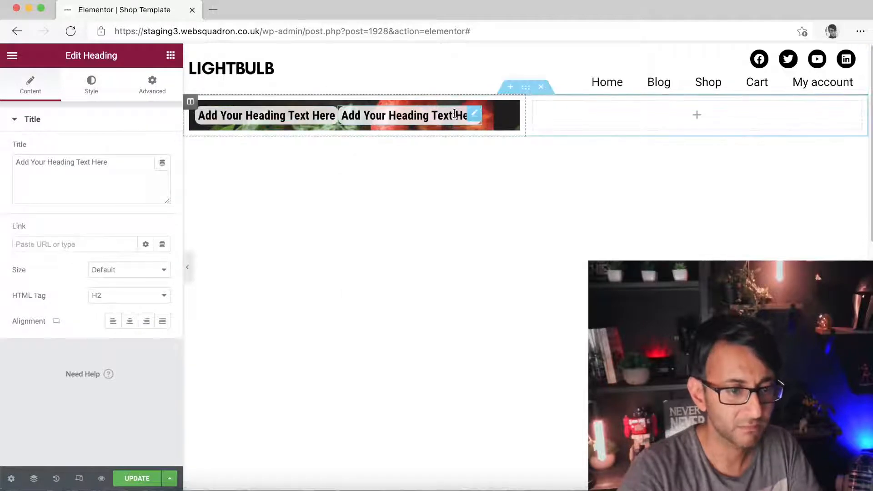
key("Delete")
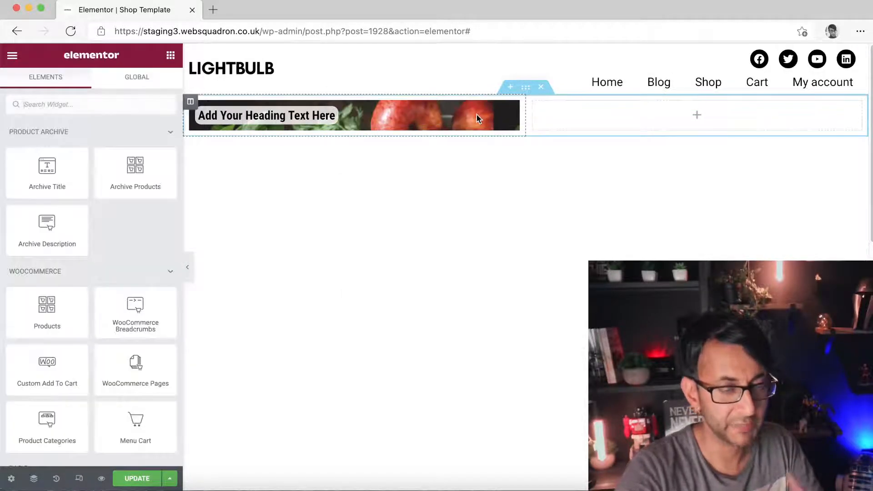
left_click(331, 114)
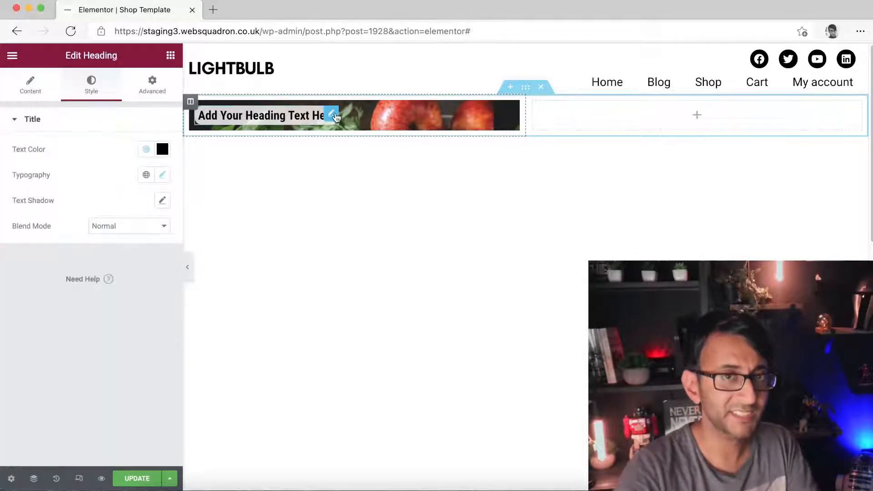
left_click(34, 94)
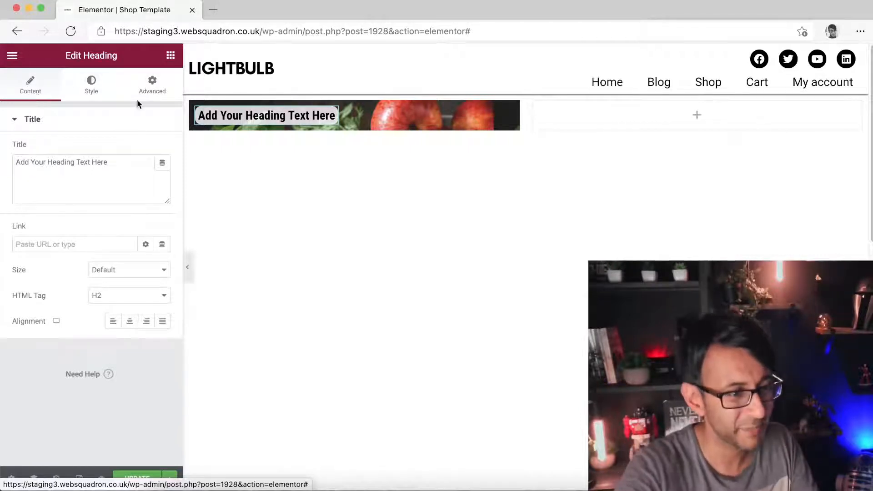
left_click(163, 164)
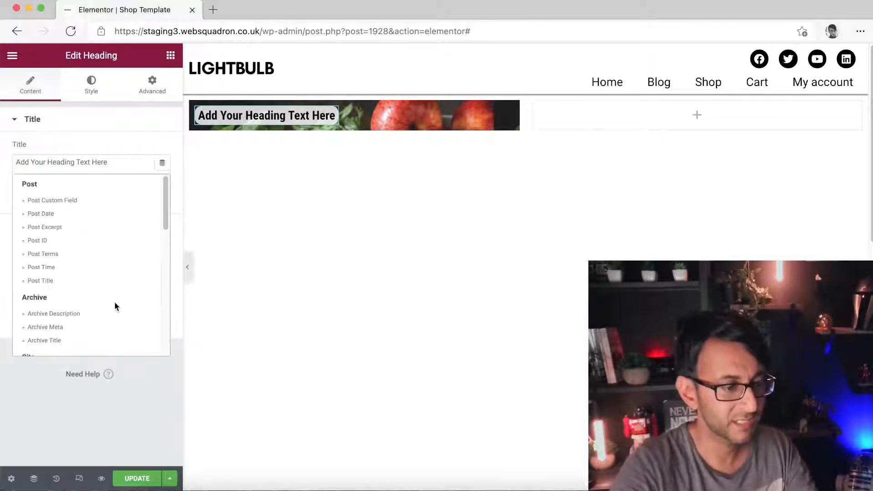
scroll(111, 310, "down", 10)
scroll(110, 317, "down", 2)
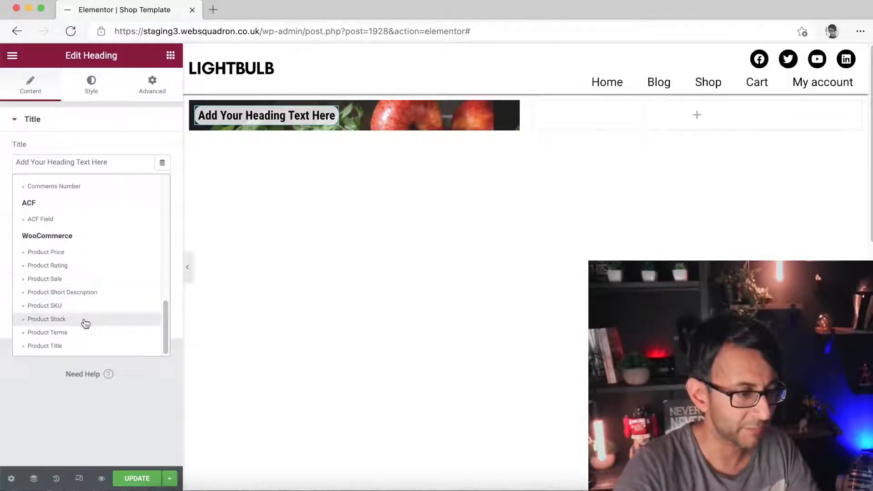
left_click(84, 348)
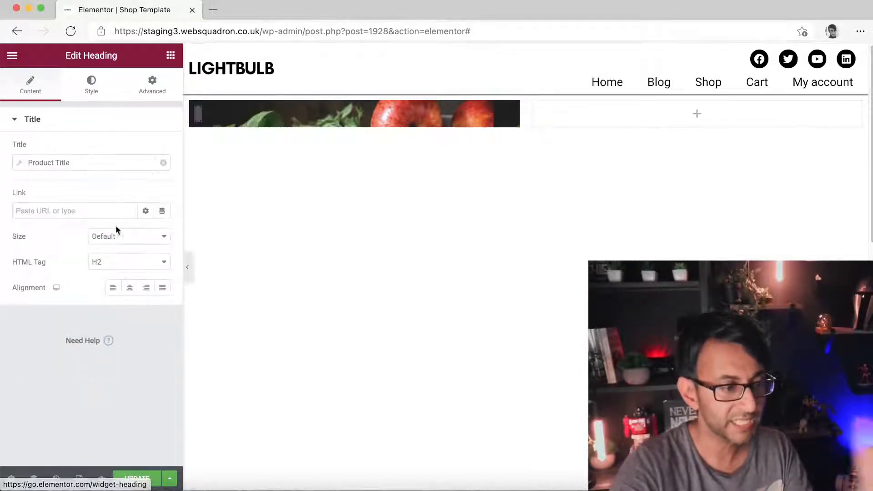
Choose the Instagram product in the Product Title tag's settings.
left_click(19, 165)
left_click(50, 236)
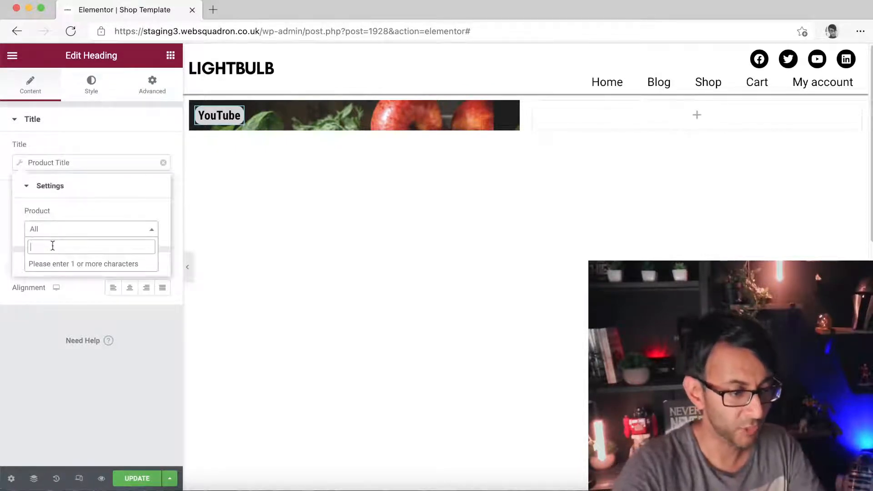
type("l")
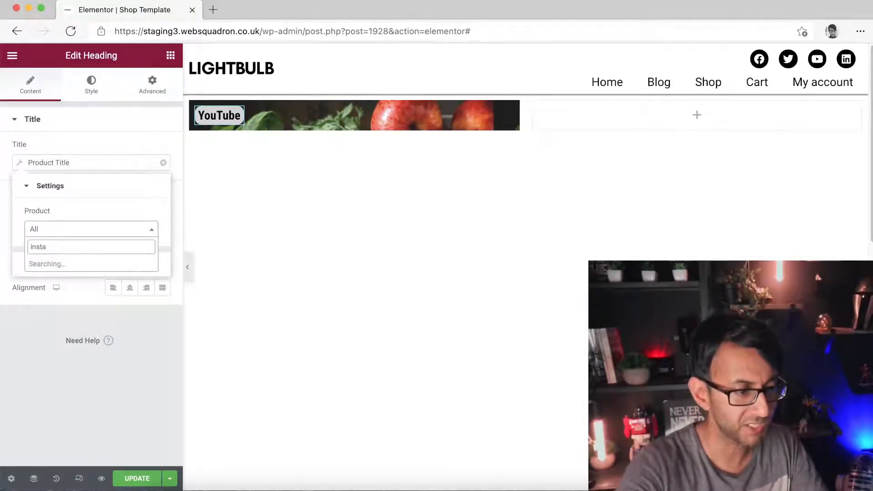
left_click(75, 266)
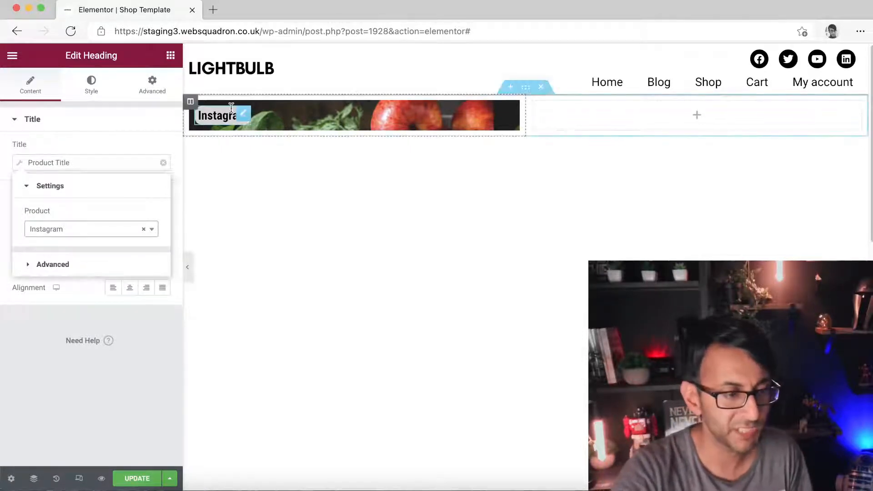
right_click(246, 117)
Duplicate the Instagram heading and switch its dynamic tag to Product Price for Instagram (£2.99).
left_click(269, 141)
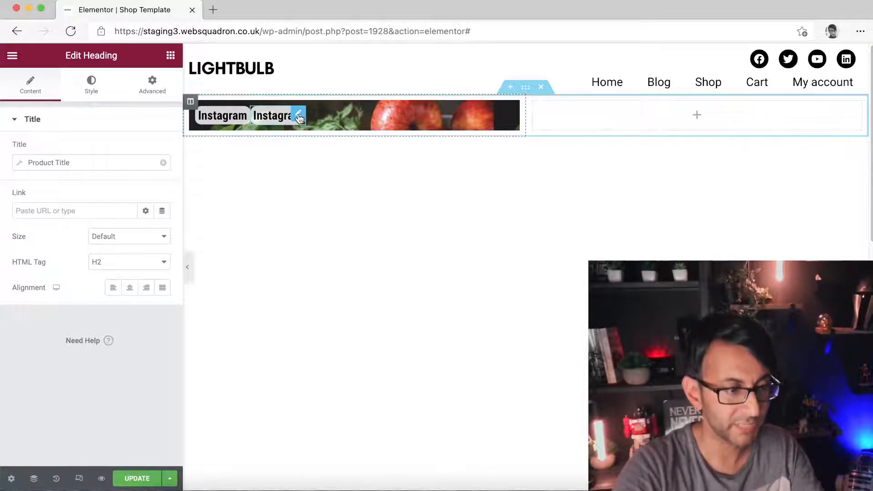
left_click(164, 165)
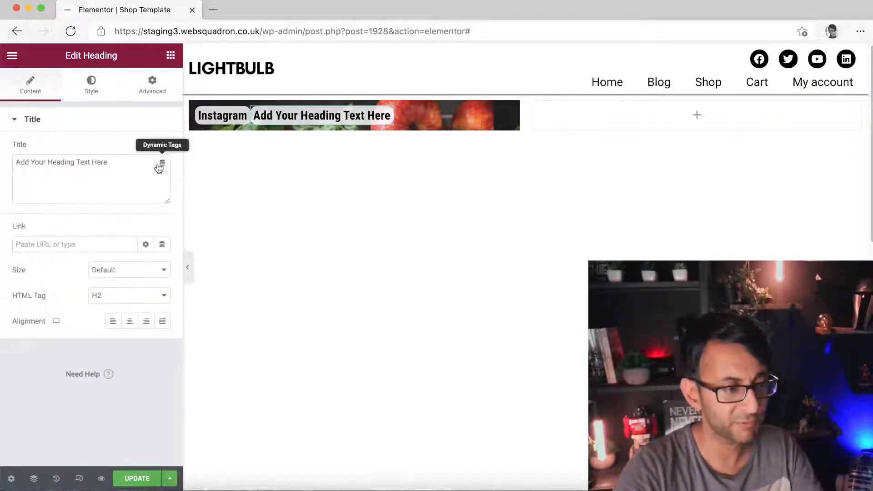
left_click(166, 167)
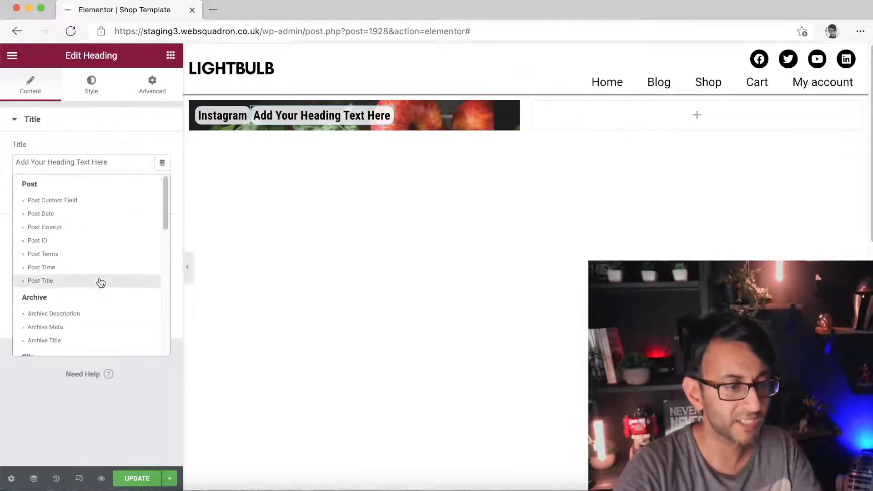
scroll(100, 287, "down", 10)
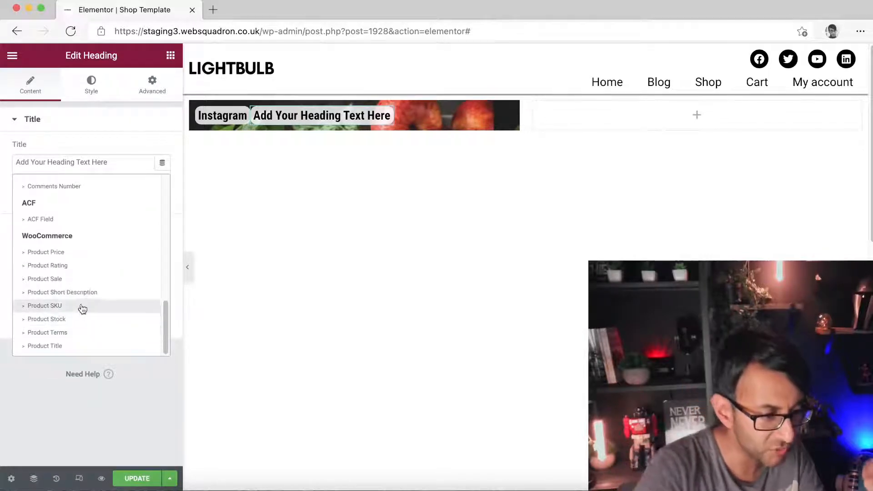
left_click(92, 257)
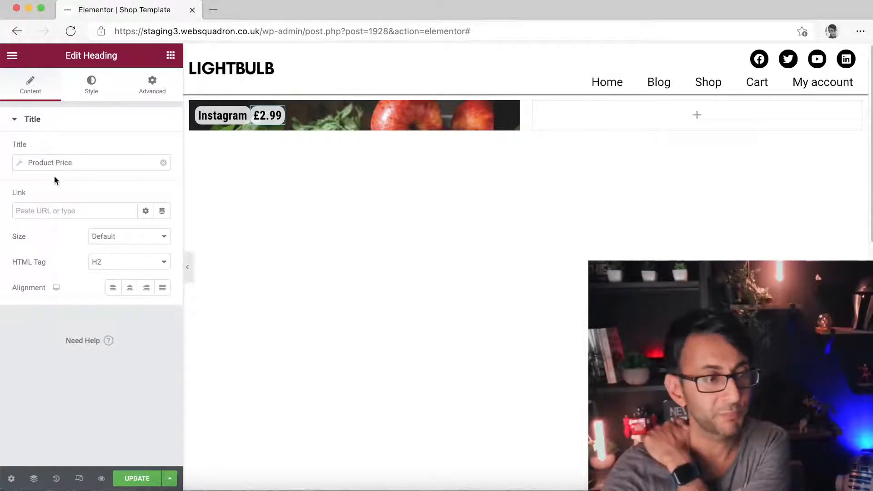
left_click(21, 163)
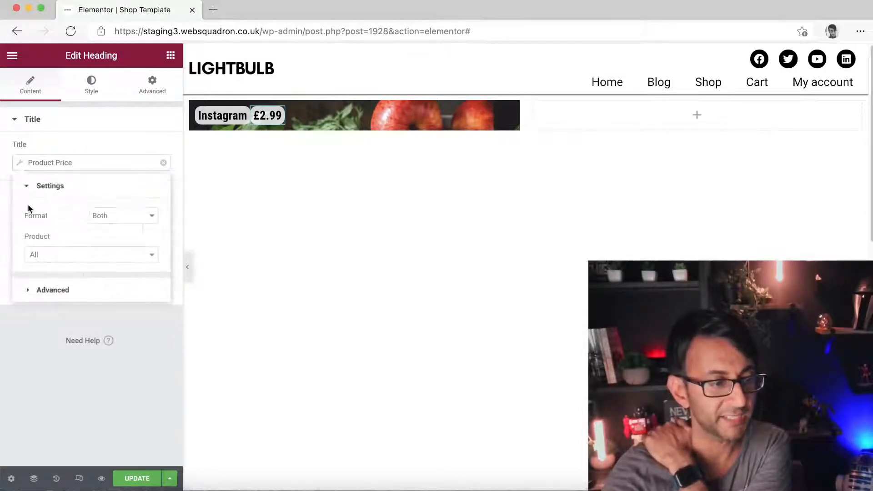
left_click(41, 259)
type("inst")
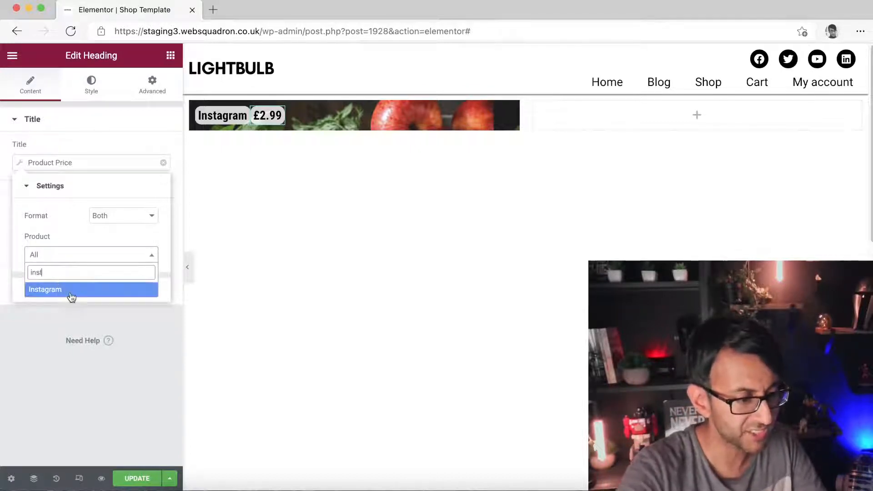
left_click(72, 298)
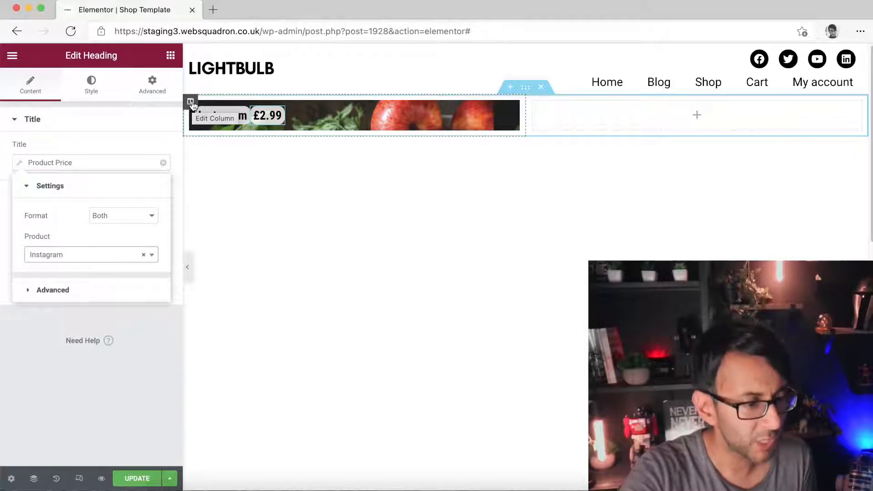
Set the image column's Horizontal Align to Space Between so £2.99 sits at the right edge.
left_click(191, 102)
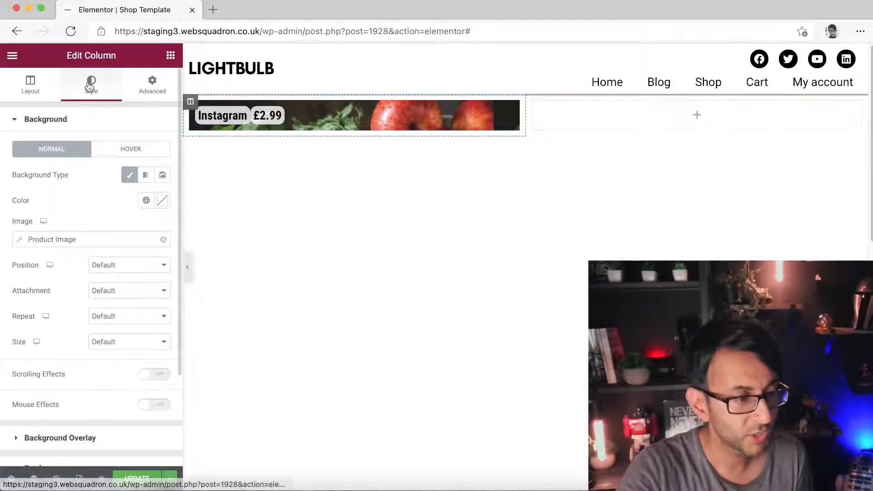
left_click(33, 90)
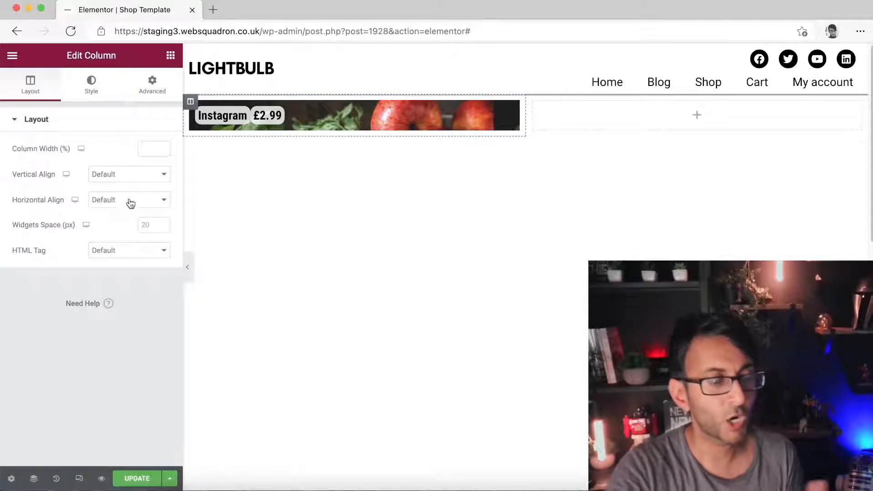
left_click(130, 203)
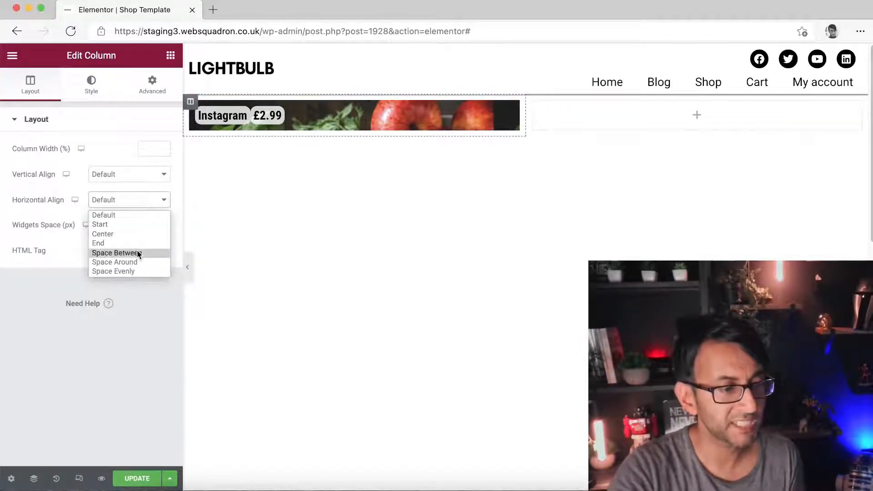
left_click(138, 251)
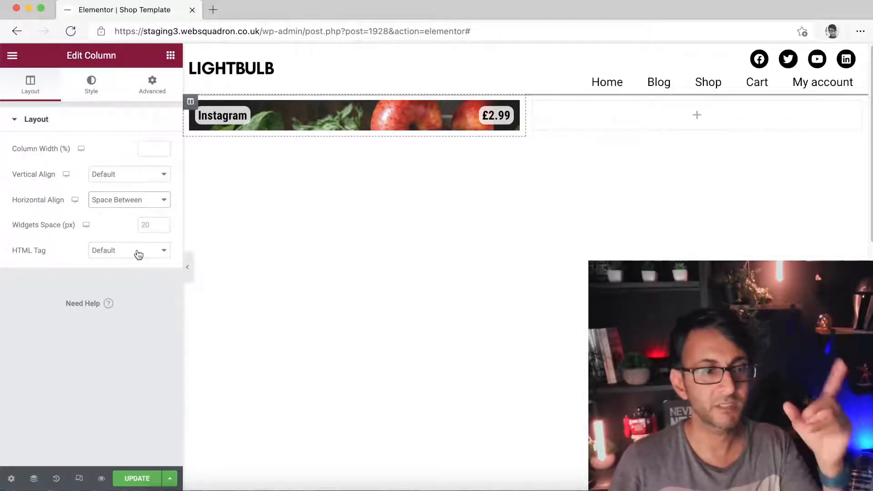
Add a Spacer below the Instagram title and price headings and set its Space to 240.
left_click(176, 63)
type("spacer")
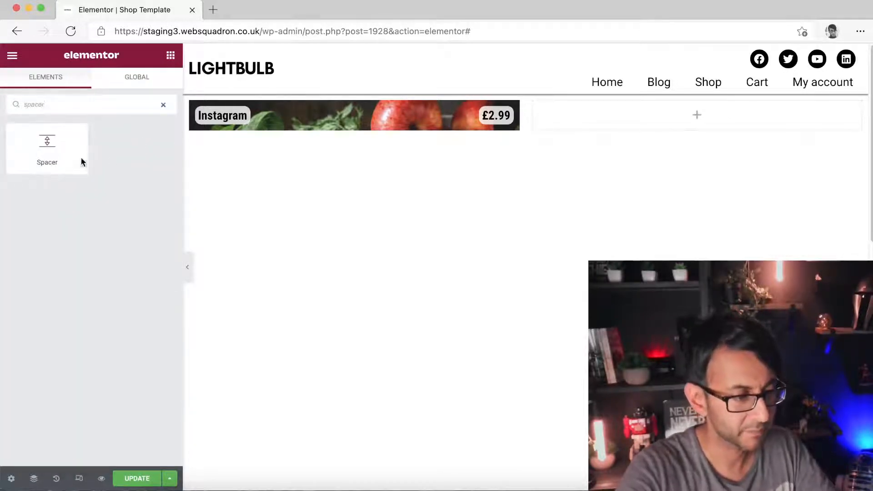
left_click_drag(83, 162, 253, 130)
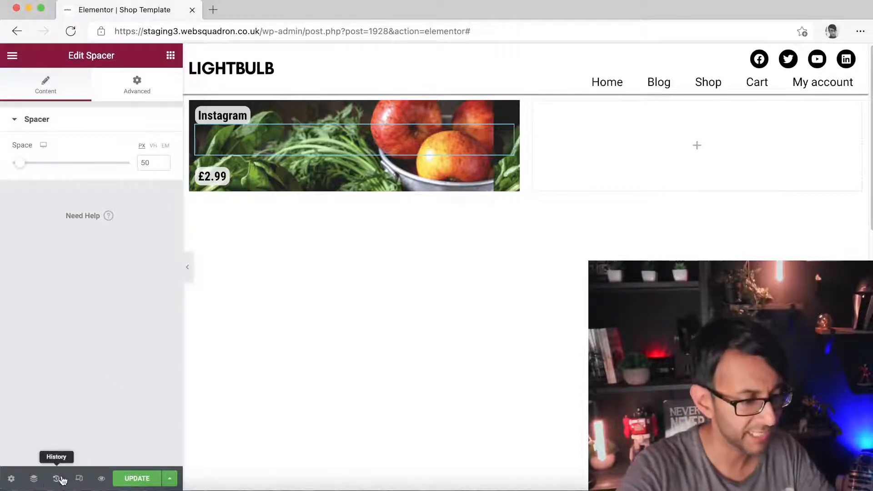
left_click(39, 481)
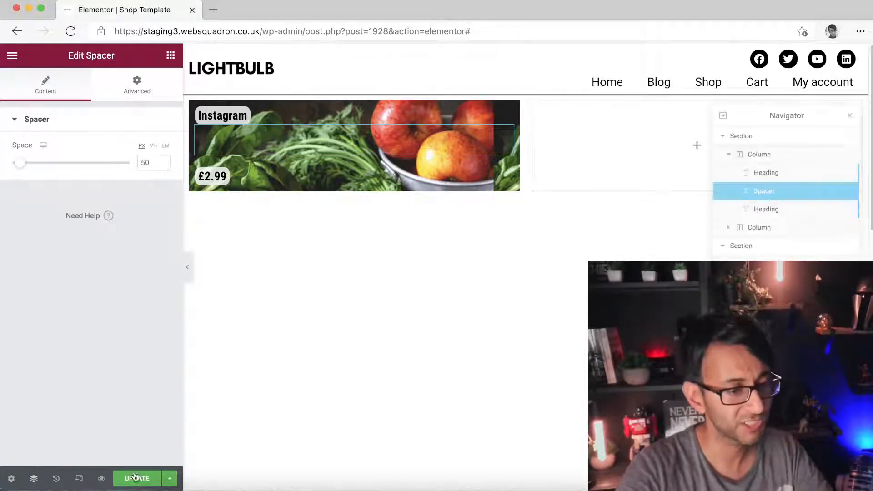
left_click_drag(805, 197, 804, 209)
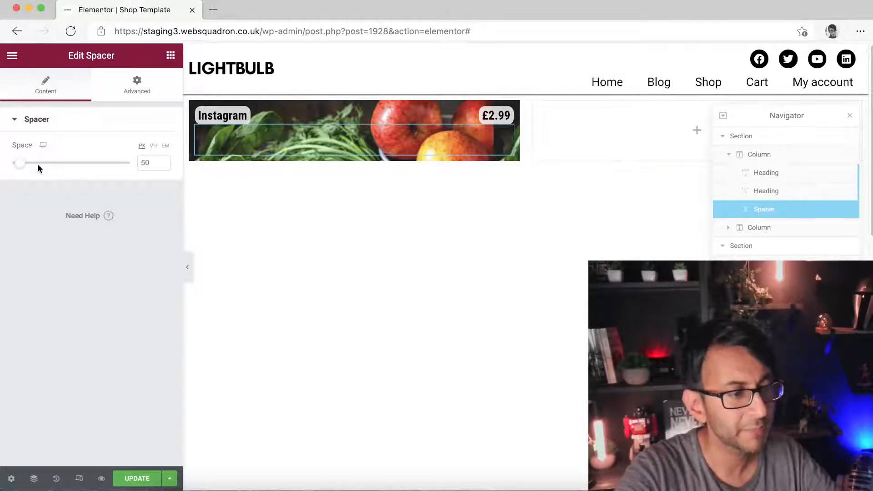
left_click_drag(19, 168, 57, 169)
double_click(147, 162)
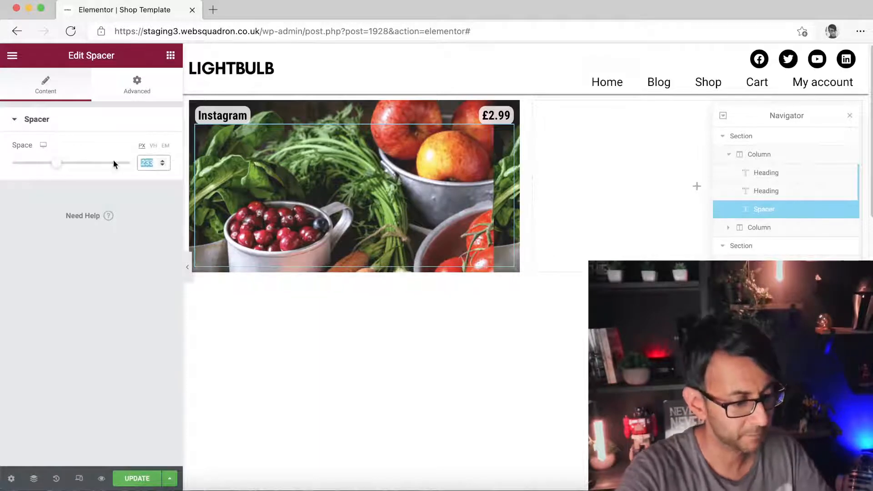
type("240")
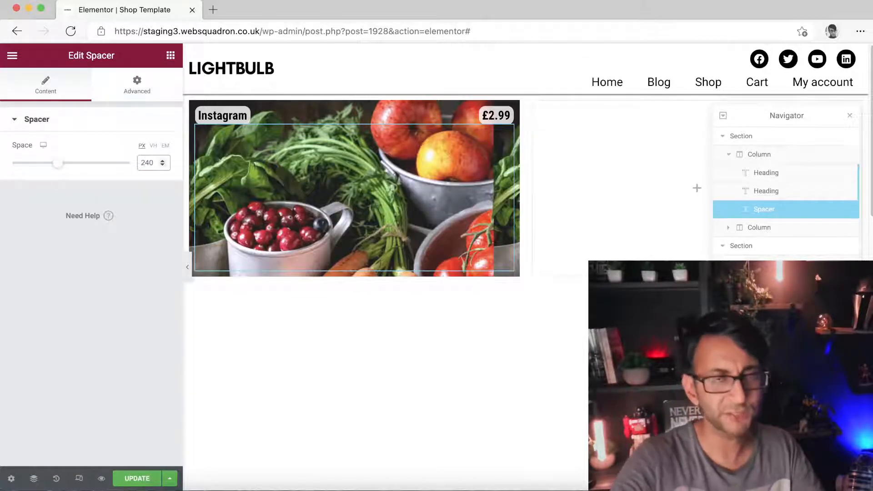
Set the image column's background to Center Center, Scroll, No-repeat and Cover.
left_click(191, 101)
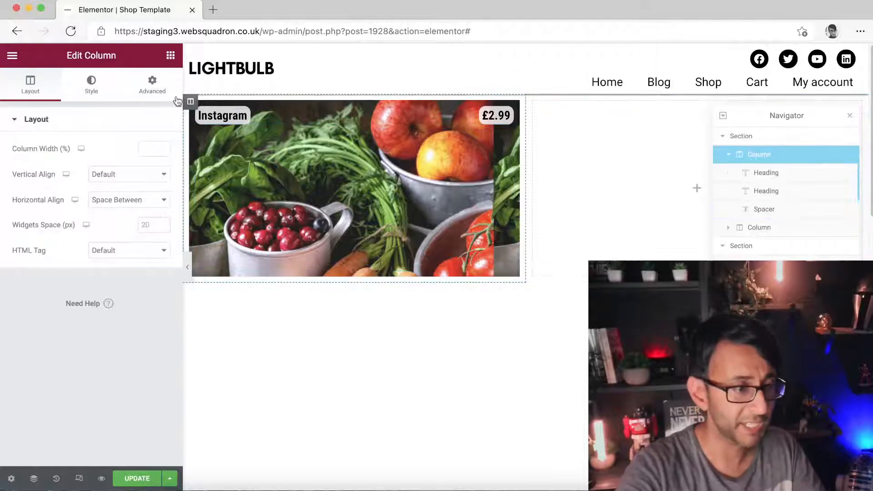
left_click(87, 86)
left_click(114, 265)
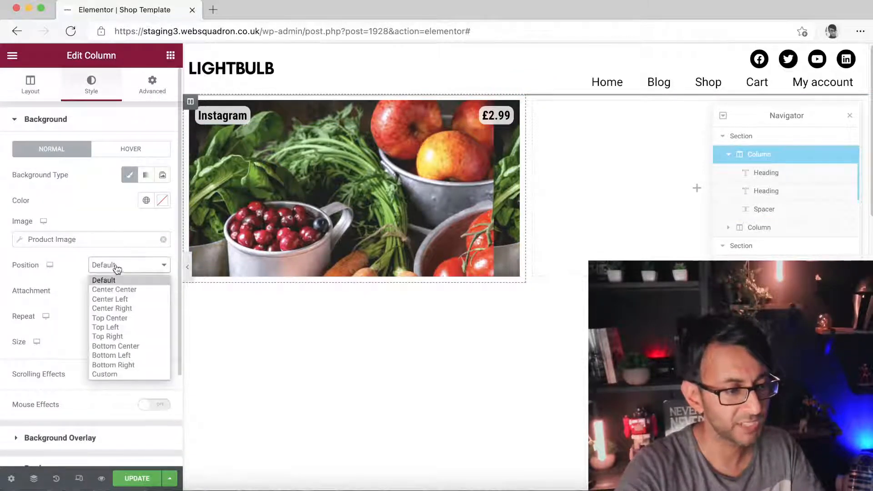
left_click(121, 289)
left_click(122, 294)
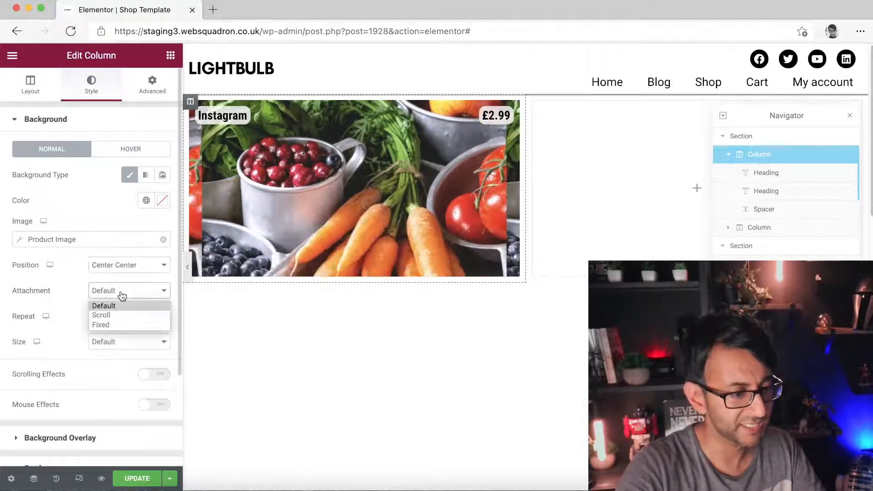
left_click(123, 316)
left_click(125, 319)
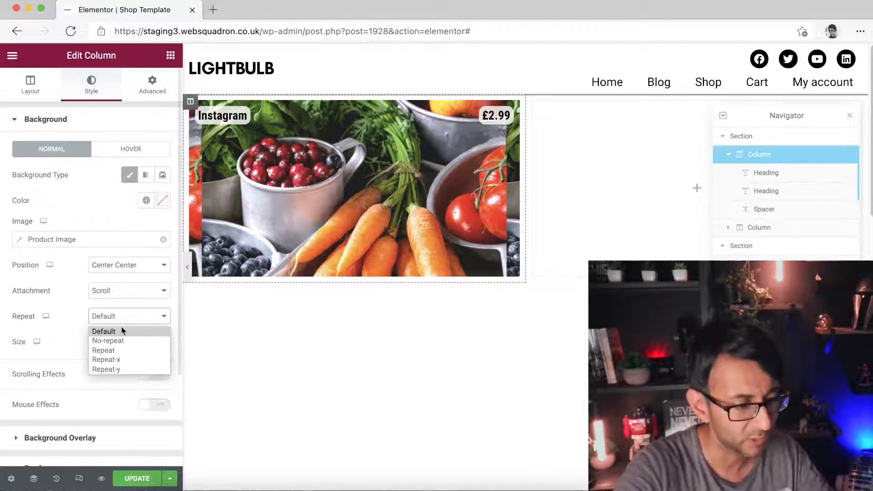
left_click(121, 340)
left_click(122, 343)
left_click(126, 376)
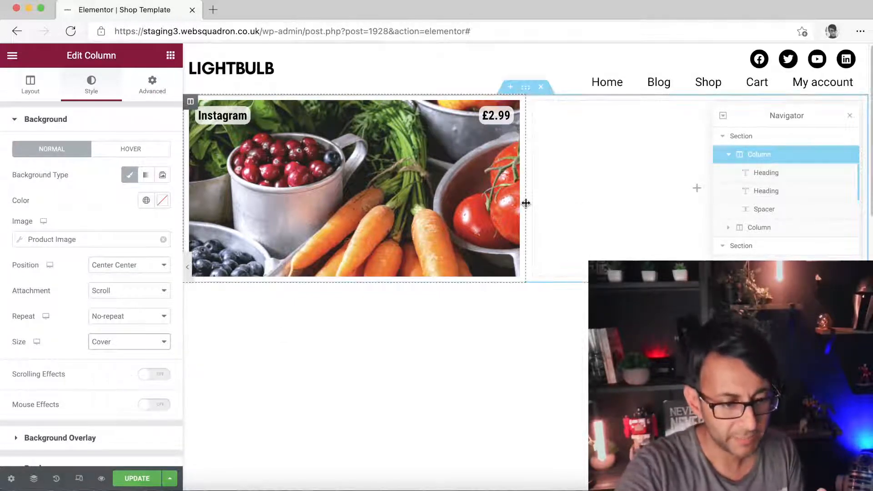
left_click_drag(526, 200, 467, 201)
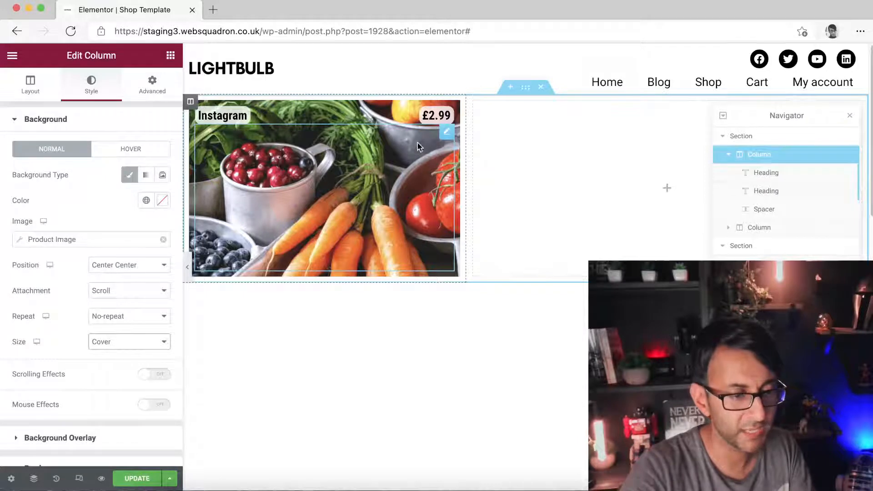
left_click(303, 150)
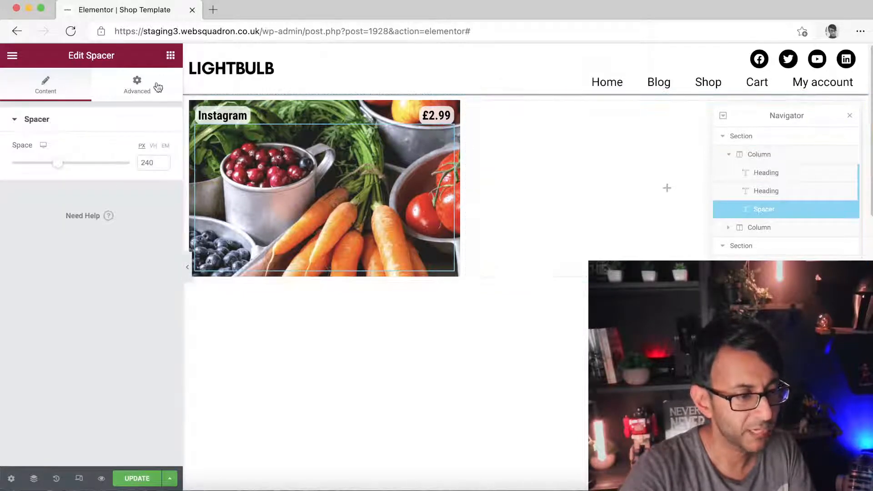
left_click(192, 102)
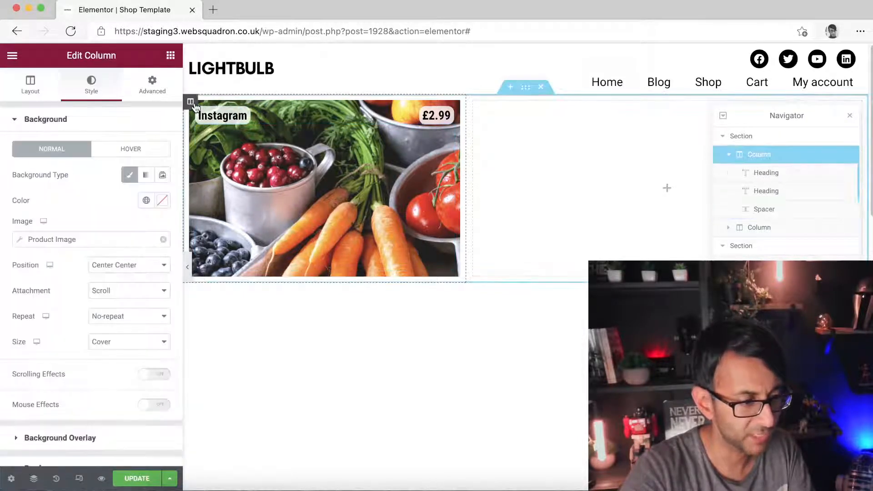
scroll(146, 342, "down", 5)
scroll(148, 364, "up", 4)
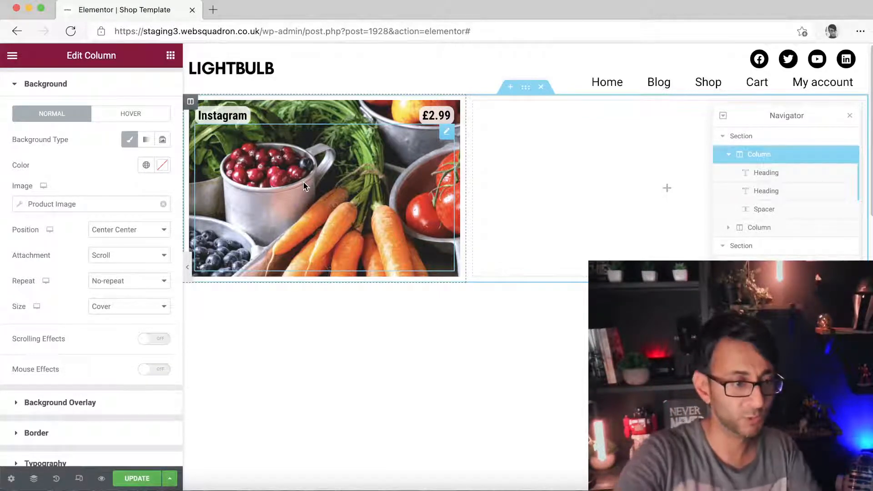
Link the Instagram title heading to the Instagram product page.
left_click(246, 113)
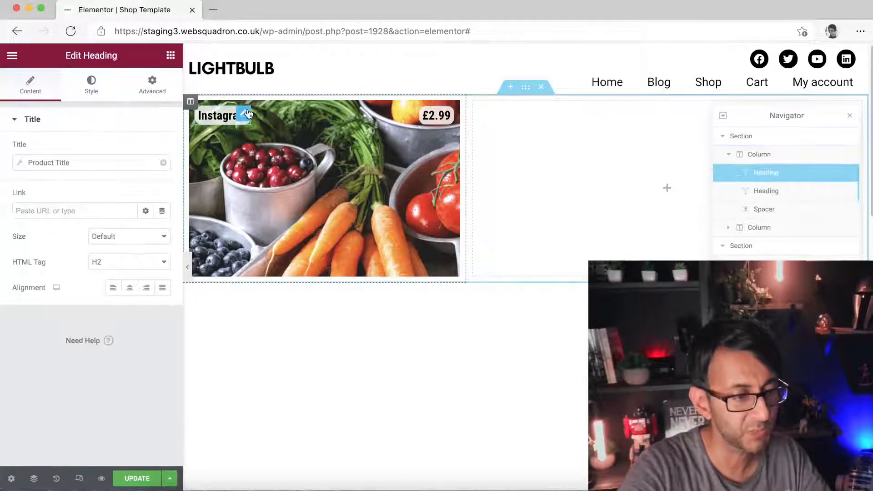
left_click(116, 210)
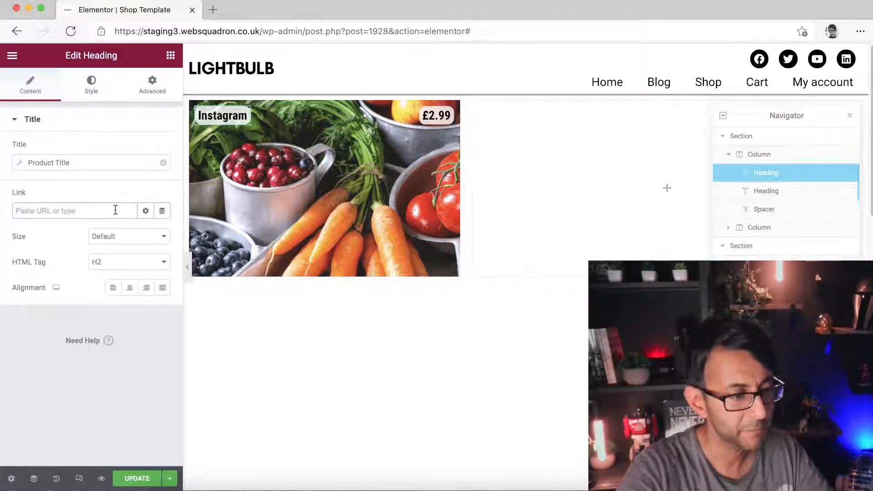
type("inst")
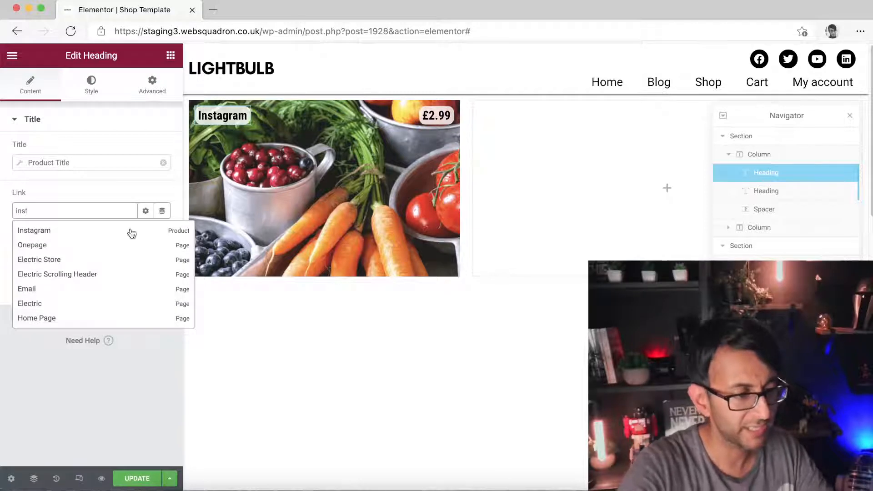
left_click(177, 235)
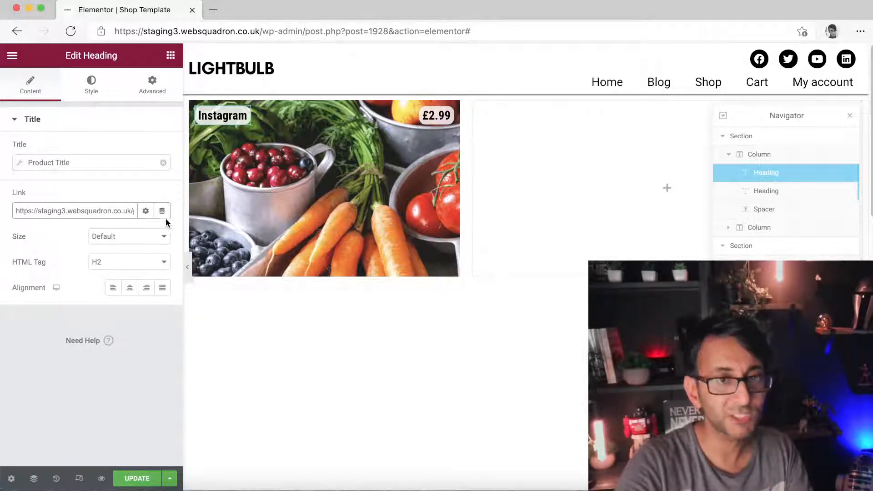
Link the £2.99 price heading to the Instagram product page.
left_click(445, 119)
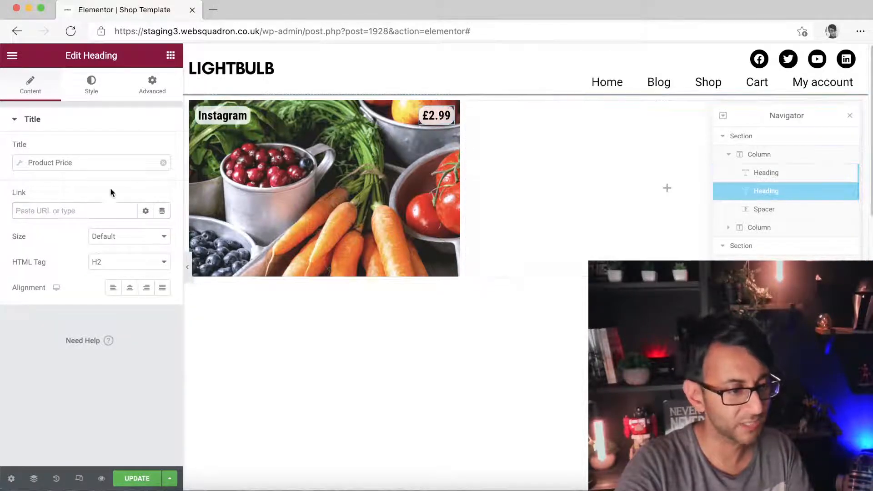
left_click(85, 210)
type("insta")
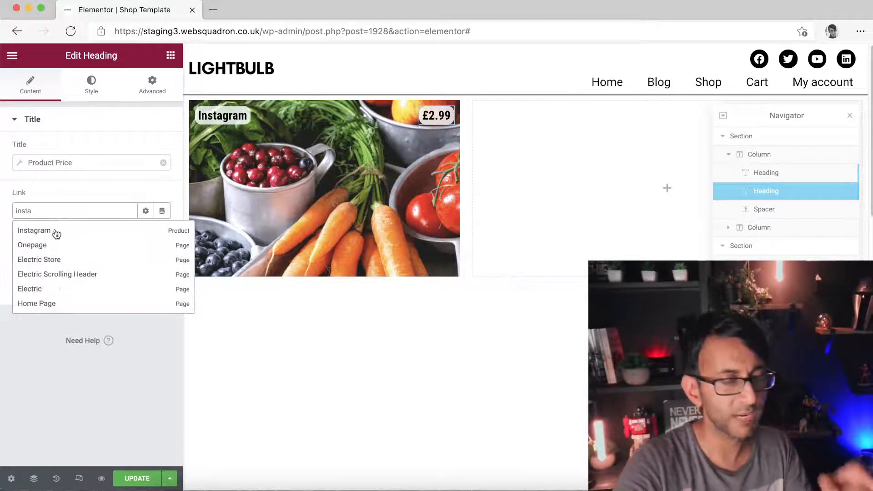
left_click(55, 233)
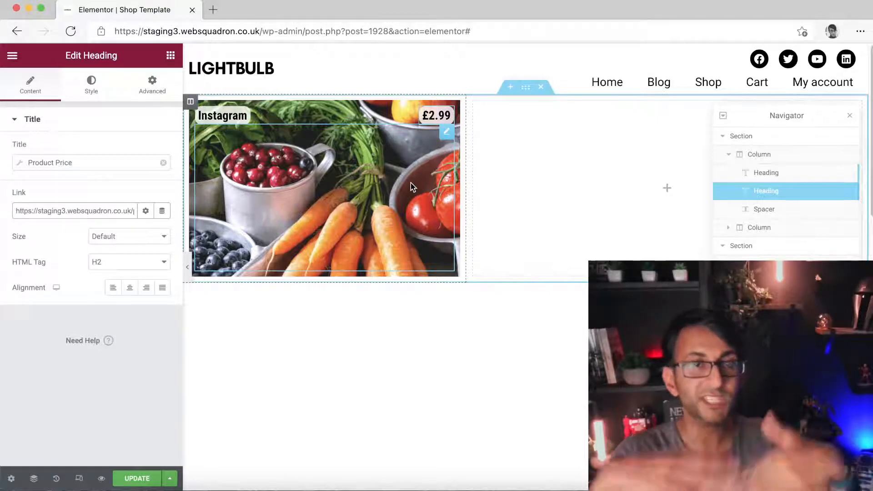
left_click(448, 134)
left_click(148, 88)
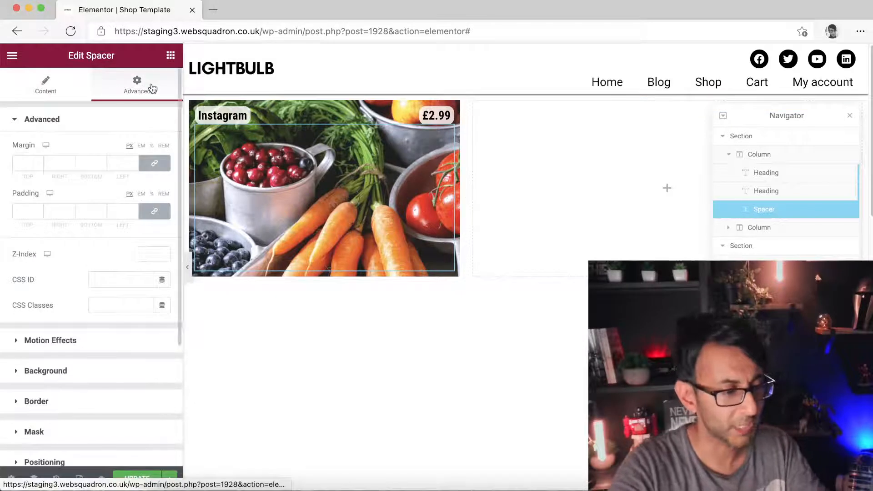
scroll(104, 310, "down", 3)
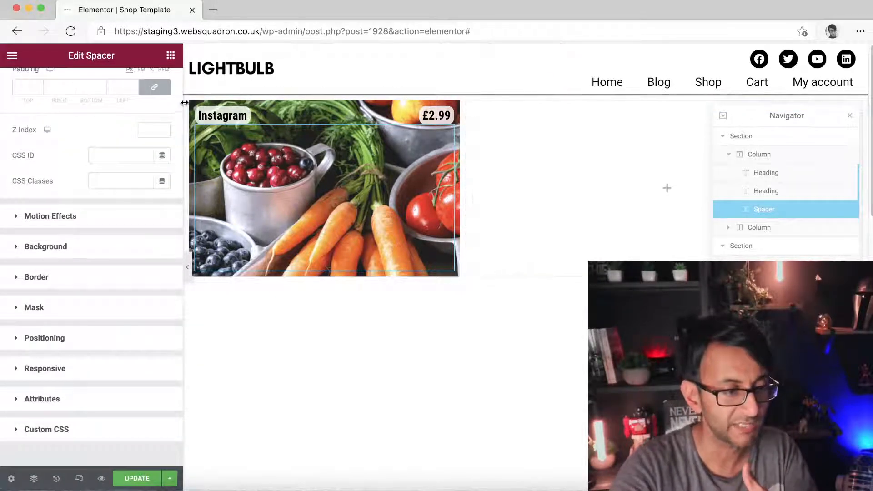
left_click(212, 167)
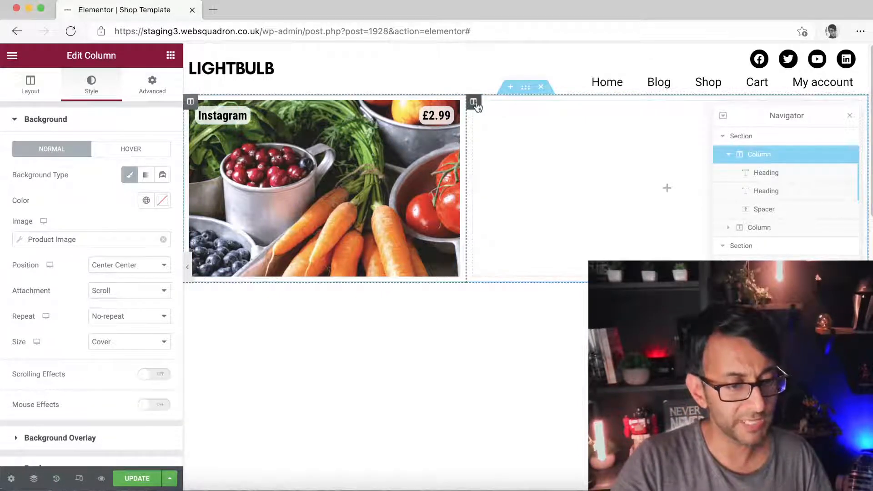
Delete the empty right column and duplicate the product card column in its place.
right_click(477, 106)
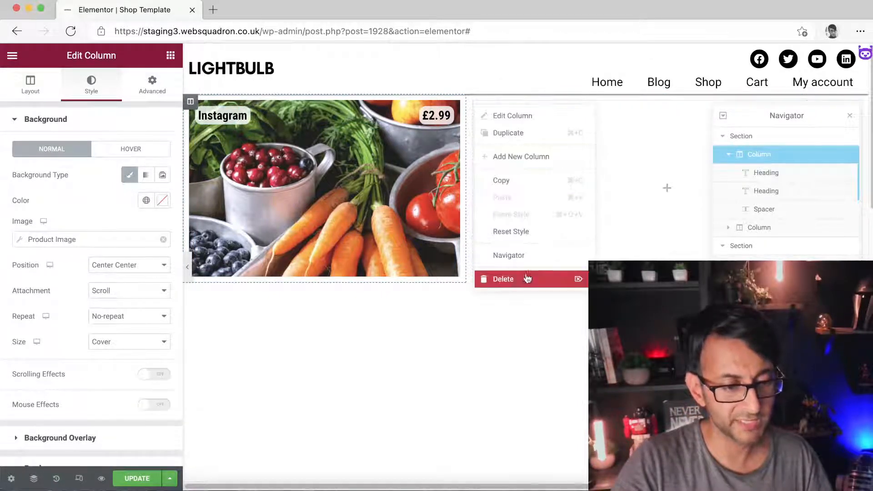
left_click(527, 279)
right_click(195, 105)
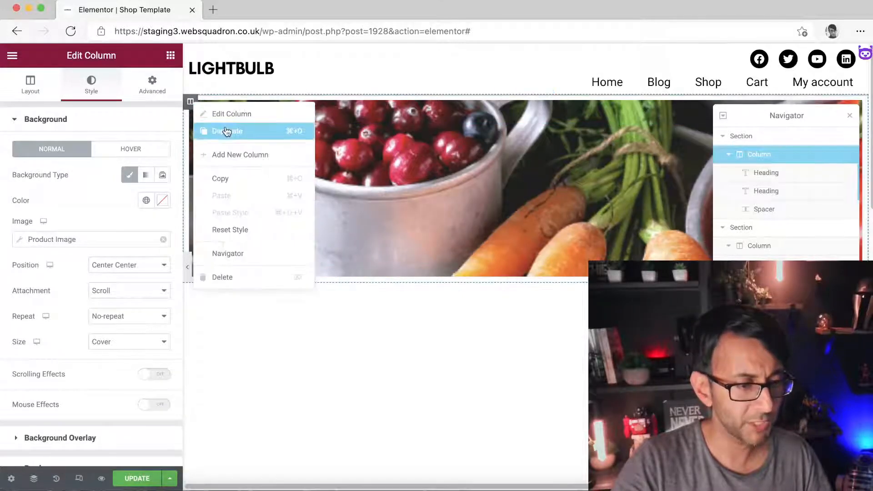
left_click(226, 132)
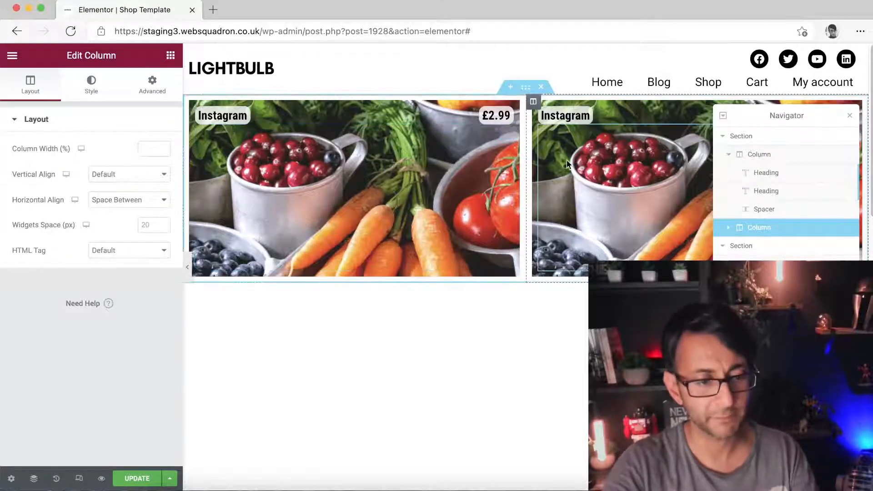
Set the second card's dynamic title Product to YouTube.
left_click(586, 116)
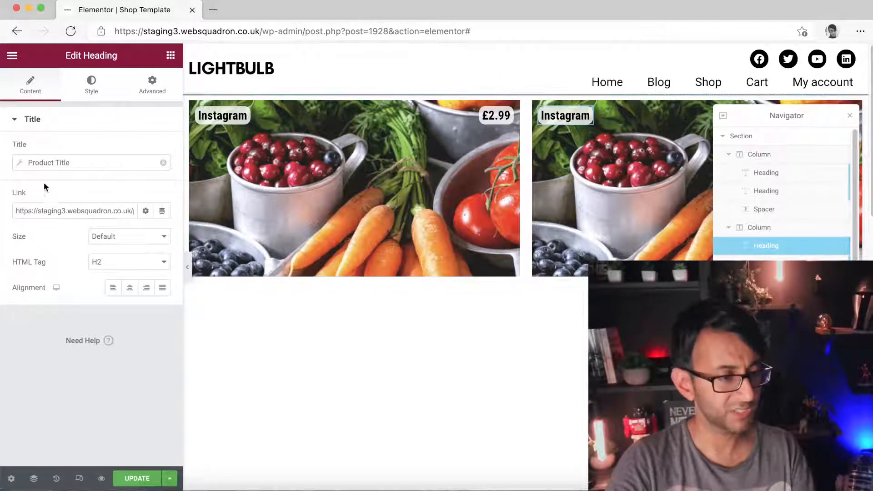
left_click(20, 165)
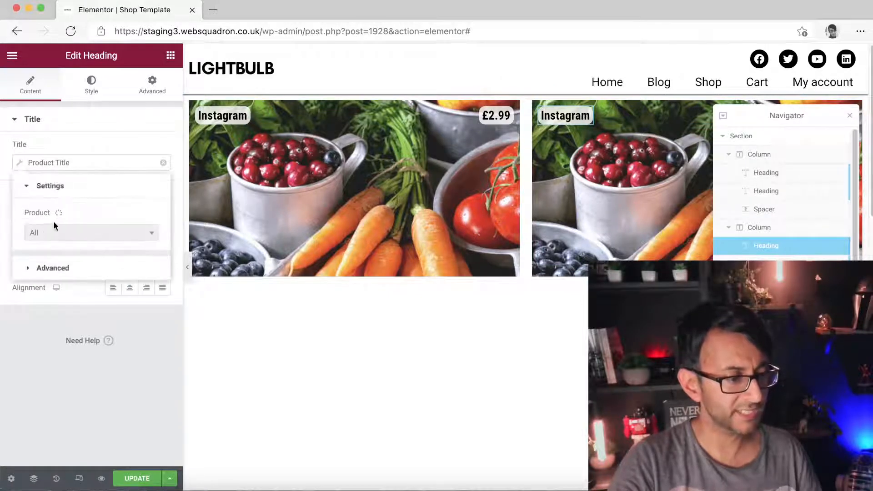
left_click(63, 234)
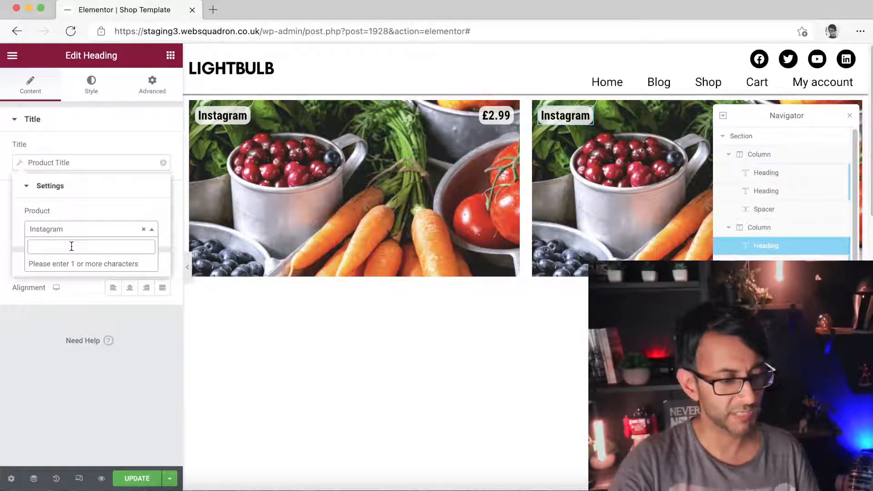
type("elem")
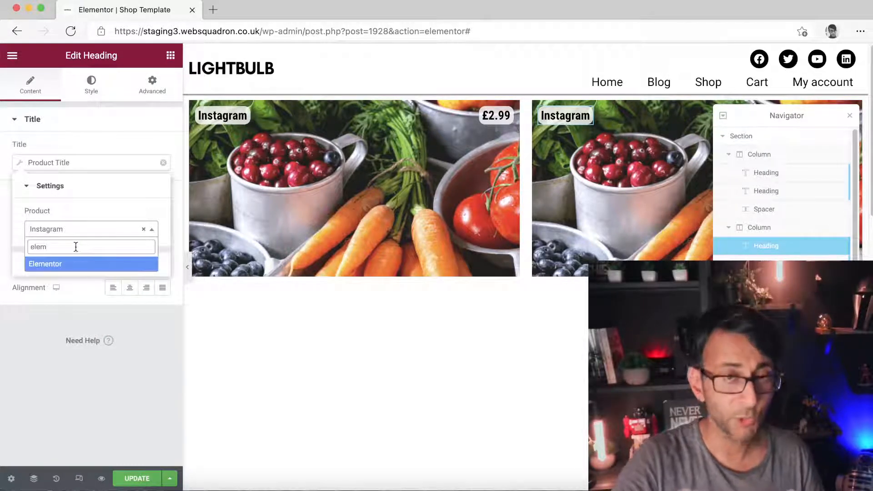
key("BackSpace")
key("BackSpace")
key("BackSpace")
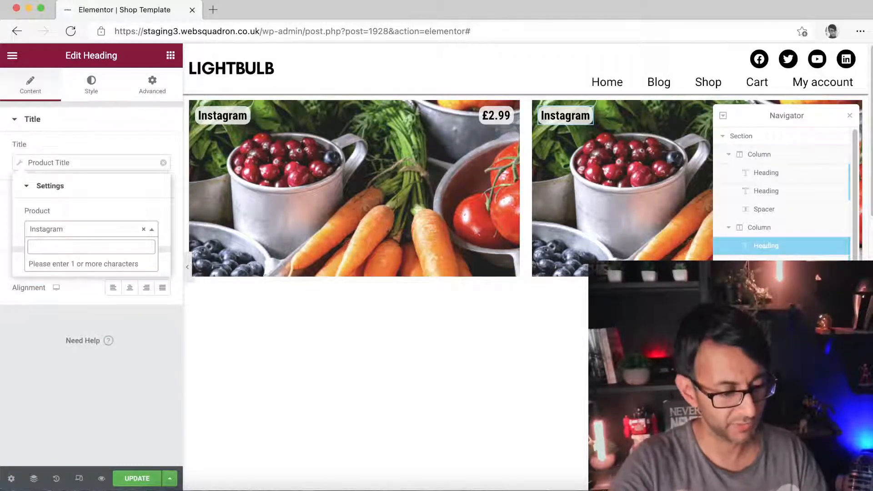
type("you")
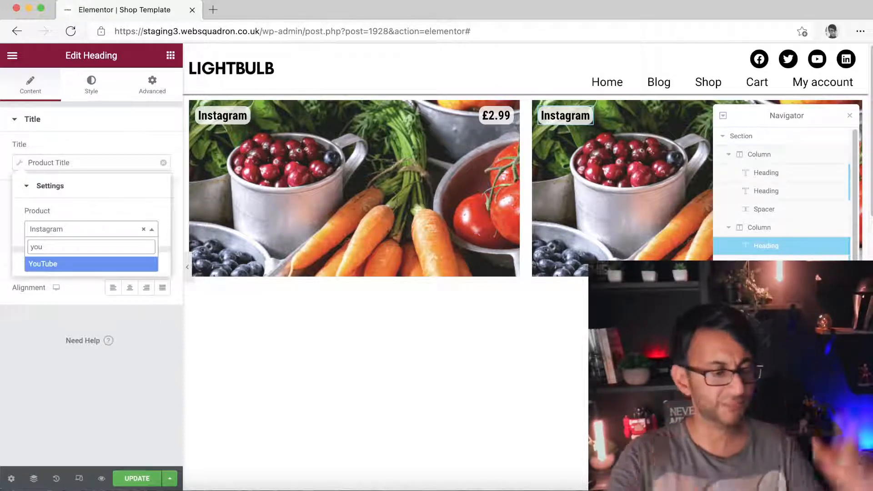
left_click(96, 264)
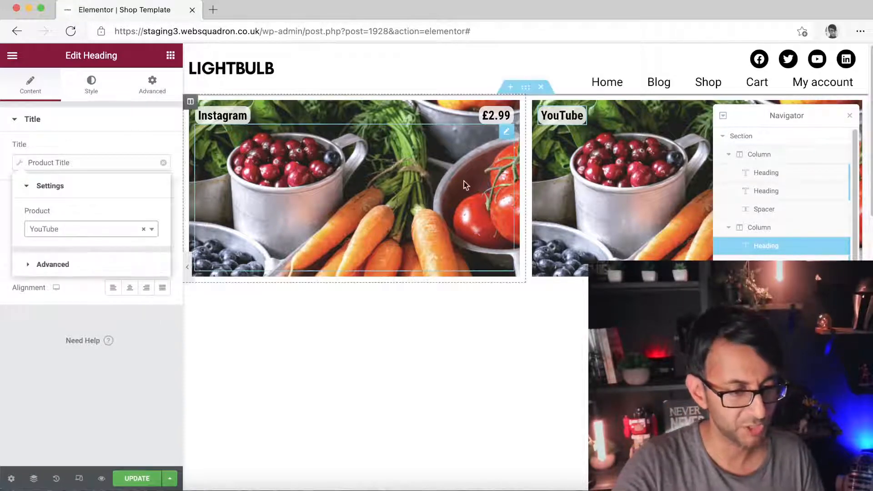
Set the second card's dynamic price Product to YouTube, showing £2.99.
left_click(850, 113)
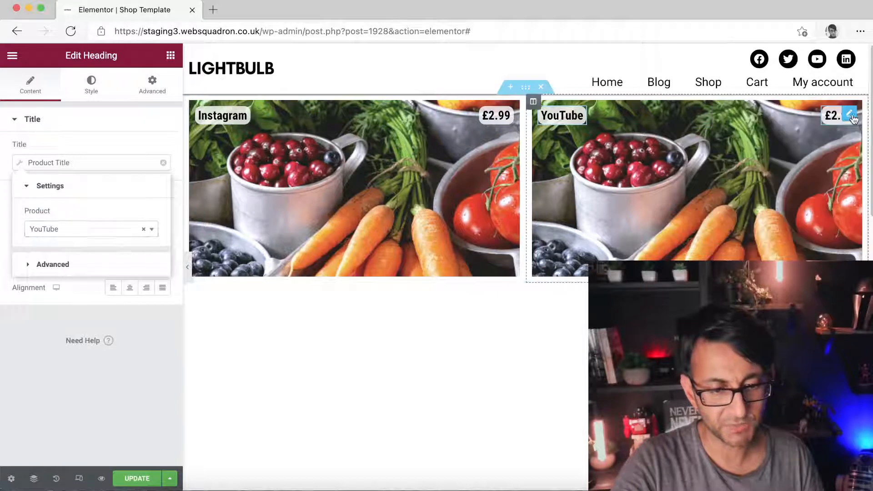
left_click(839, 116)
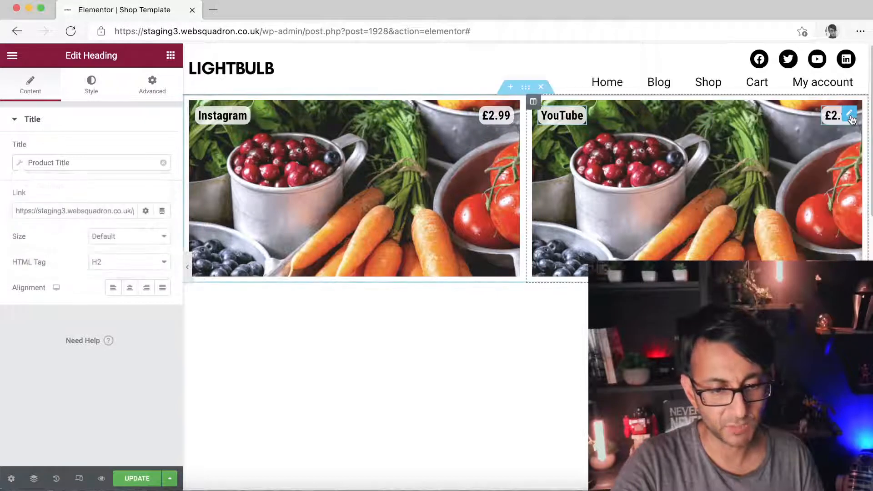
left_click(19, 164)
left_click(53, 255)
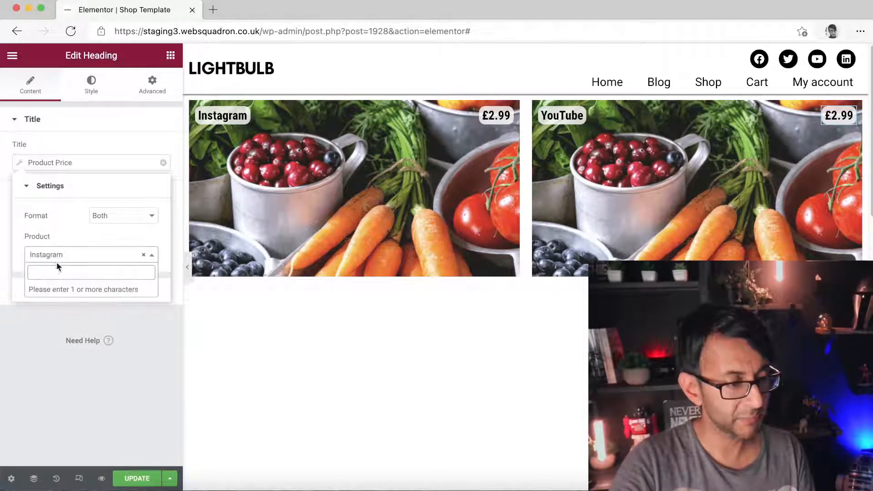
type("you")
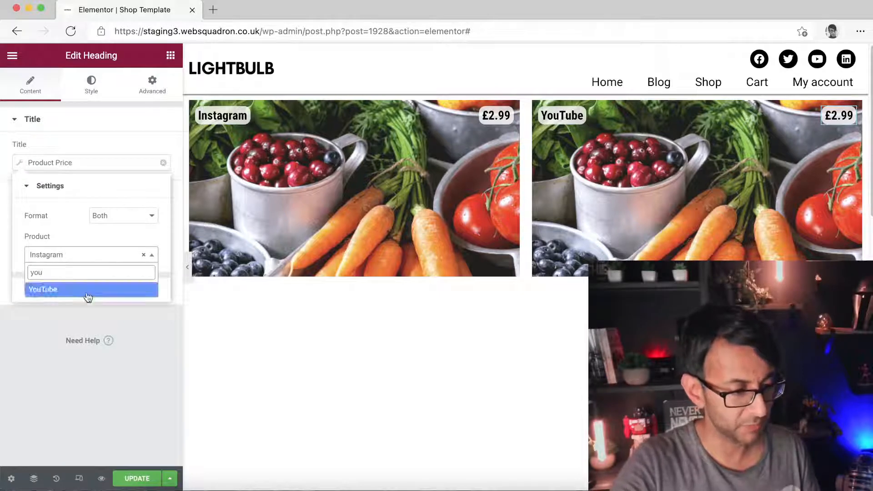
left_click(82, 291)
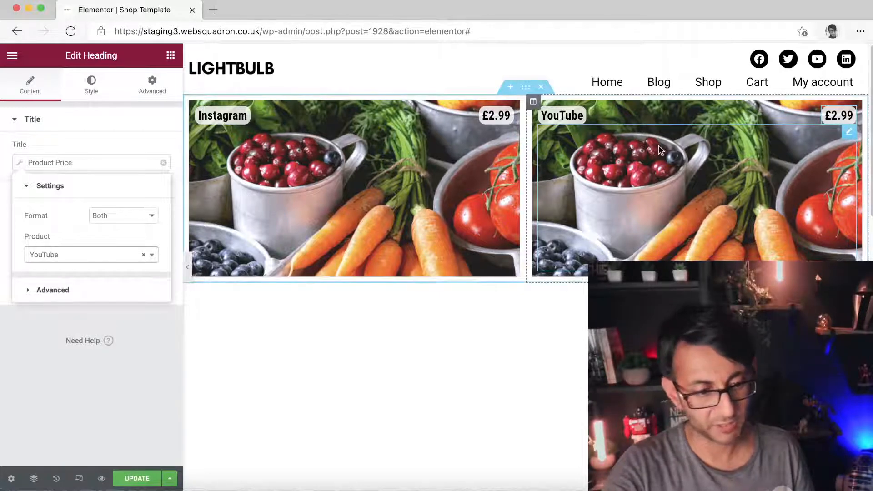
left_click(584, 118)
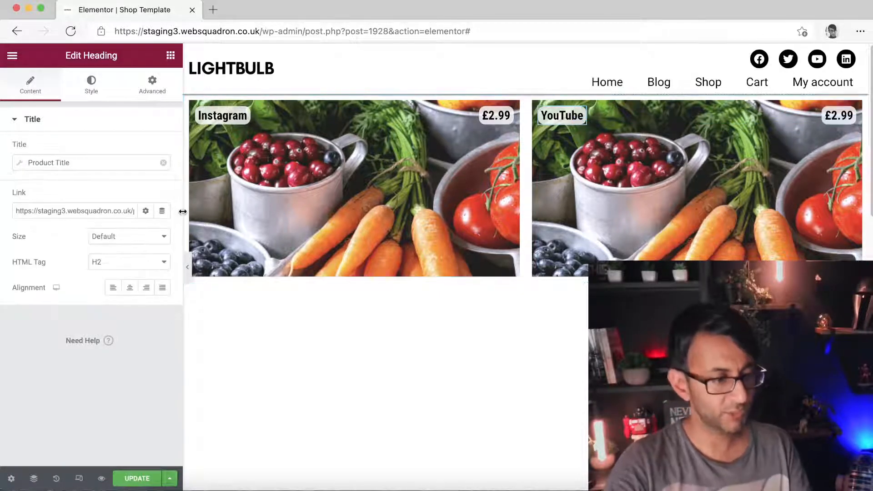
Replace the YouTube title's Instagram link with a link to the YouTube product page.
left_click(118, 212)
key("super+a")
key("BackSpace")
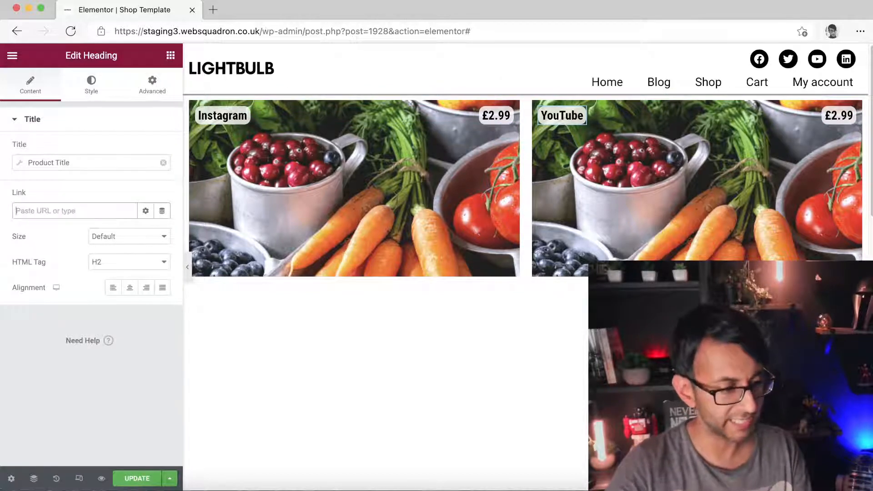
type("you")
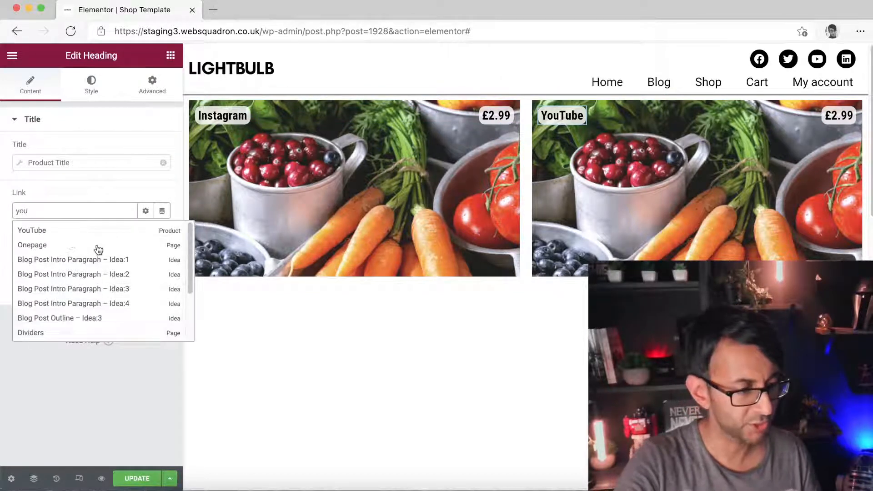
left_click(75, 230)
Replace the YouTube card's £2.99 price link with the YouTube product page.
left_click(839, 115)
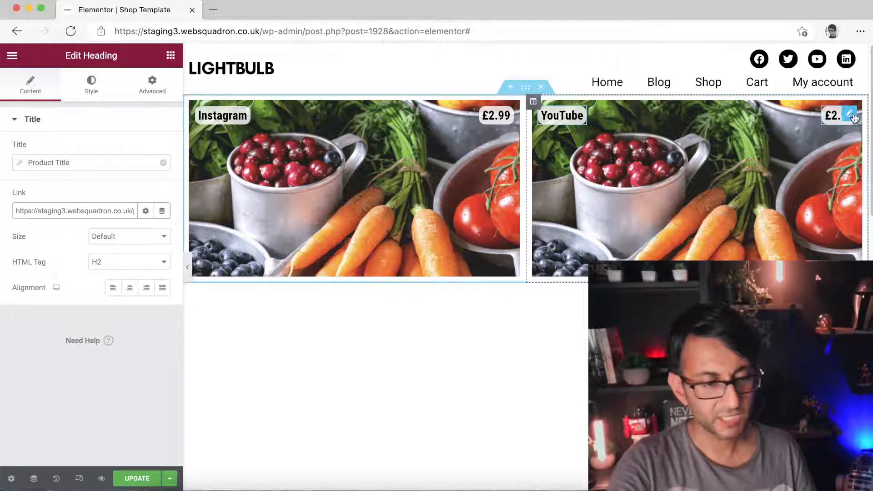
left_click(86, 210)
key("super+a")
key("BackSpace")
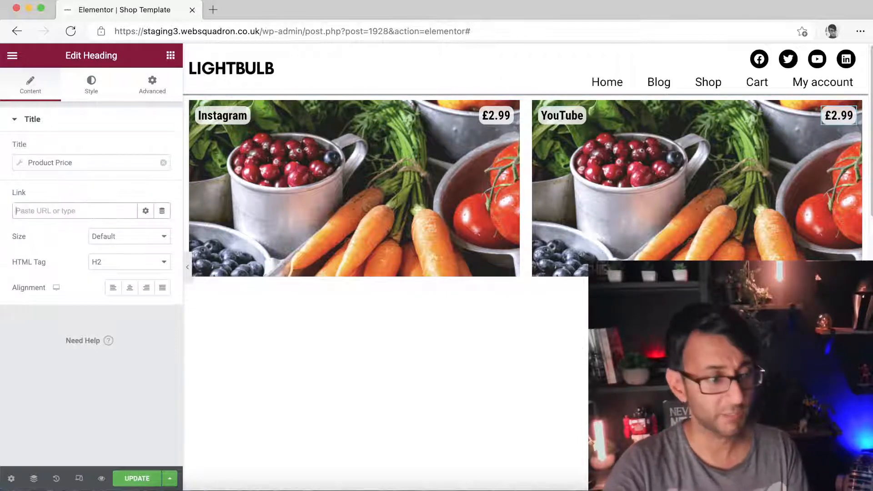
type("youtu")
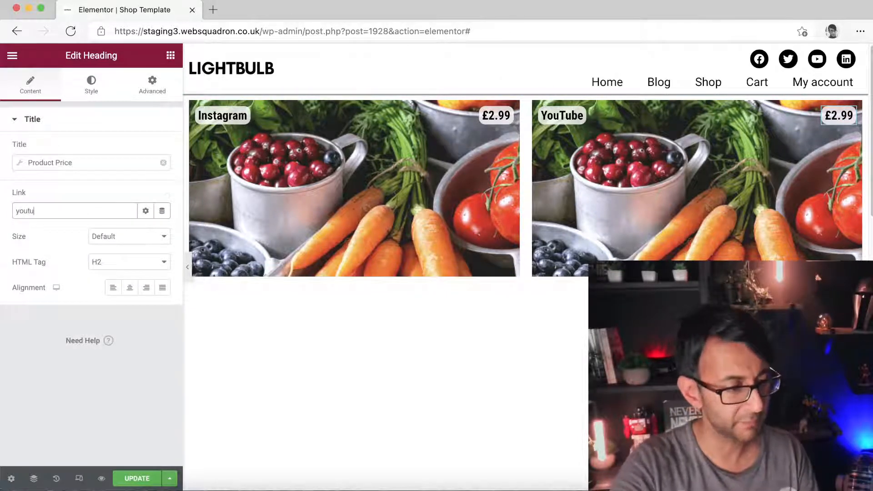
left_click(59, 232)
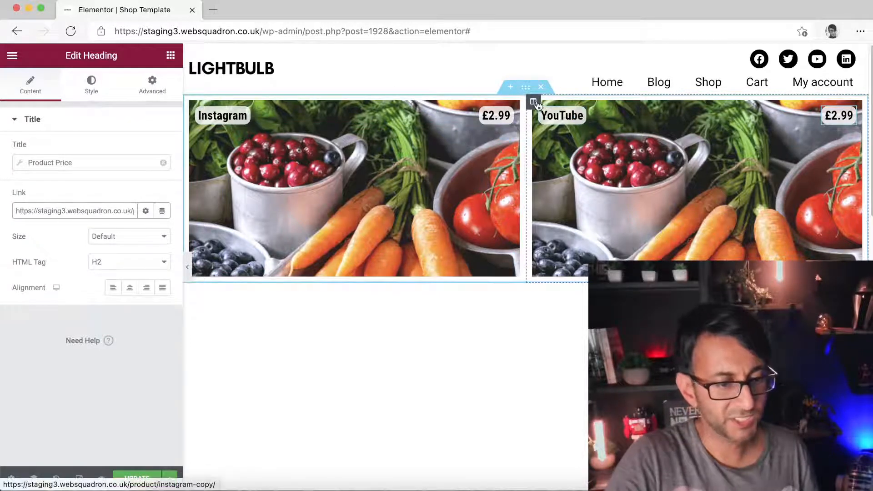
Set the YouTube column's background Product Image to YouTube and drag its divider left to widen it.
left_click(533, 101)
left_click(91, 84)
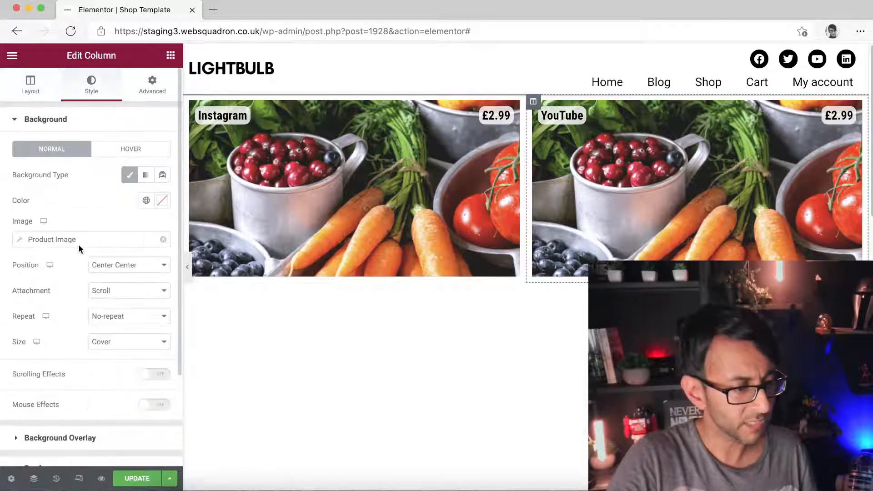
left_click(20, 243)
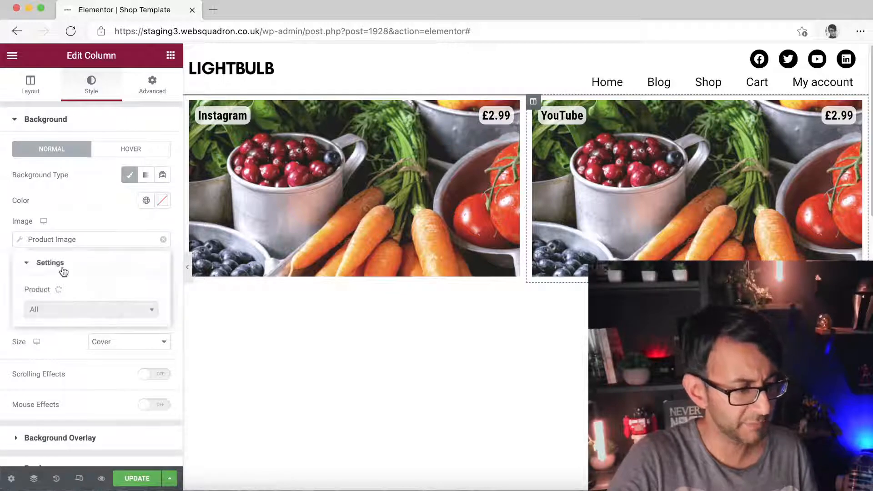
left_click(59, 307)
type("you")
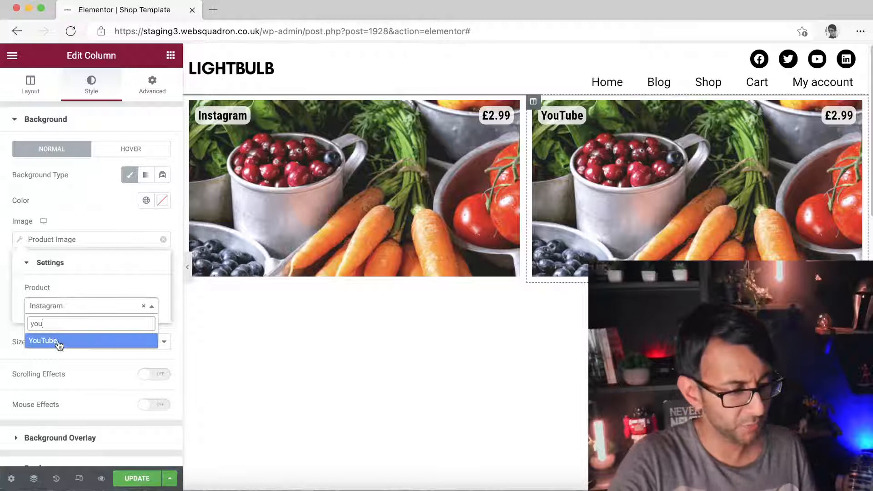
left_click(56, 342)
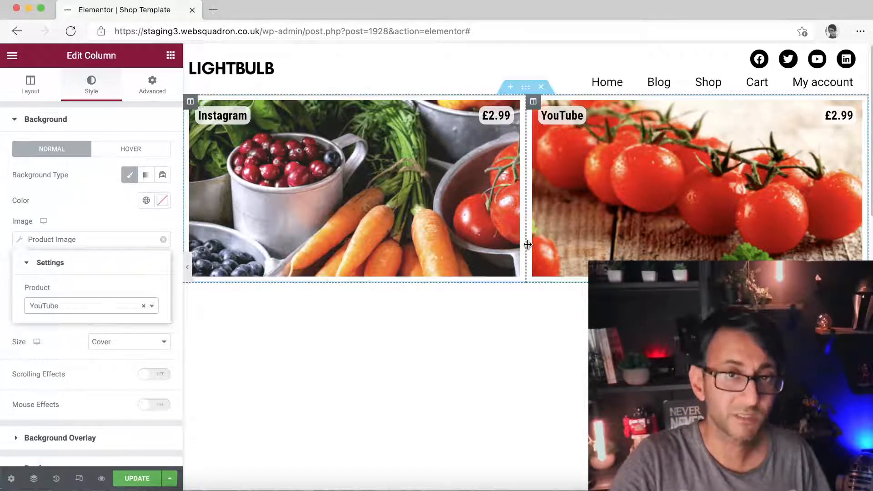
left_click_drag(527, 244, 419, 247)
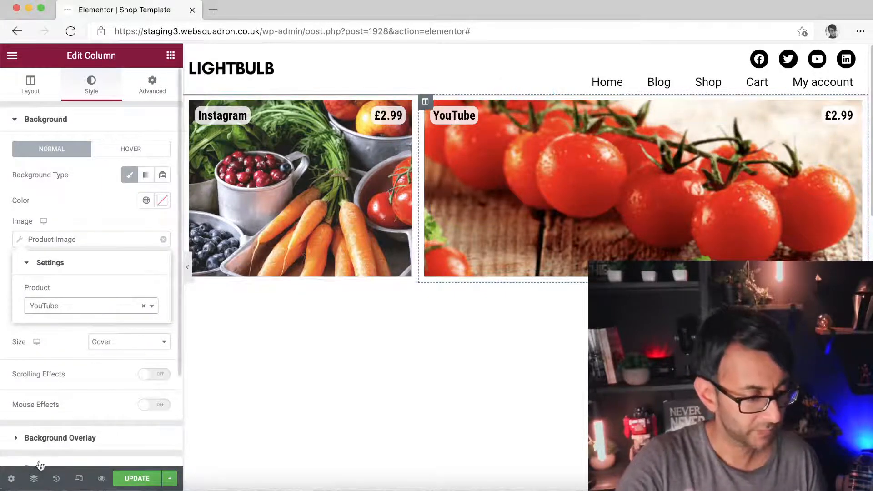
Duplicate the product-card section in Navigator and enter 0 for its bottom margin.
left_click(33, 479)
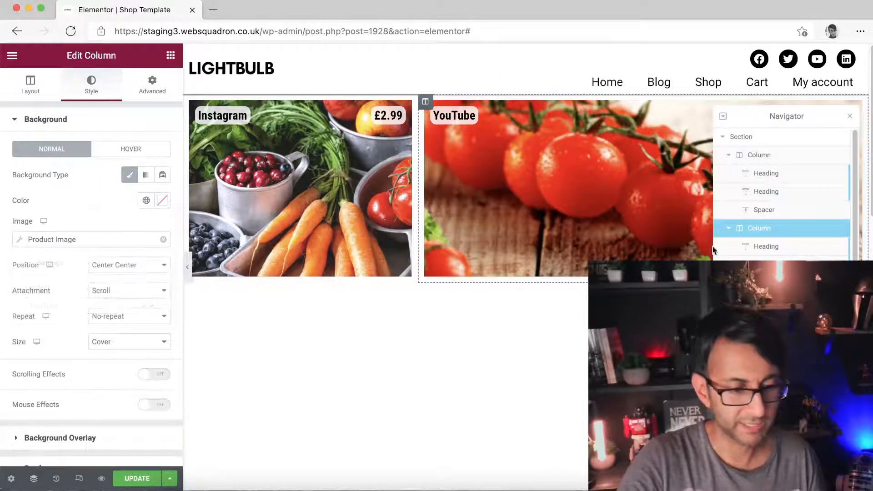
right_click(792, 142)
left_click(807, 178)
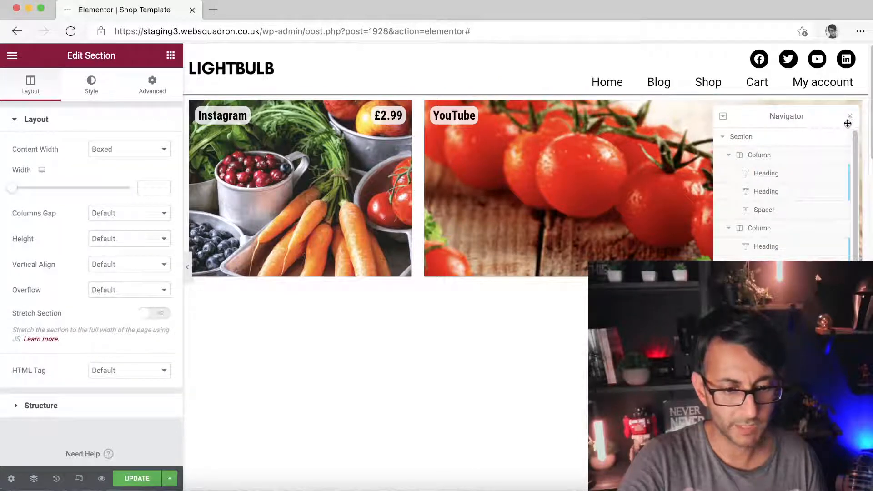
left_click(726, 142)
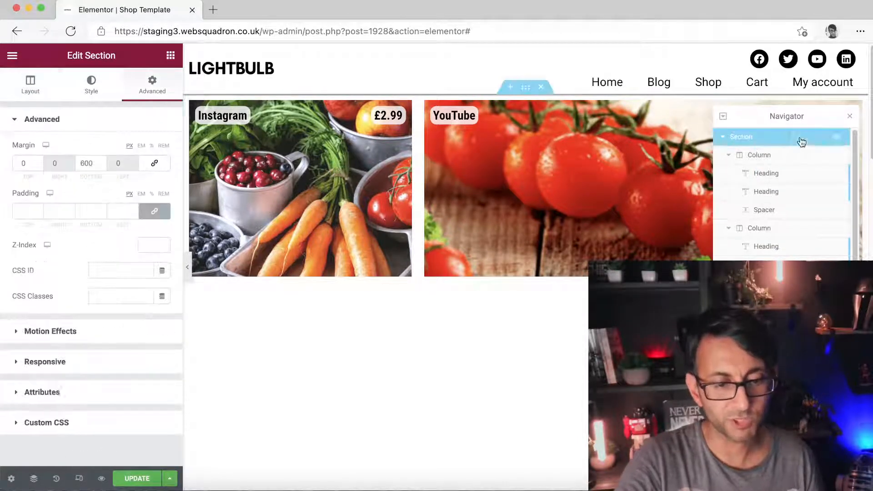
left_click(849, 117)
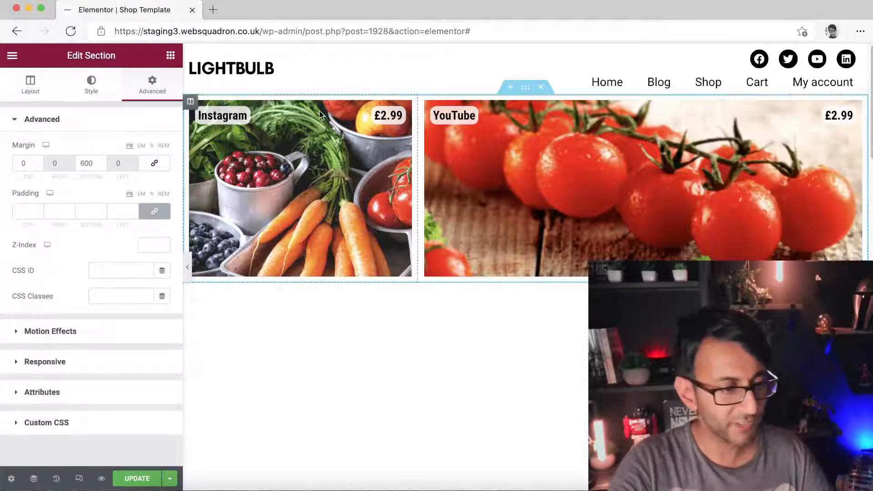
type("0")
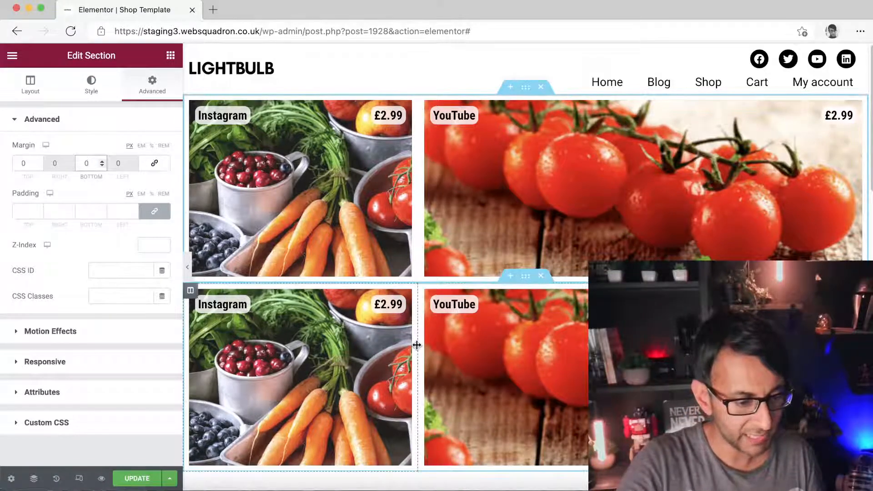
Widen the second row's Instagram card to about half and remove the other column's dynamic Product Image background.
left_click_drag(416, 344, 585, 293)
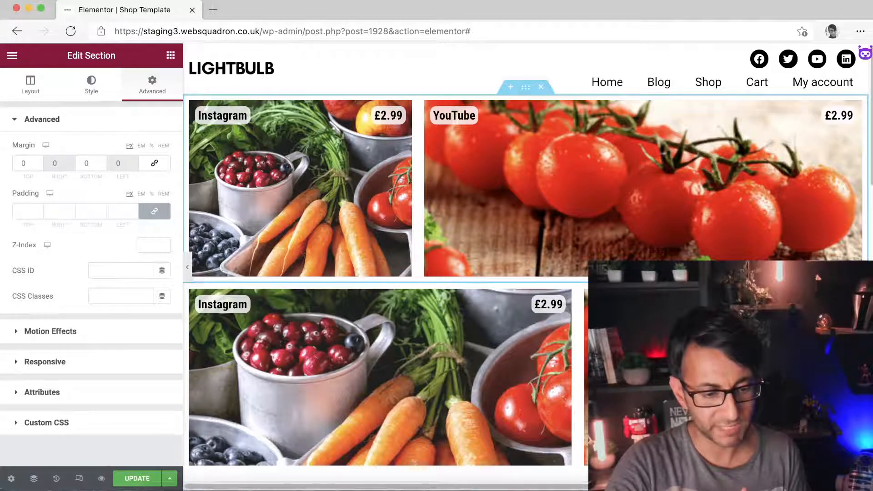
left_click(585, 290)
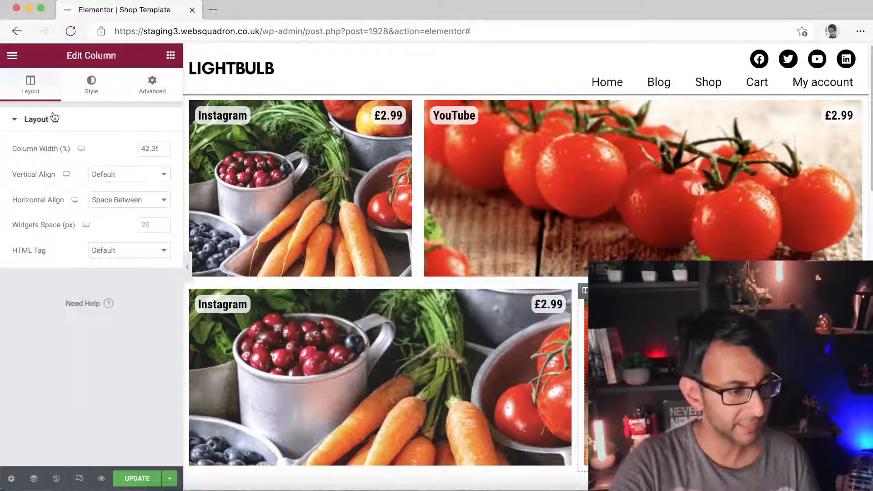
left_click(90, 81)
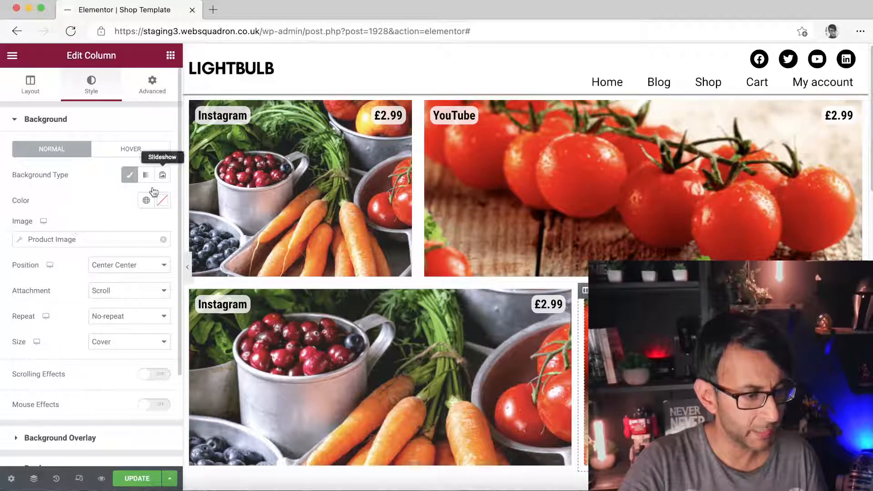
left_click(165, 241)
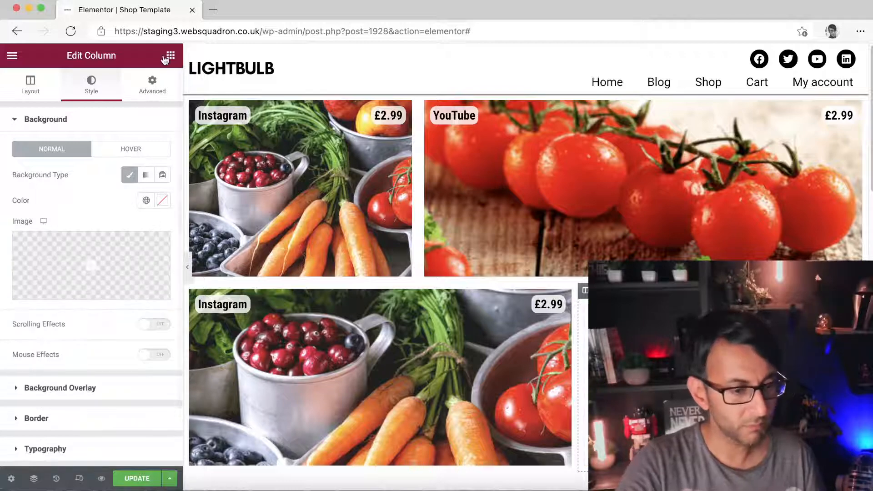
left_click(170, 55)
Drop a Video widget into the second row, add a third column, and adjust the video column's width.
type("video")
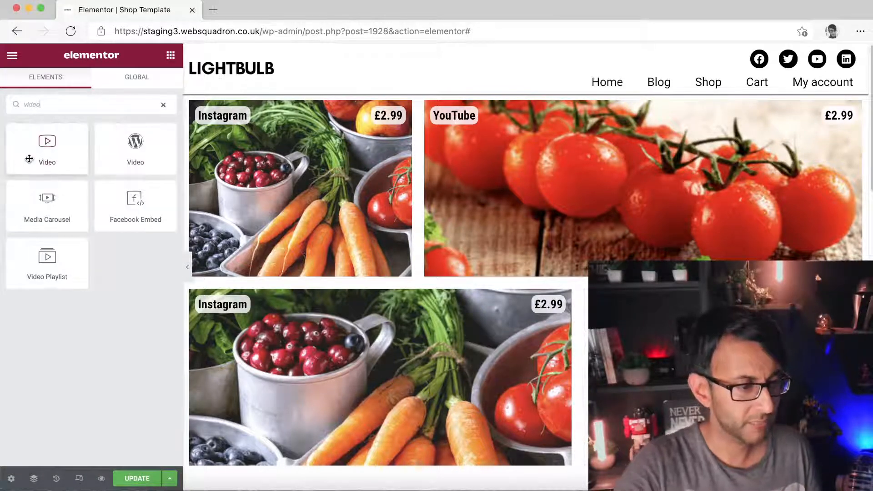
left_click_drag(60, 171, 520, 279)
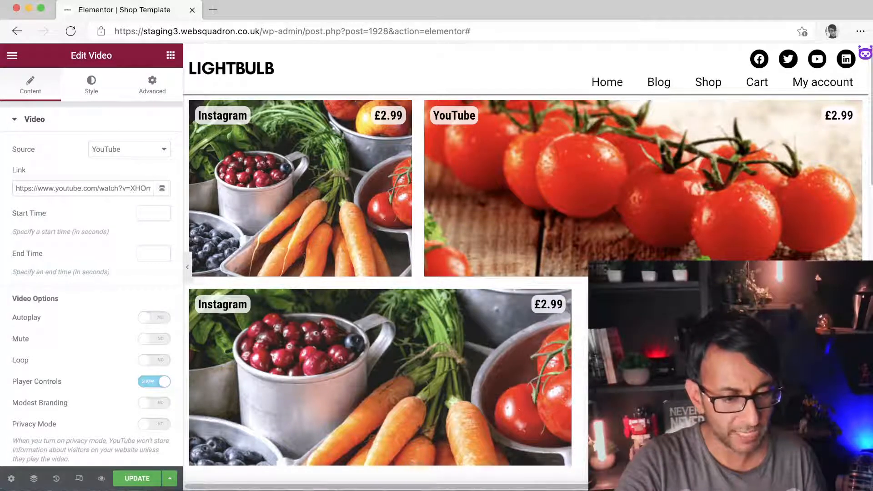
left_click(619, 377)
left_click_drag(640, 364, 755, 364)
left_click_drag(577, 373, 539, 342)
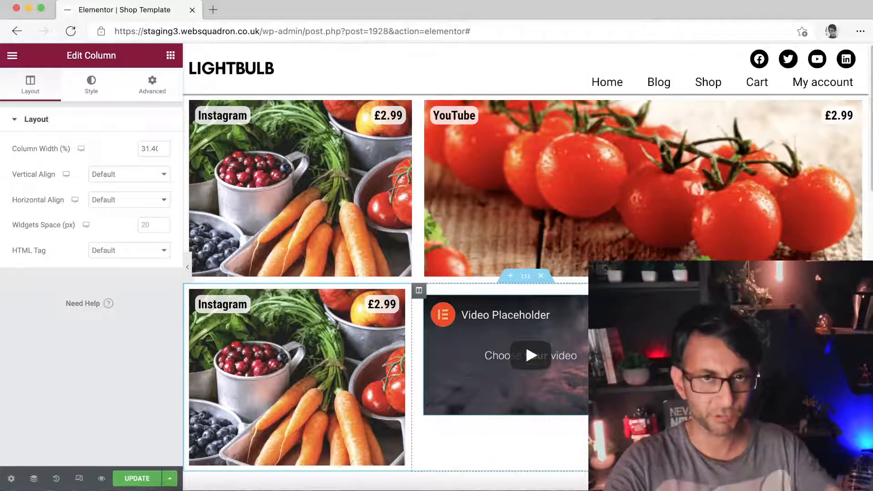
Give the empty third column a classic background image of a woman with a tablet.
left_click(169, 57)
left_click(656, 289)
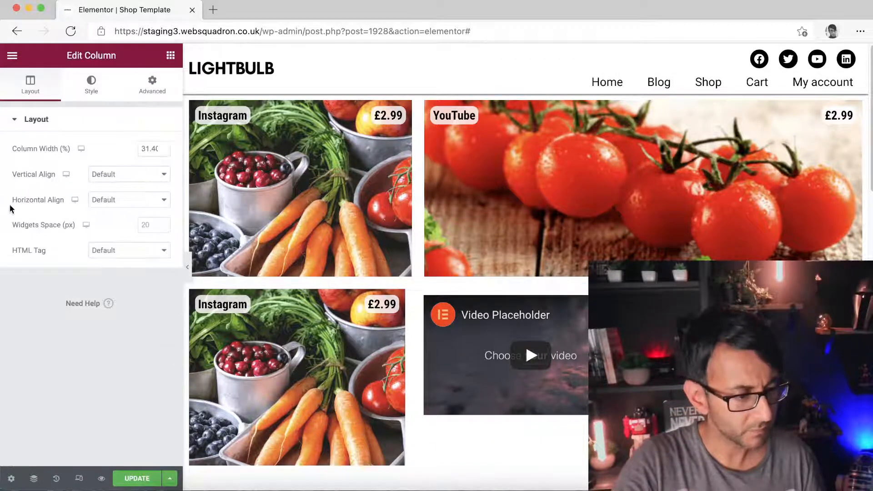
left_click(91, 85)
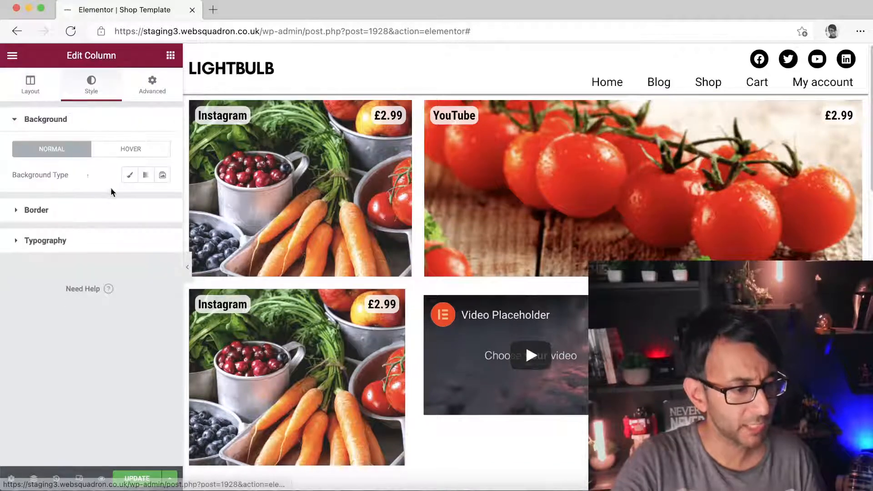
left_click(132, 178)
left_click(129, 256)
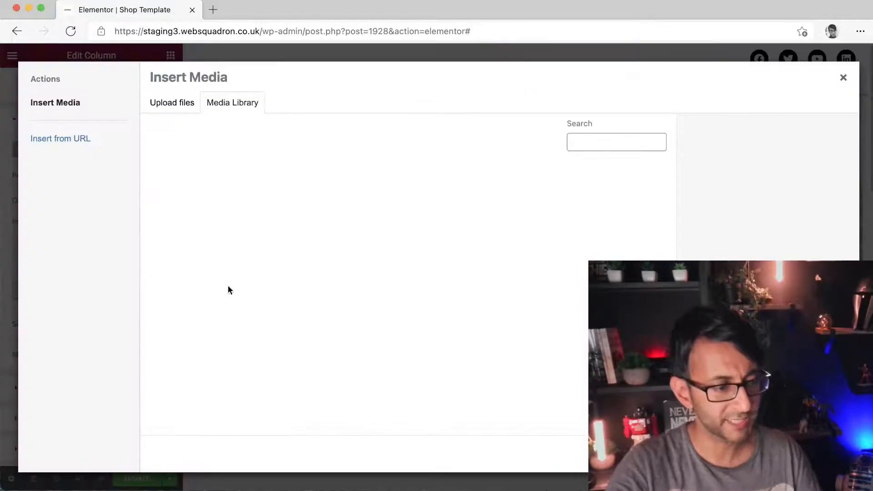
scroll(452, 324, "down", 2)
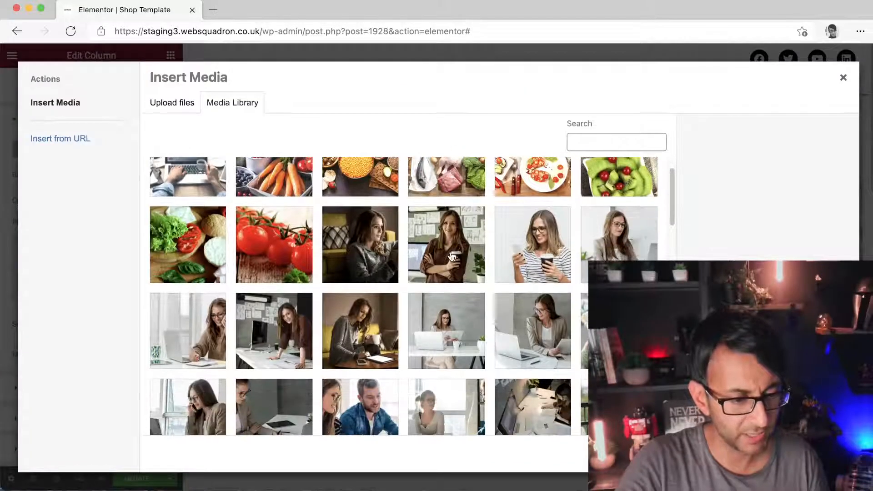
left_click(372, 327)
left_click(819, 454)
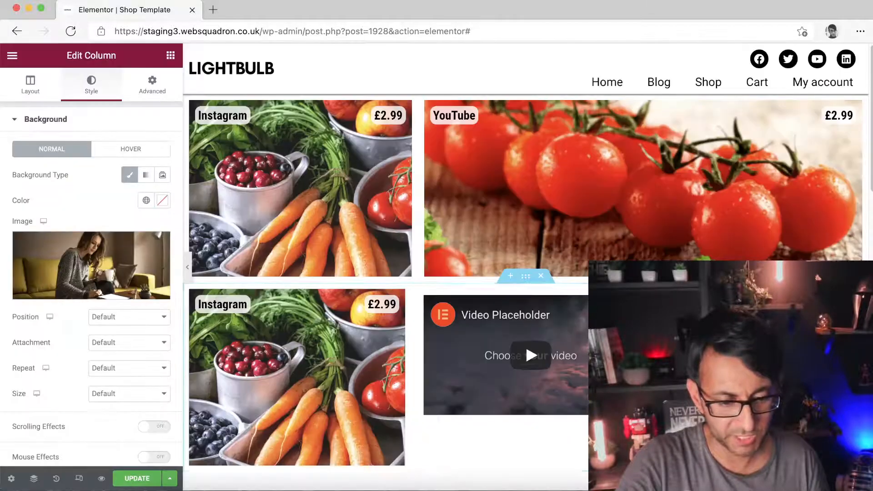
Set the background to Center Center position, Scroll attachment, Cover size and No-repeat.
left_click(94, 323)
left_click(120, 343)
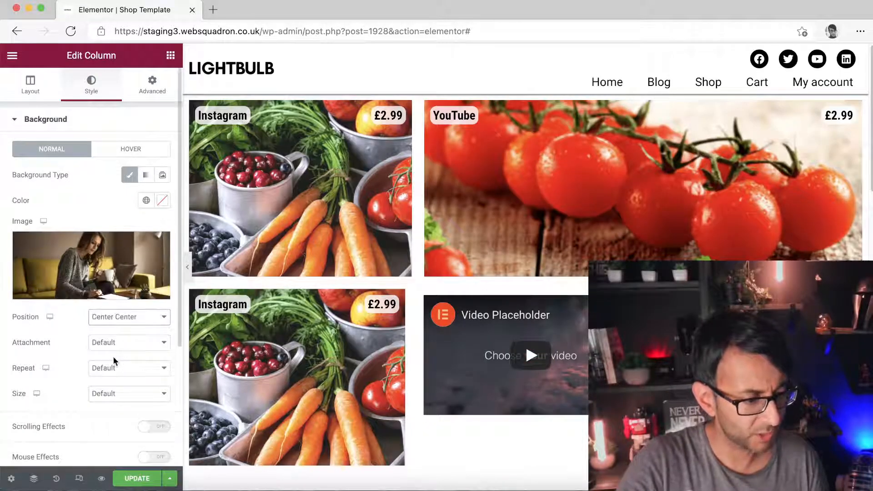
left_click(114, 345)
left_click(118, 369)
left_click(117, 394)
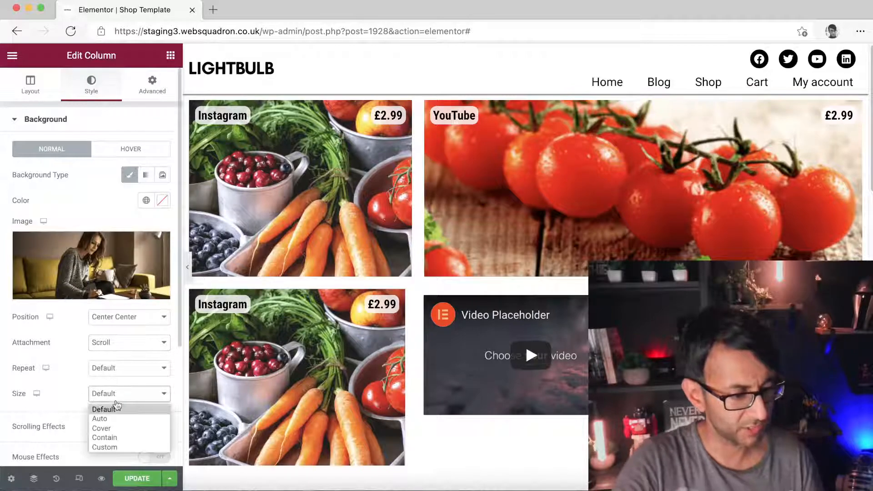
left_click(118, 427)
left_click(125, 365)
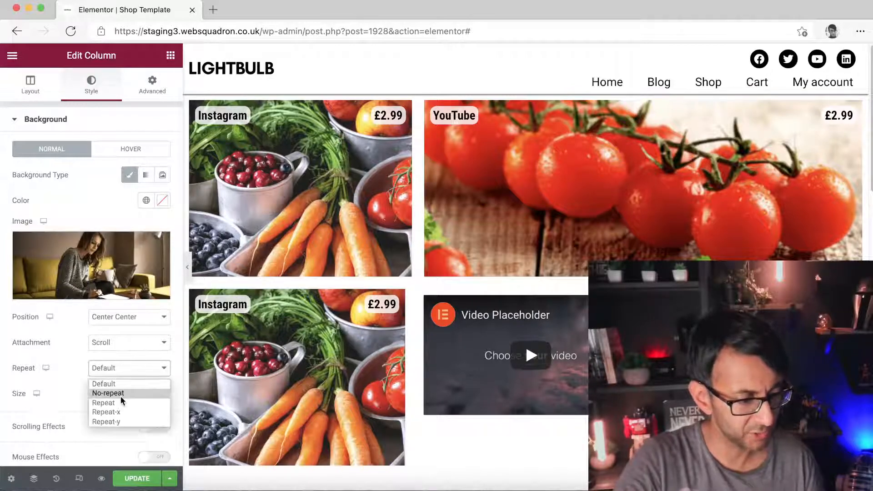
left_click(121, 397)
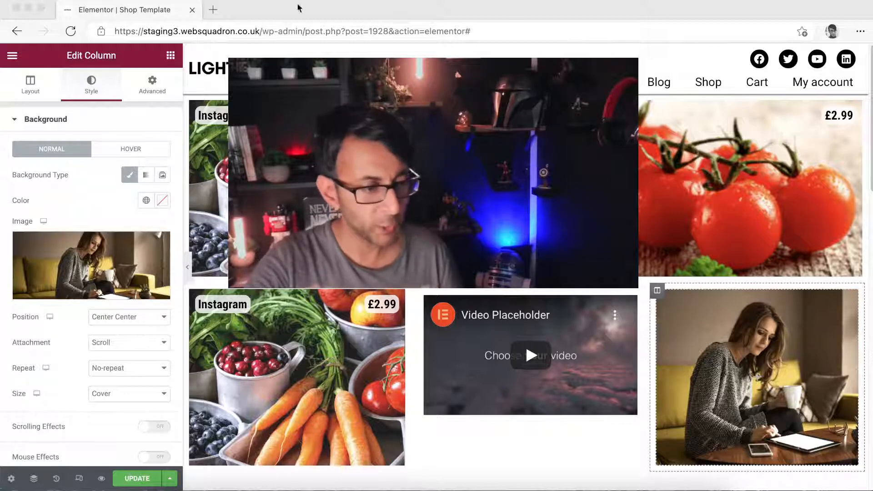
Widen the Instagram card and set the second-row section's bottom margin to 0.
scroll(538, 316, "down", 1)
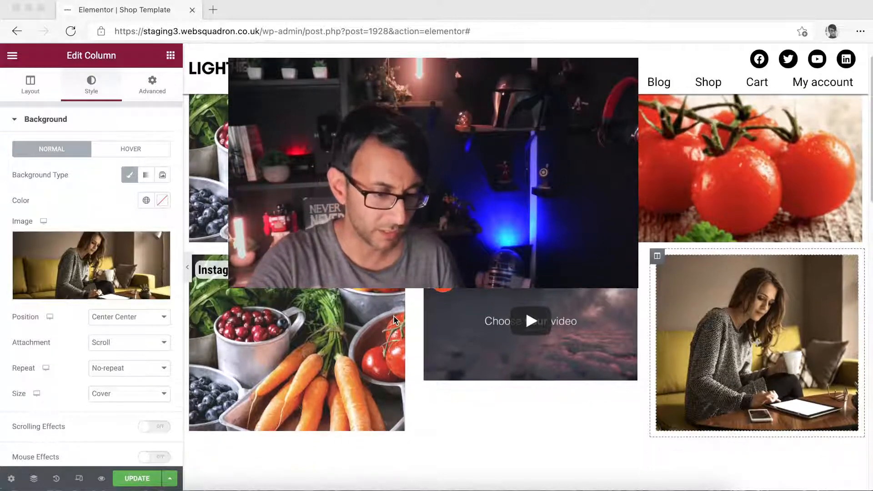
left_click_drag(410, 320, 476, 322)
right_click(528, 241)
left_click(564, 344)
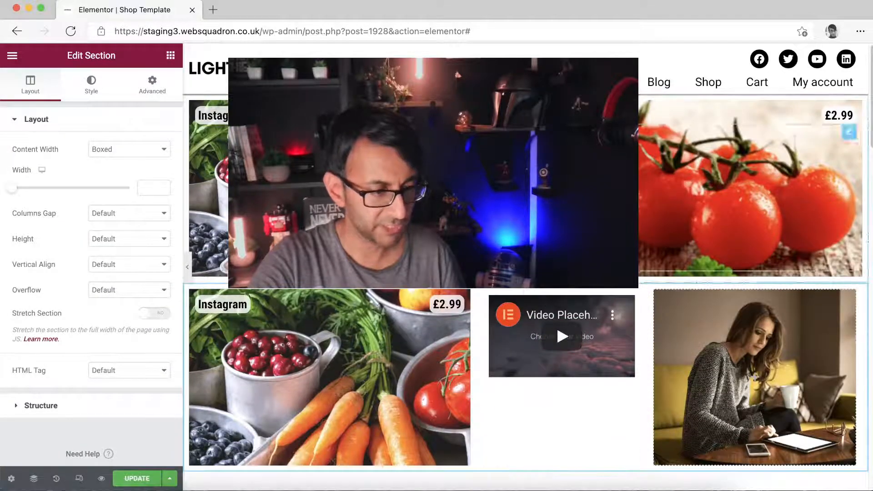
left_click(157, 87)
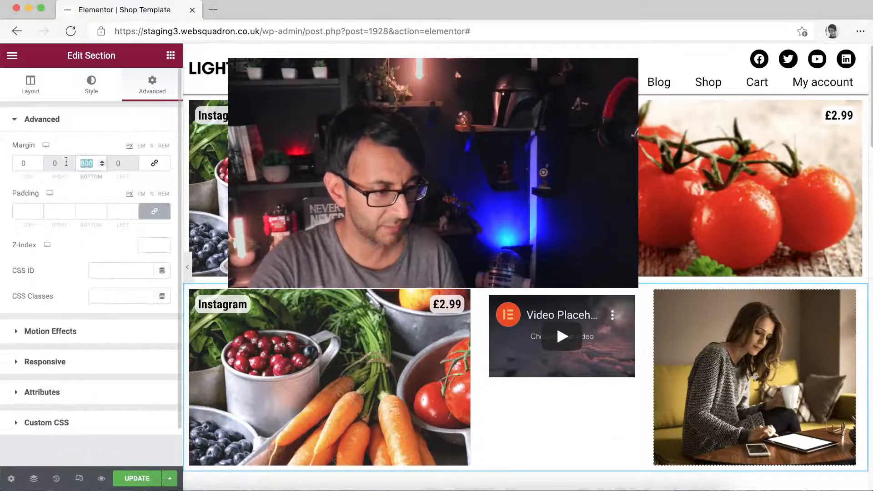
type("0")
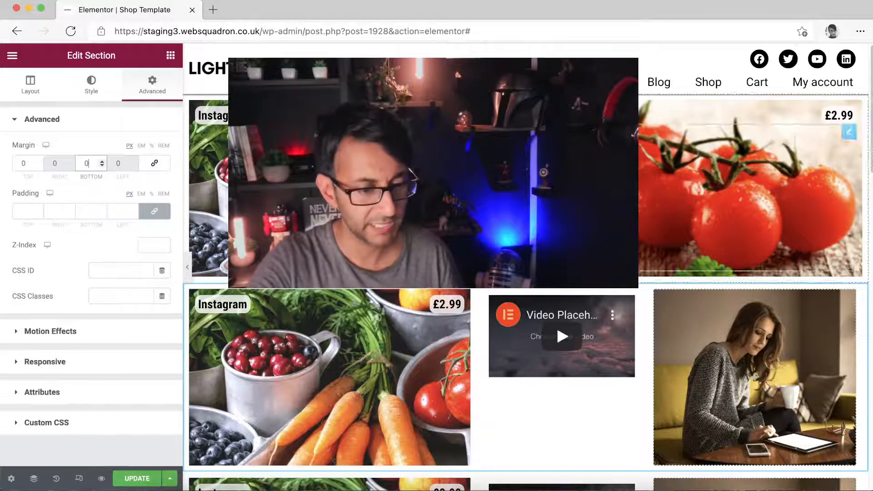
Delete the video column and widen the image column to about 60% of the row.
scroll(616, 316, "down", 1)
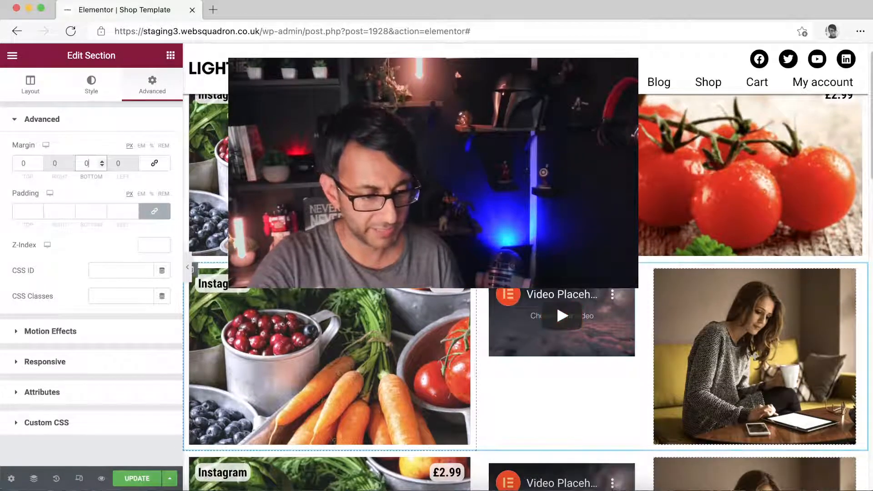
right_click(490, 291)
left_click(541, 443)
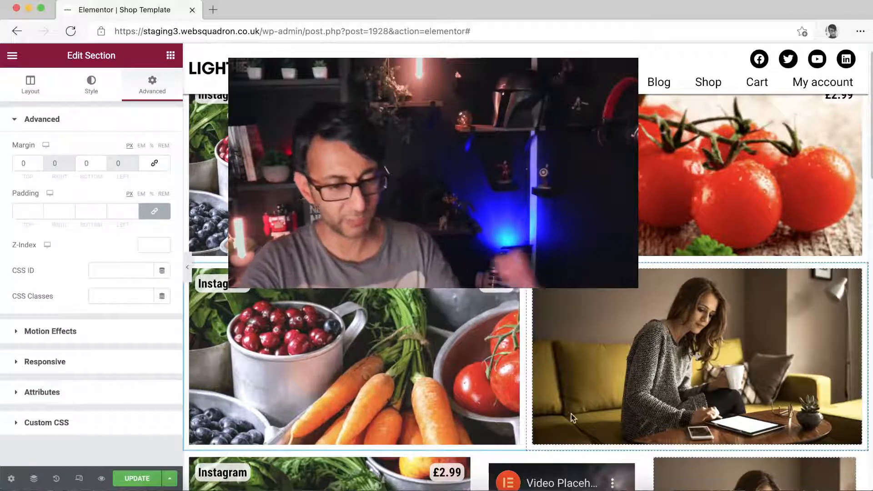
left_click_drag(525, 370, 623, 372)
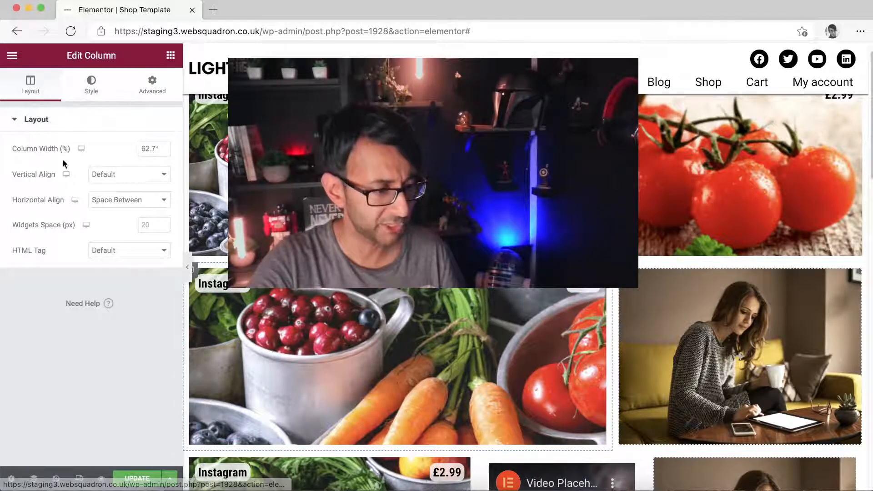
Switch the column's Product Image background source to the LinkedIn product.
left_click(89, 94)
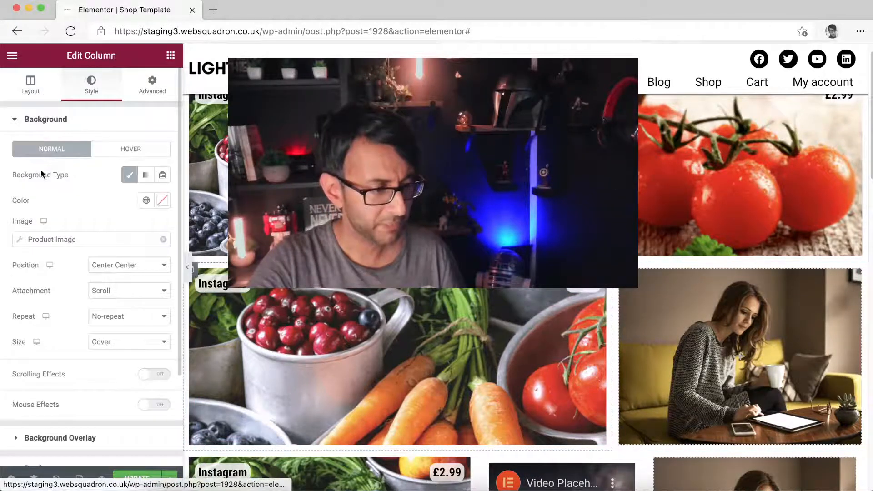
left_click(20, 241)
left_click(70, 307)
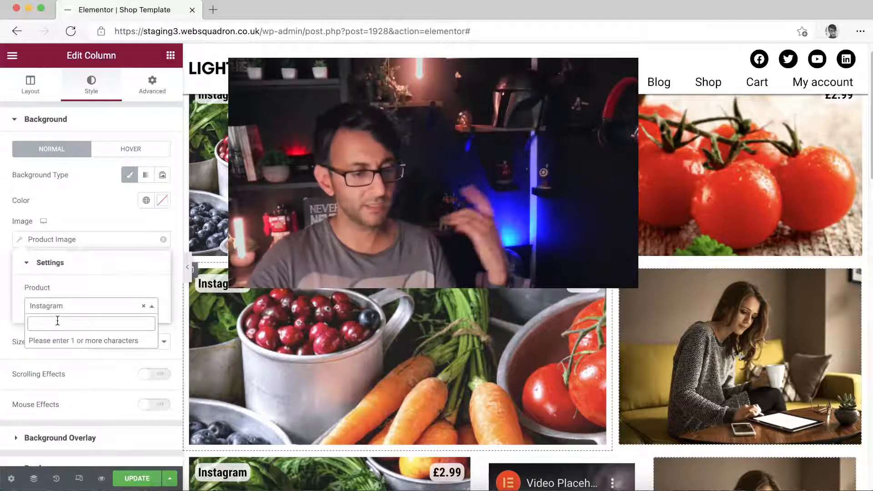
type("linke")
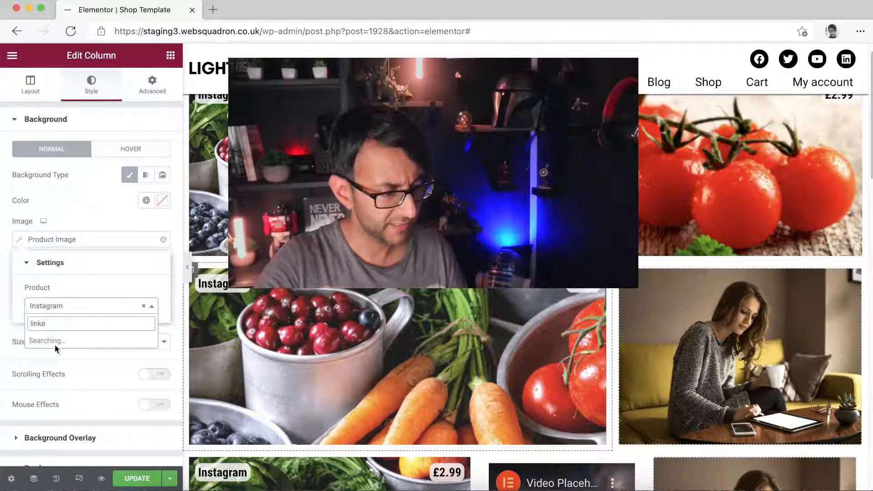
left_click(64, 342)
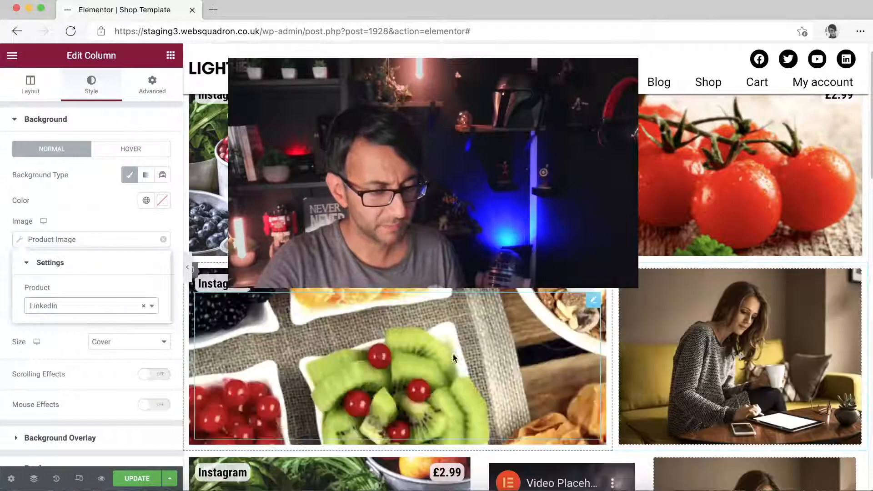
scroll(560, 372, "down", 3)
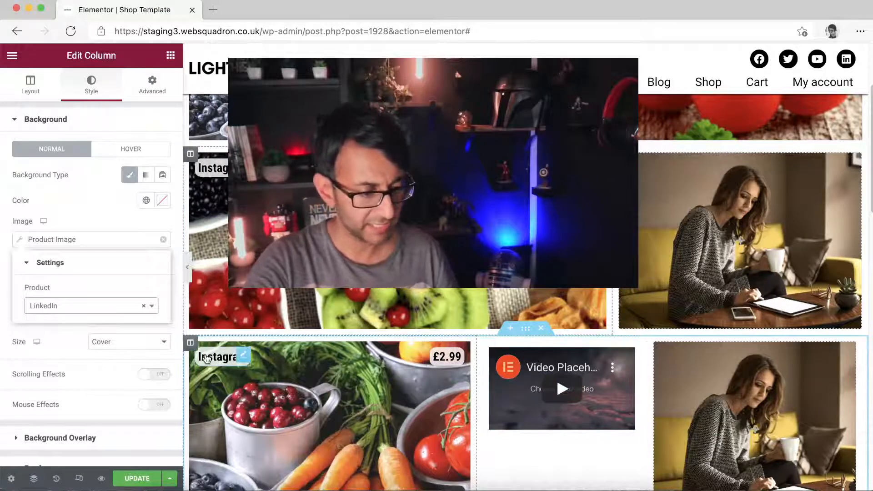
Delete the Instagram and photo columns, then add a new empty column beside the video.
right_click(190, 346)
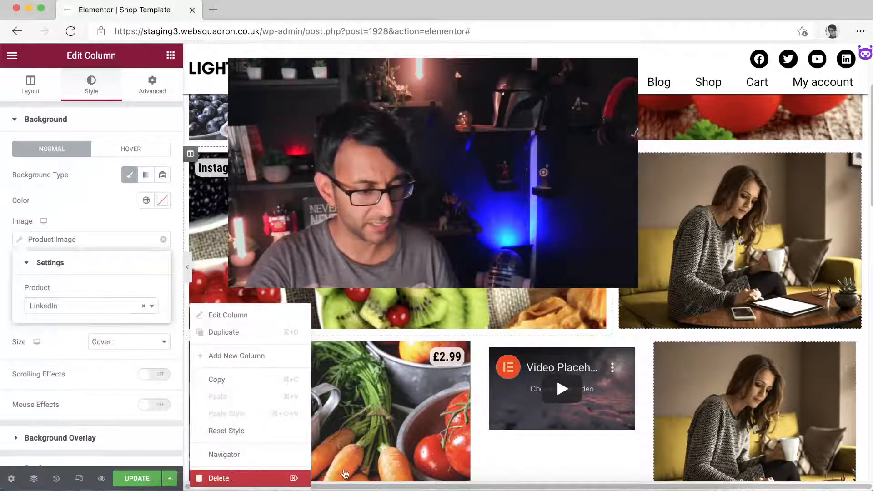
left_click(223, 477)
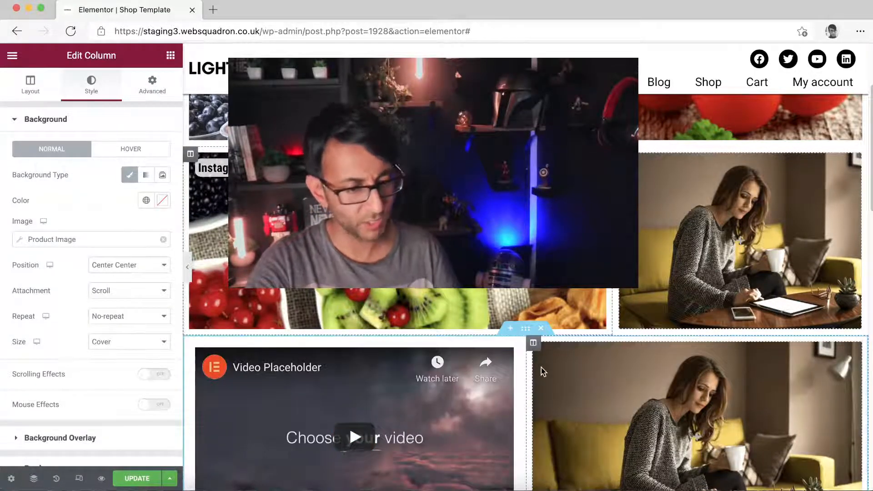
right_click(541, 348)
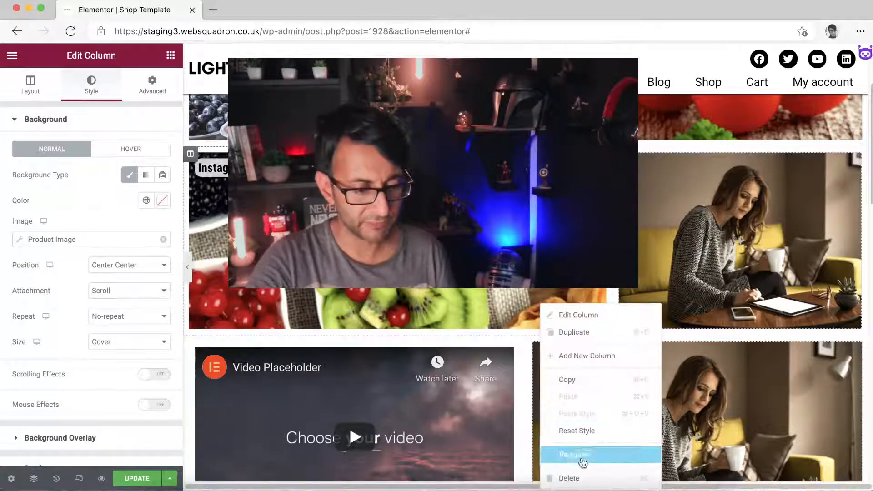
left_click(580, 476)
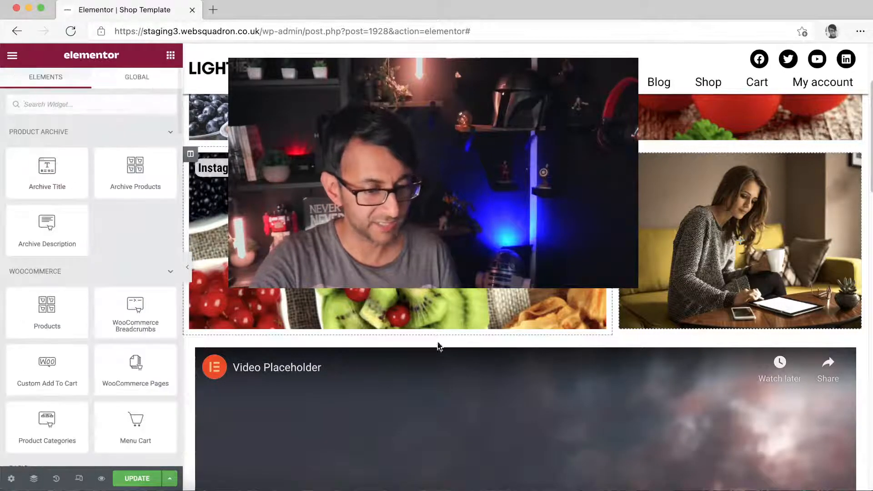
right_click(198, 344)
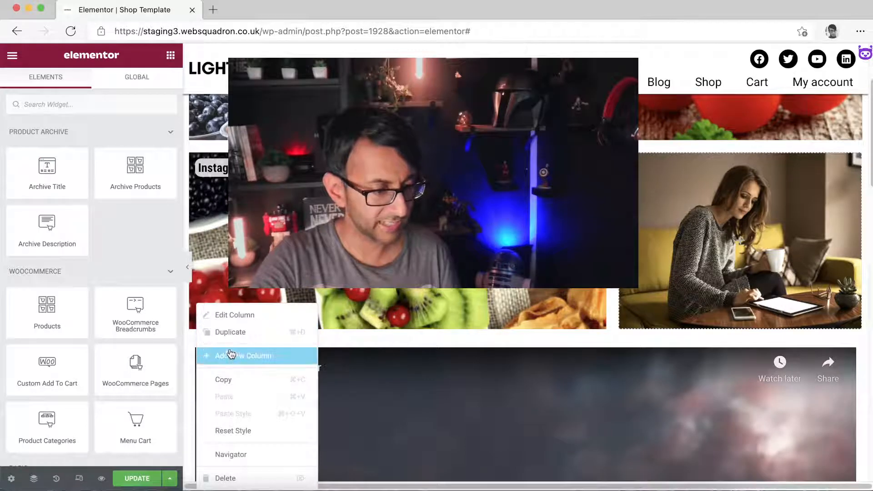
left_click(230, 355)
left_click(163, 90)
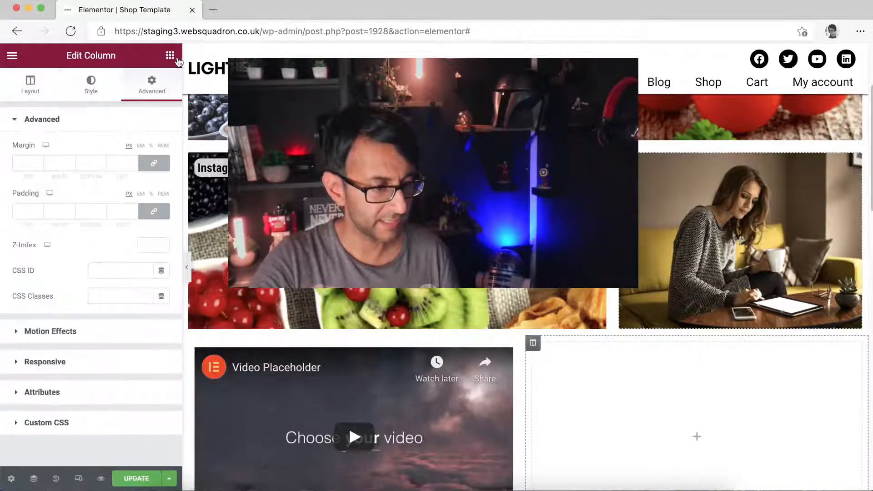
Place a Text Editor widget in the empty column beside the video.
left_click(170, 55)
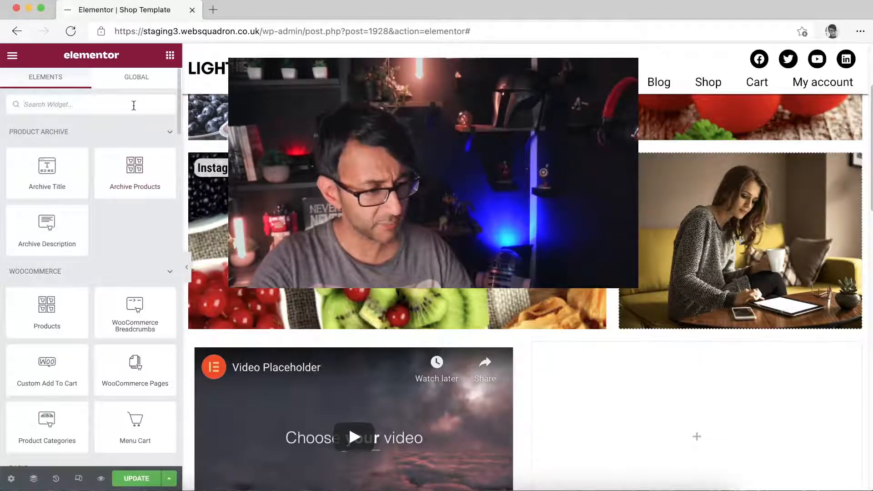
type("text")
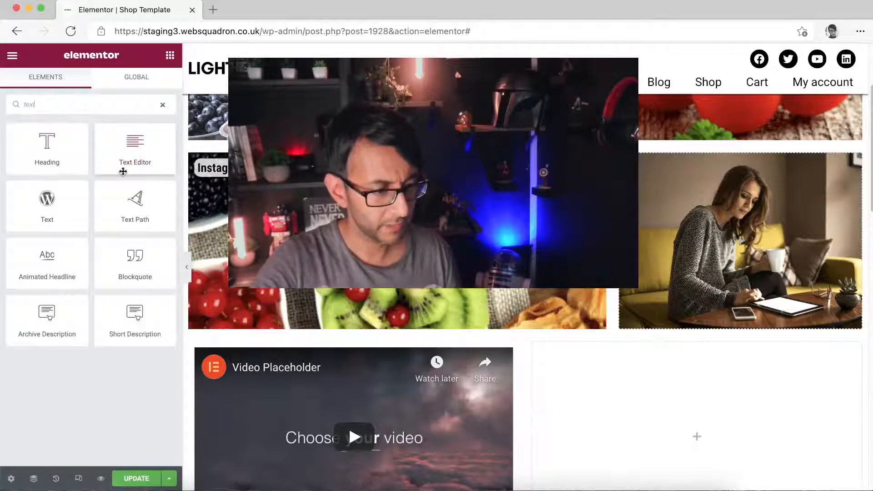
left_click_drag(123, 171, 735, 391)
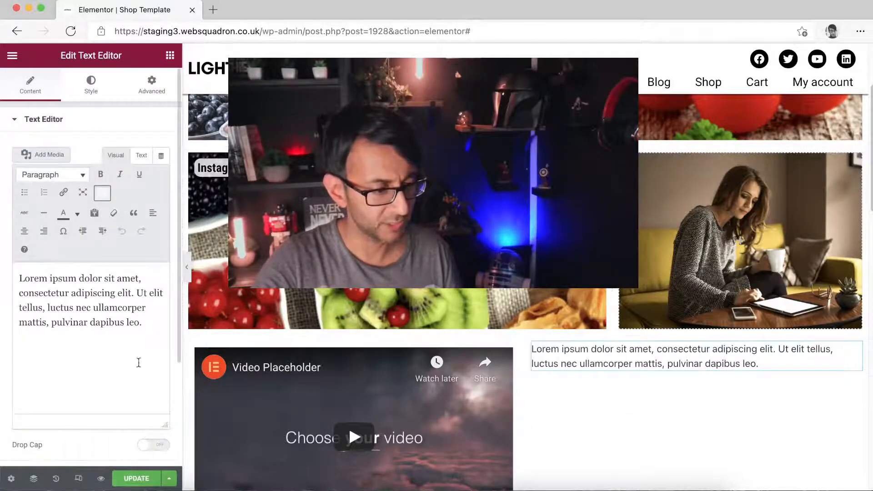
Copy the lorem ipsum paragraph and paste it onto new lines below.
left_click_drag(138, 361, 7, 283)
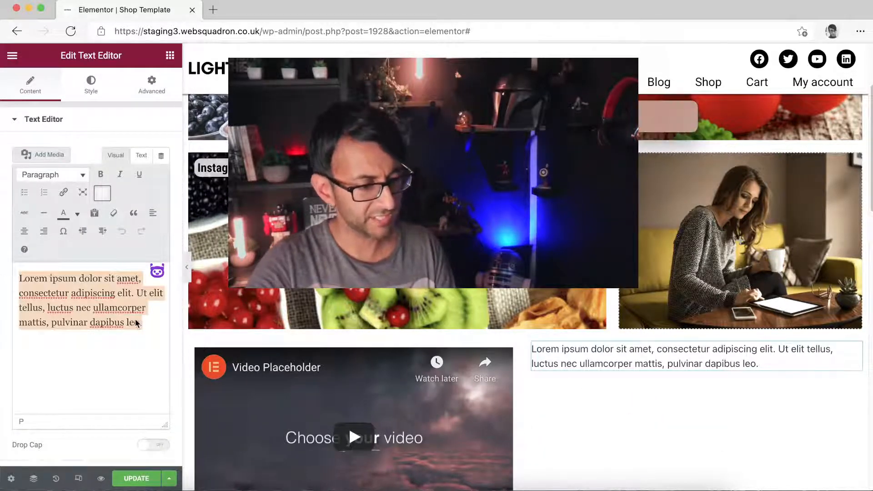
left_click(155, 324)
key("Return")
key("Return")
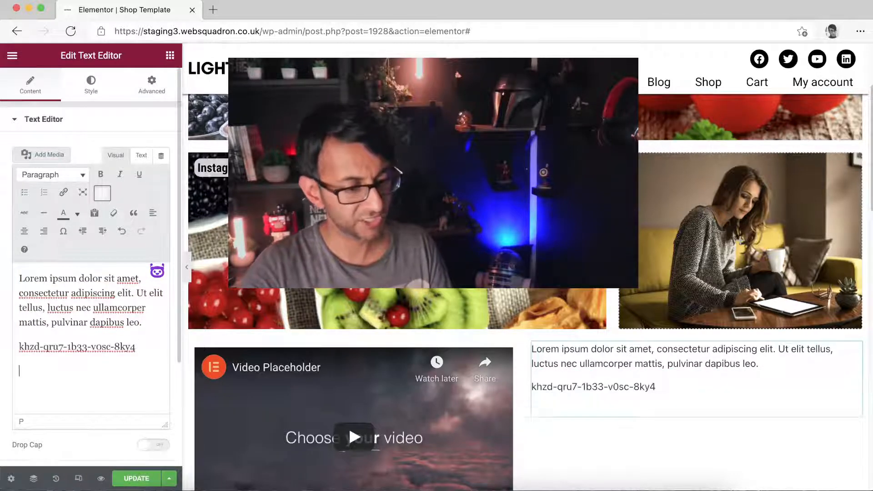
left_click_drag(154, 336, 18, 278)
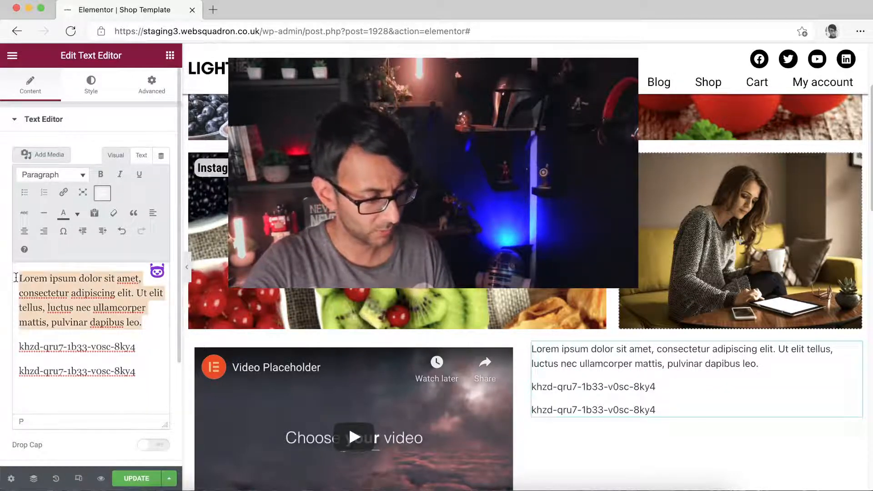
left_click(94, 360)
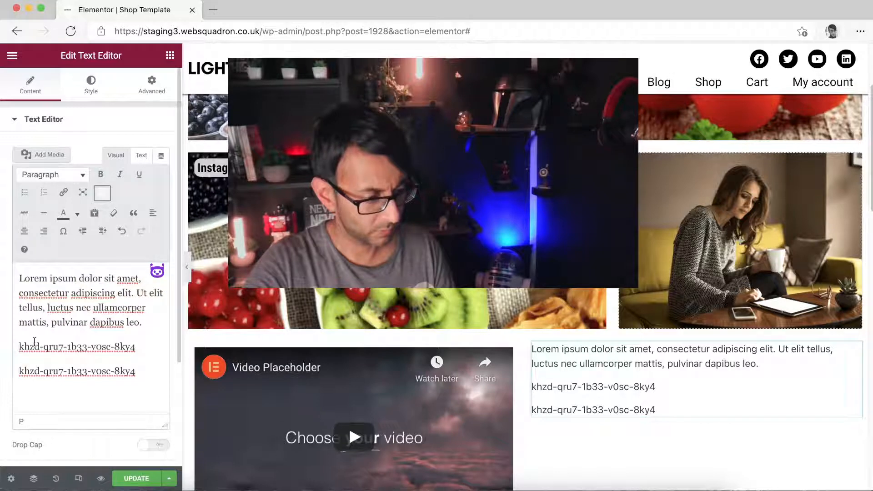
Remove the wrongly pasted code and paste the paragraph again, leaving three copies.
left_click_drag(33, 345, 148, 383)
key("BackSpace")
left_click_drag(142, 323, 13, 278)
key("super+c")
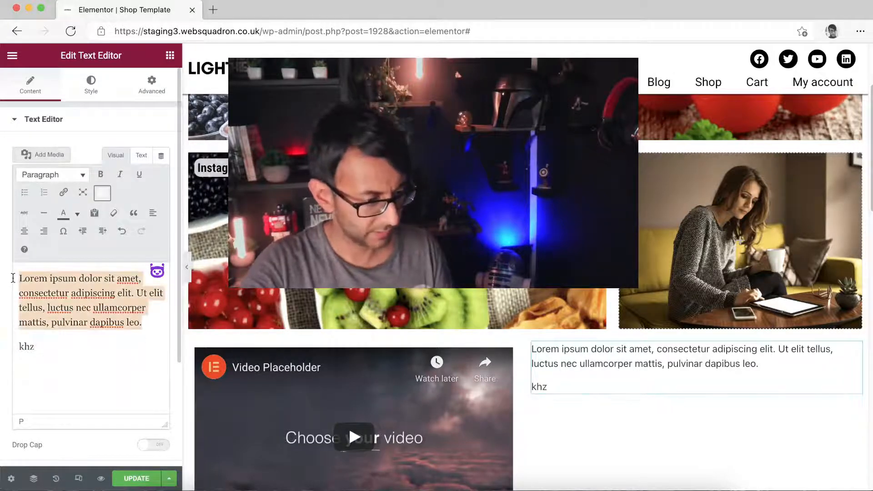
left_click(66, 346)
key("BackSpace")
key("BackSpace")
key("BackSpace")
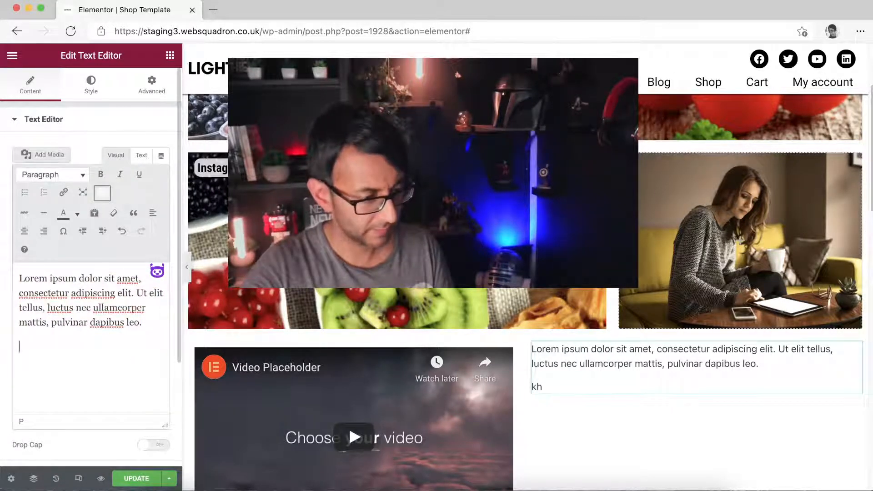
key("super+v")
key("Return")
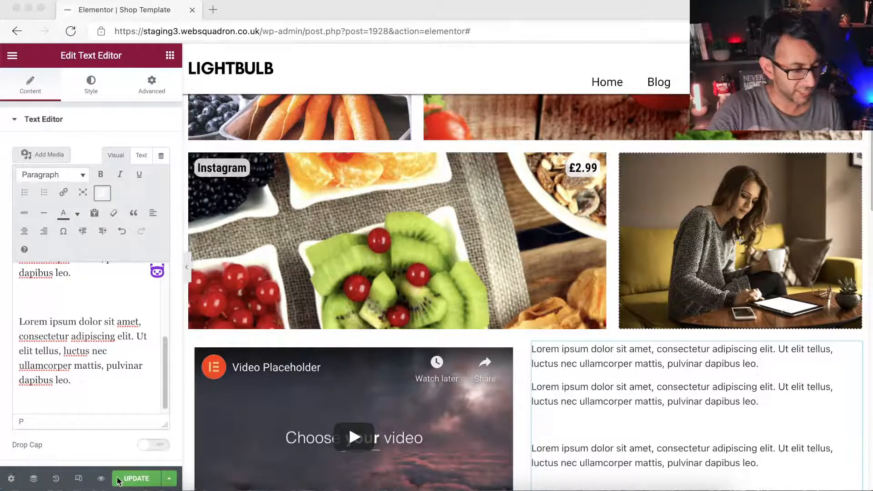
Save the Shop Template changes with UPDATE, then select the end of the editor's URL.
left_click(137, 482)
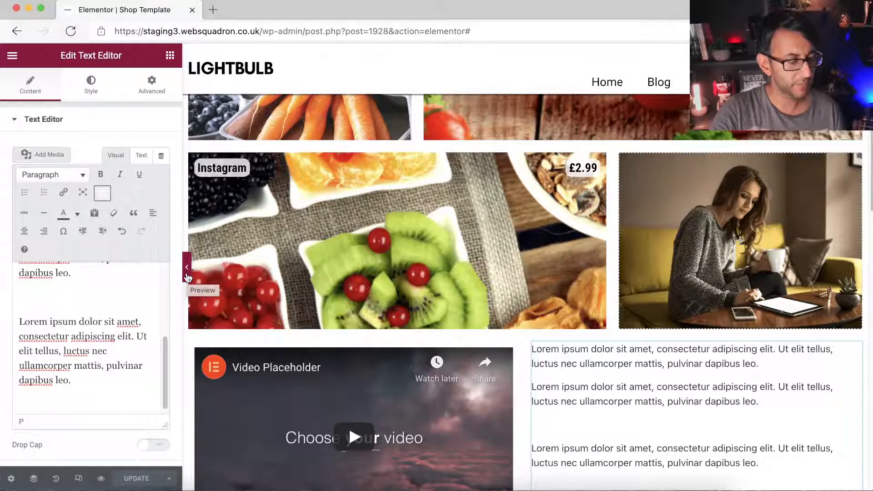
left_click(270, 31)
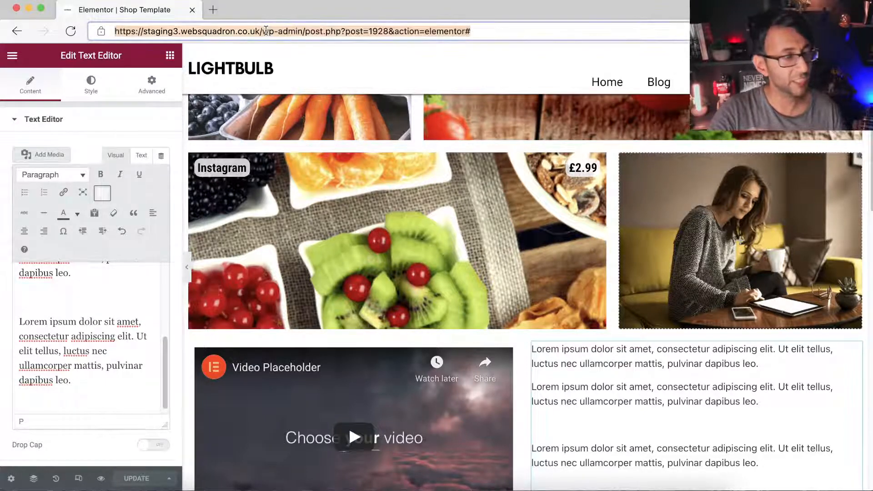
mouse_move(266, 31)
left_mouse_down()
mouse_move(564, 45)
mouse_move(503, 33)
mouse_move(290, 28)
mouse_move(300, 28)
mouse_move(263, 36)
left_mouse_up()
Trim the URL to the site root, log out, and load the public home page.
key("BackSpace")
key("Return")
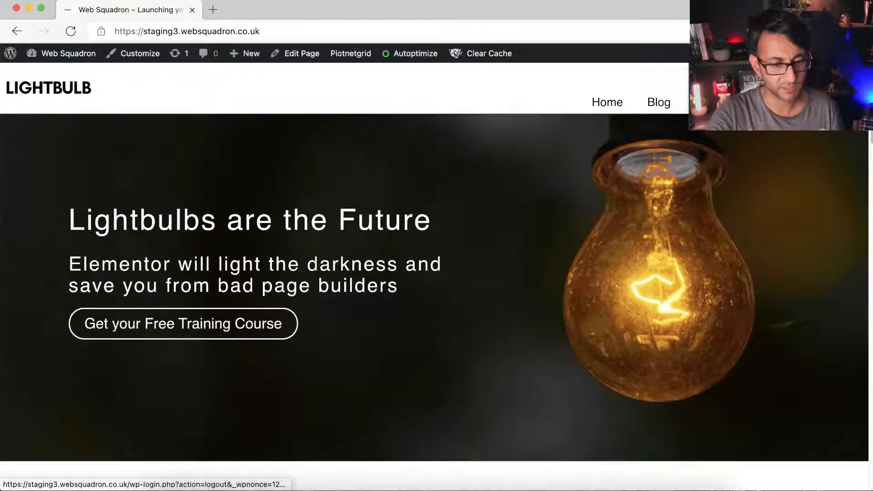
left_click(786, 108)
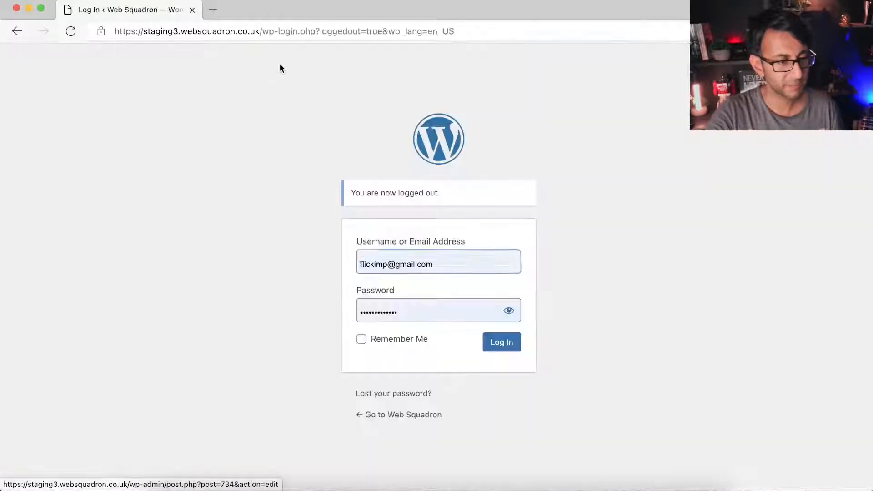
left_click_drag(264, 30, 491, 31)
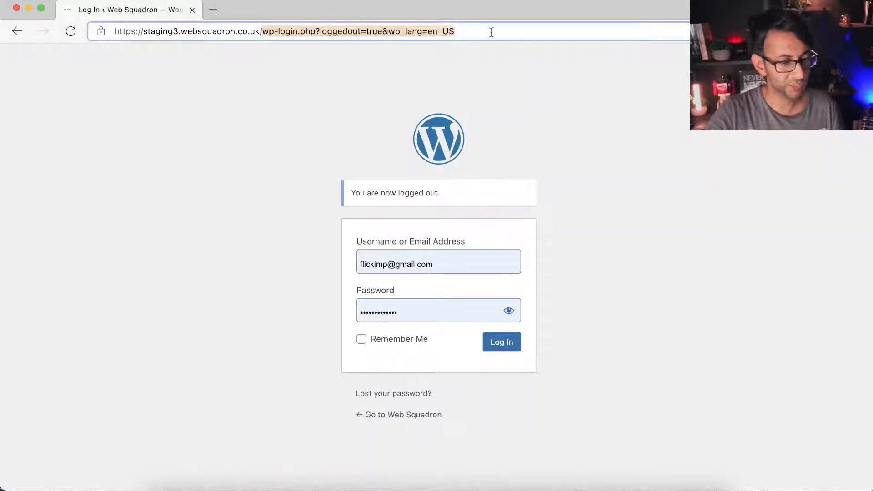
key("BackSpace")
key("Return")
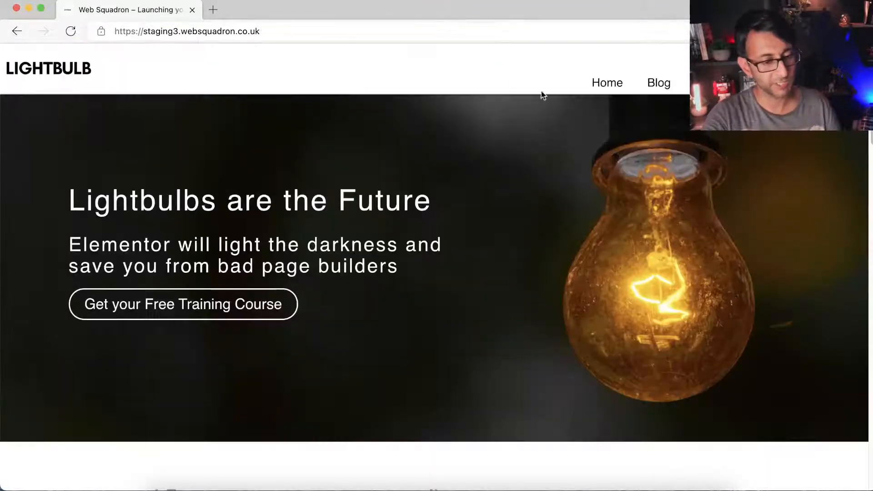
left_click(183, 304)
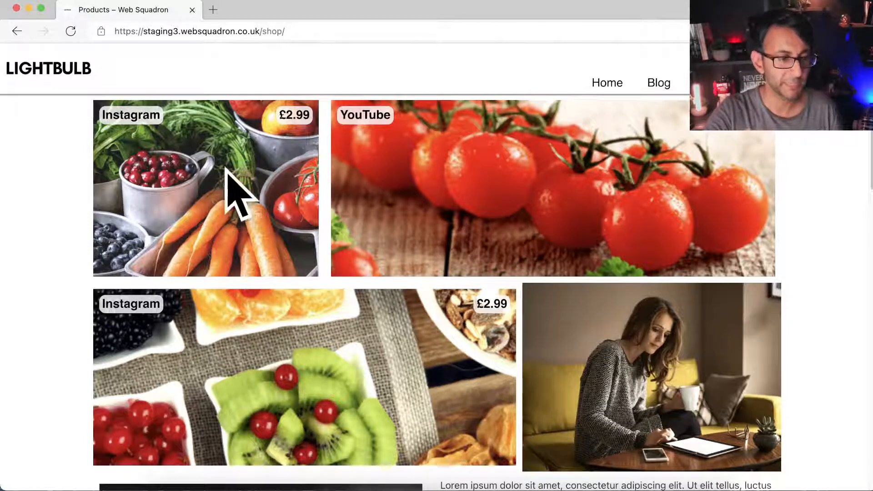
scroll(334, 331, "down", 5)
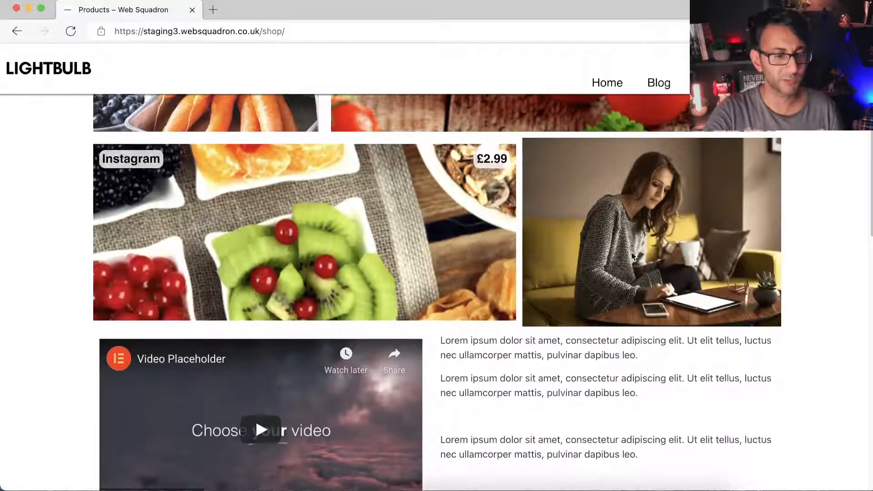
scroll(532, 400, "down", 8)
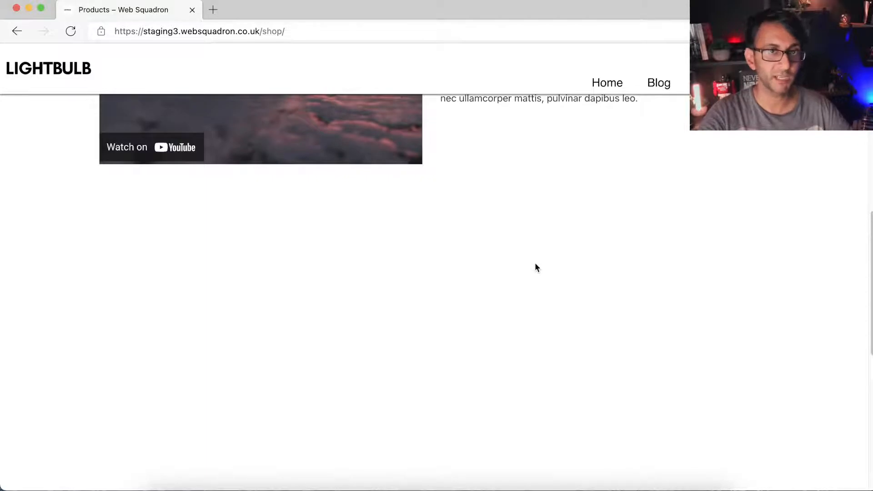
scroll(534, 263, "up", 11)
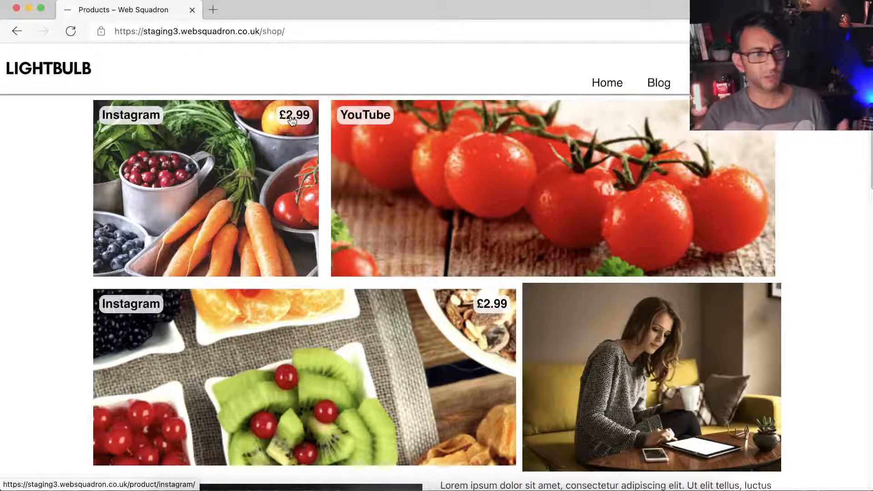
left_click(147, 118)
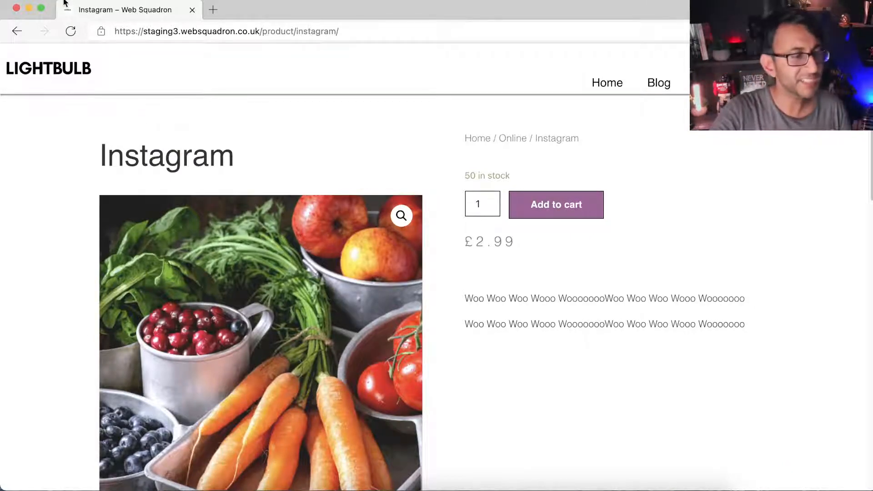
left_click(17, 31)
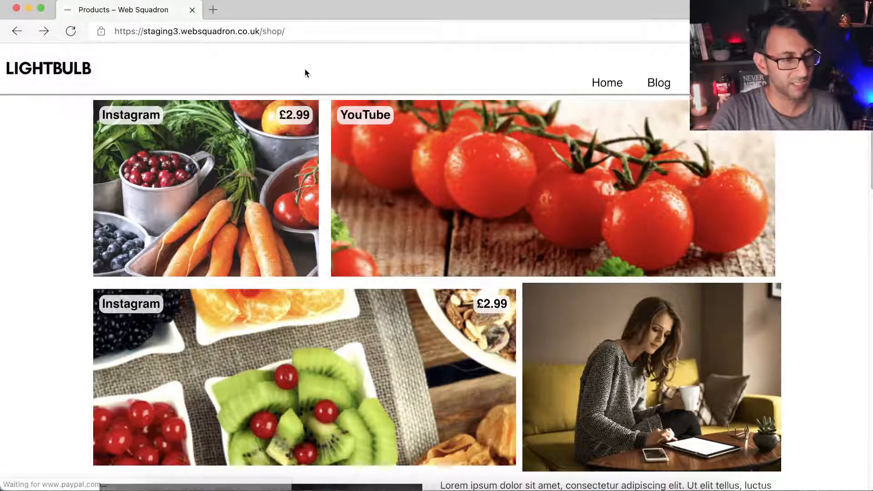
left_click(272, 33)
left_click_drag(262, 35, 423, 32)
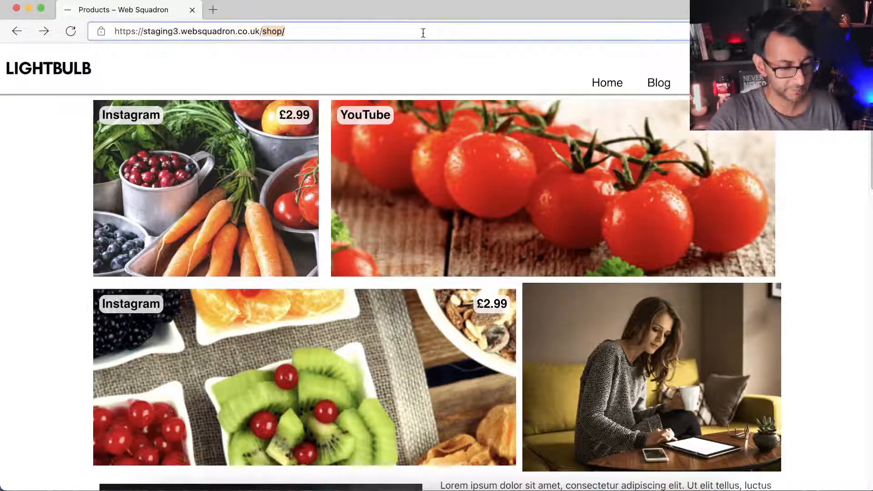
Go to wp-admin and log in to the WordPress dashboard.
type("wp-admin")
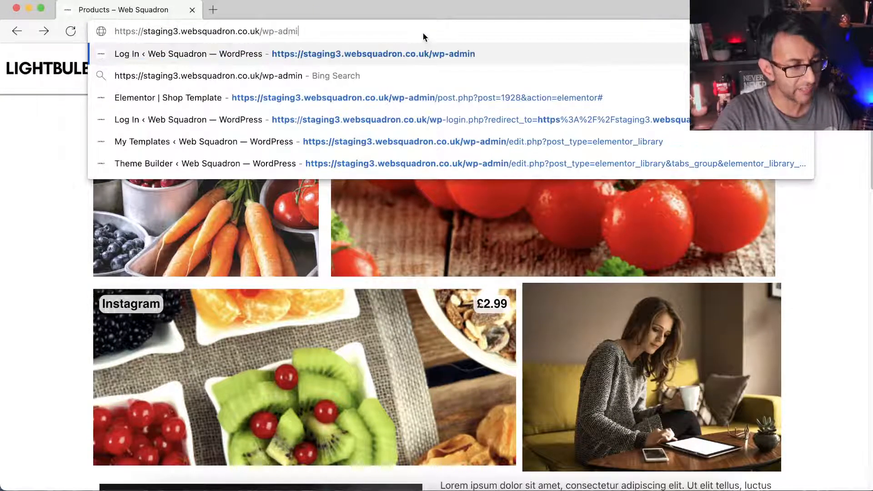
key("Return")
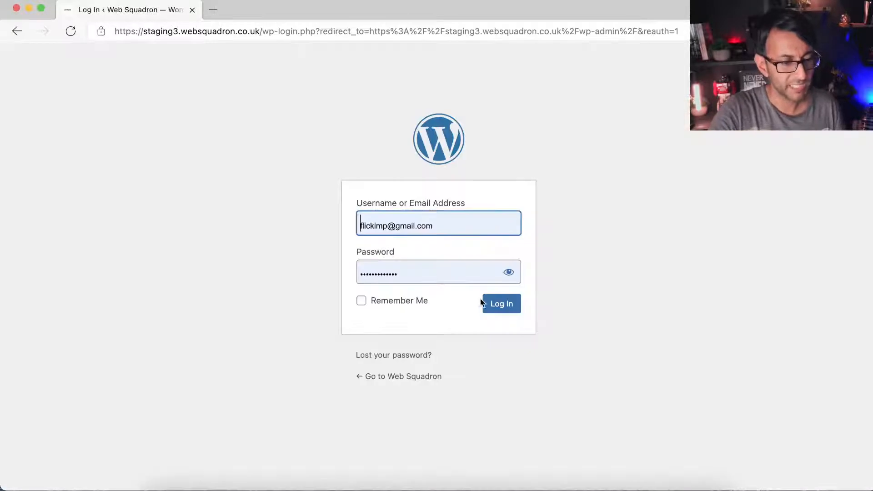
left_click(502, 306)
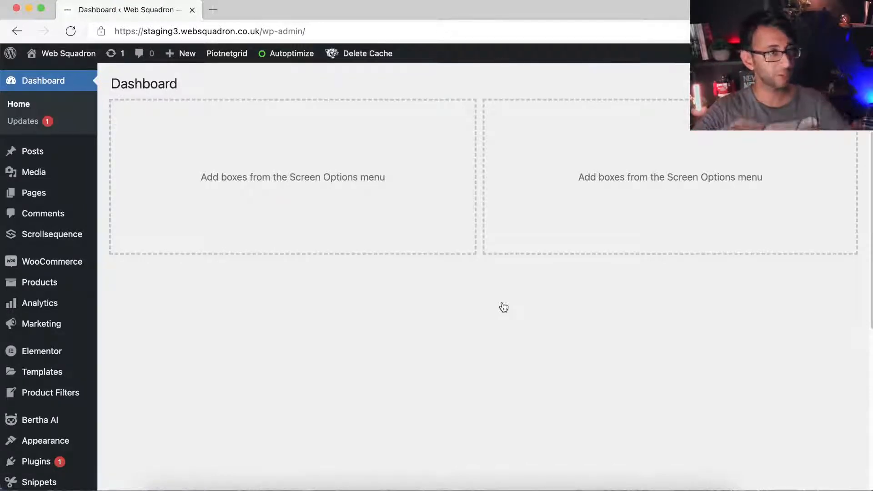
Open the Products Archive Shop Template from Saved Templates in Elementor.
mouse_move(51, 373)
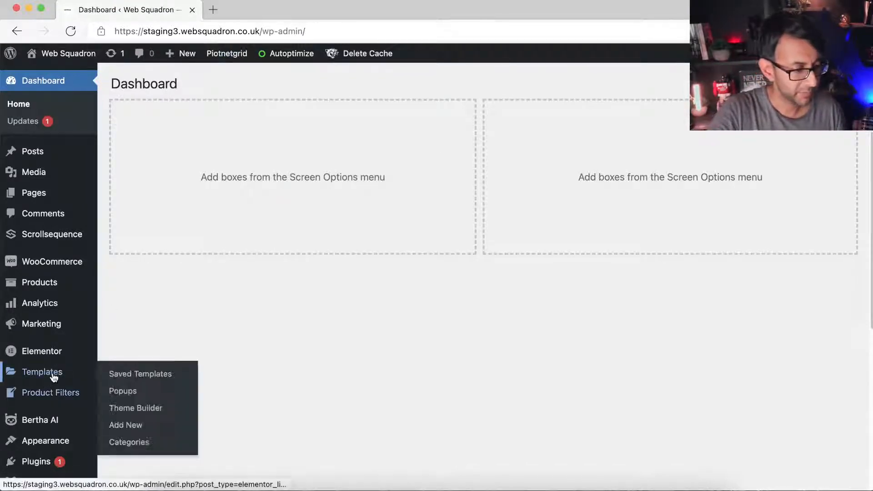
left_click(130, 375)
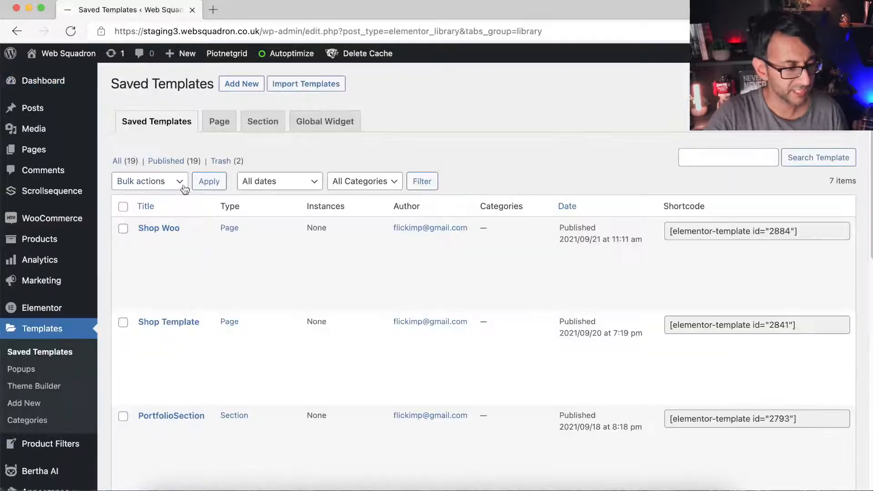
left_click(125, 162)
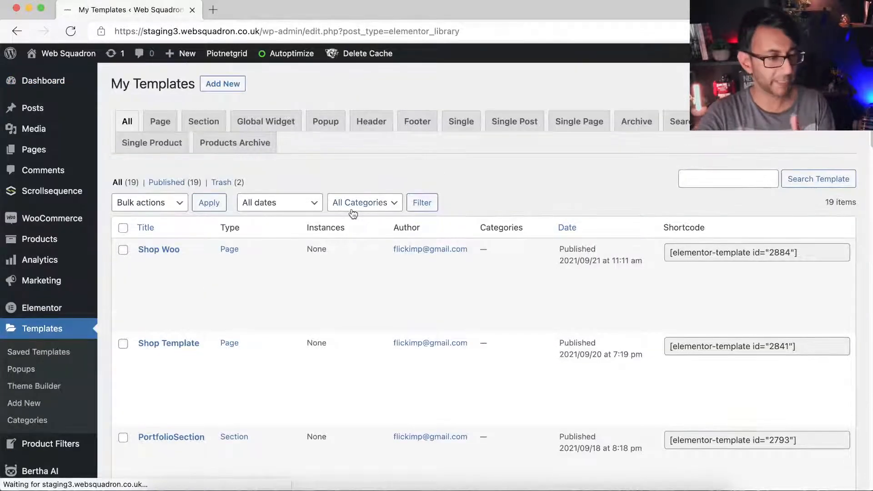
left_click(248, 144)
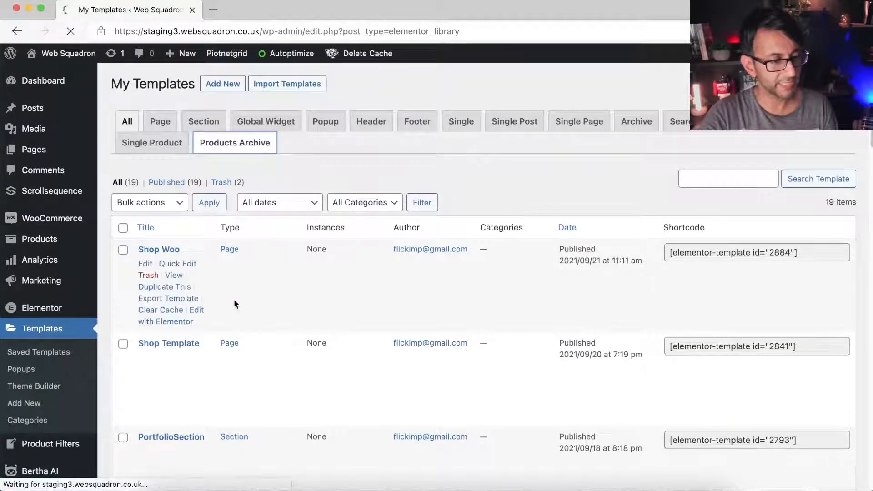
left_click(184, 392)
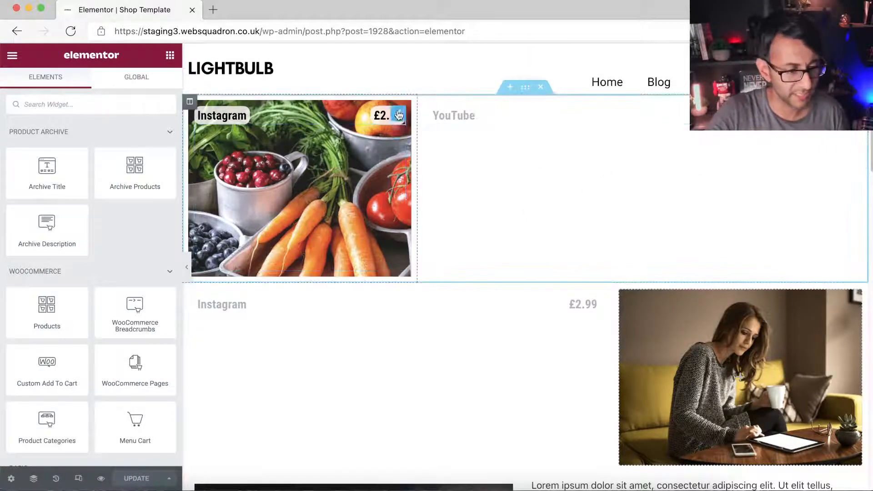
Re-add the first column's Product Image background tag and set its product to Instagram.
left_click(189, 101)
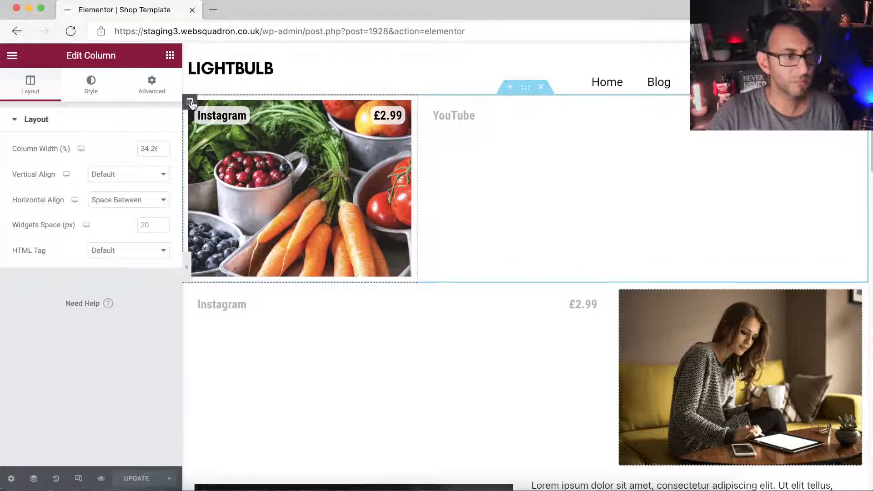
left_click(93, 89)
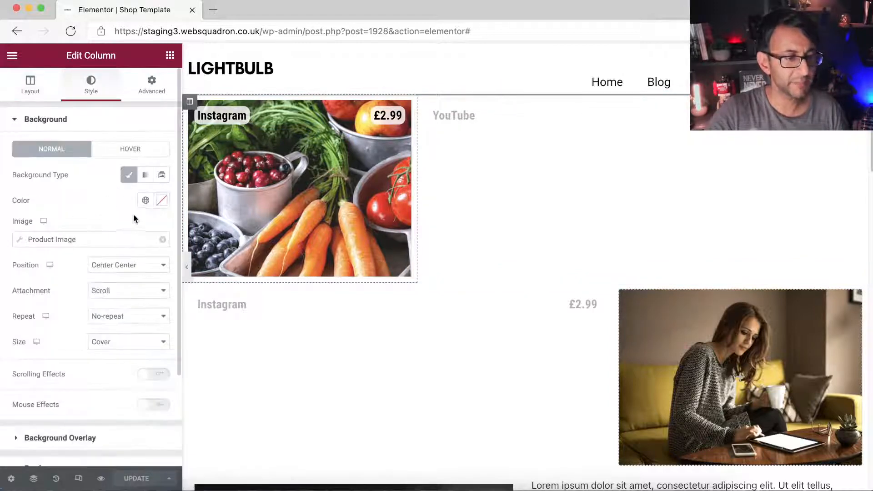
left_click(163, 240)
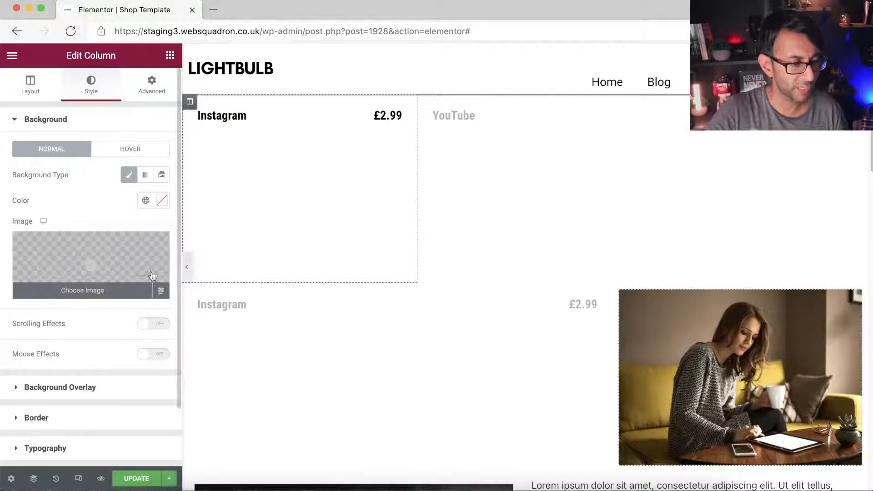
left_click(162, 294)
scroll(84, 403, "down", 1)
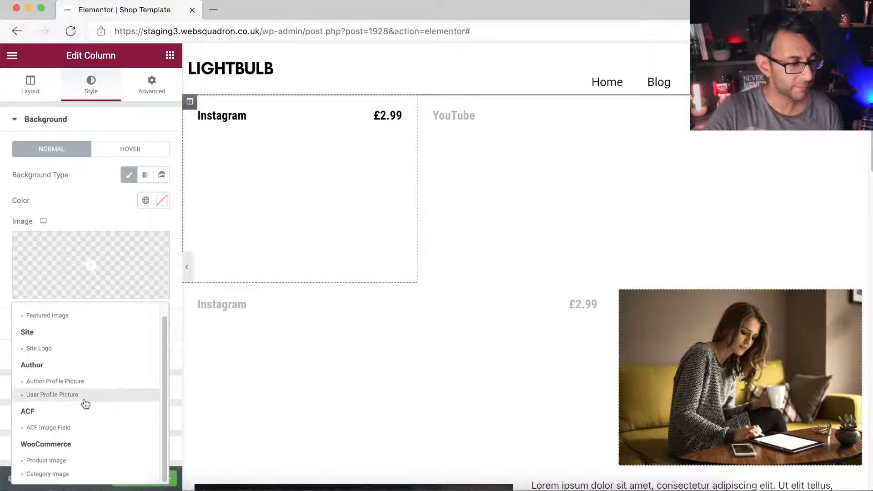
left_click(46, 461)
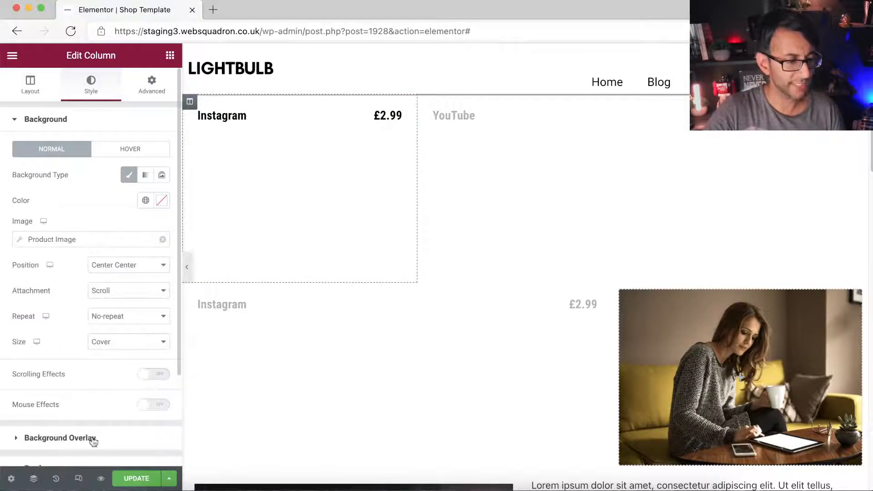
left_click(19, 241)
left_click(71, 309)
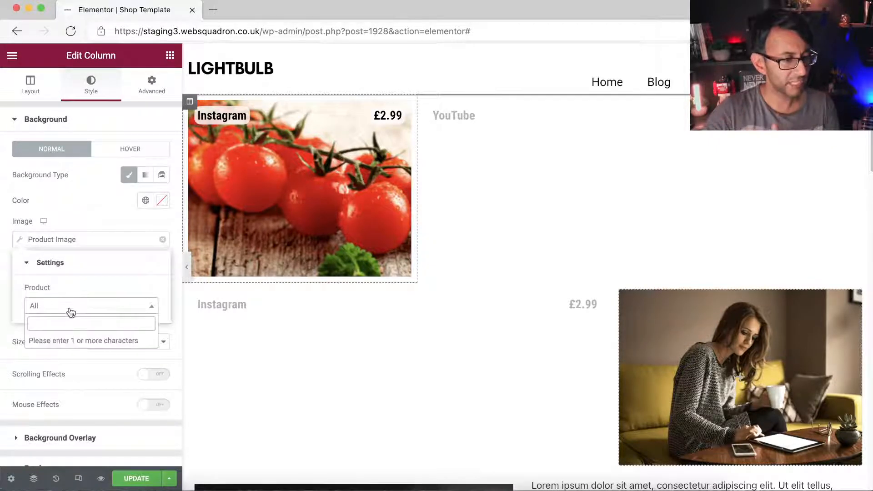
type("ins")
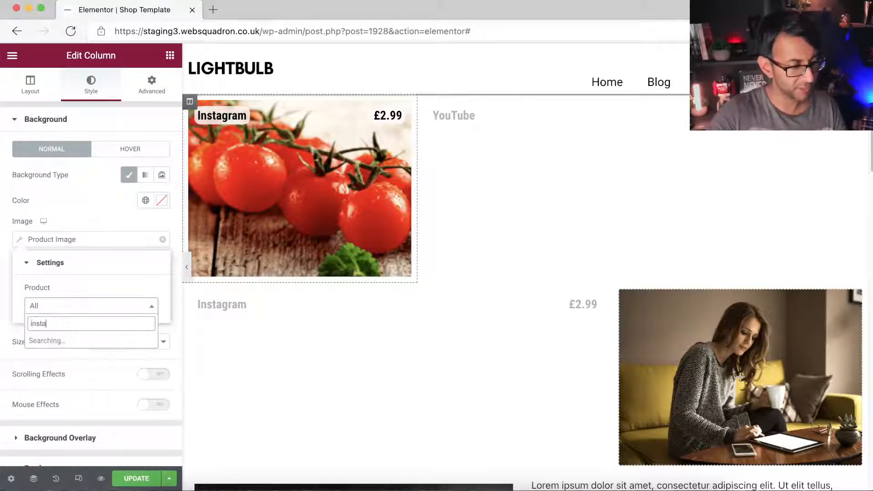
type("ta")
left_click(71, 341)
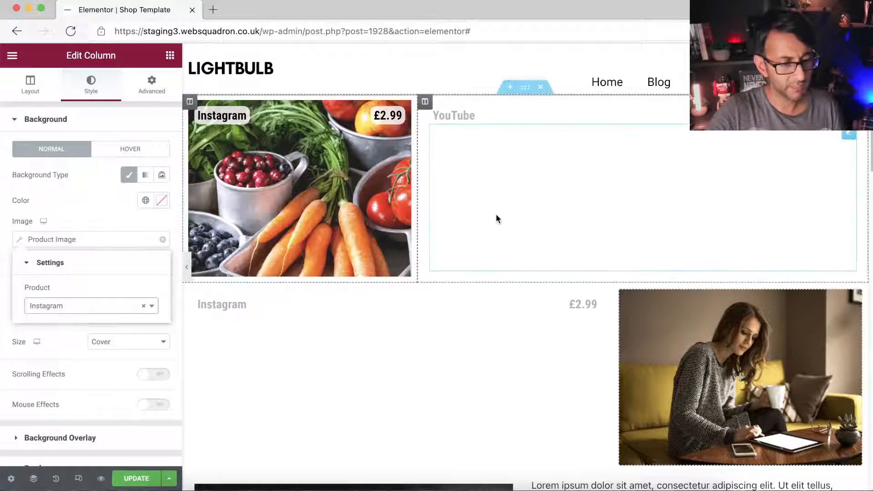
Select the YouTube and lower Instagram card spacers, then save the template with UPDATE.
left_click(500, 247)
left_click(219, 345)
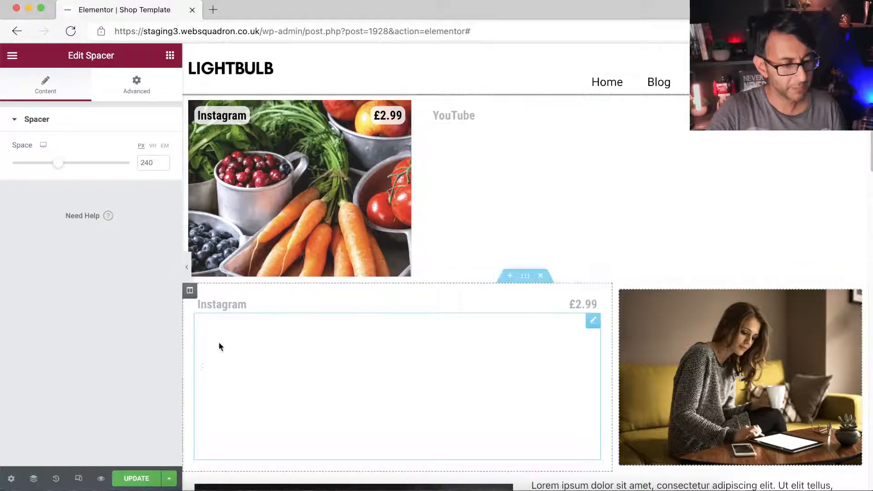
left_click(141, 477)
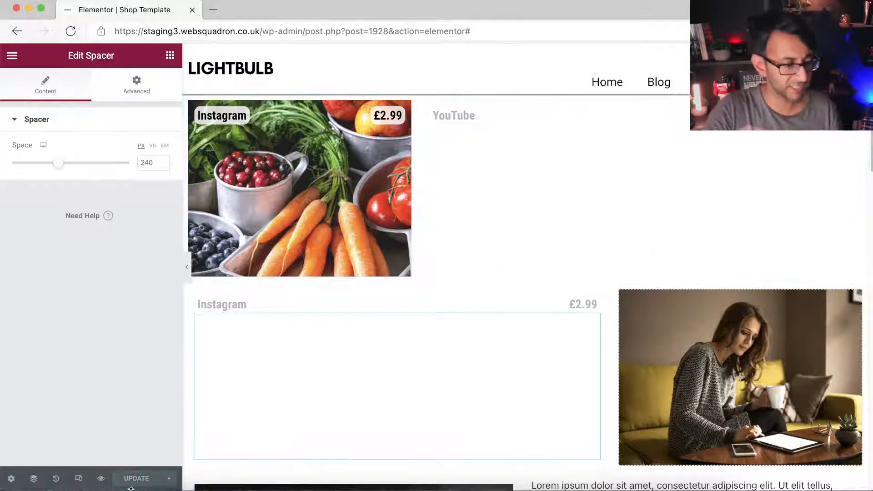
scroll(445, 360, "down", 10)
scroll(445, 361, "up", 10)
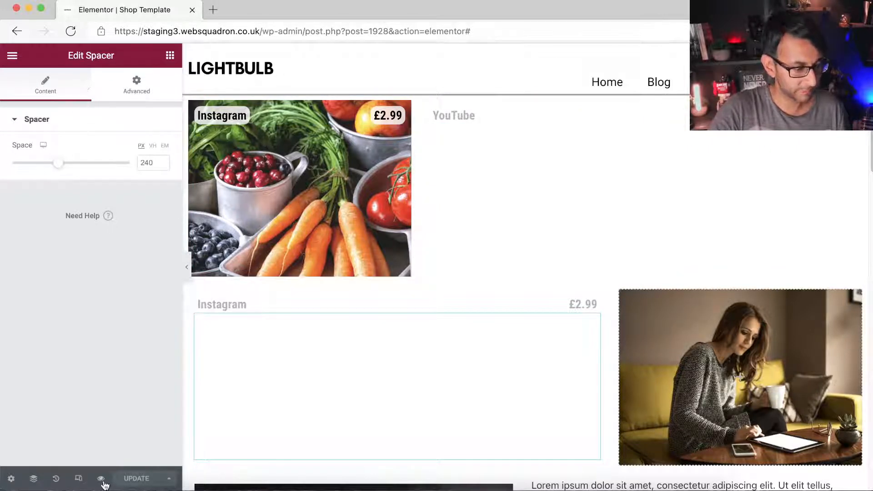
mouse_move(105, 486)
left_click(139, 448)
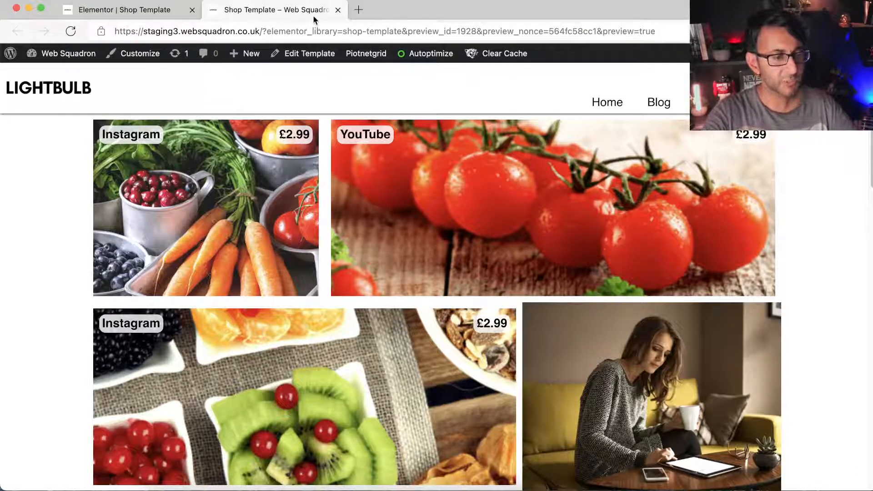
left_click(338, 9)
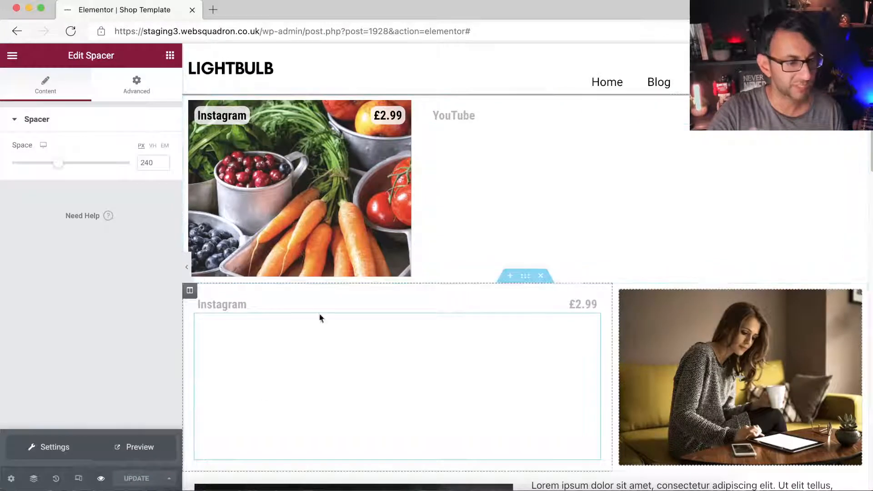
left_click(317, 33)
key("Return")
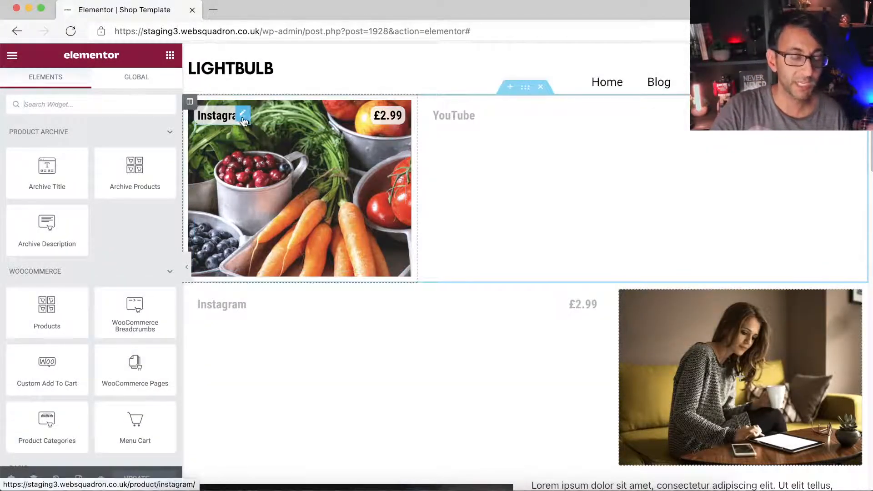
Replace the carrots card heading's linked text with the dynamic Product Title tag.
left_click(243, 115)
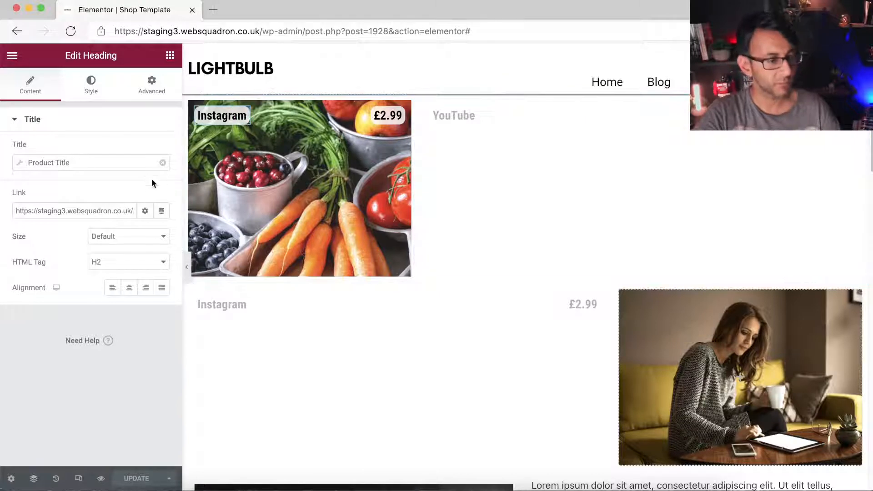
left_click(162, 163)
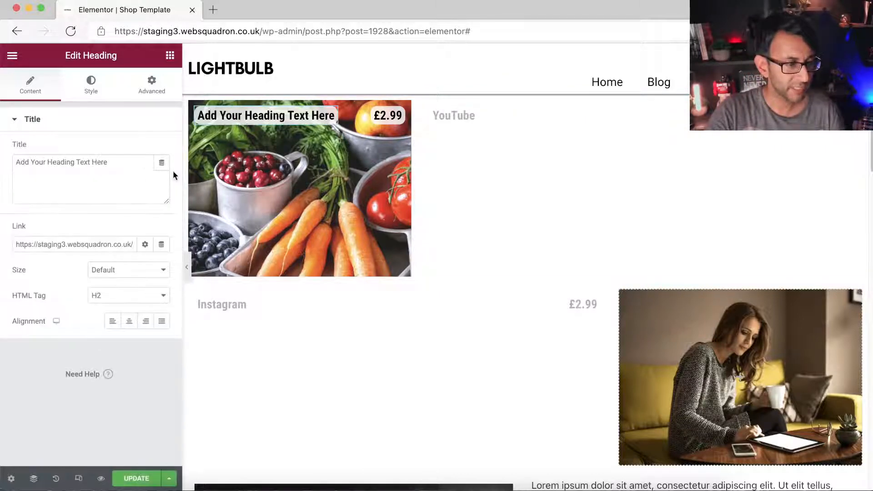
left_click(163, 168)
scroll(68, 324, "down", 5)
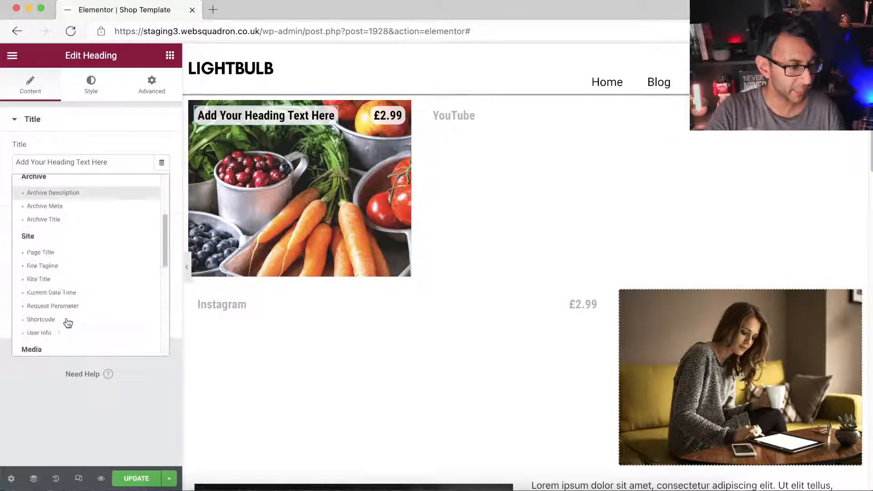
scroll(67, 328, "down", 5)
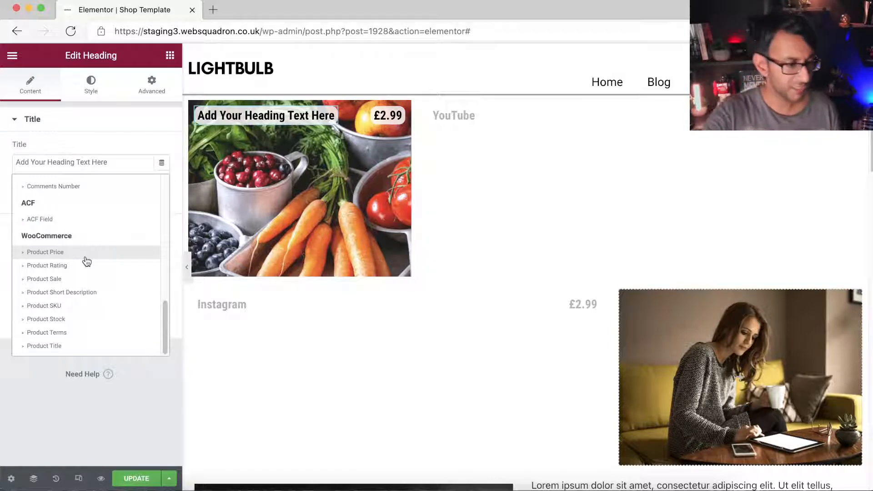
left_click(73, 346)
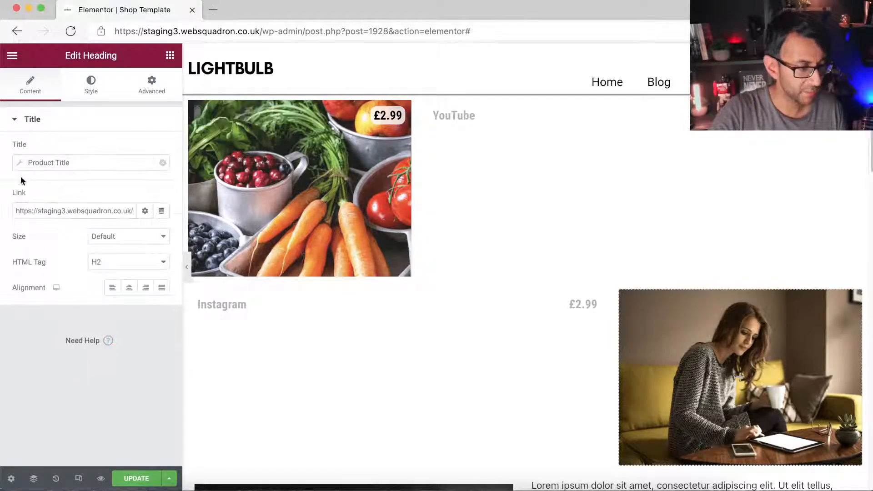
Set the Product Title tag's product to Instagram.
left_click(19, 165)
left_click(49, 232)
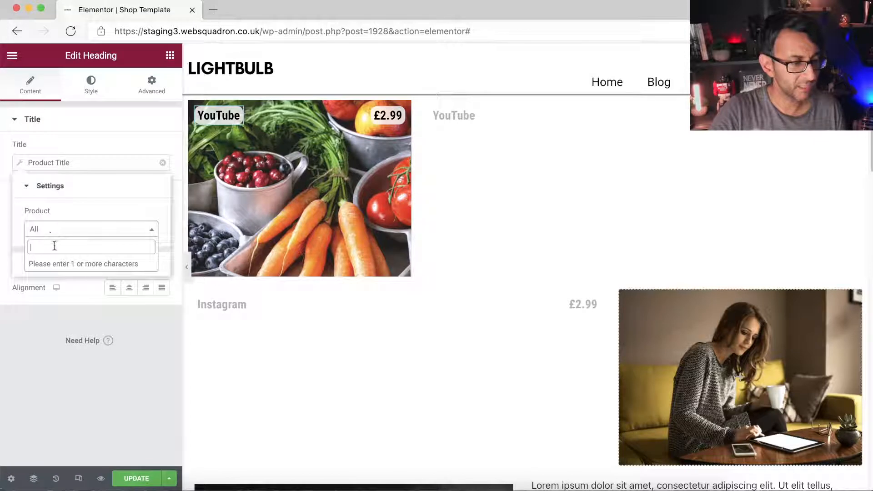
type("insta")
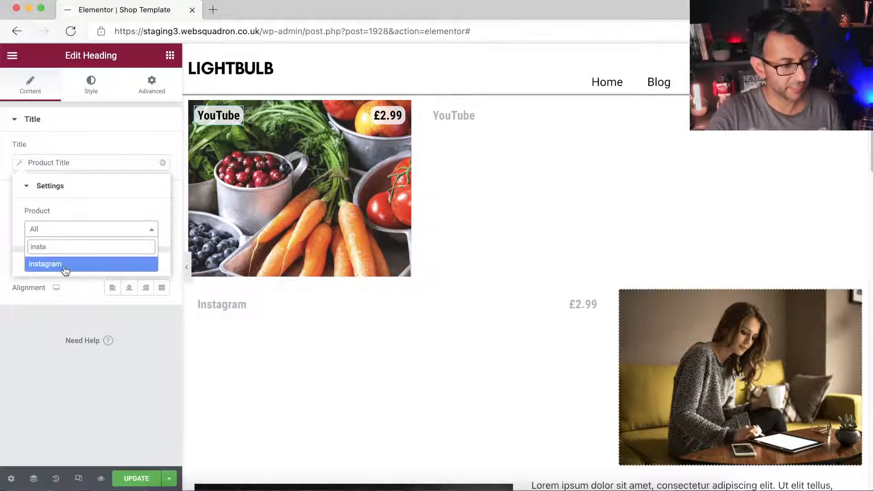
left_click(65, 266)
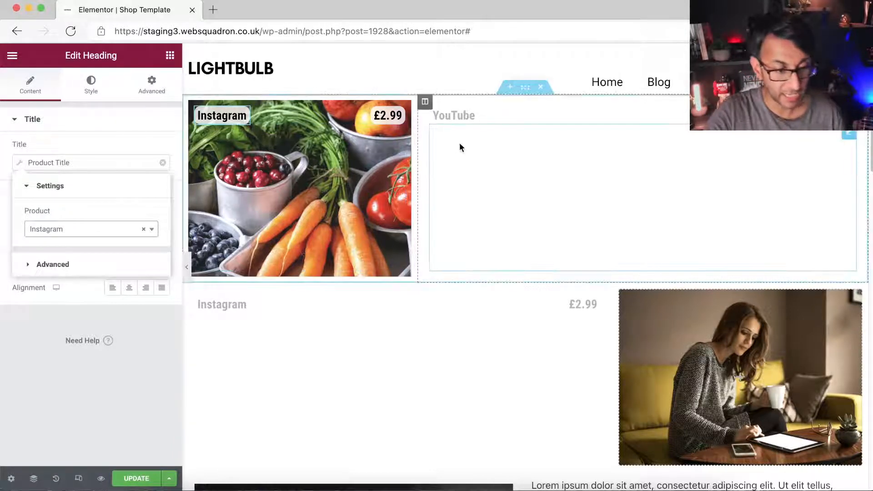
Duplicate the lower section and delete the copy without an image.
right_click(526, 277)
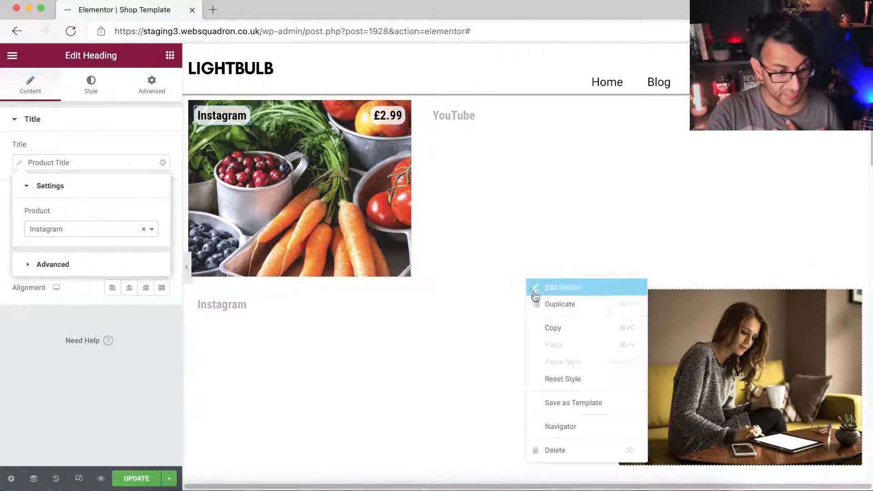
left_click(560, 305)
scroll(561, 367, "down", 4)
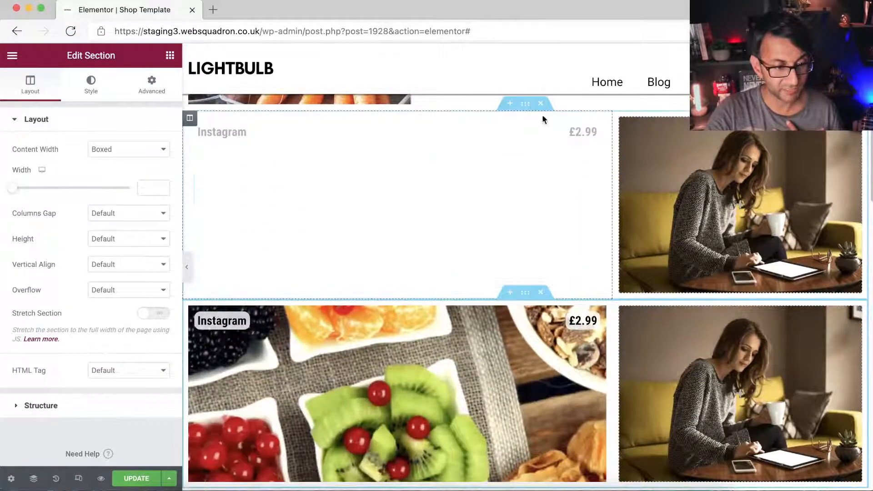
left_click(541, 104)
scroll(583, 181, "up", 4)
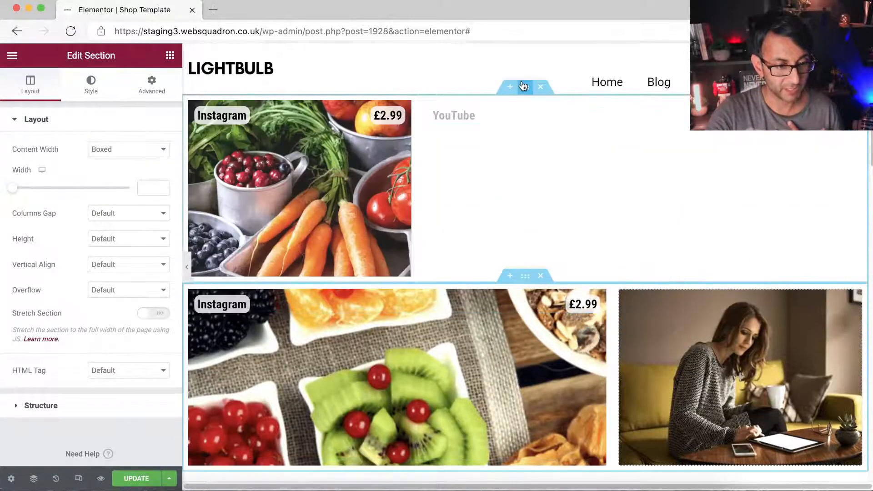
Duplicate the carrots and YouTube section and delete the original with the empty YouTube column.
right_click(526, 91)
left_click(552, 119)
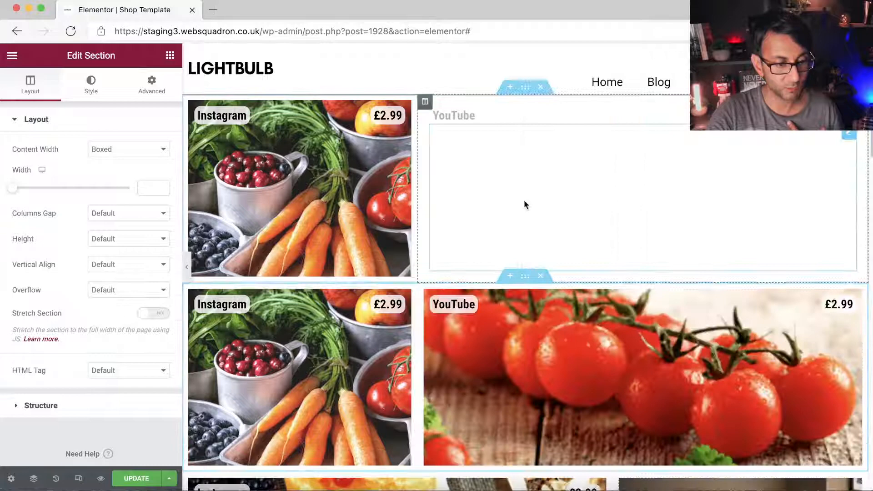
left_click(541, 88)
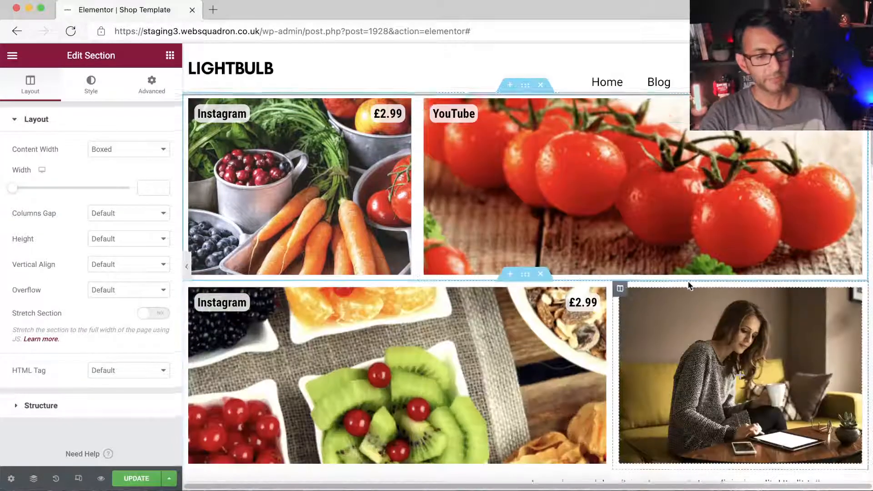
scroll(688, 286, "down", 3)
Resize the Instagram and image columns to about 61/39, then duplicate the image column into three roughly equal columns.
left_click_drag(613, 267, 630, 267)
right_click(635, 184)
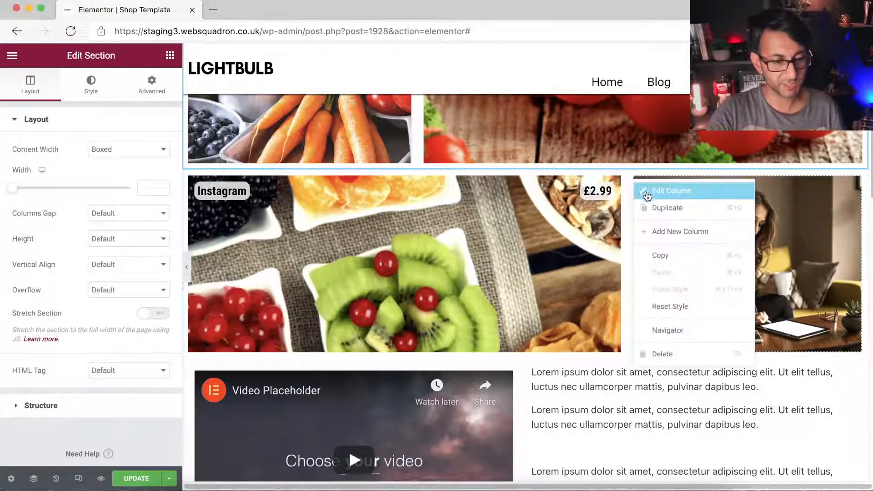
left_click(658, 208)
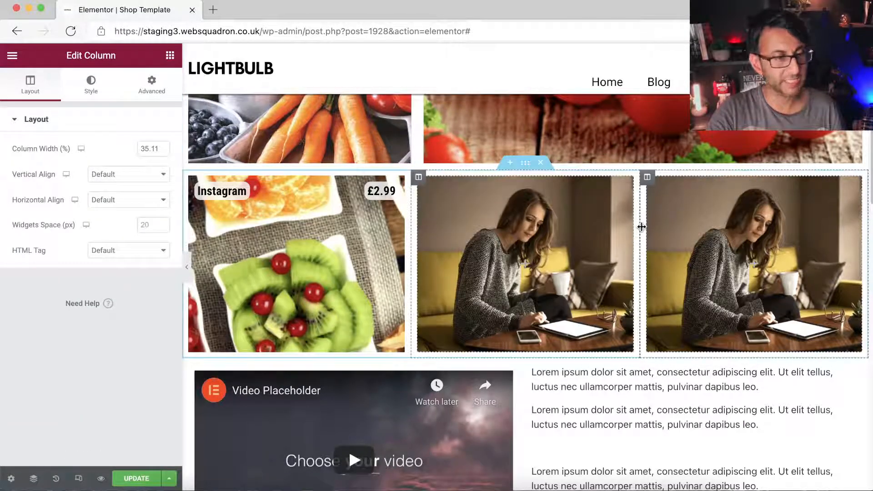
mouse_move(642, 228)
left_mouse_down()
mouse_move(619, 231)
mouse_move(639, 230)
left_mouse_up()
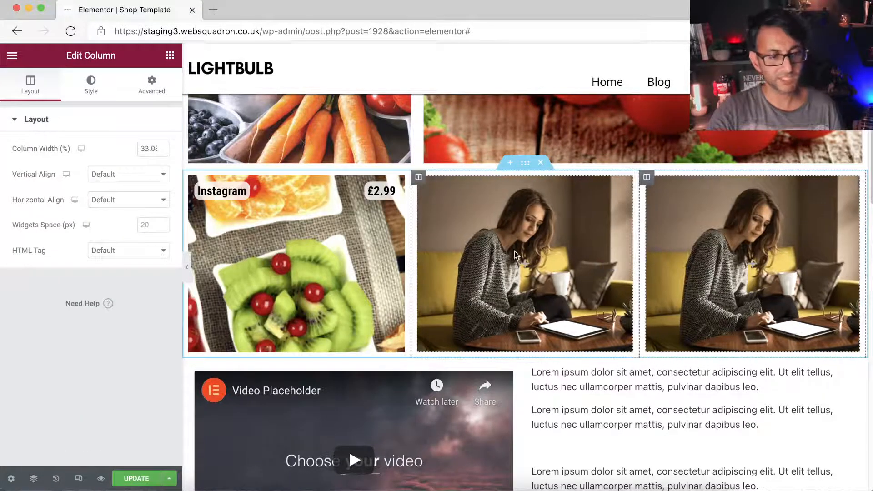
Duplicate the text column, then widen the video column and narrow the text column.
scroll(537, 318, "down", 2)
right_click(556, 363)
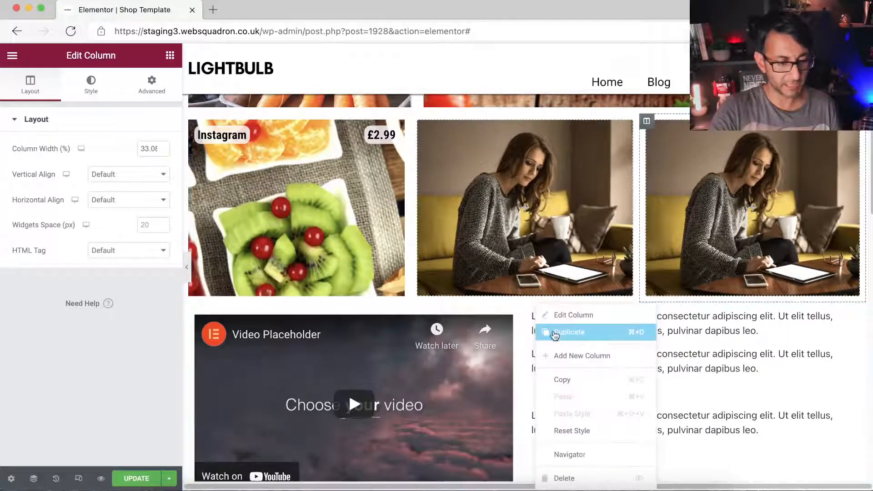
left_click(555, 334)
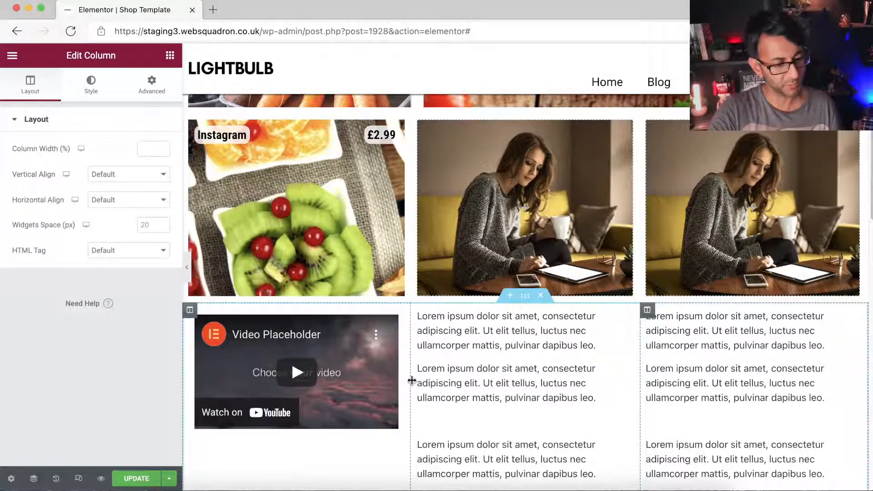
left_click_drag(412, 381, 461, 376)
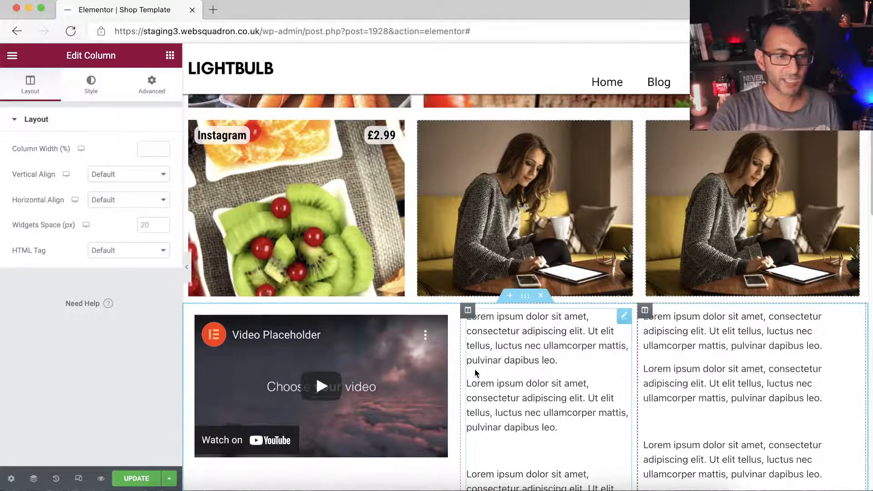
scroll(476, 373, "up", 4)
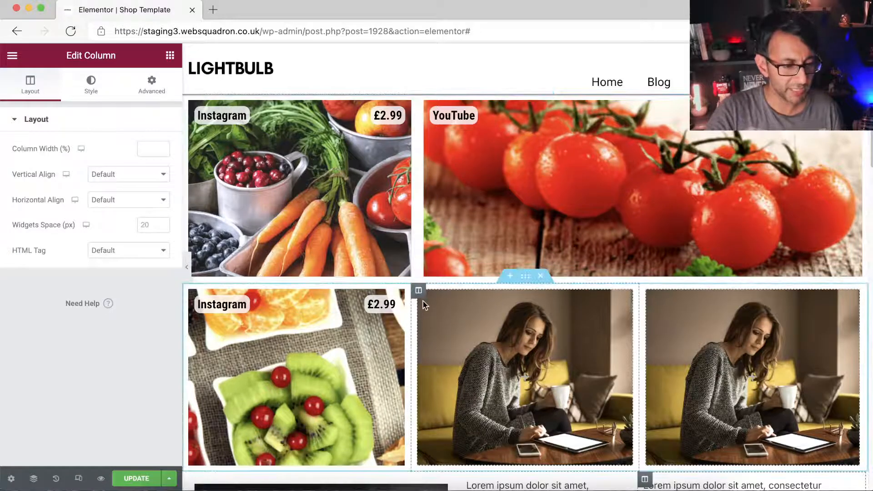
Delete the middle image column and add a new empty column to the row.
right_click(431, 313)
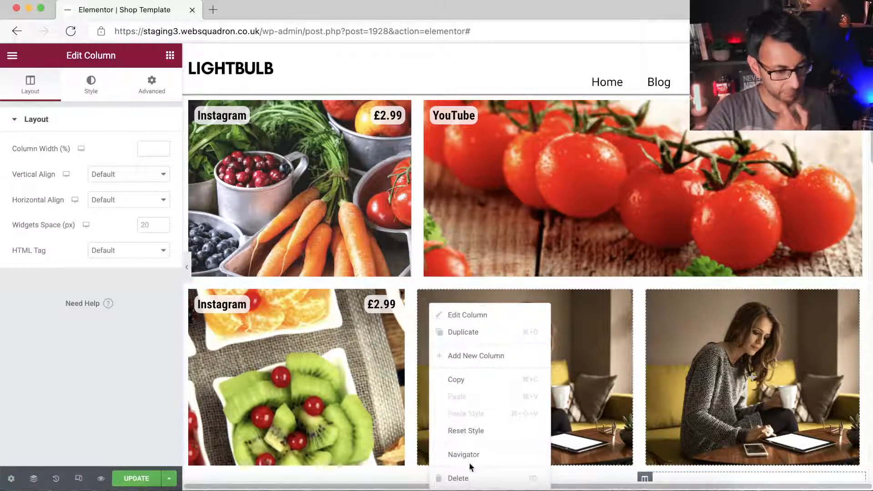
left_click(473, 476)
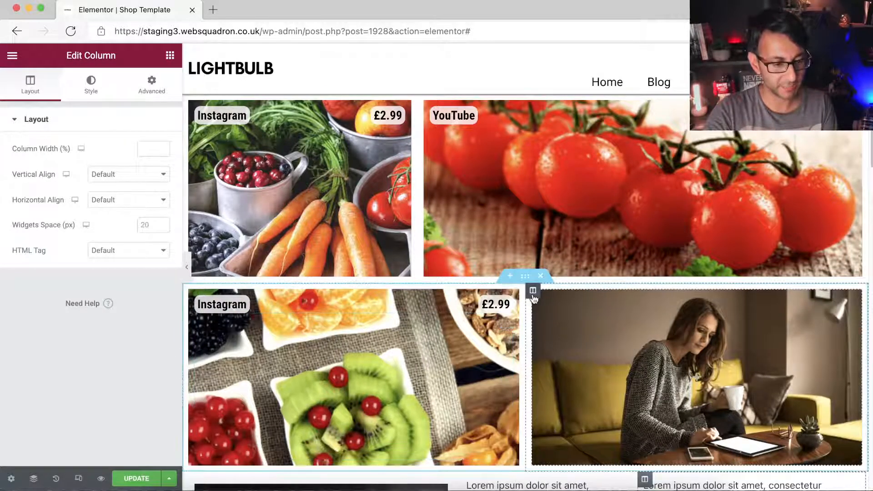
right_click(532, 297)
left_click(539, 347)
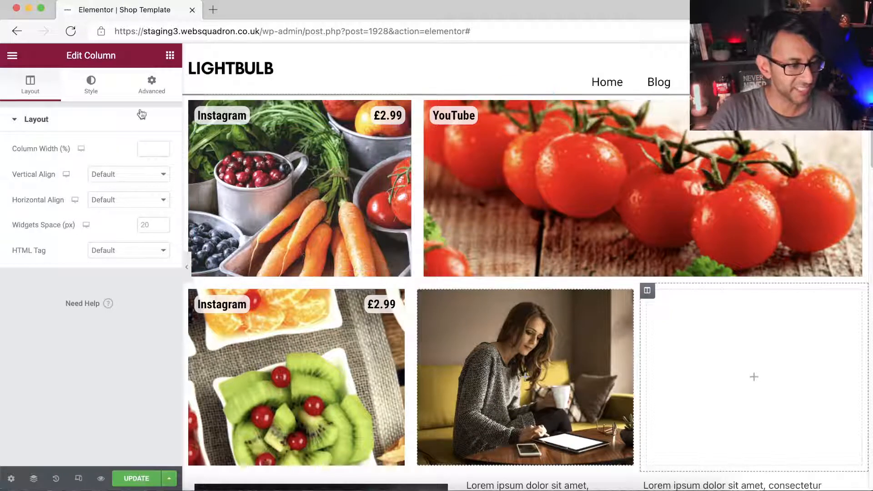
Place an Inner Section in the empty column, cut it to one column, and duplicate it.
left_click(170, 55)
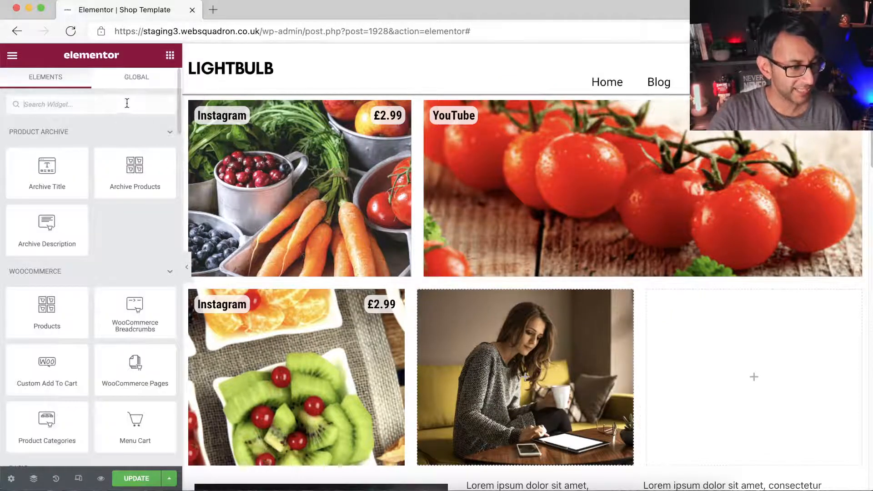
type("inn")
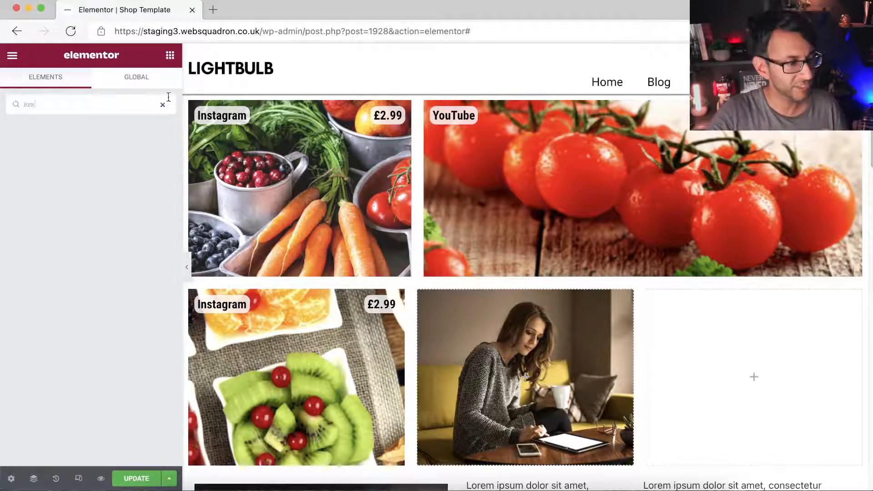
type("er")
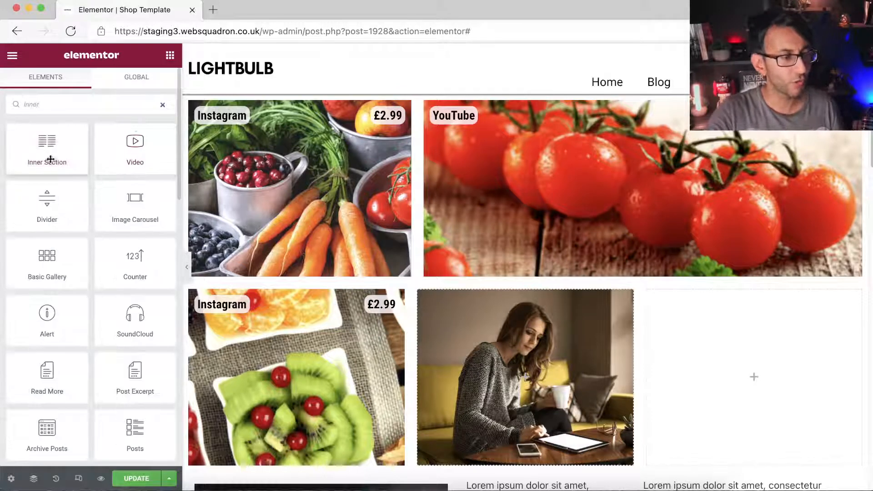
left_click_drag(48, 157, 807, 337)
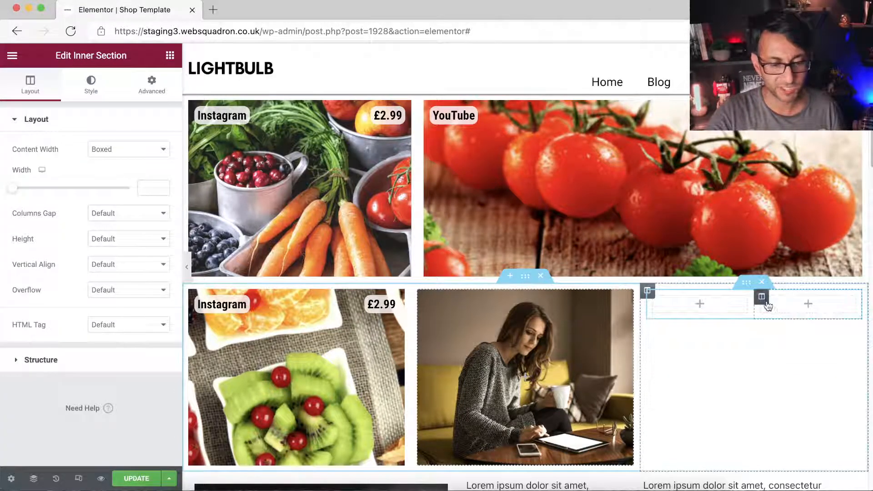
right_click(766, 305)
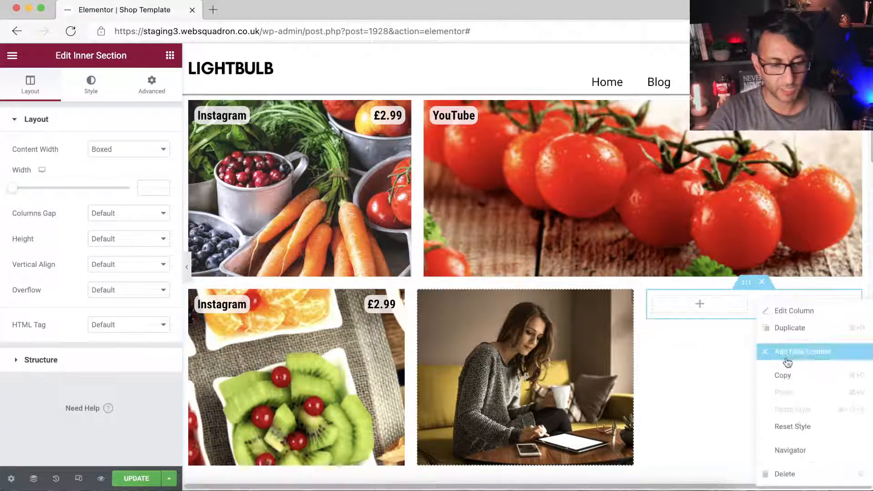
left_click(807, 479)
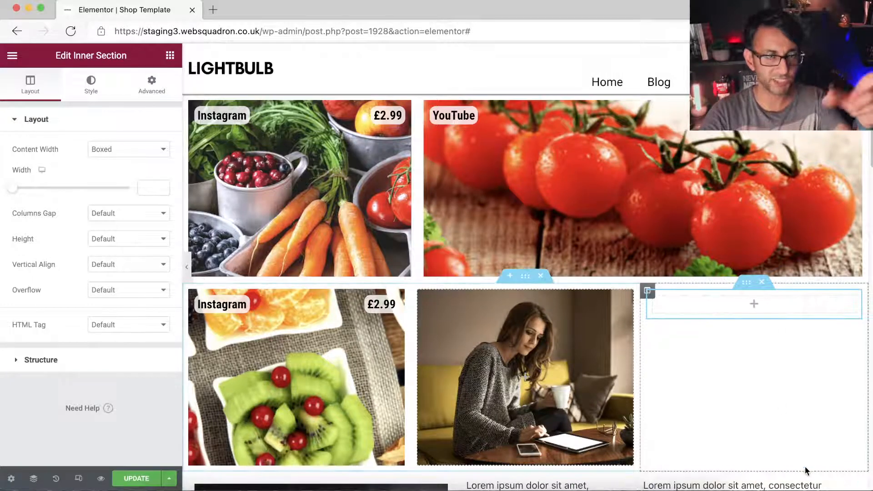
right_click(748, 286)
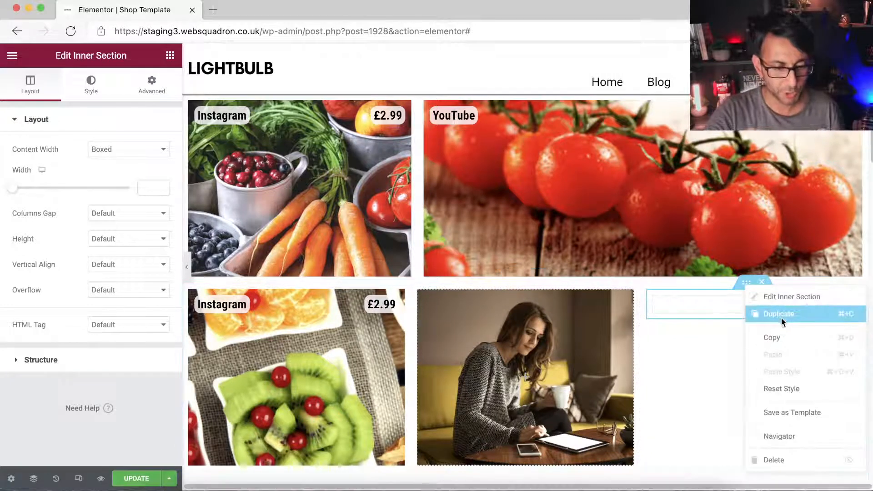
left_click(780, 315)
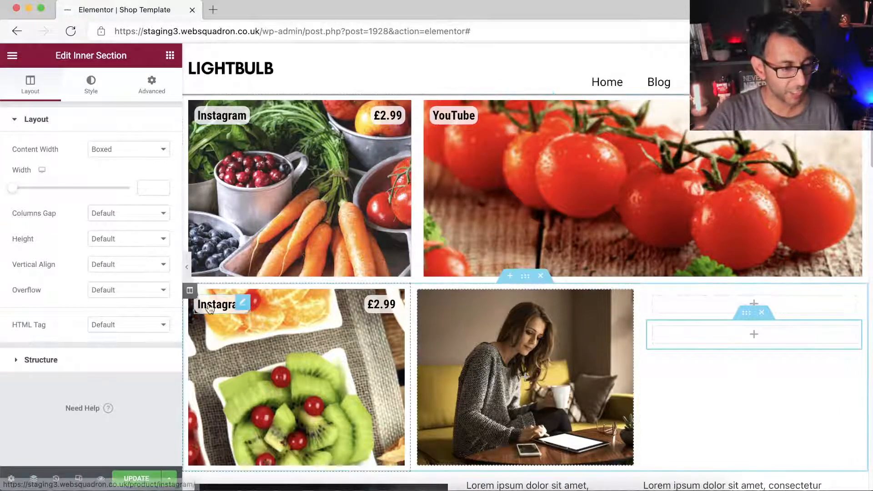
Copy the Instagram card column, paste it into the first inner section, and delete the leftover empty column.
right_click(190, 294)
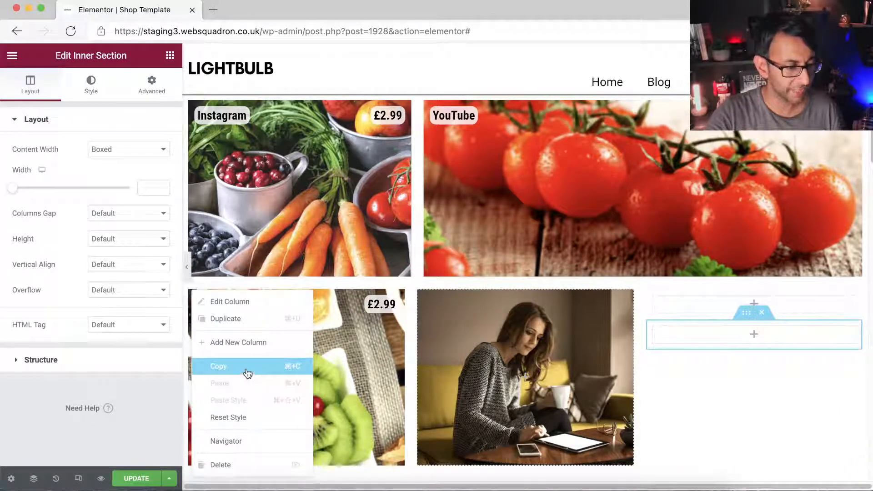
left_click(245, 371)
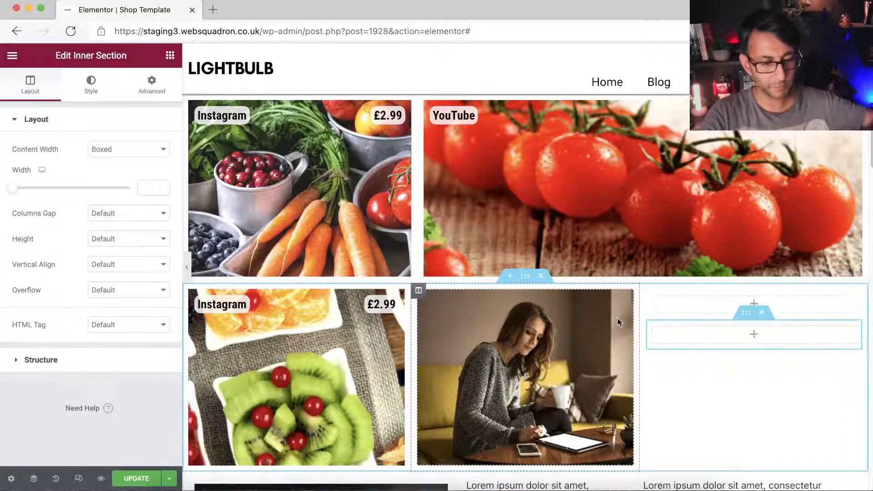
right_click(652, 294)
left_click(698, 389)
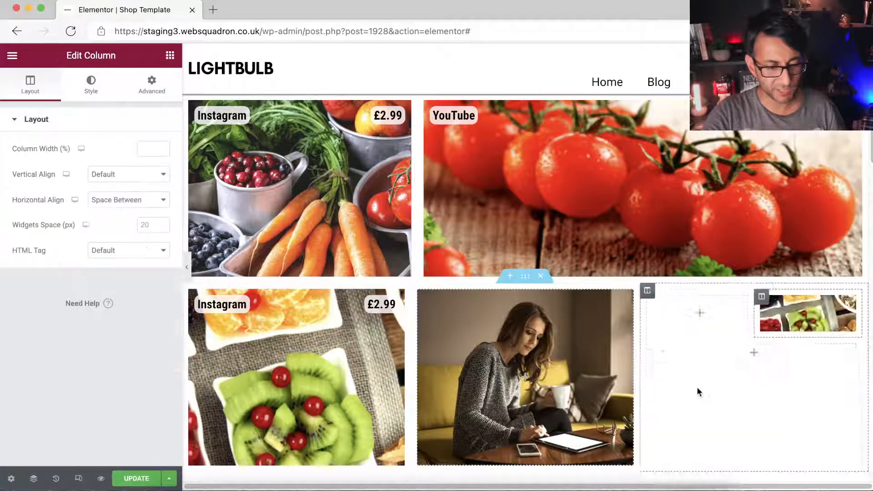
right_click(665, 302)
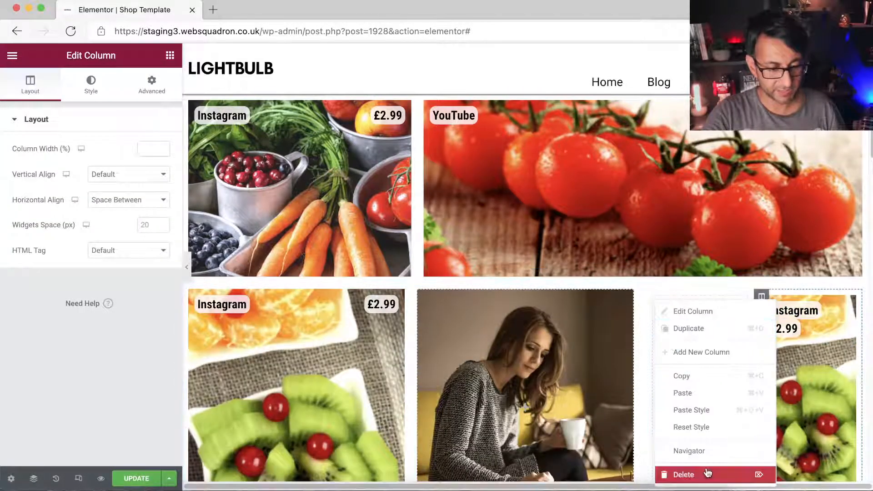
left_click(680, 475)
Paste the Instagram £2.99 card into the second inner section, delete its empty column, and resize columns to thirds.
scroll(728, 350, "down", 3)
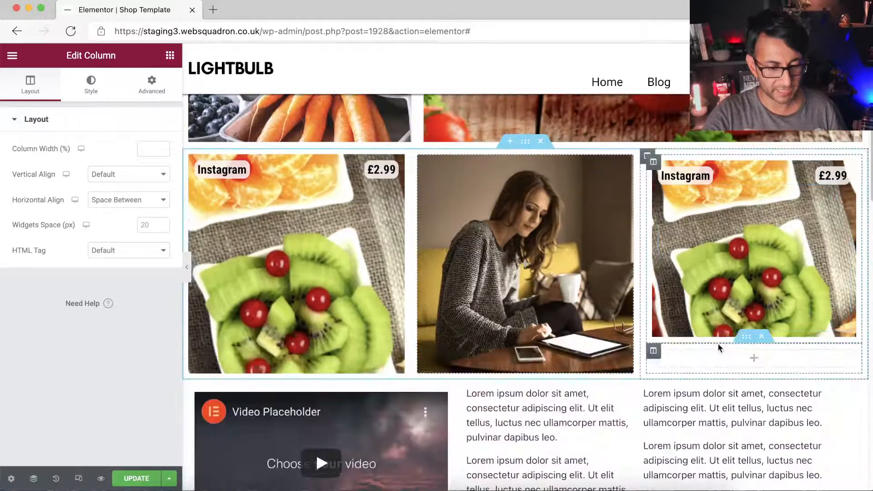
right_click(667, 358)
left_click(701, 398)
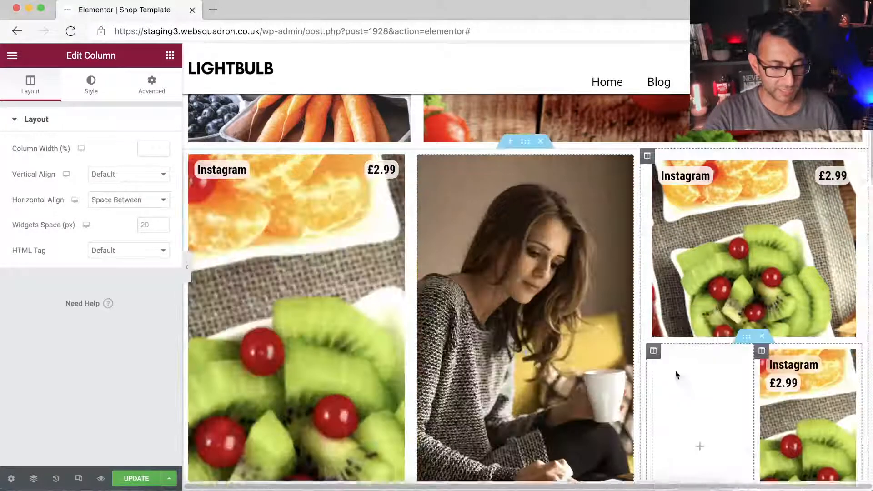
right_click(655, 357)
left_click(682, 476)
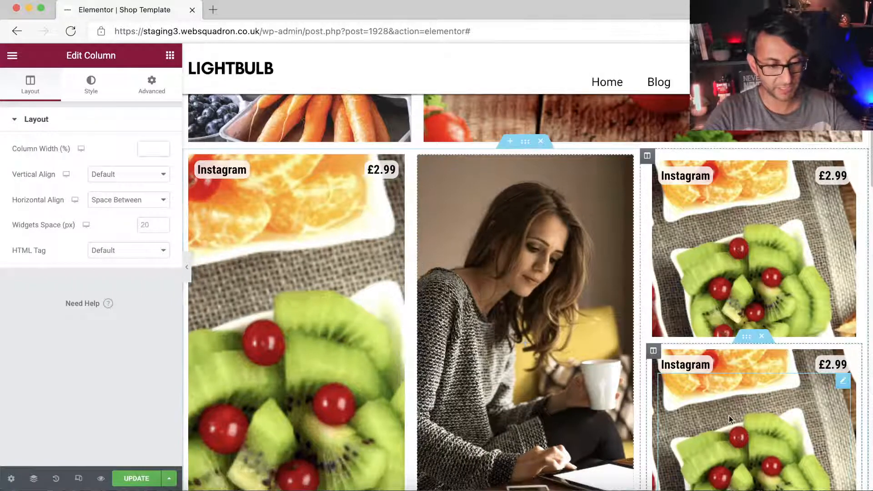
left_click_drag(412, 288, 425, 292)
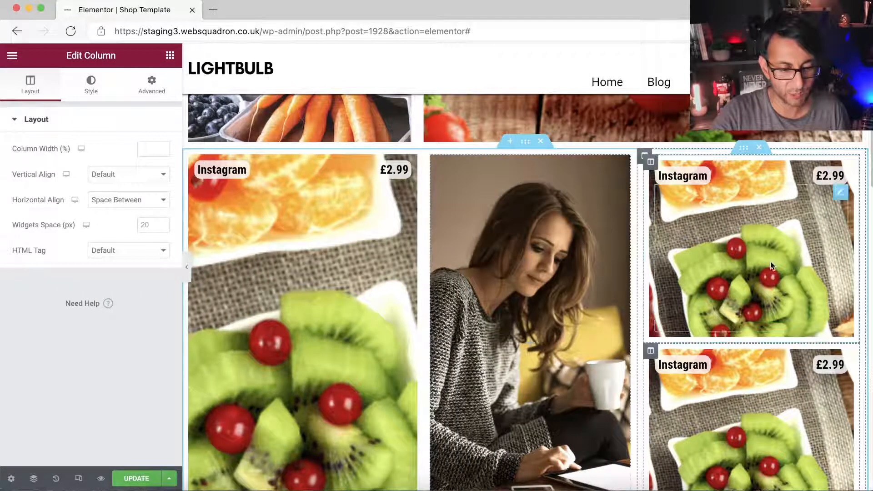
Set the first-column card's spacer height to 120 px.
left_click(291, 172)
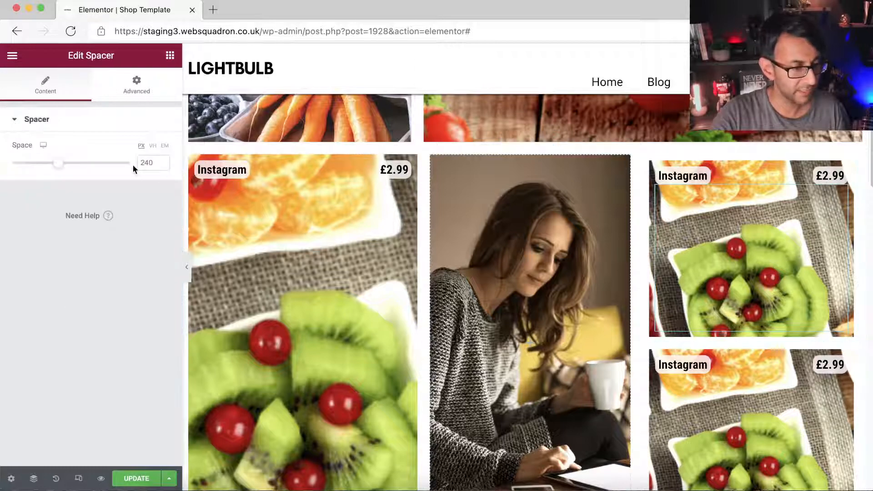
double_click(152, 160)
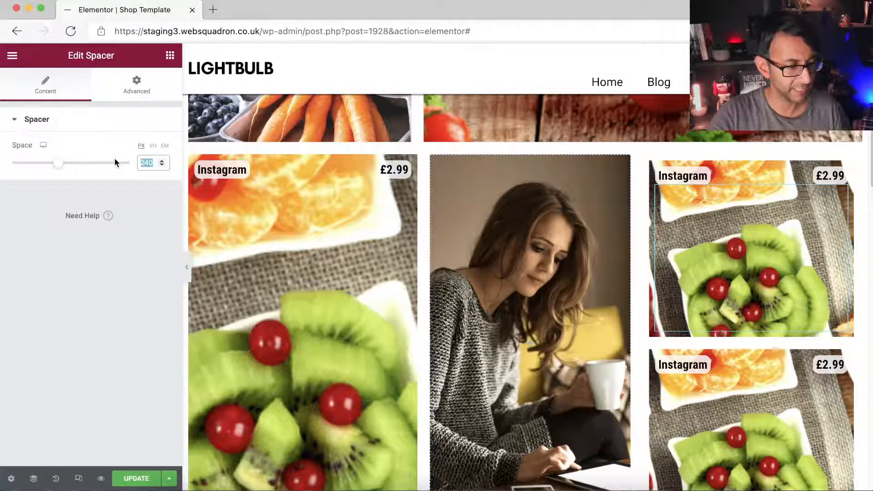
type("120")
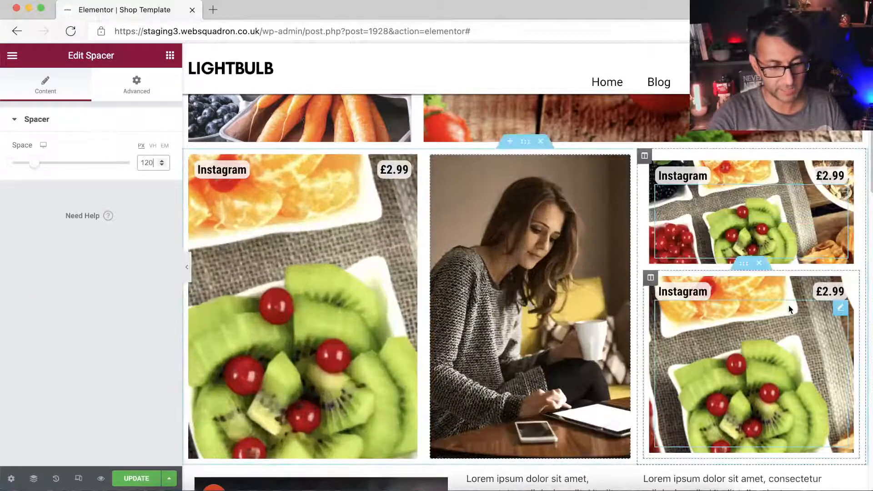
Set the lower-right card's spacer height to 120 px and save the template with UPDATE.
left_click(842, 307)
left_click(162, 164)
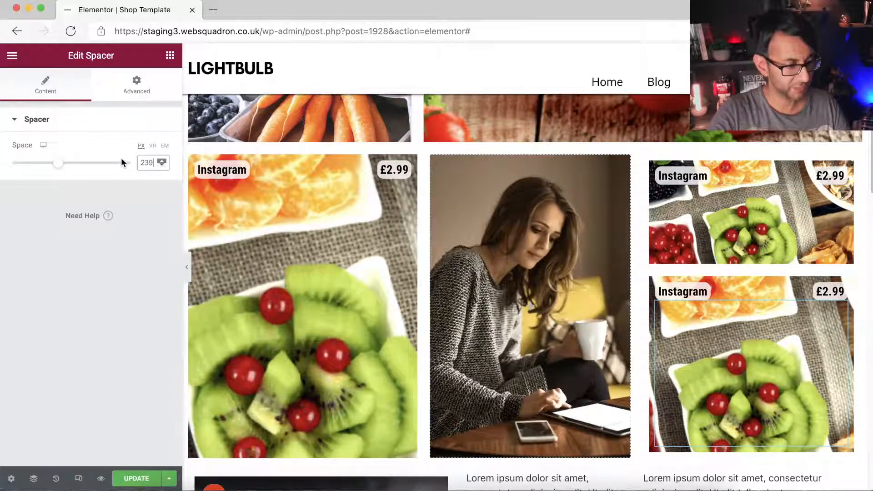
left_click_drag(154, 161, 137, 161)
type("120")
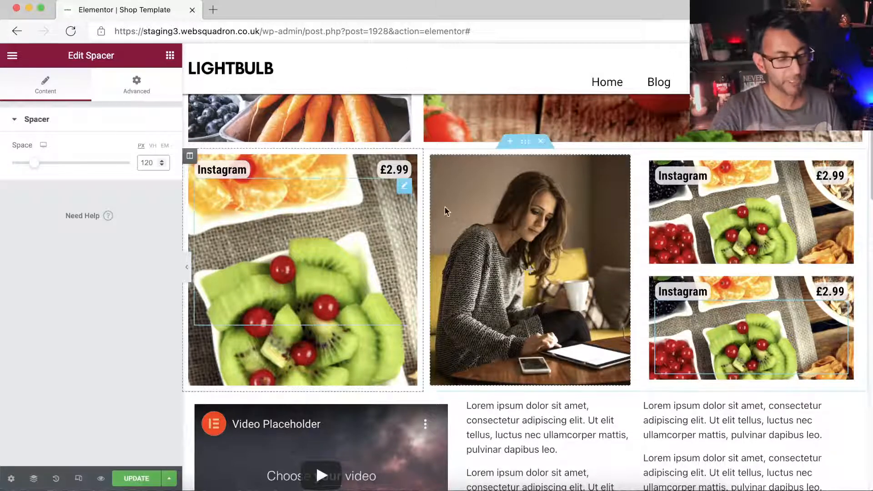
scroll(621, 327, "up", 5)
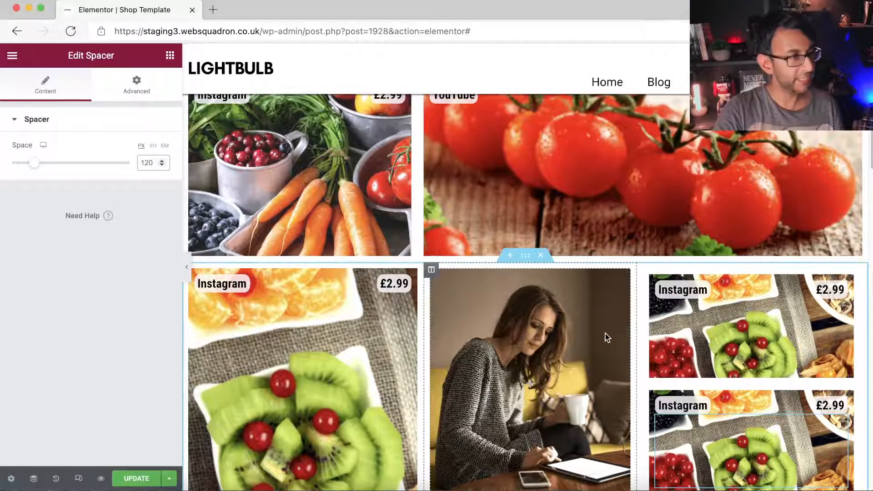
left_click(133, 479)
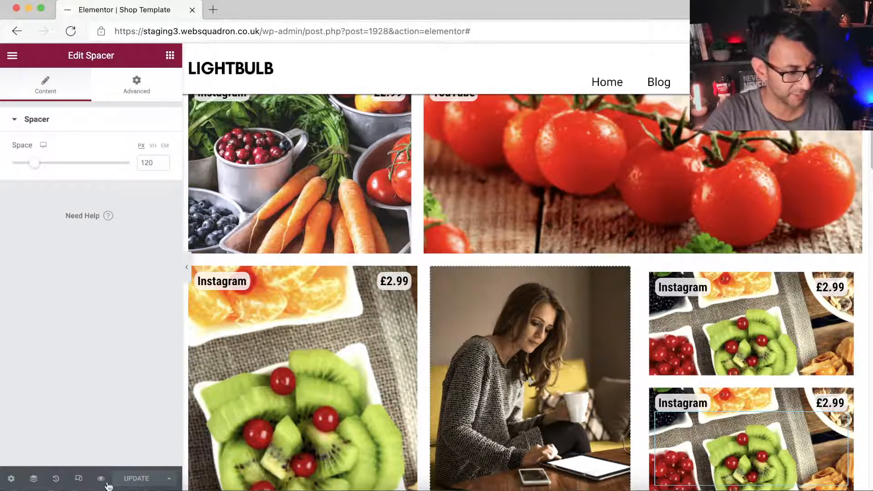
Preview the Shop Template in a new tab, scroll the card grid, and return to the editor.
mouse_move(101, 479)
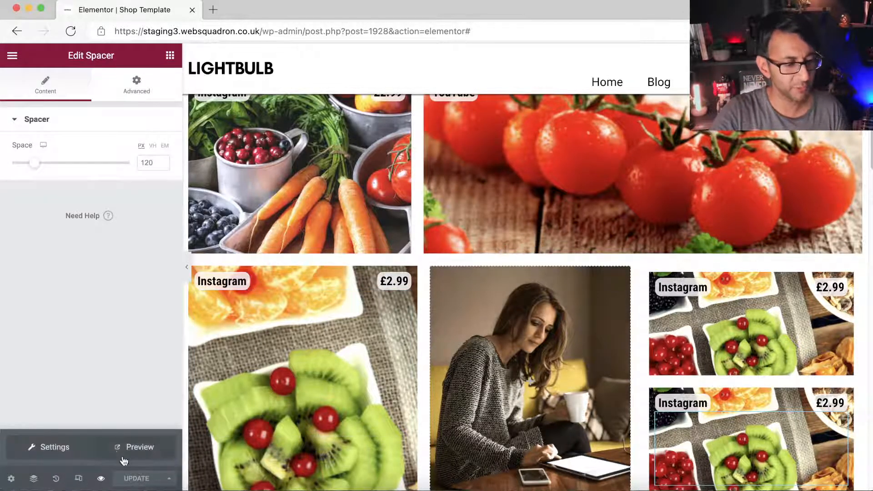
left_click(154, 451)
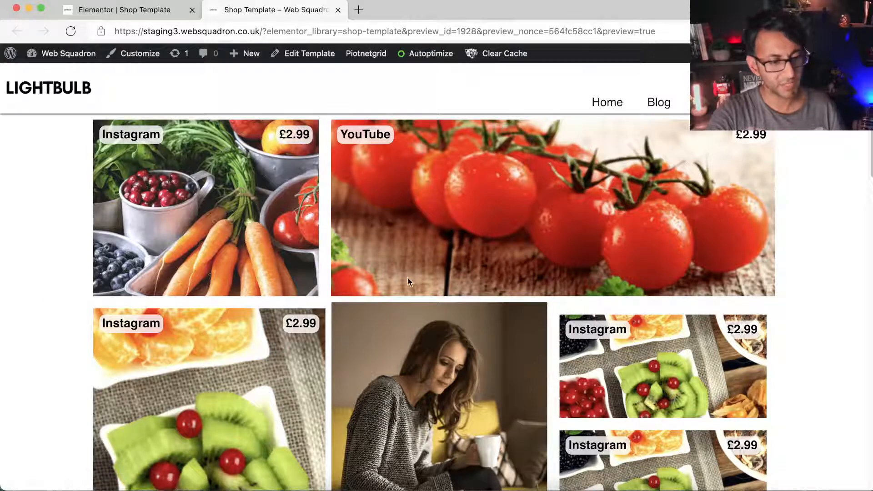
scroll(551, 307, "down", 3)
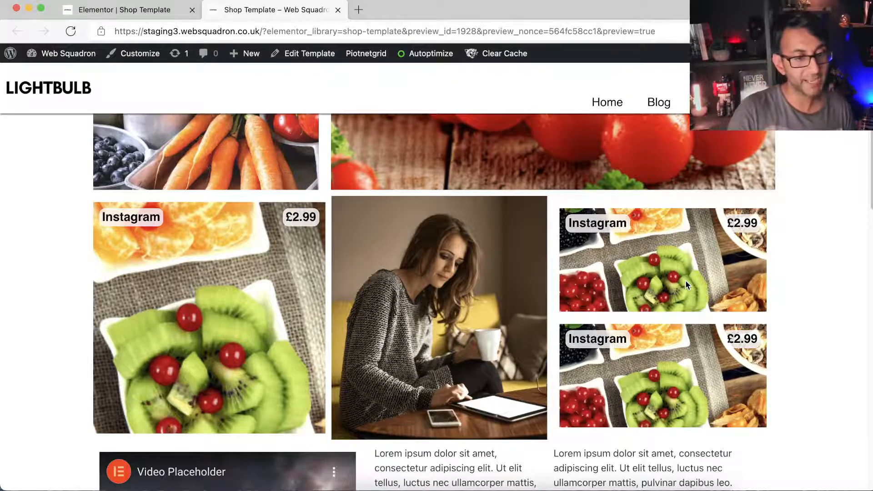
left_click(167, 14)
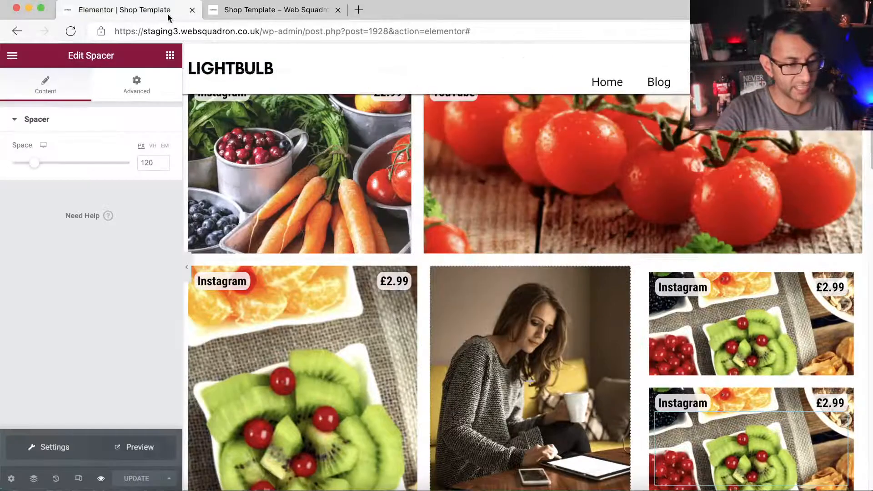
Set Columns Gap to No Gap on the stacked-card inner section and the product-card row, then save.
left_click(744, 259)
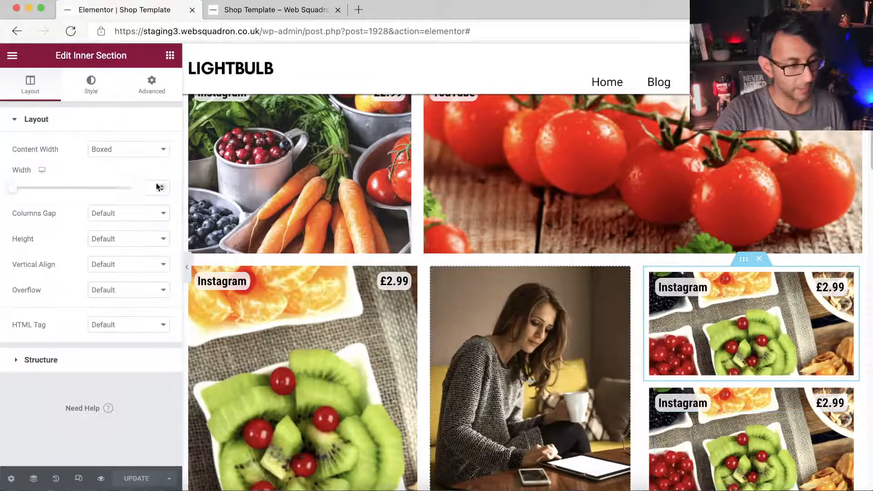
left_click(94, 217)
left_click(119, 233)
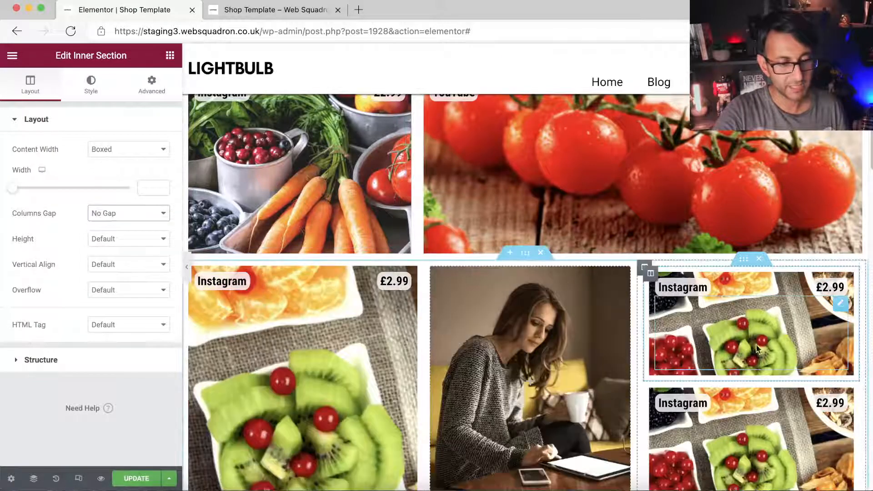
left_click(524, 255)
left_click(122, 213)
left_click(102, 236)
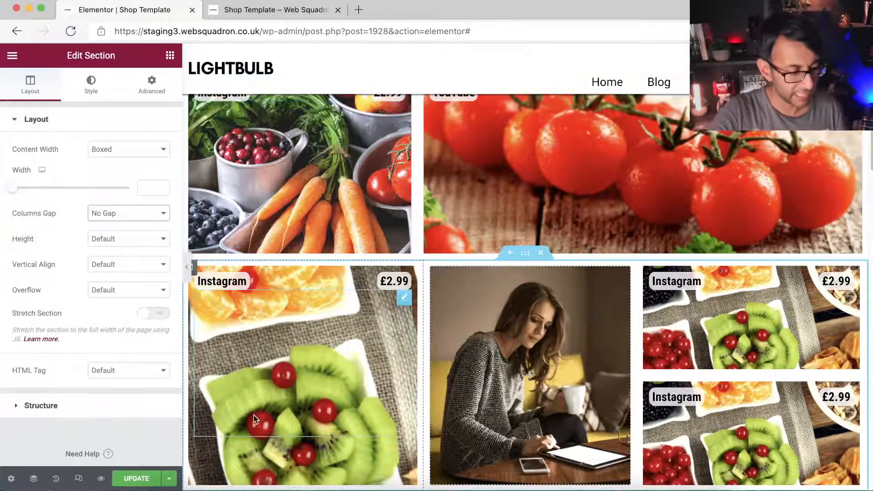
left_click(136, 479)
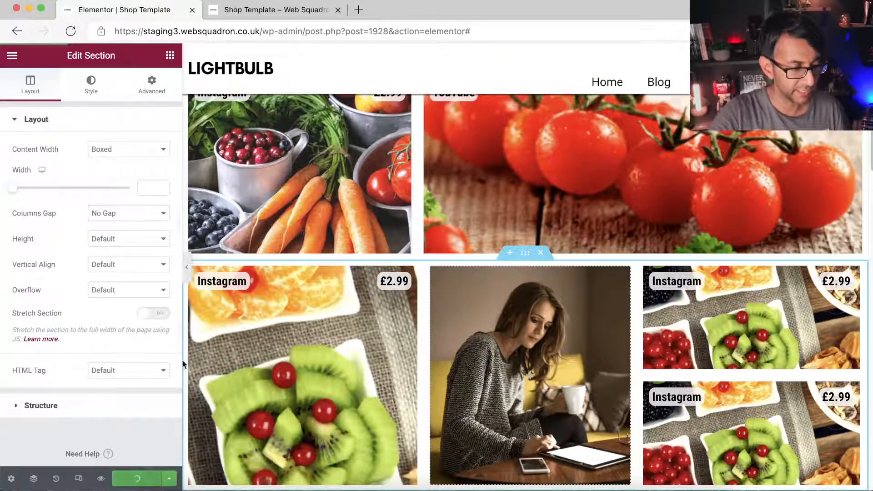
Reload the Shop Template preview tab and scroll through the tighter card grid.
left_click(299, 13)
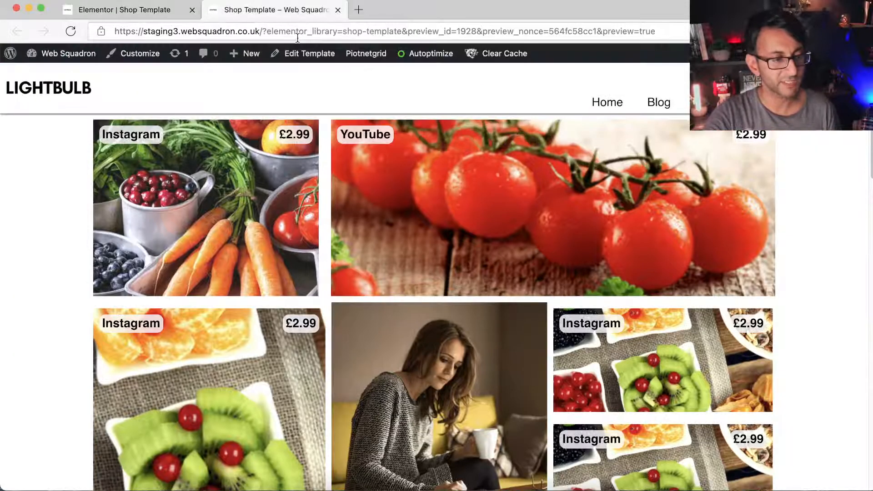
left_click(304, 31)
key("Return")
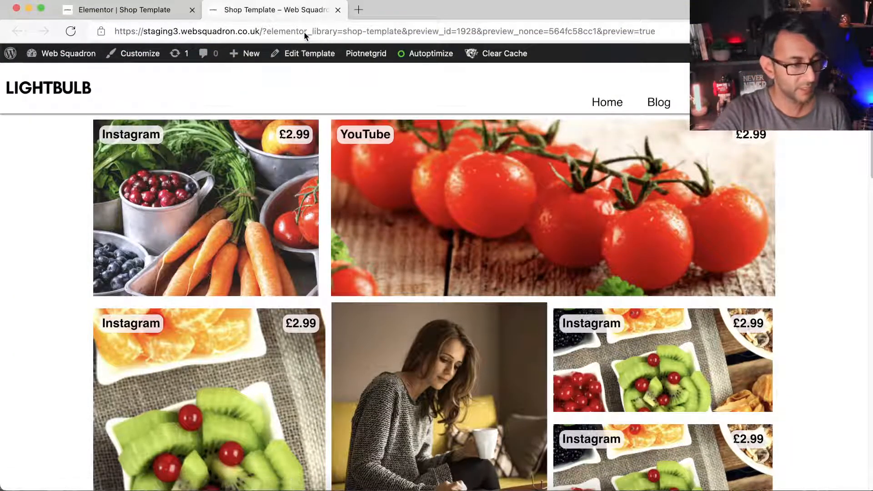
left_click(304, 31)
key("Return")
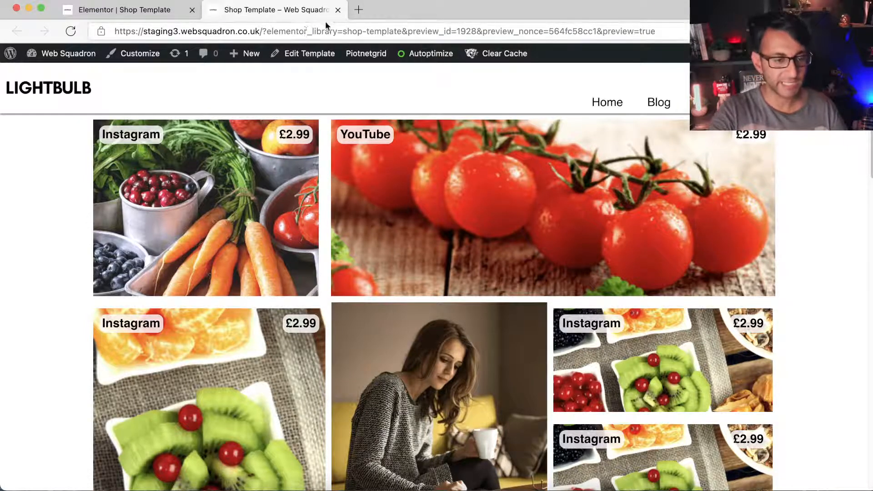
scroll(656, 230, "down", 5)
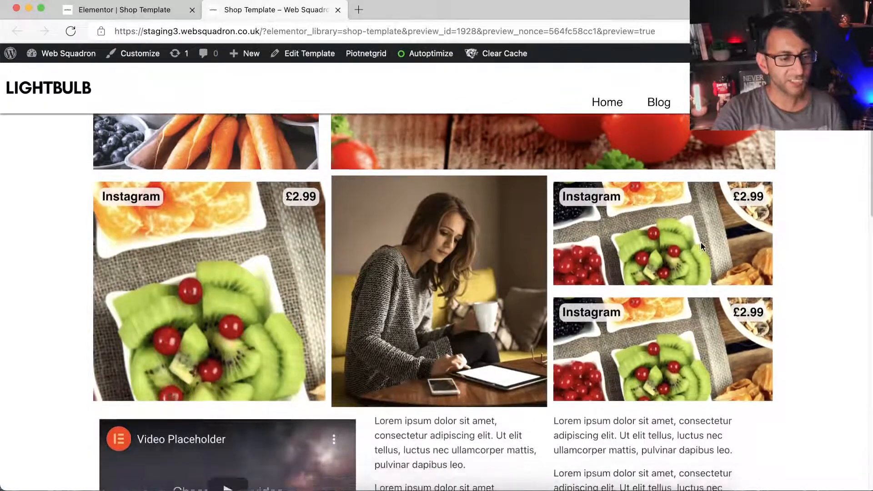
scroll(701, 242, "down", 5)
scroll(701, 242, "up", 8)
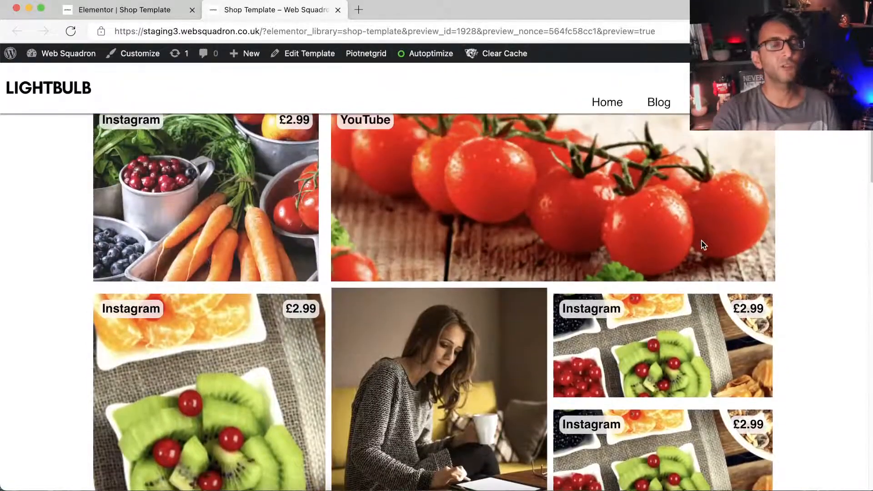
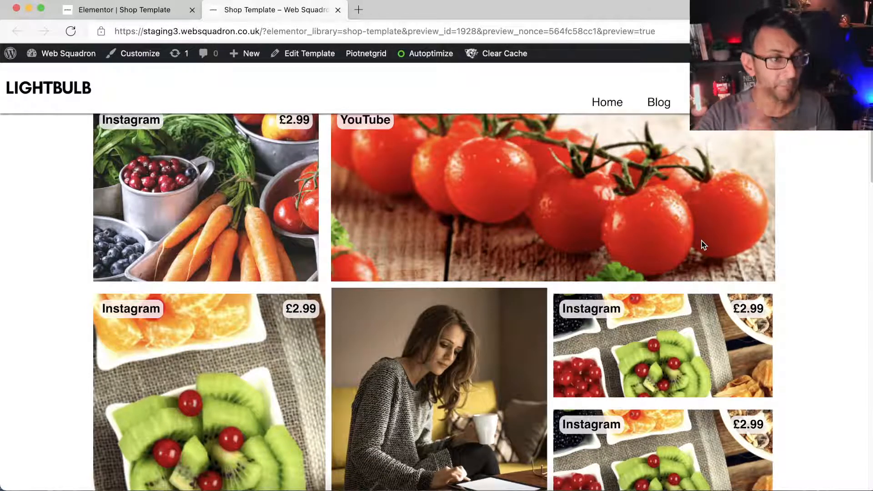
Open the Instagram product page and view its Elementor, LinkedIn, Instagram and WordPress gallery images.
scroll(290, 141, "up", 1)
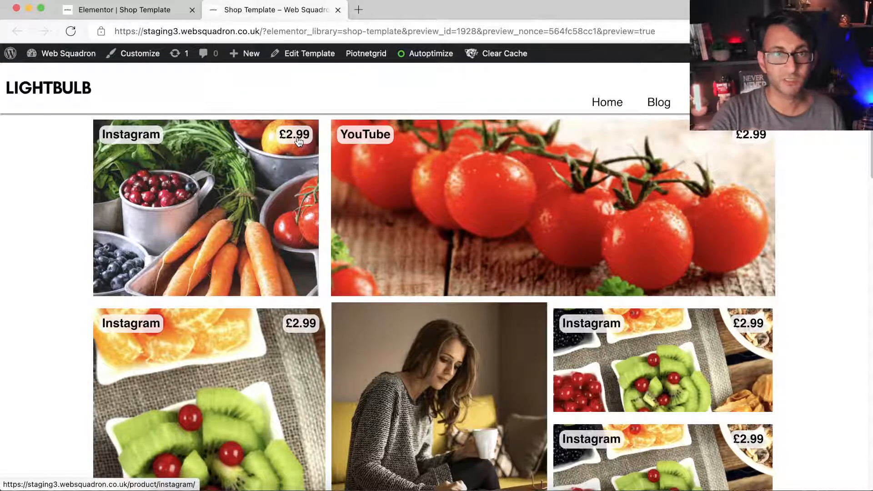
left_click(299, 143)
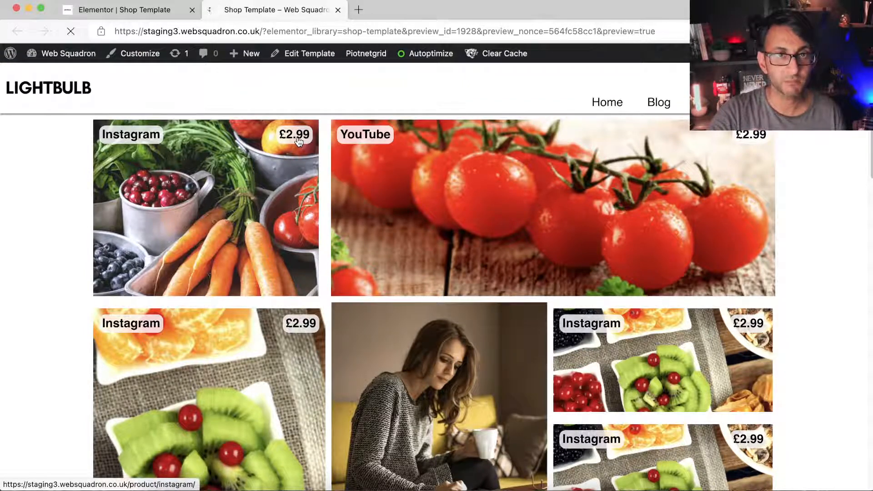
scroll(441, 337, "down", 5)
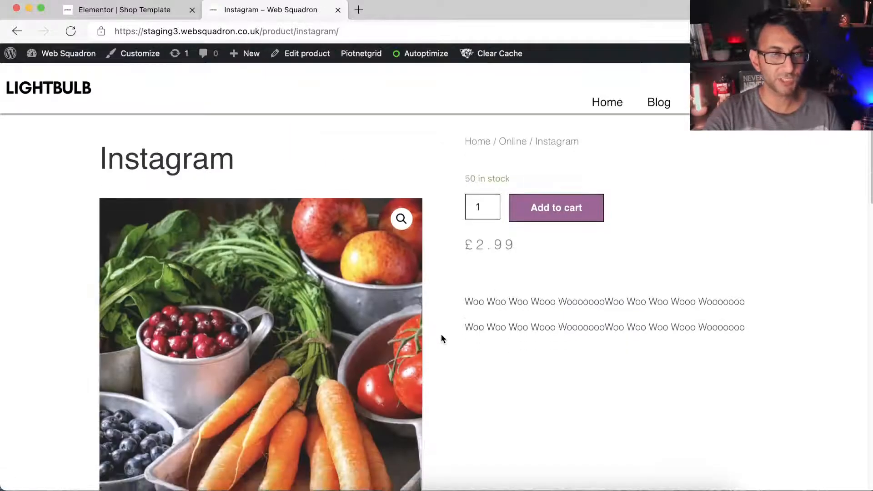
left_click(226, 281)
left_click(293, 262)
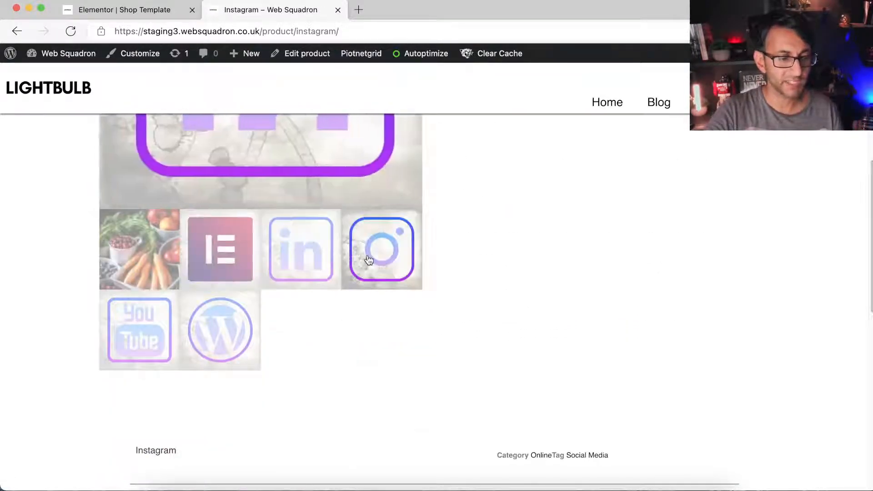
left_click(368, 259)
scroll(253, 357, "up", 2)
left_click(220, 434)
left_click(222, 359)
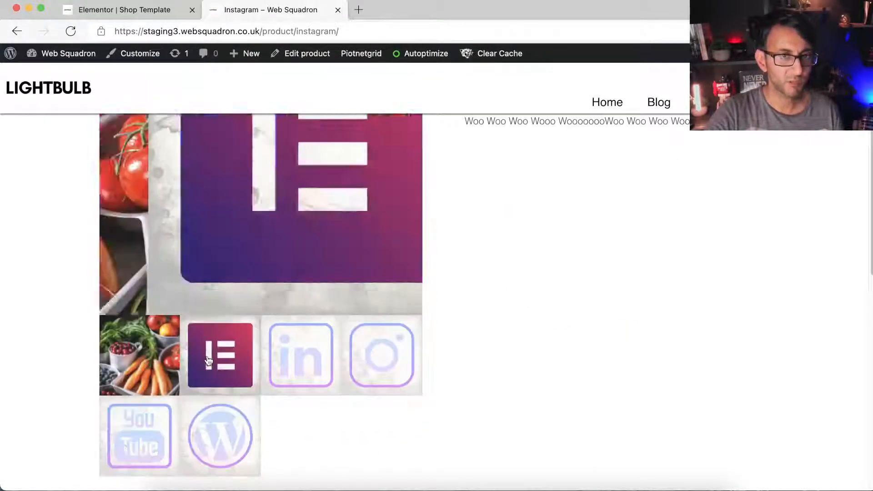
View the shop's product listing page, then close the preview tab.
scroll(473, 300, "up", 5)
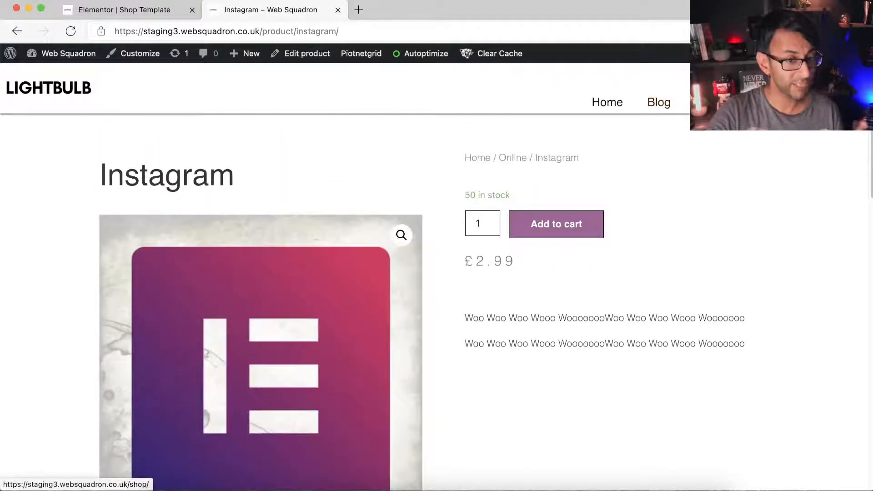
left_click(710, 102)
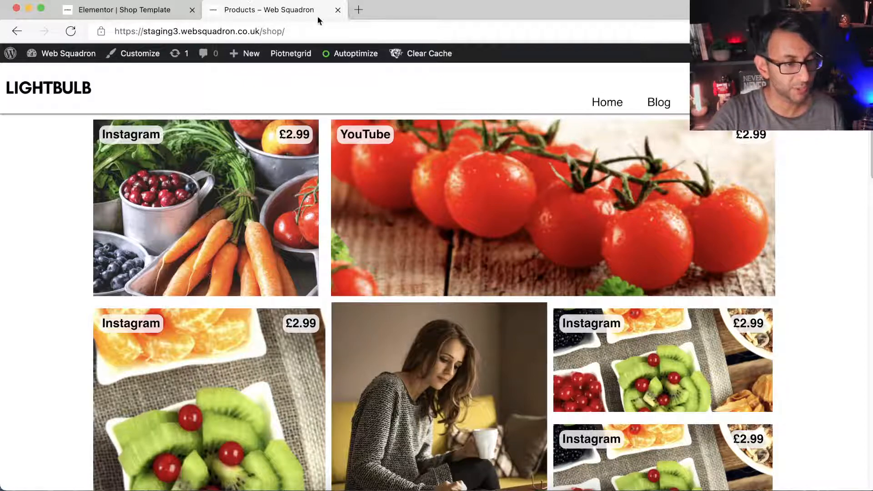
left_click(338, 9)
Search widgets for 'cart' and place a right-aligned Add To Cart widget on the Instagram tile.
scroll(378, 160, "up", 1)
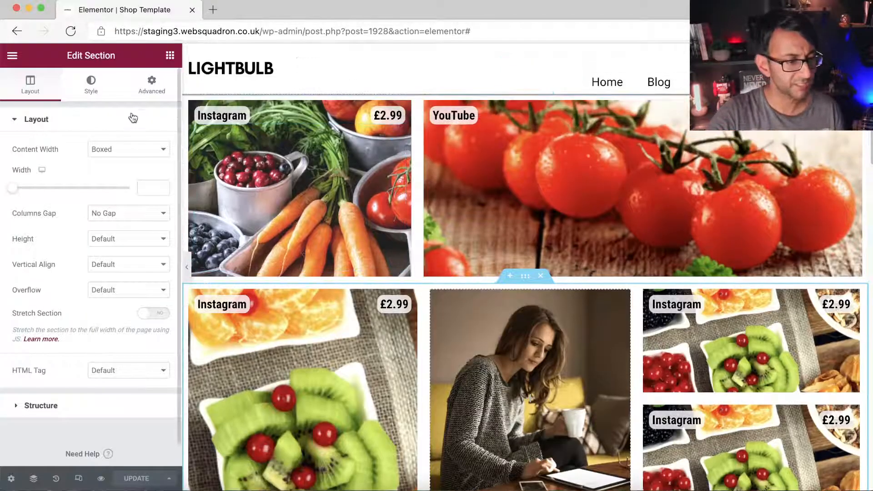
left_click(170, 56)
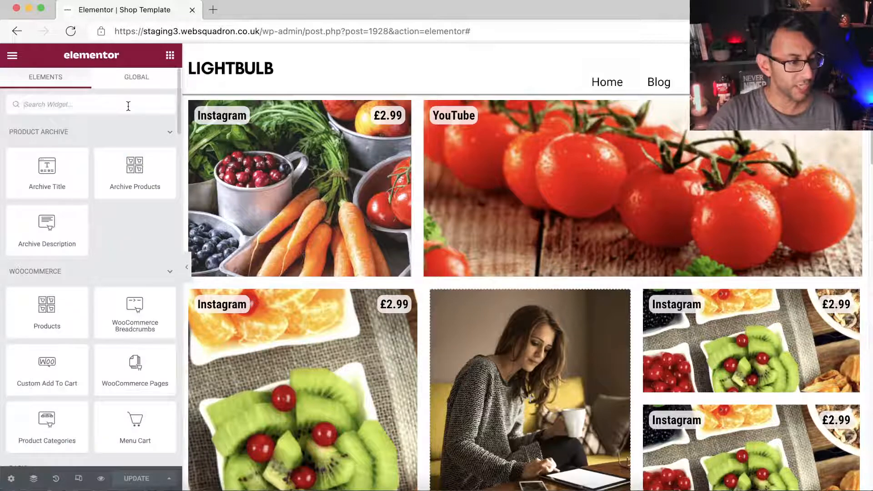
type("cart")
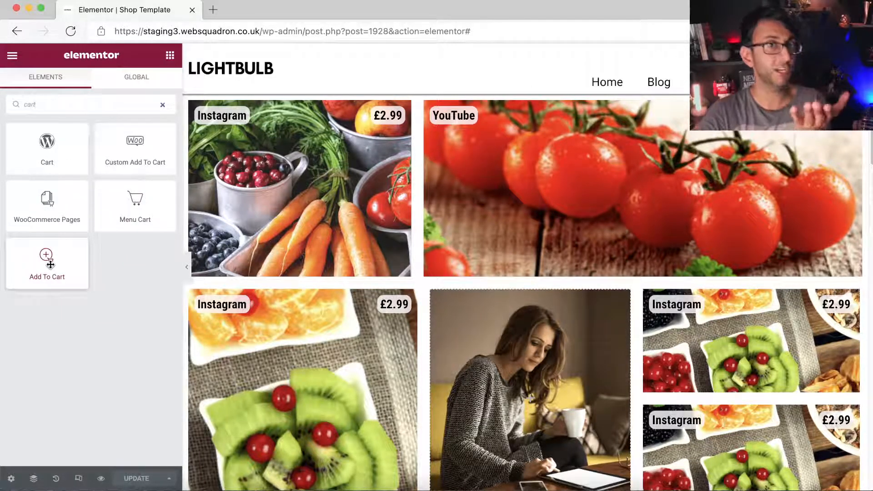
left_click_drag(50, 264, 433, 152)
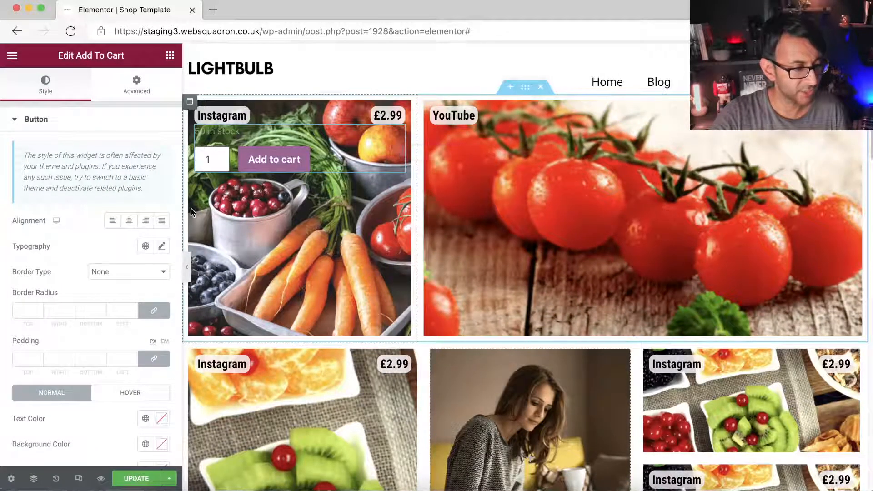
left_click(146, 221)
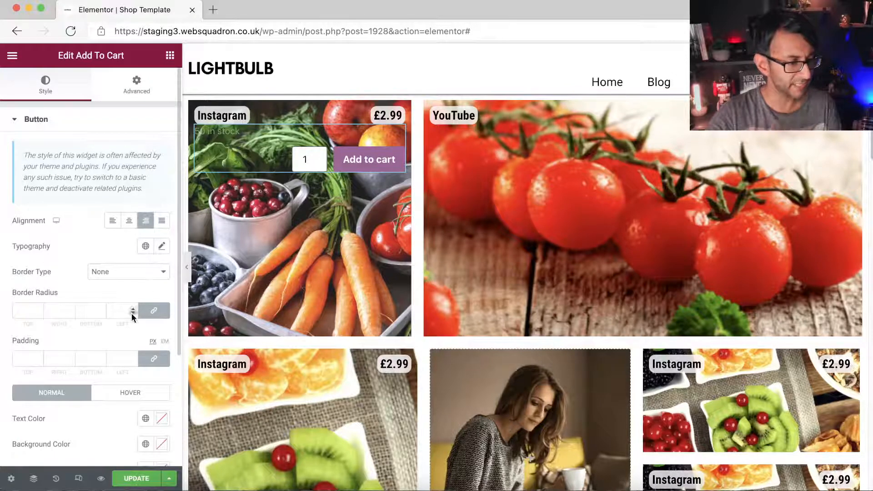
Review the Button, Quantity and Variations style sections, setting variations spacing to 1.
scroll(114, 328, "down", 1)
scroll(113, 321, "up", 1)
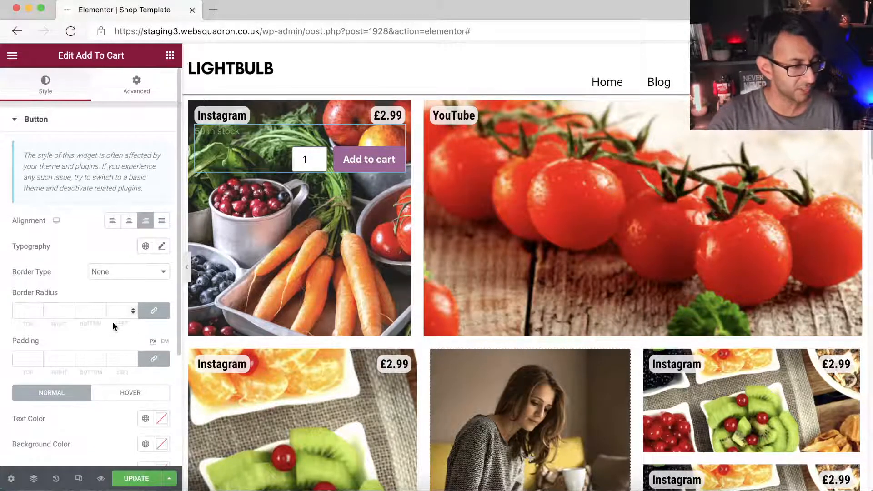
scroll(111, 326, "down", 5)
left_click(84, 352)
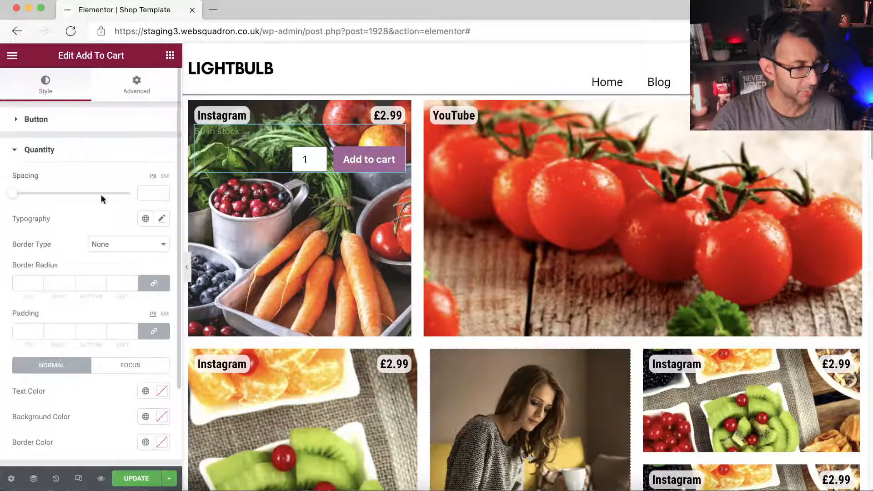
scroll(92, 361, "down", 4)
left_click(80, 381)
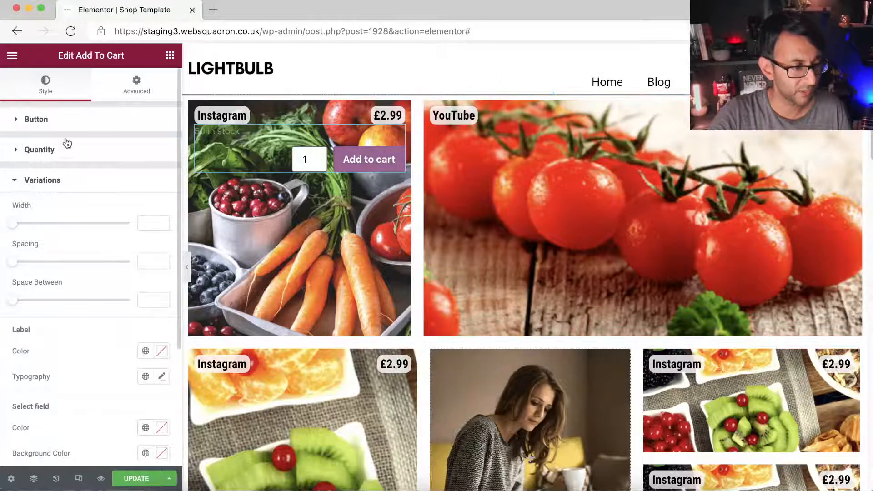
left_click(48, 118)
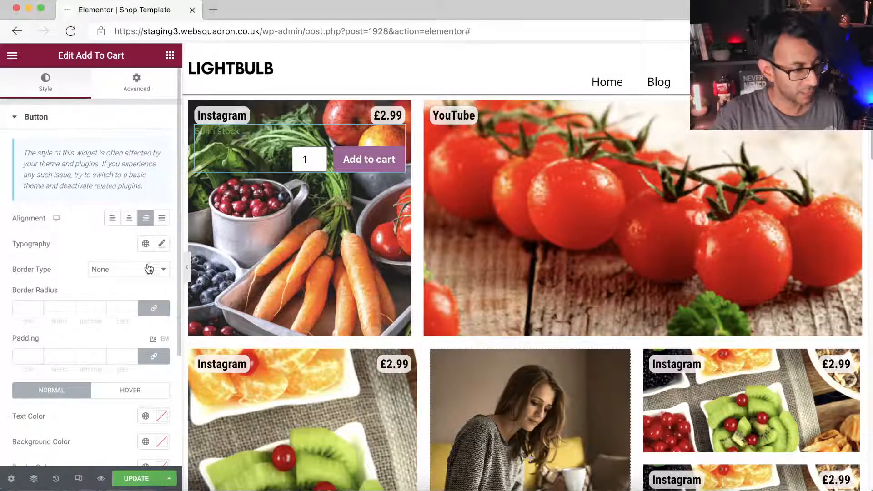
scroll(146, 265, "down", 3)
scroll(141, 357, "down", 2)
left_click(97, 359)
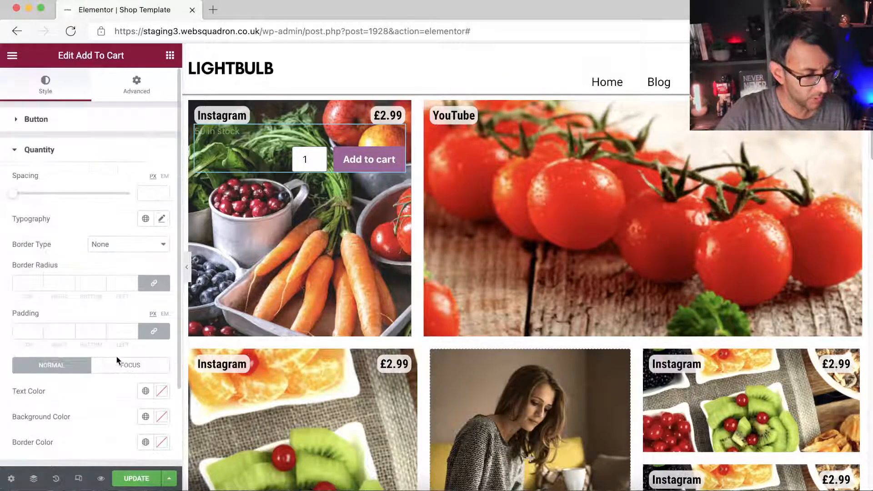
scroll(119, 355, "down", 1)
scroll(132, 263, "down", 2)
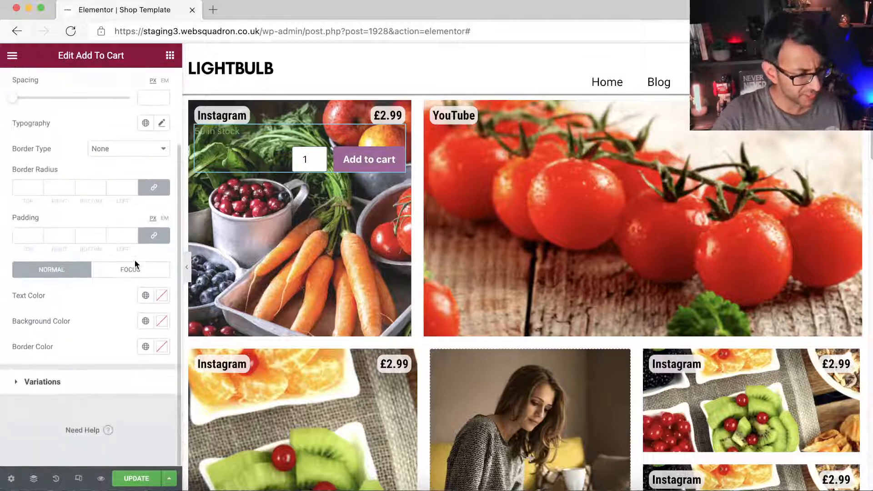
left_click(142, 381)
scroll(143, 377, "down", 3)
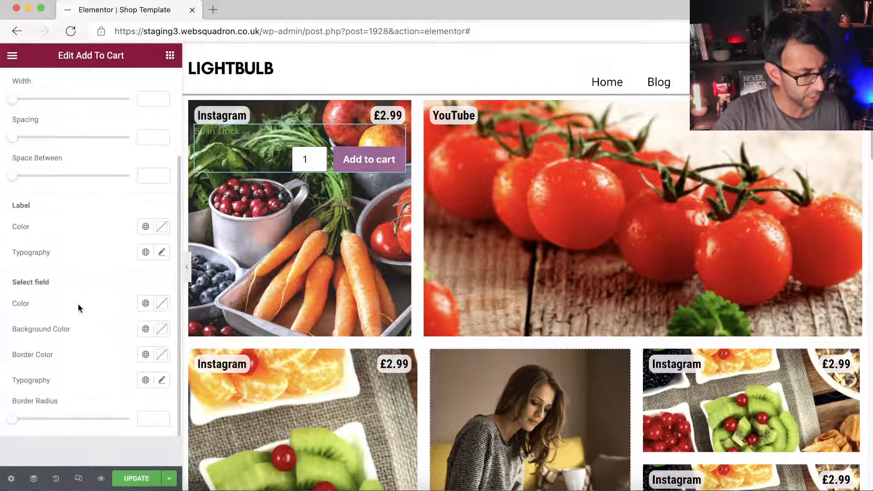
scroll(78, 306, "up", 2)
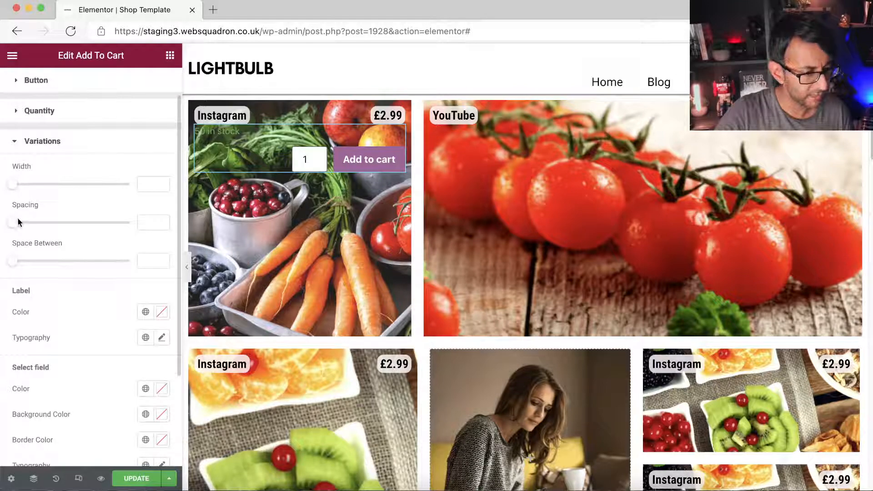
mouse_move(13, 223)
left_mouse_down()
mouse_move(43, 225)
mouse_move(16, 225)
left_mouse_up()
scroll(92, 283, "down", 3)
scroll(97, 266, "up", 4)
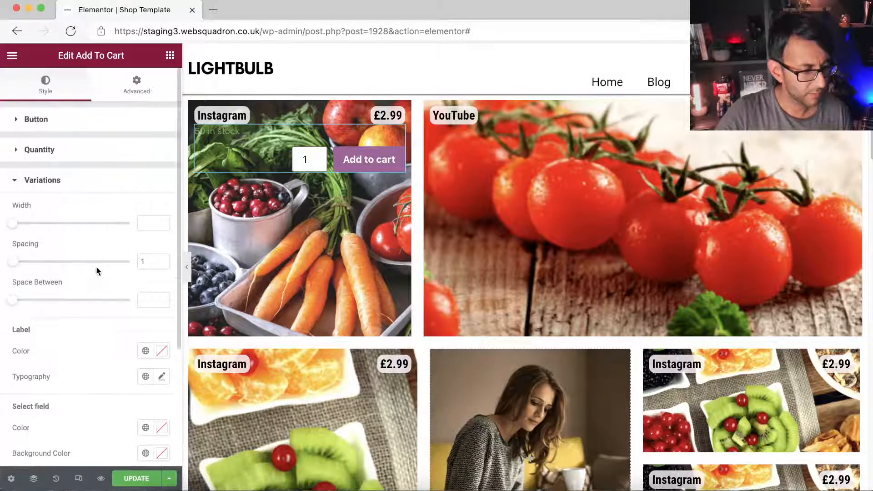
Search the widget list for 'cart' again.
left_click(169, 55)
left_click(125, 105)
type("cart")
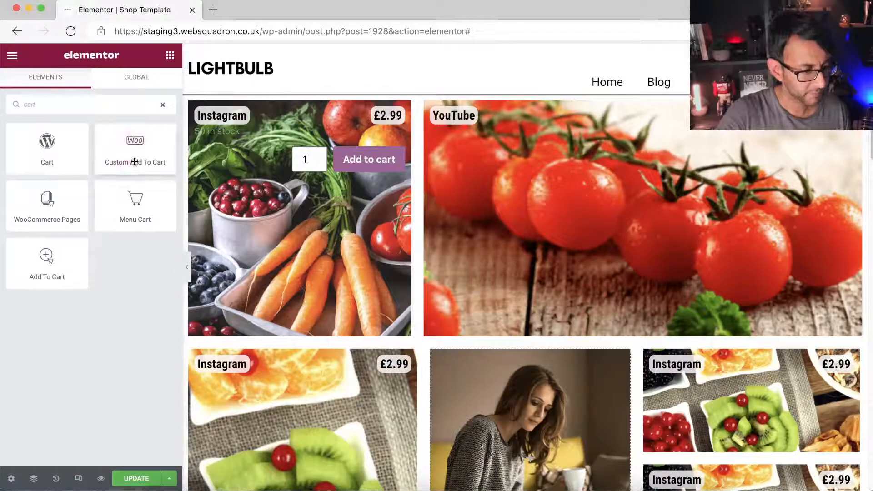
Delete the Add To Cart widget and place a Custom Add To Cart widget on the Instagram tile.
right_click(397, 136)
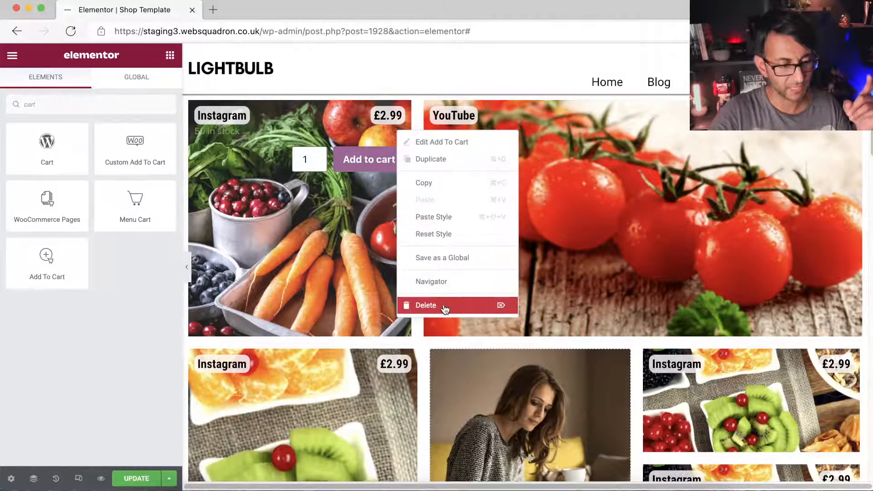
left_click(444, 305)
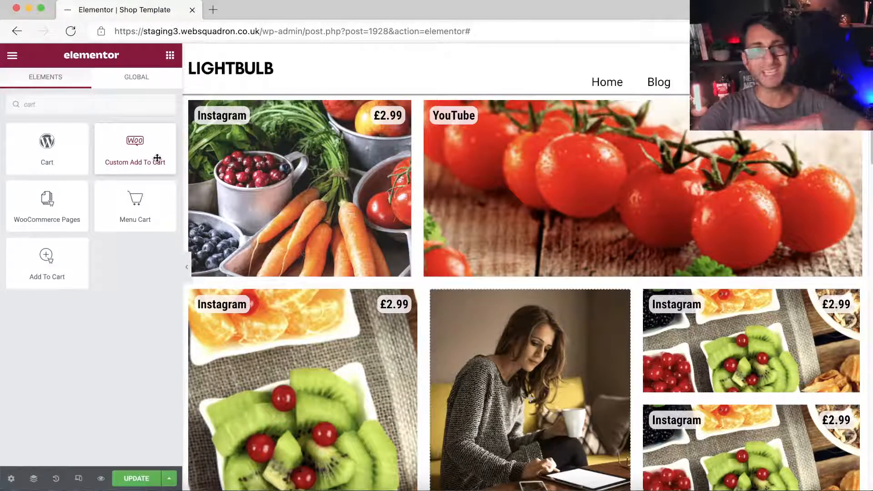
left_click_drag(157, 158, 370, 132)
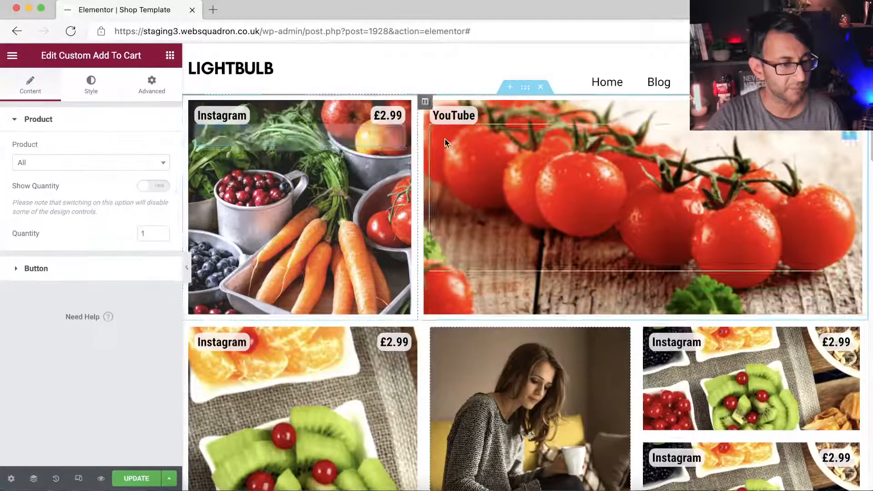
Set the Custom Add To Cart button's text colour to the global White.
left_click(92, 96)
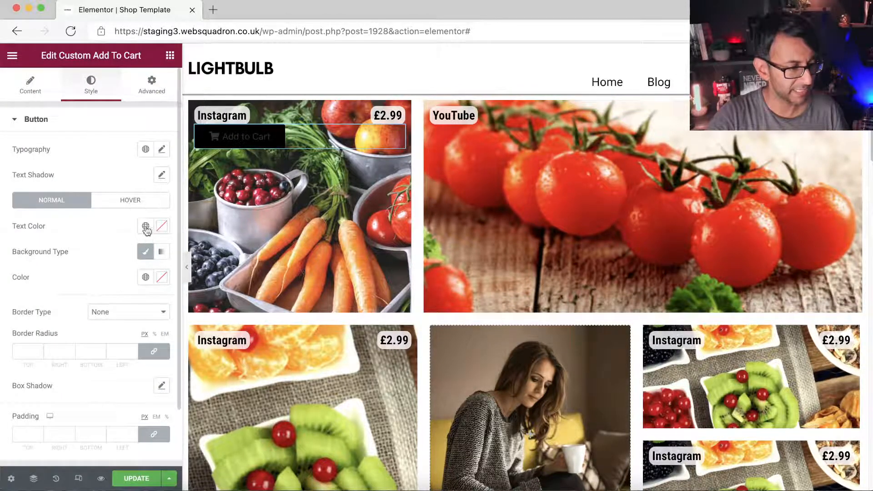
left_click(145, 226)
left_click(67, 374)
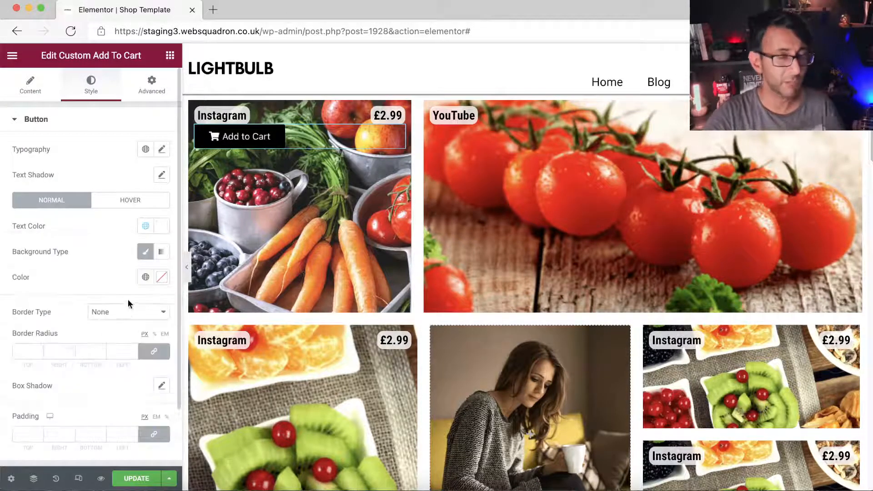
left_click(45, 98)
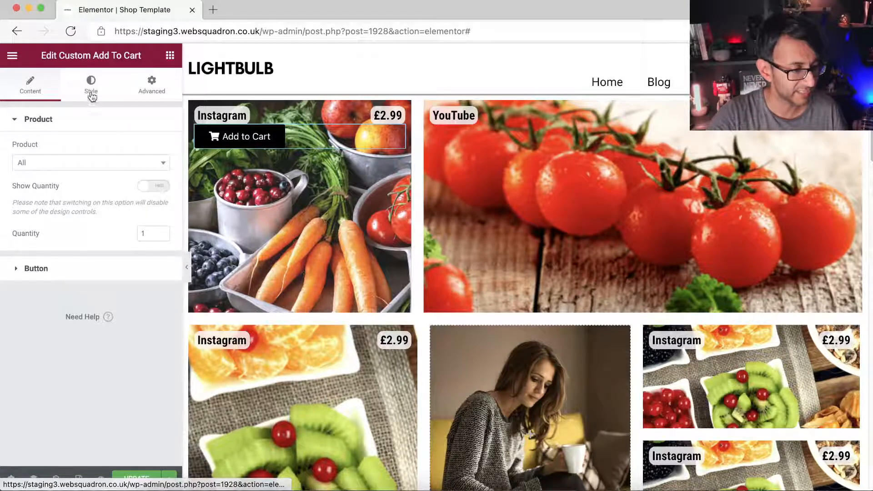
left_click(91, 92)
scroll(157, 273, "down", 2)
scroll(91, 218, "up", 2)
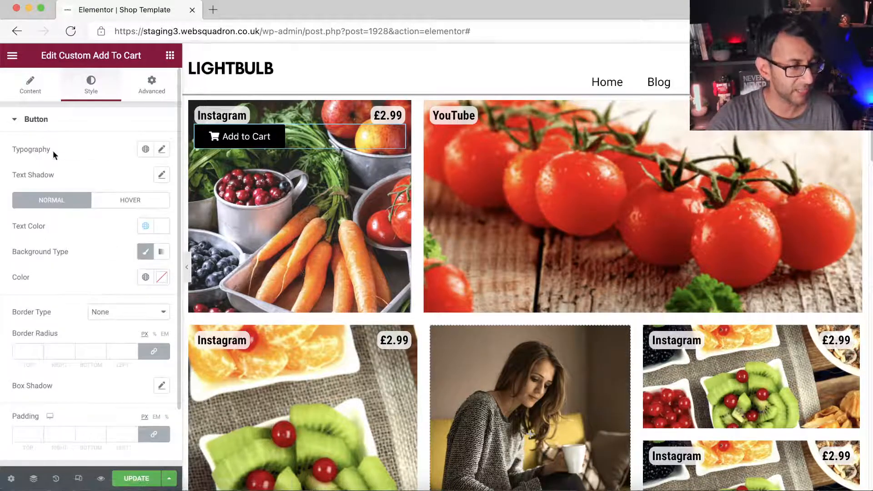
left_click(31, 86)
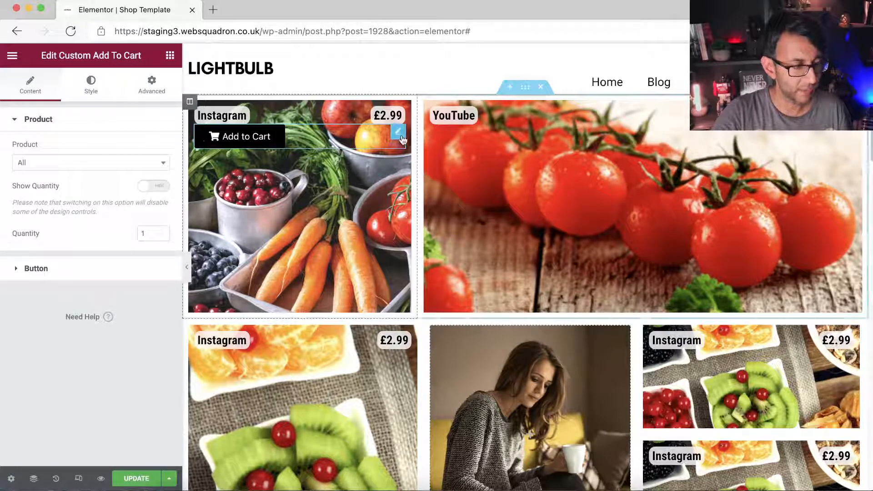
Turn off Show Quantity and set the button's product to Instagram.
left_click(153, 189)
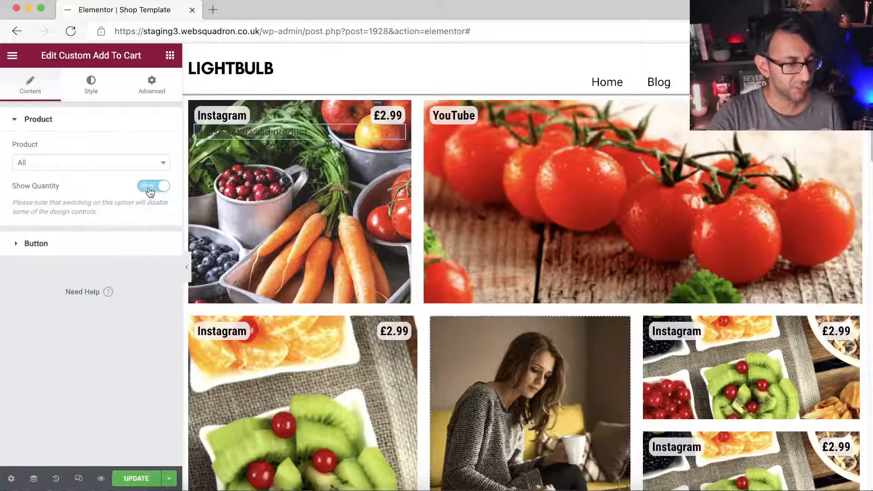
left_click(151, 190)
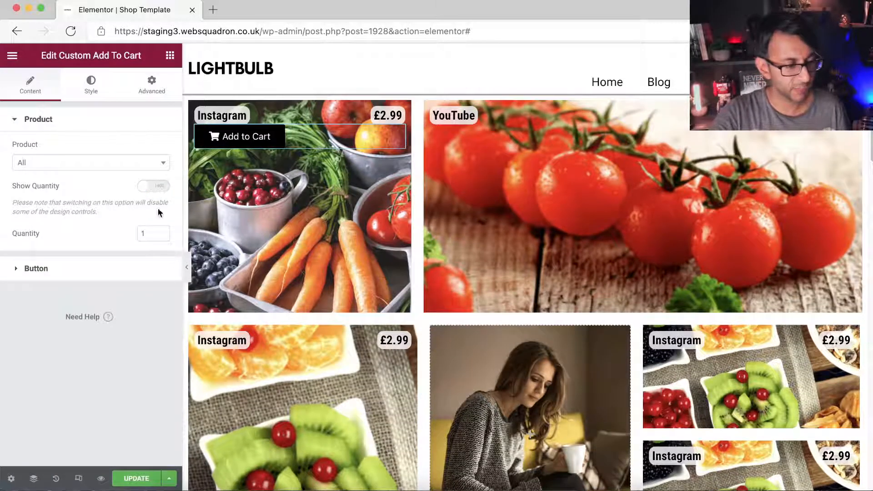
left_click(43, 167)
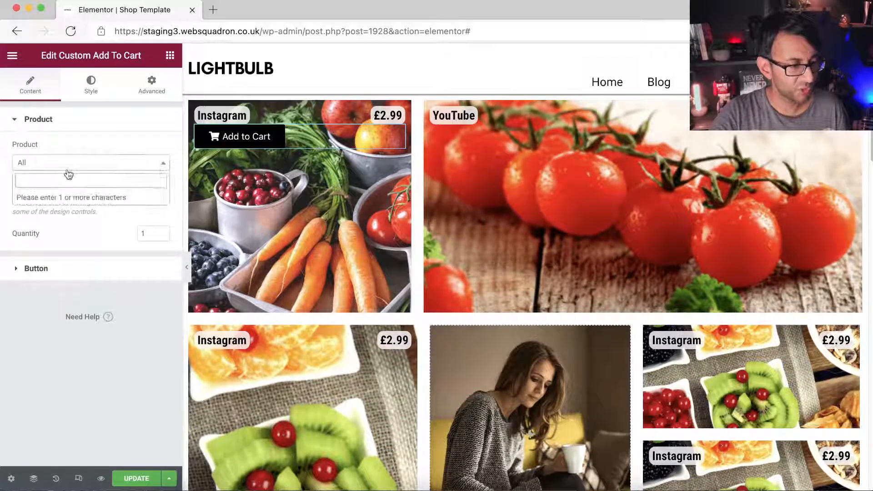
type("u")
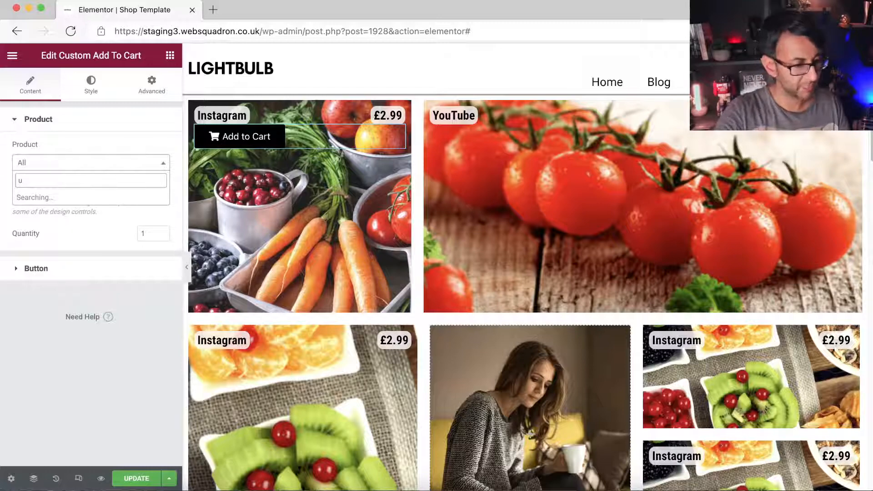
key("BackSpace")
type("insta")
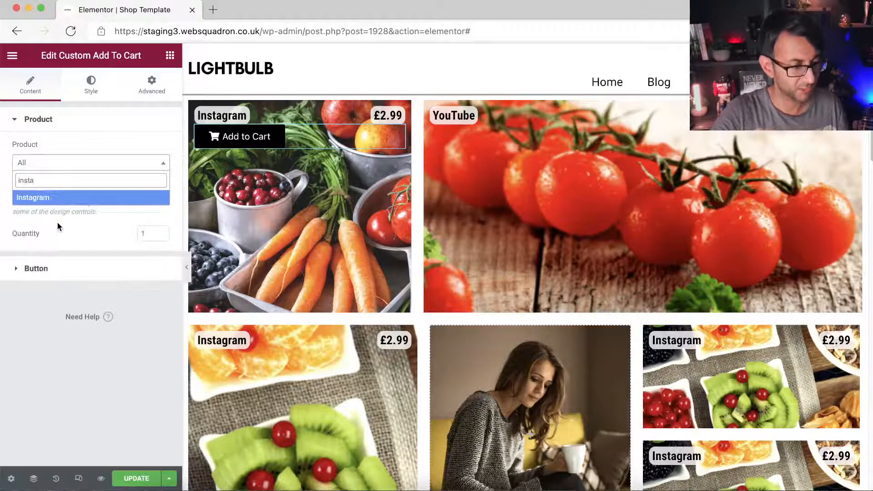
left_click(58, 226)
left_click(70, 165)
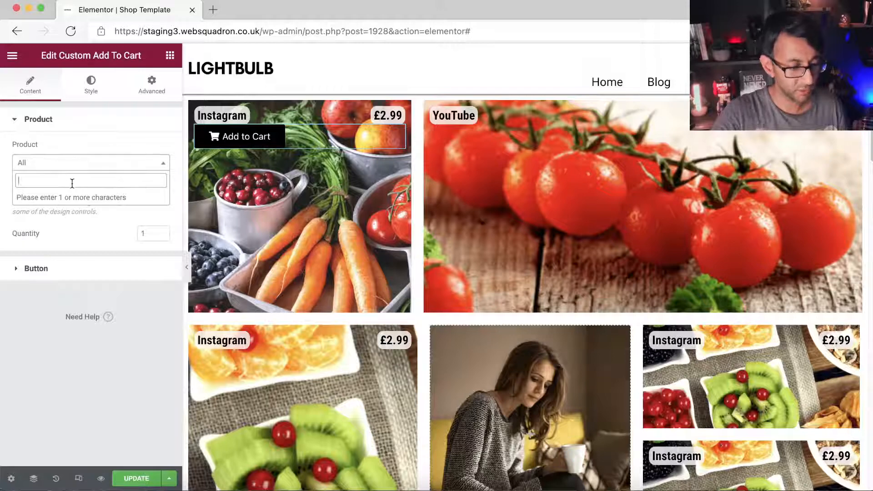
type("insta")
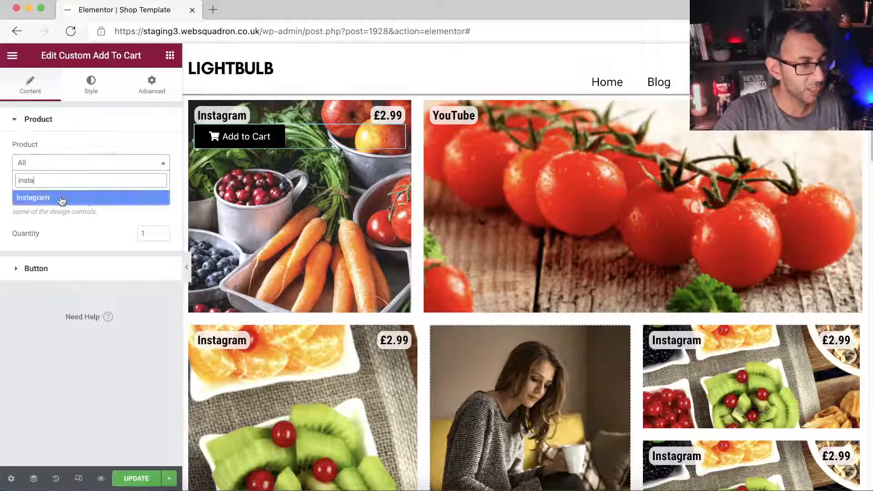
left_click(60, 196)
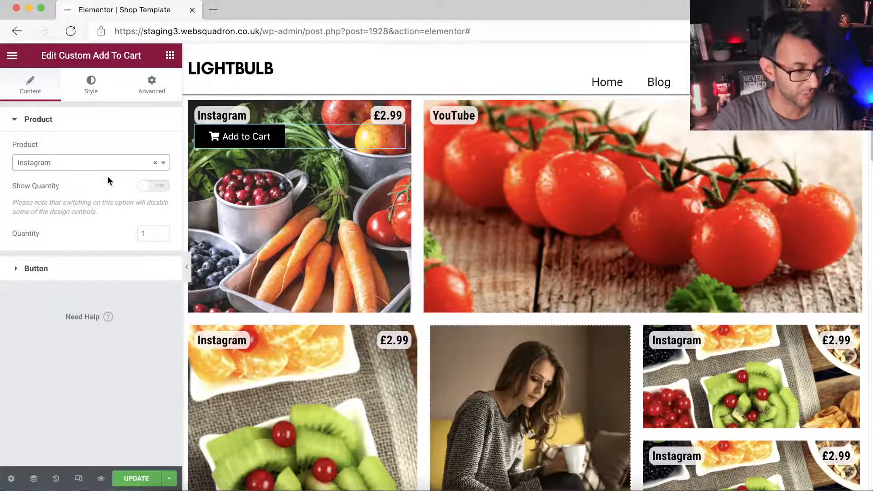
Right-align the add-to-cart button and give it a 10 px top margin.
left_click(72, 272)
left_click(146, 231)
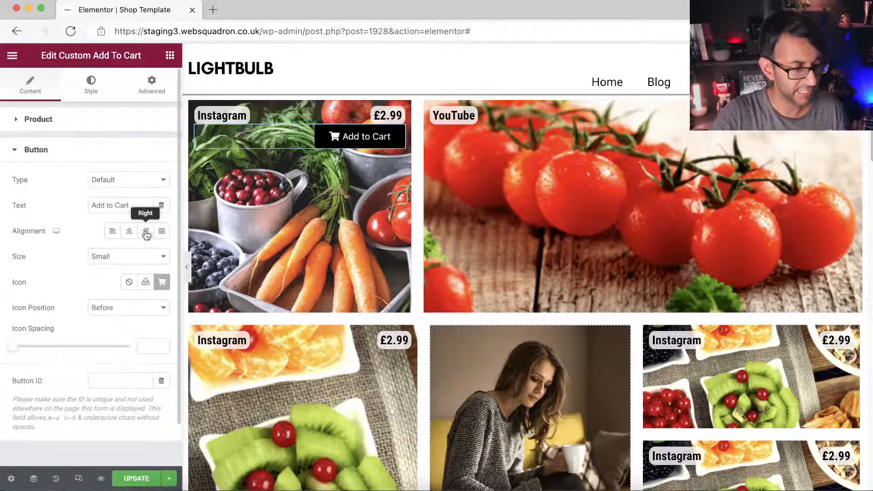
left_click(152, 87)
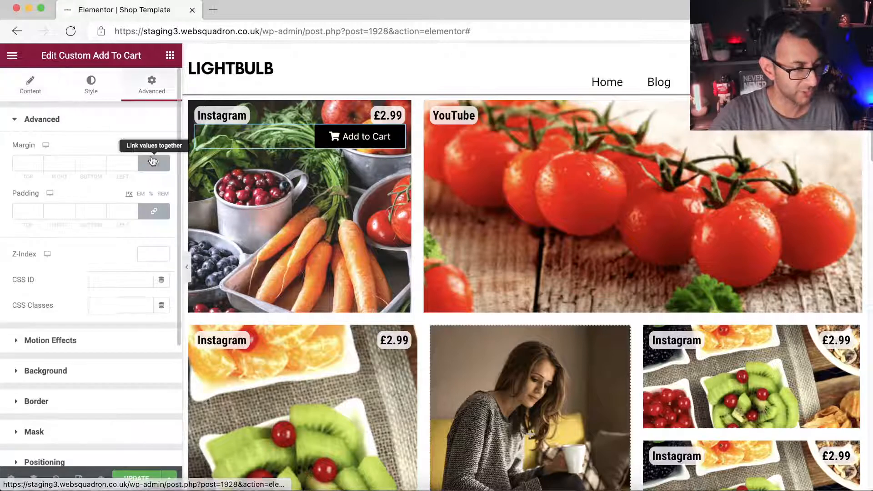
left_click(28, 165)
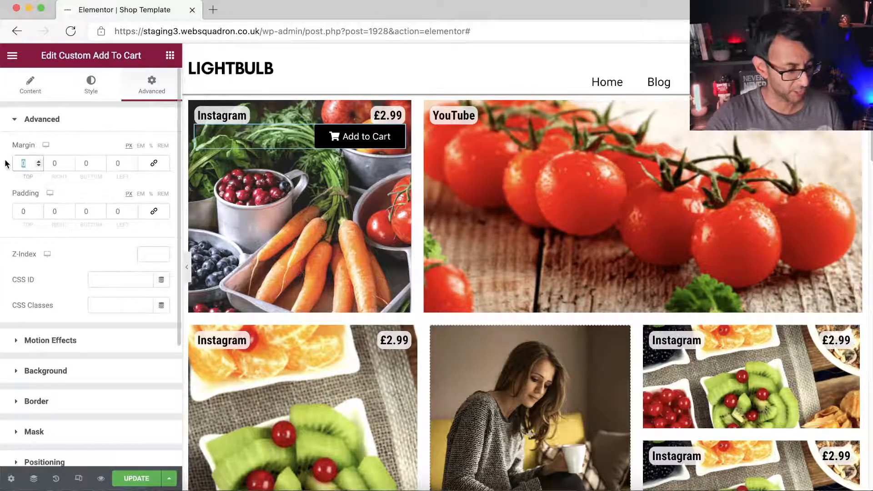
type("10")
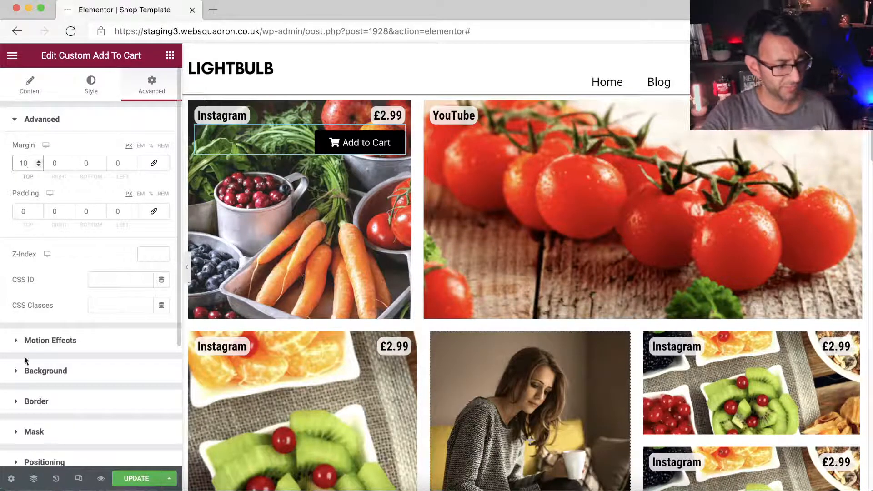
Update the template and preview it in a new tab.
left_click(138, 479)
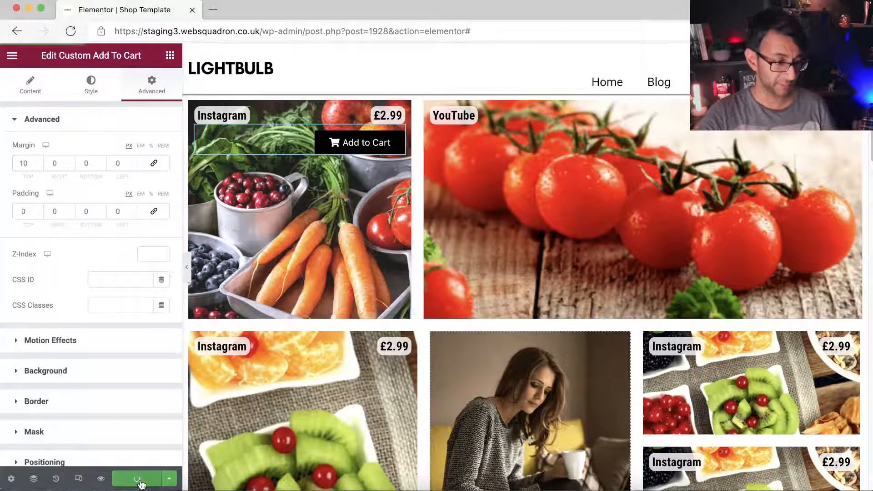
mouse_move(103, 483)
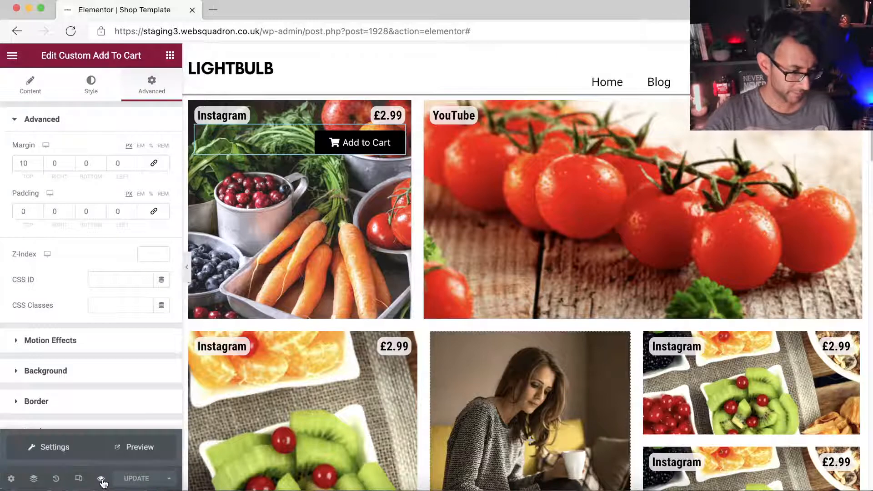
left_click(135, 451)
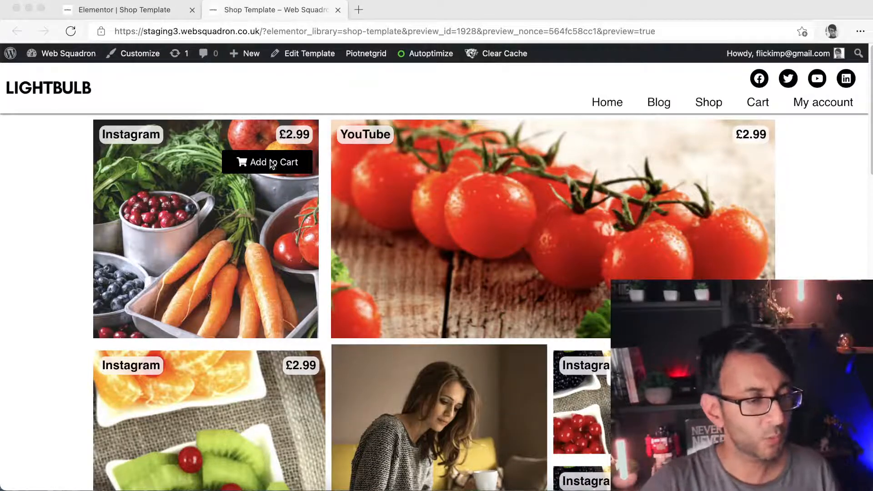
Add Instagram to the cart from its product page and its shop tile, then view the cart.
left_click(160, 156)
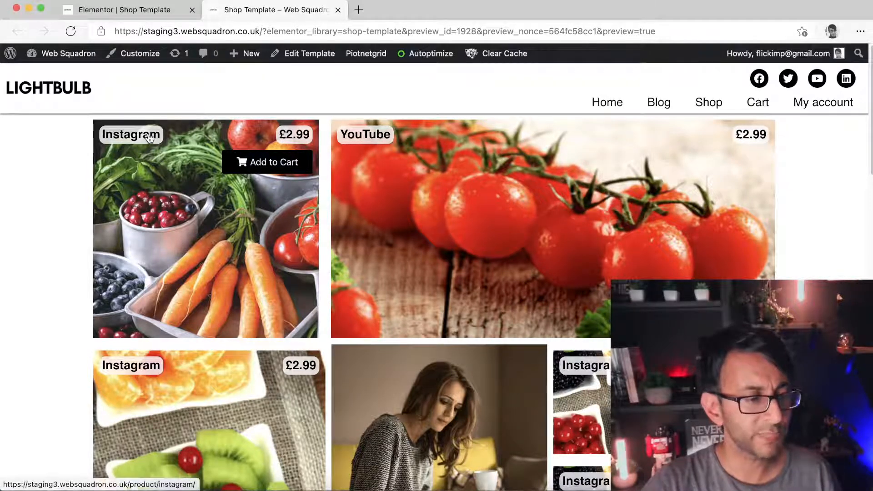
left_click(148, 135)
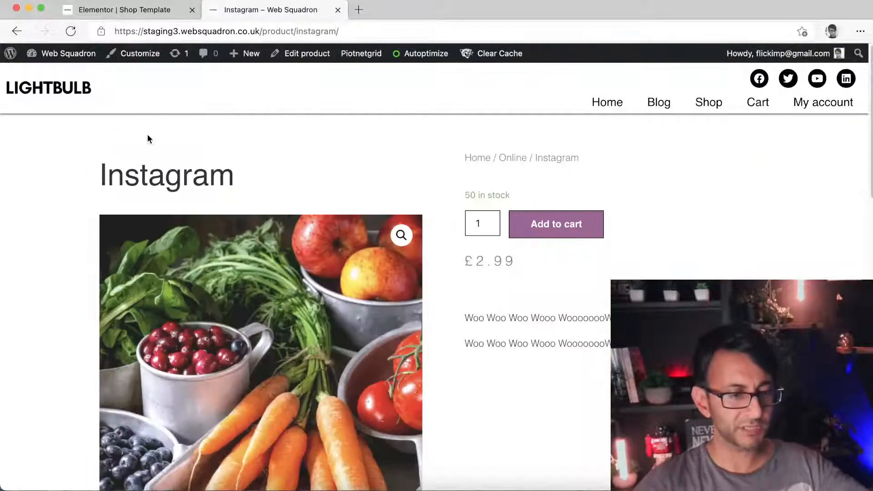
left_click(553, 232)
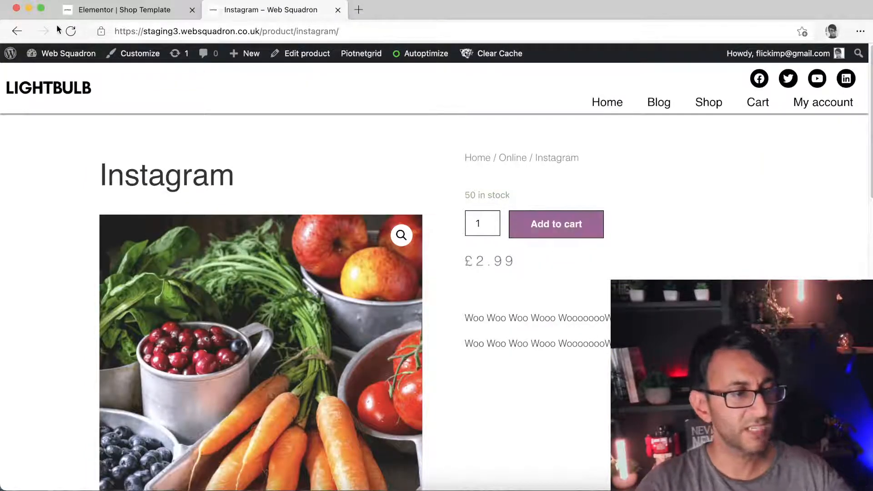
left_click(17, 31)
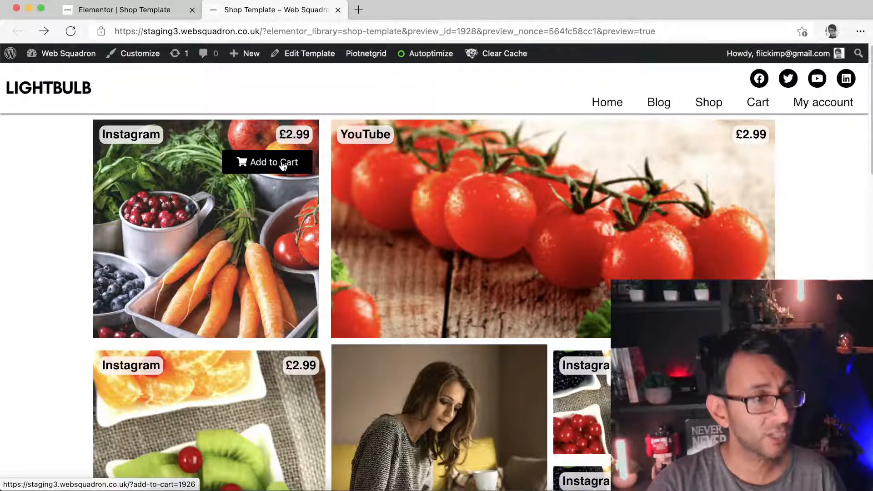
left_click(283, 166)
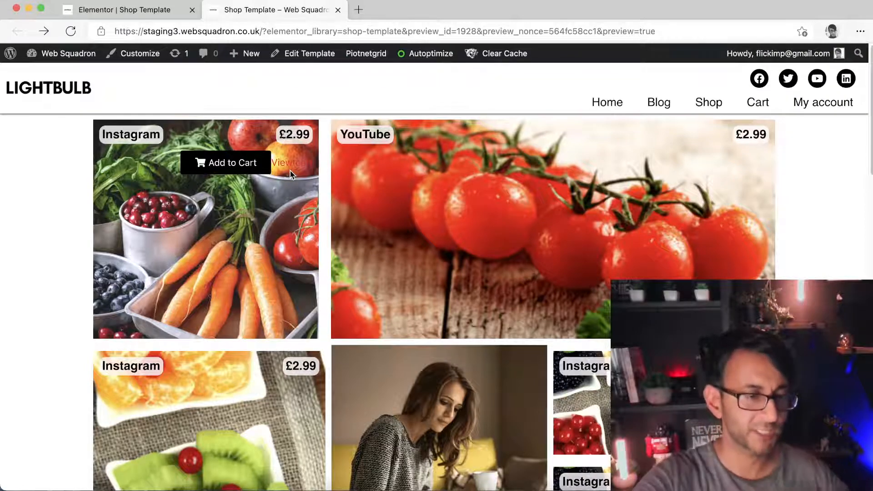
left_click(758, 103)
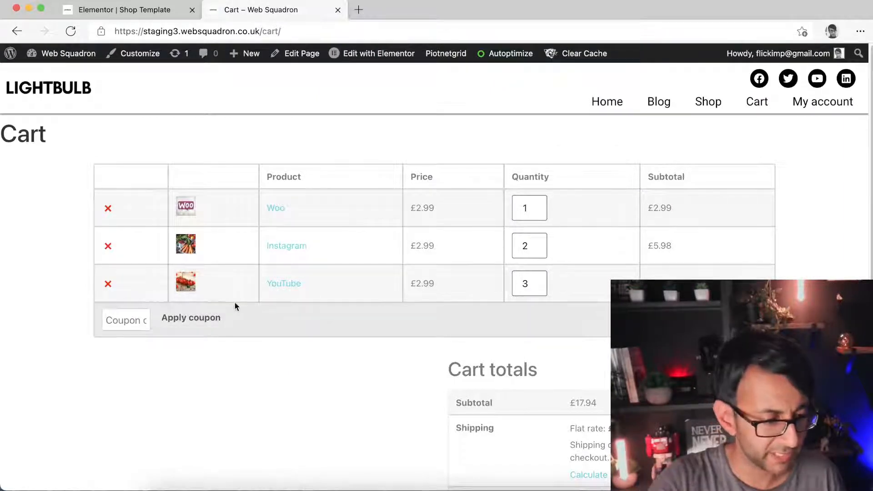
Remove YouTube, Woo and Instagram to empty the cart.
left_click(108, 283)
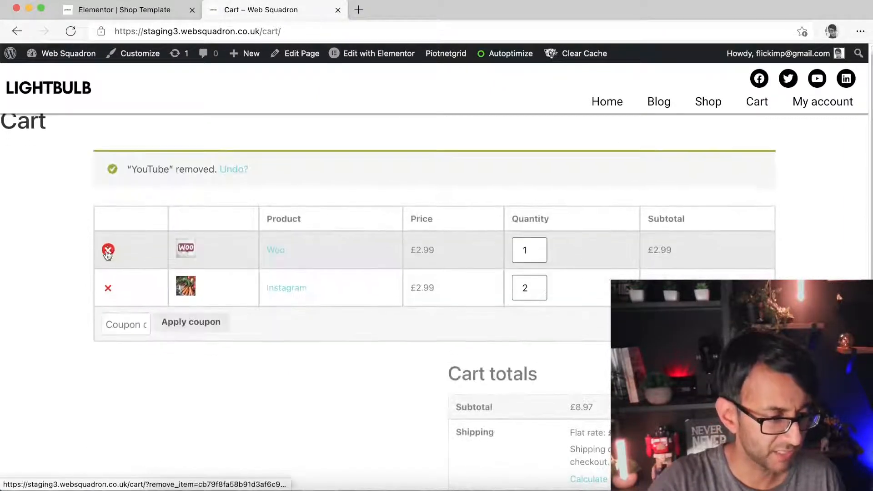
left_click(109, 242)
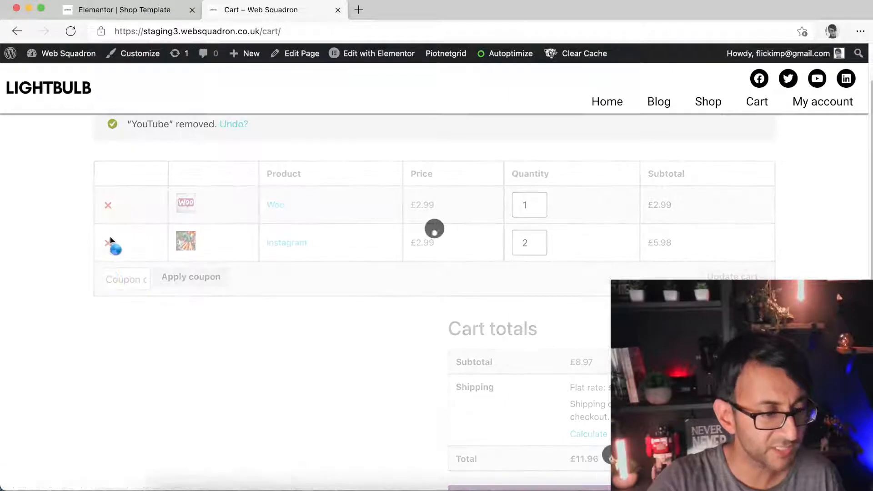
left_click(108, 203)
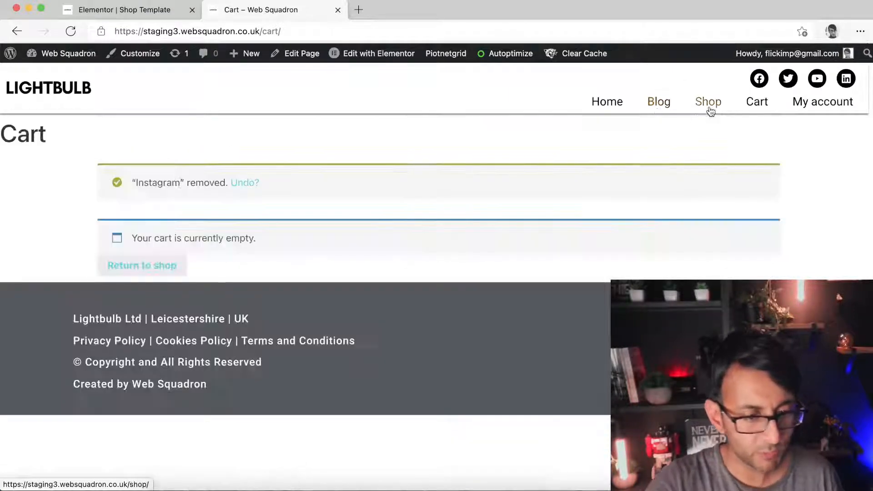
Add Instagram from its shop tile, confirm the cart holds one, and return to the shop.
left_click(710, 109)
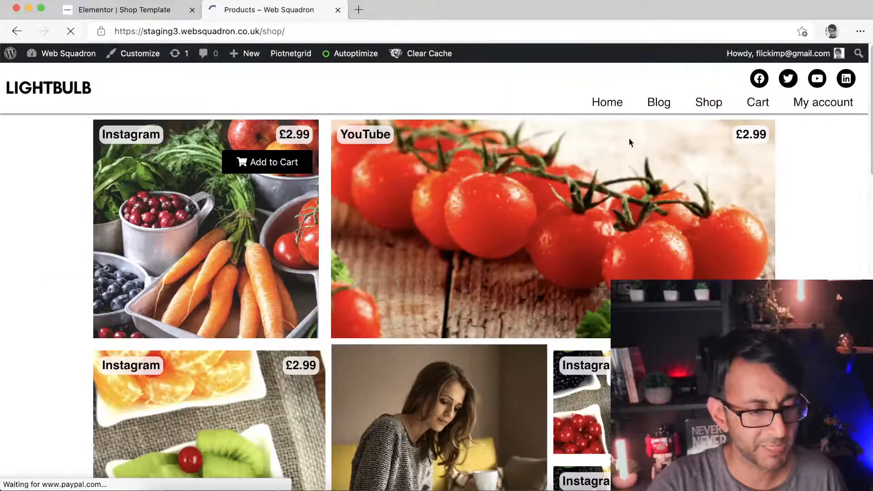
left_click(272, 169)
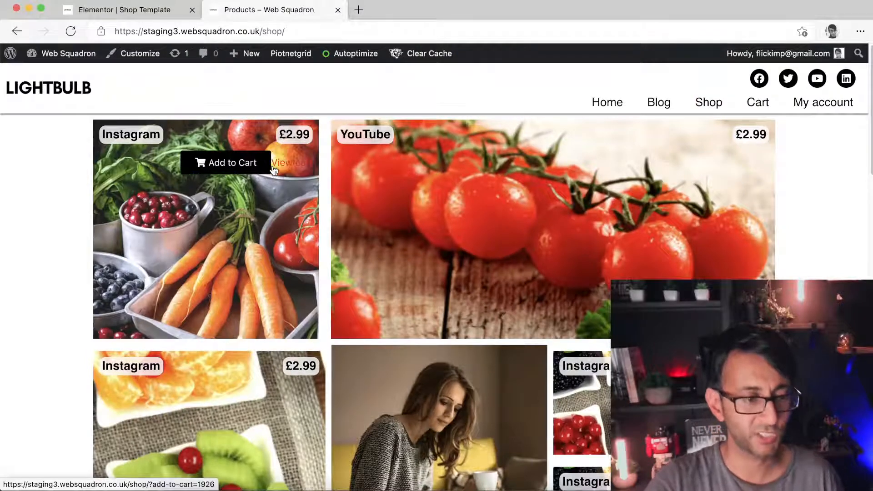
left_click(758, 103)
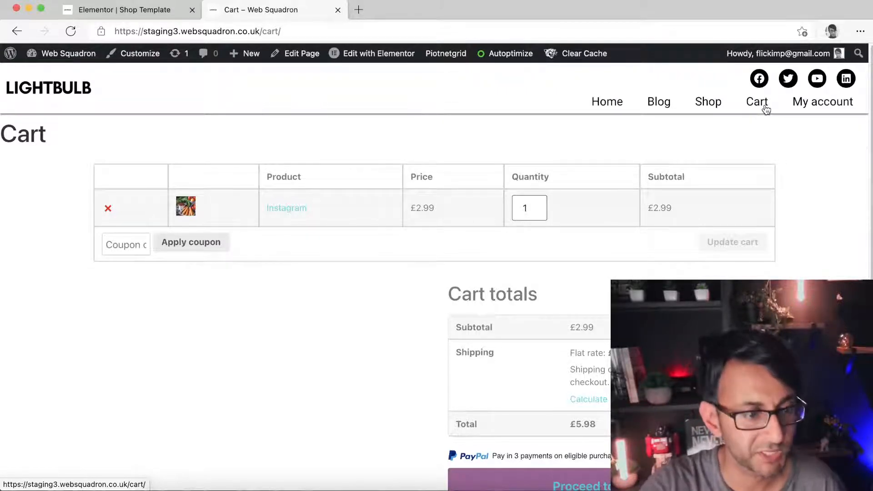
left_click(699, 105)
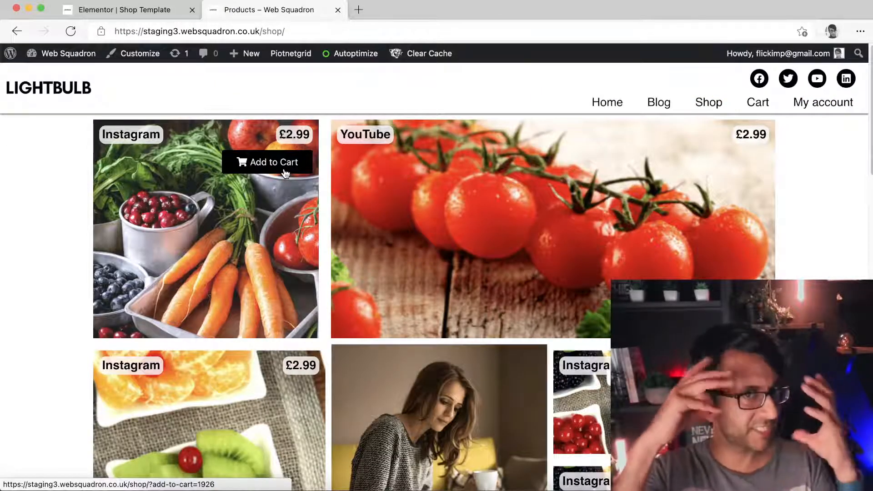
scroll(462, 308, "down", 1)
scroll(439, 316, "up", 1)
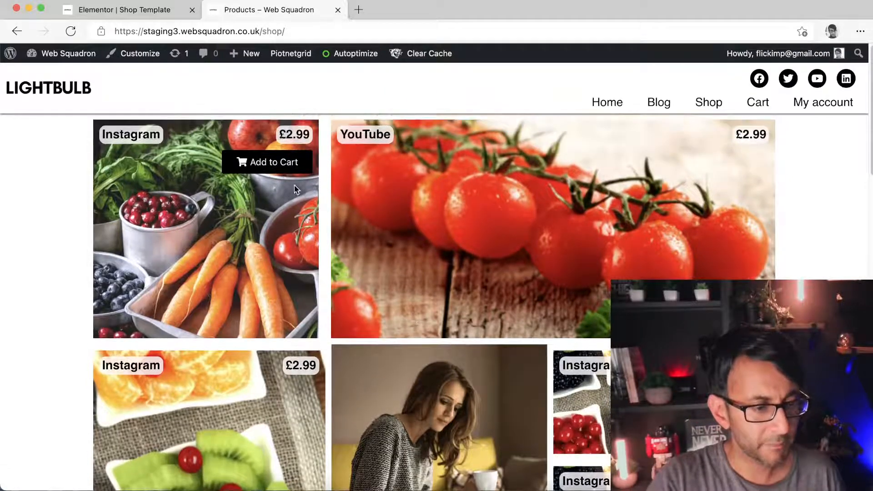
Close the shop tab and inspect the product tile column's background settings in the editor.
left_click(338, 9)
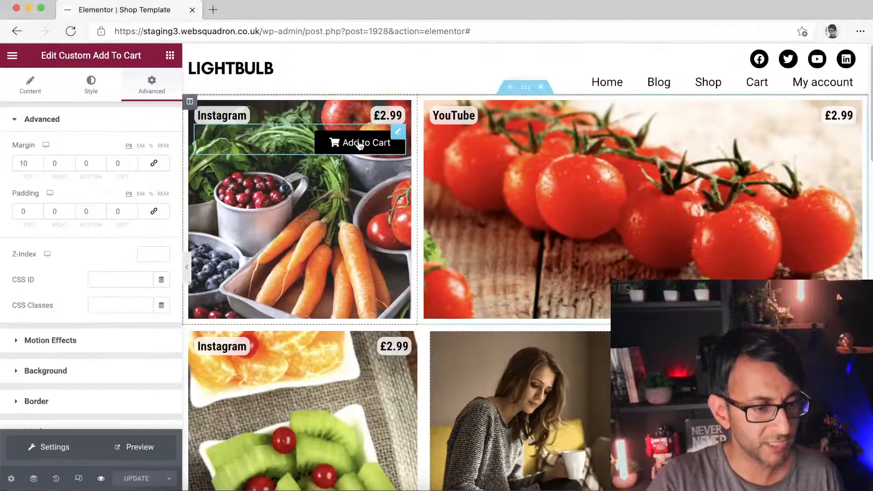
scroll(482, 301, "down", 2)
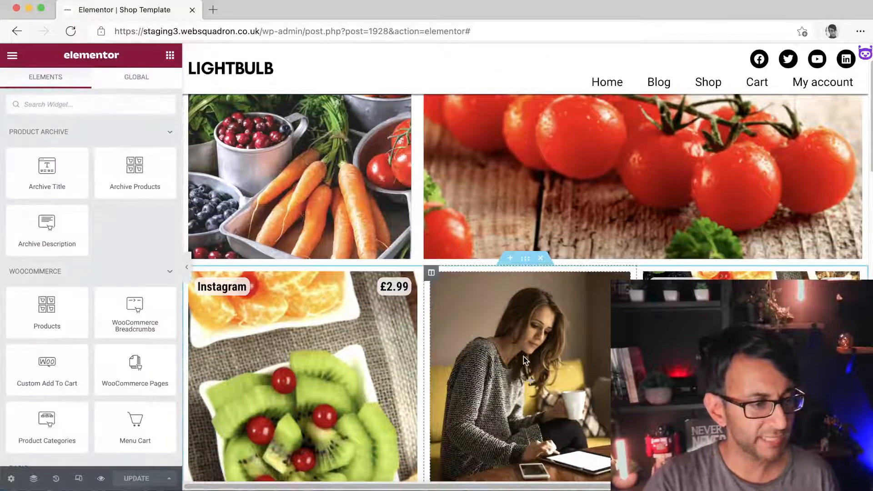
left_click(431, 273)
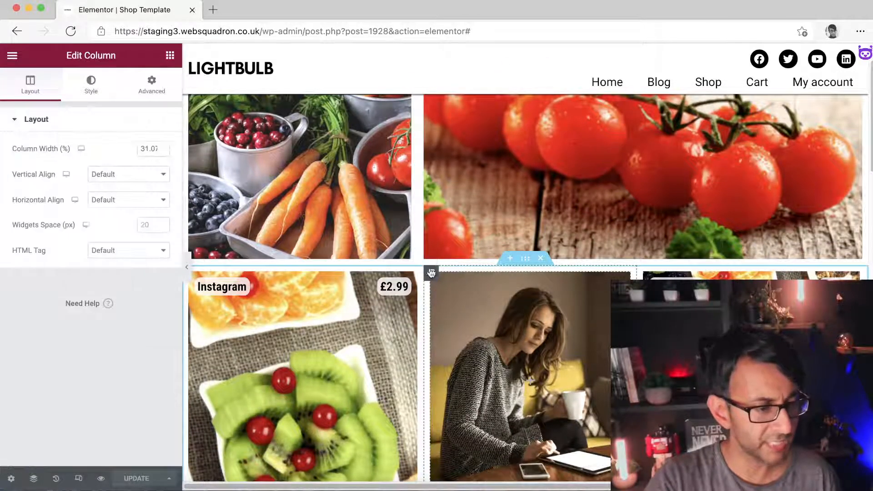
left_click(96, 89)
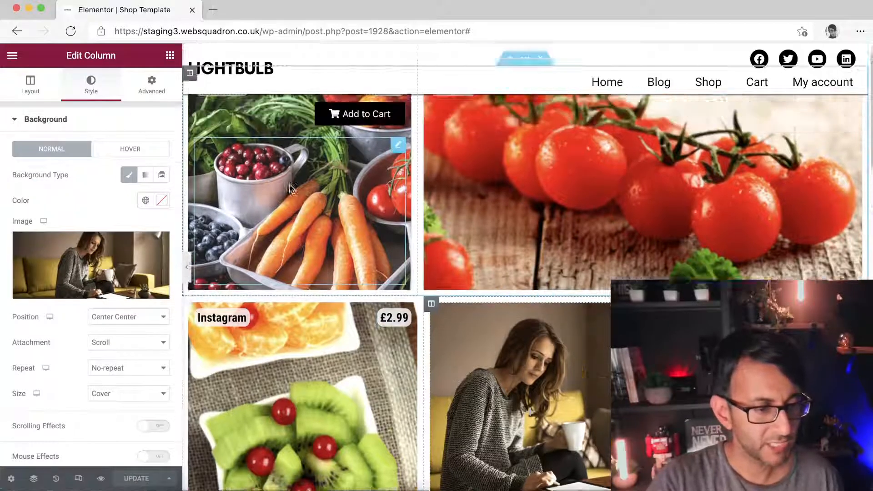
scroll(373, 141, "up", 2)
Copy the Instagram Add to Cart button and paste it into the lower photo column.
right_click(399, 134)
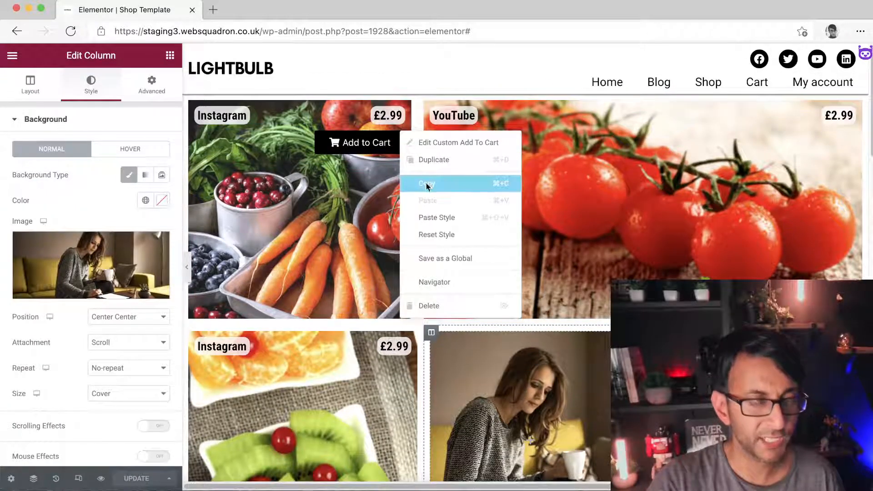
left_click(428, 183)
right_click(505, 359)
left_click(529, 397)
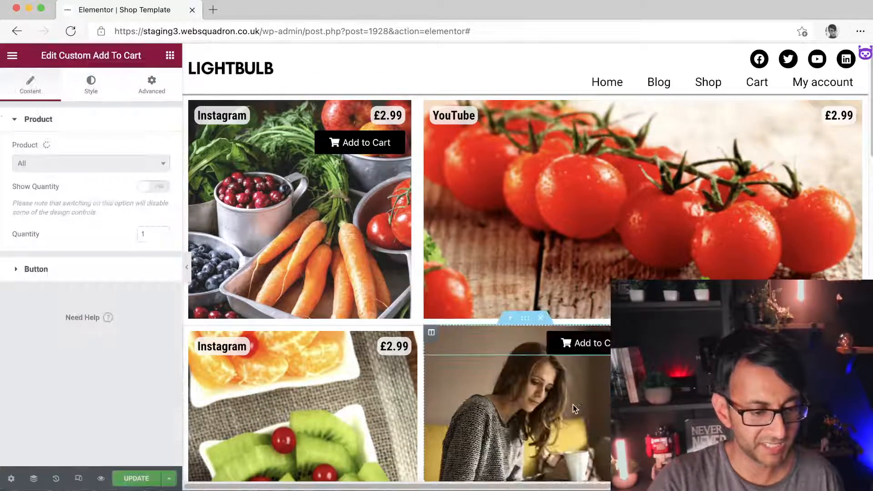
scroll(603, 402, "down", 1)
scroll(603, 401, "down", 1)
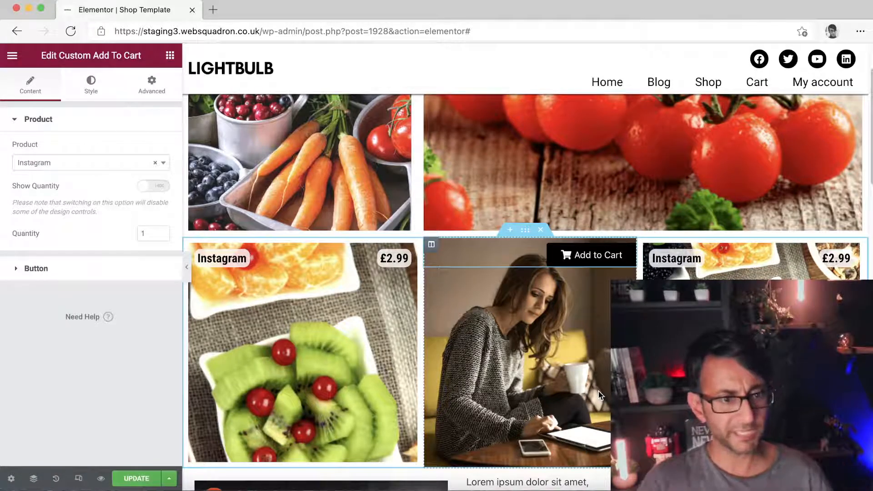
scroll(599, 395, "down", 10)
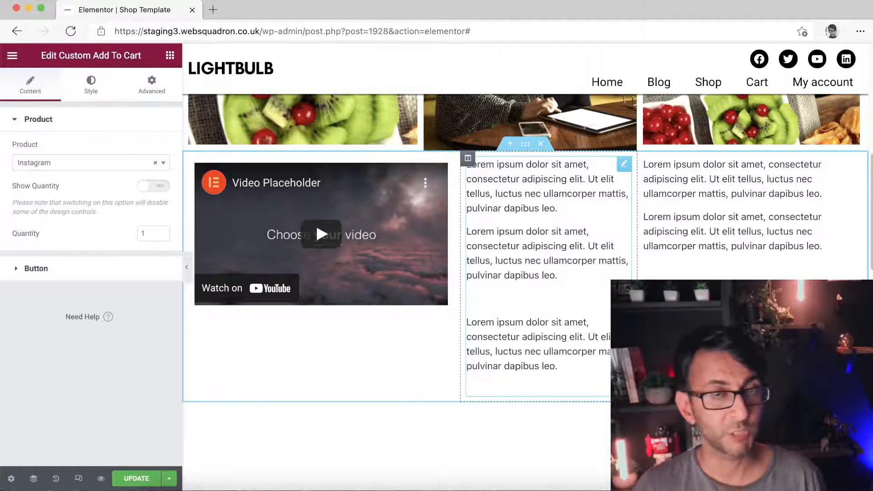
scroll(855, 180, "down", 10)
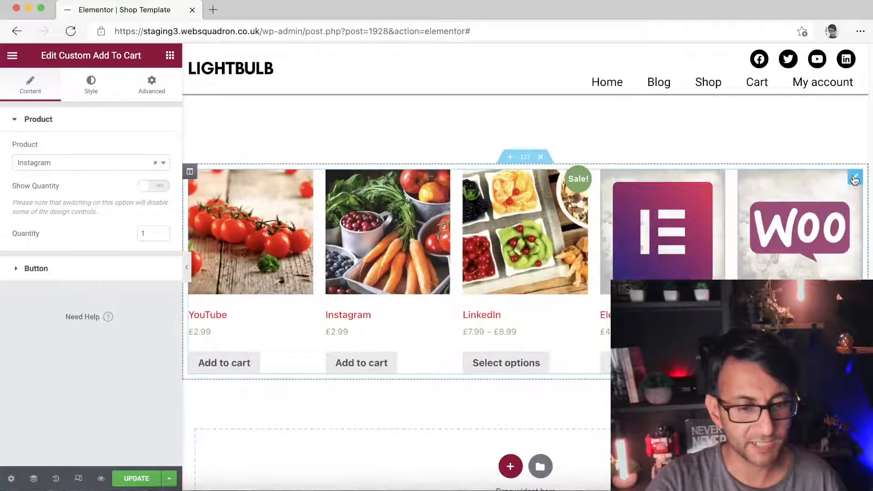
Change the Products grid from 5 to 3 columns and set its section width to 800.
left_click(855, 179)
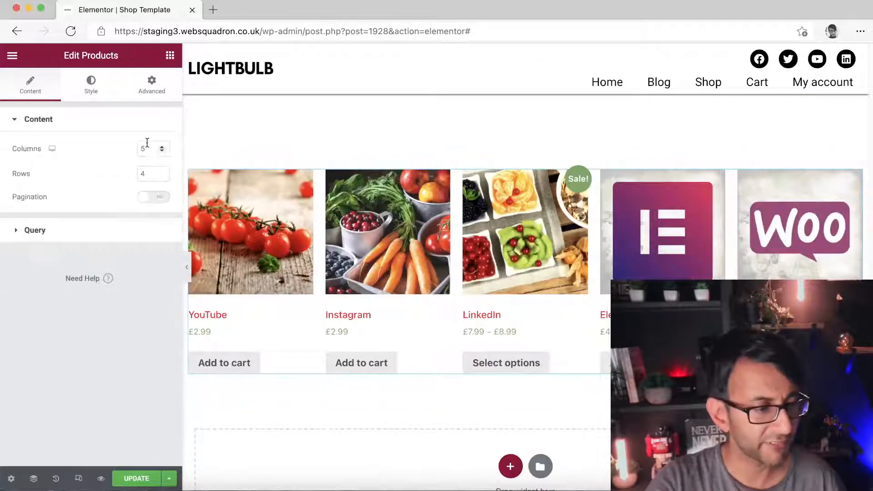
left_click_drag(152, 148, 127, 146)
type("3")
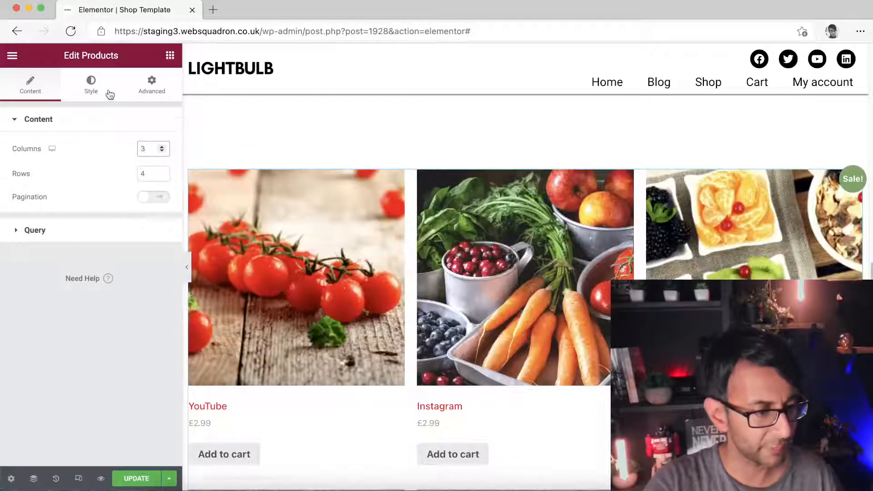
left_click(73, 97)
left_click(523, 160)
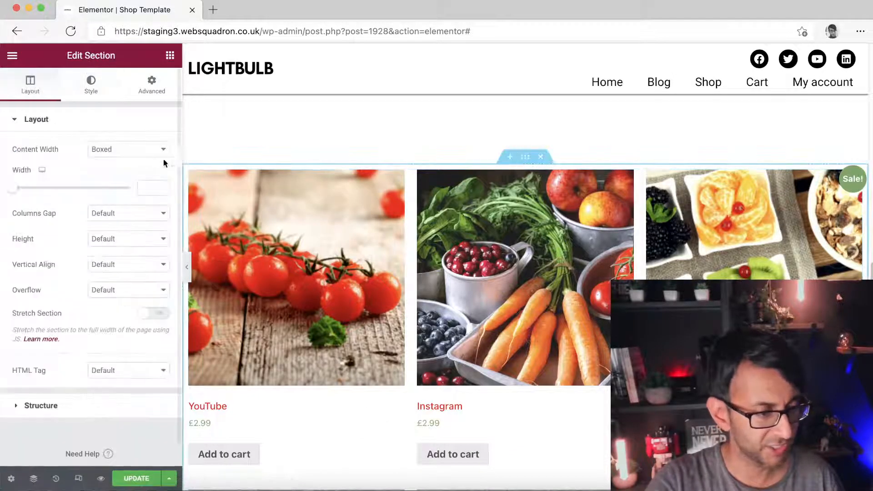
left_click(151, 189)
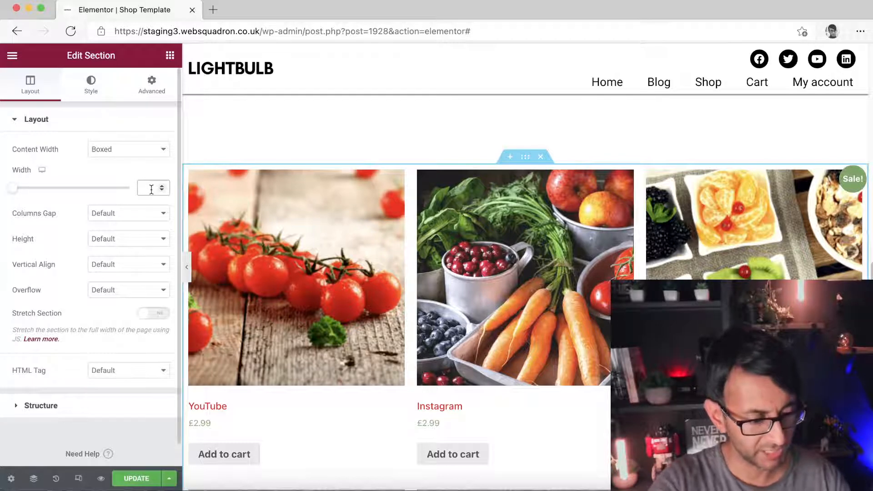
type("800")
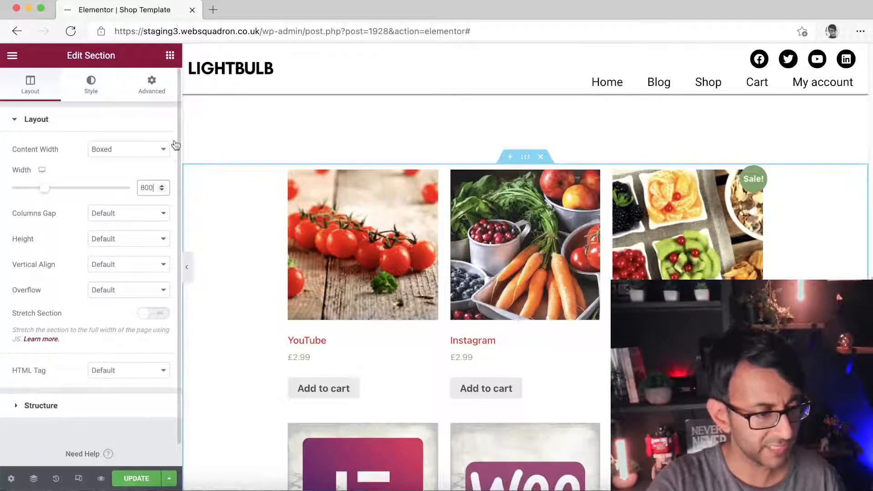
left_click(98, 93)
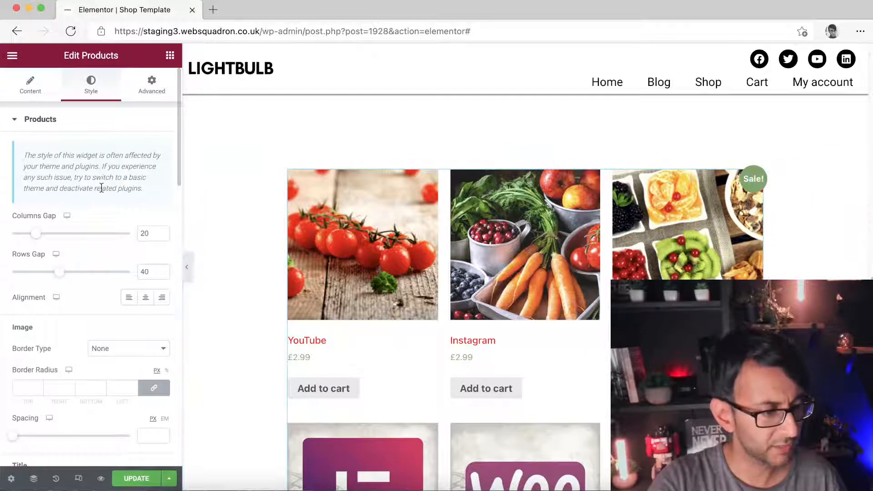
Limit the Products grid to 1 row and centre its titles, prices and buttons.
left_click(45, 91)
left_click(151, 175)
key("BackSpace")
type("1")
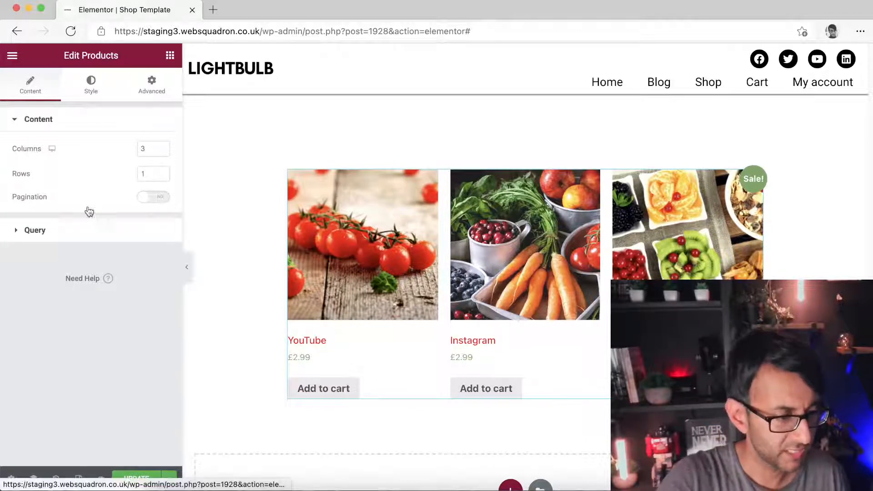
left_click(91, 84)
left_click(145, 297)
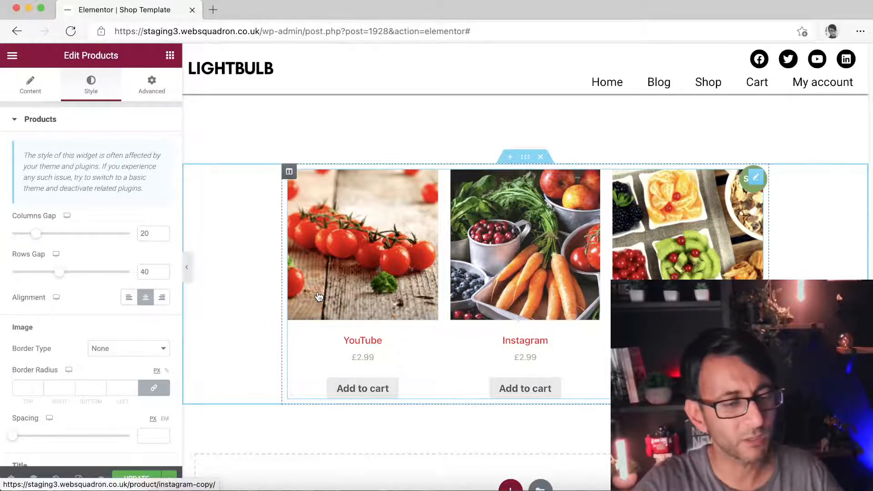
scroll(580, 279, "up", 8)
scroll(580, 279, "down", 8)
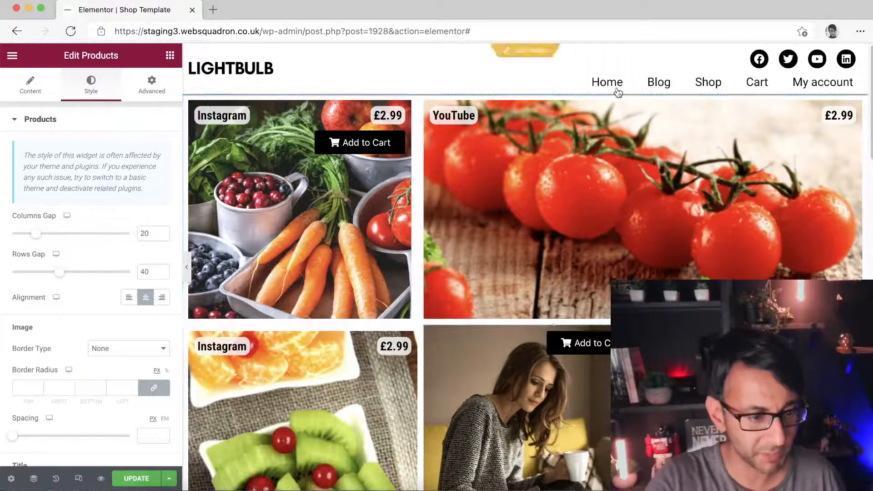
Update the Shop Template and preview it in a new tab.
left_click(137, 478)
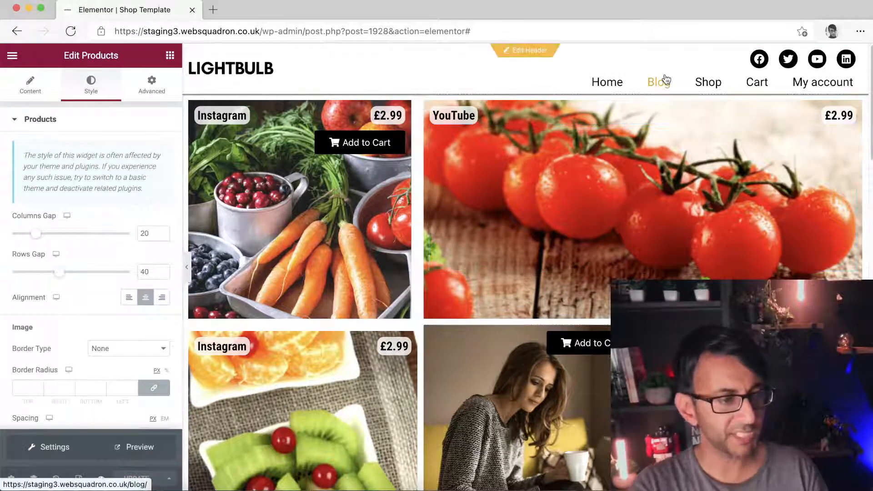
left_click(607, 84)
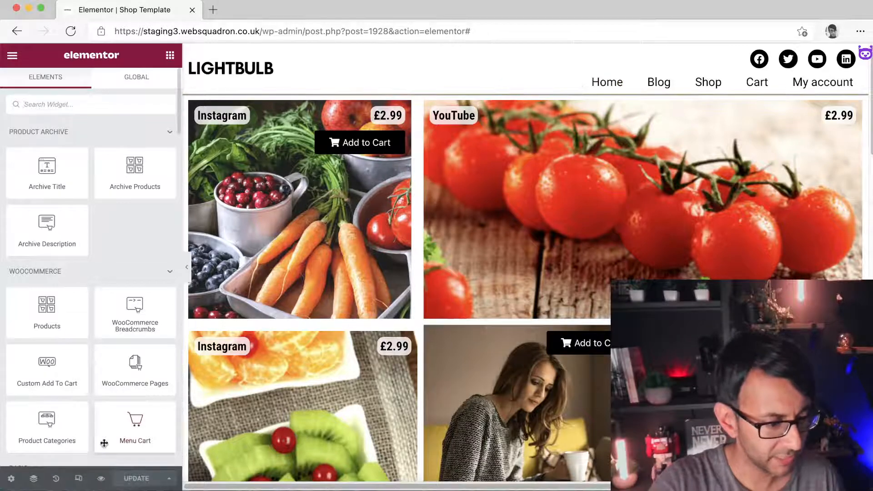
left_click(102, 478)
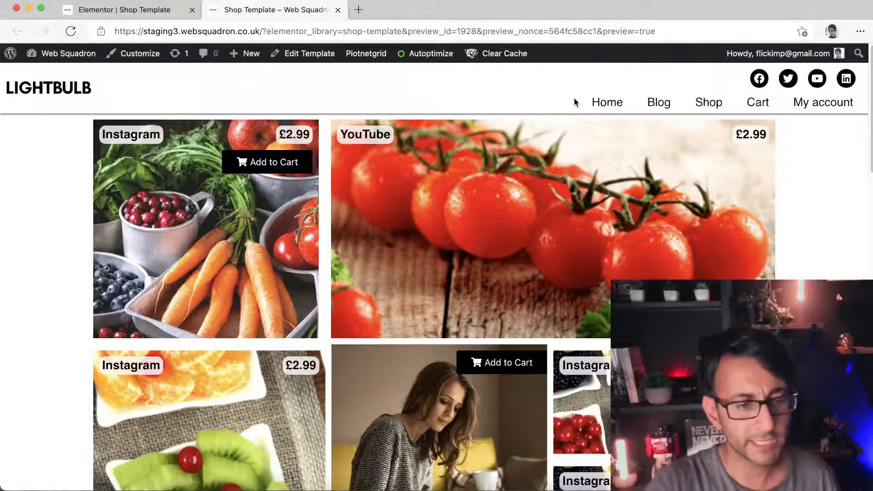
Visit the Blog page, then go Home and scroll through the Electric page.
left_click(654, 104)
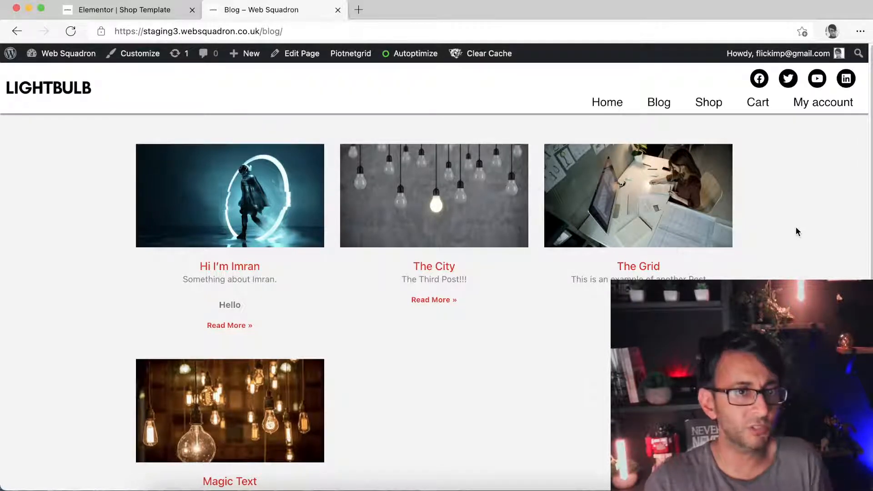
left_click(600, 105)
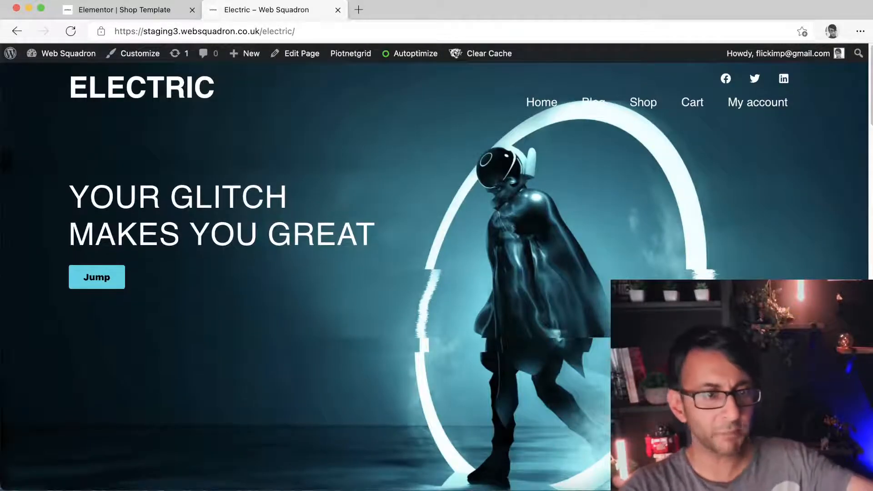
scroll(437, 277, "down", 6)
scroll(436, 278, "down", 10)
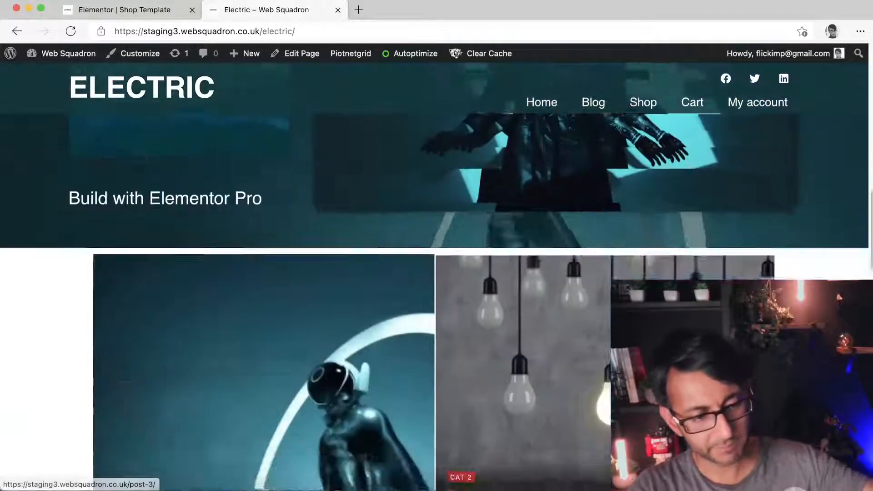
scroll(437, 277, "up", 14)
scroll(437, 277, "down", 6)
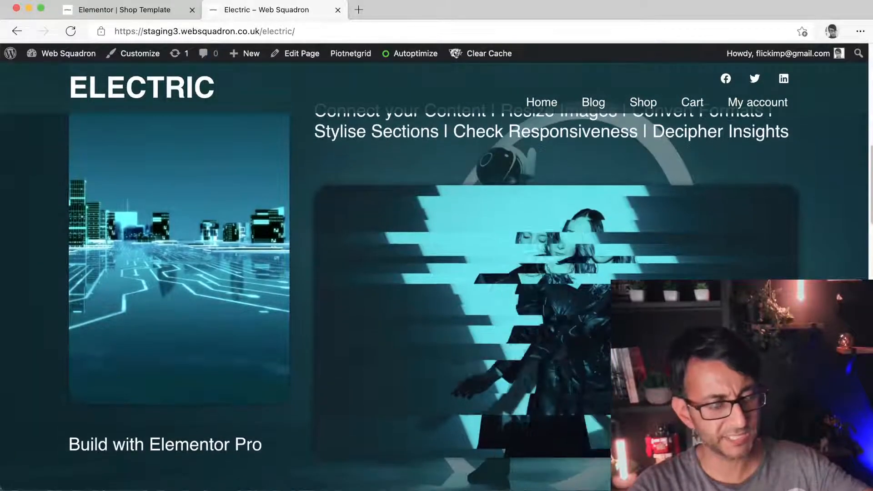
scroll(476, 278, "down", 3)
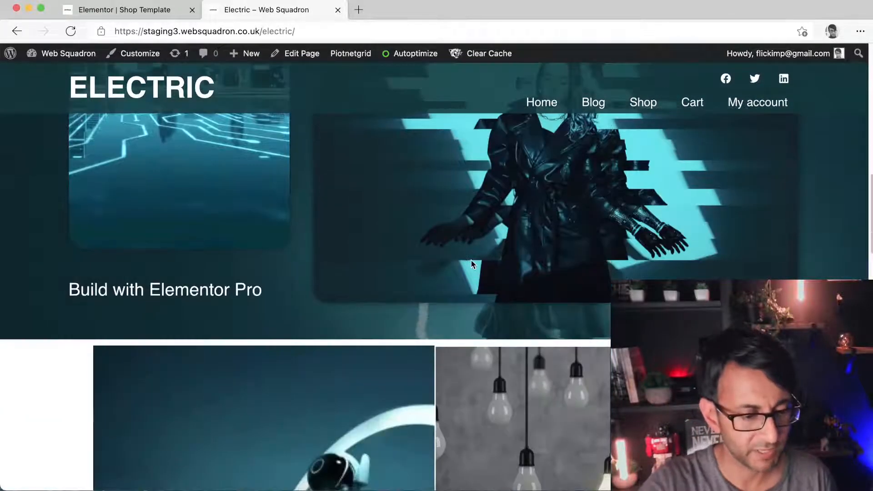
scroll(482, 296, "up", 9)
scroll(470, 334, "down", 6)
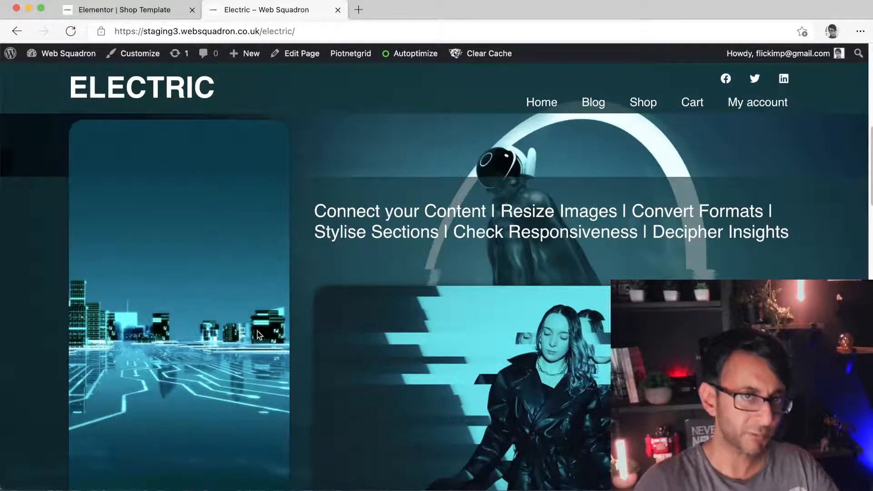
scroll(543, 320, "down", 3)
scroll(543, 320, "down", 6)
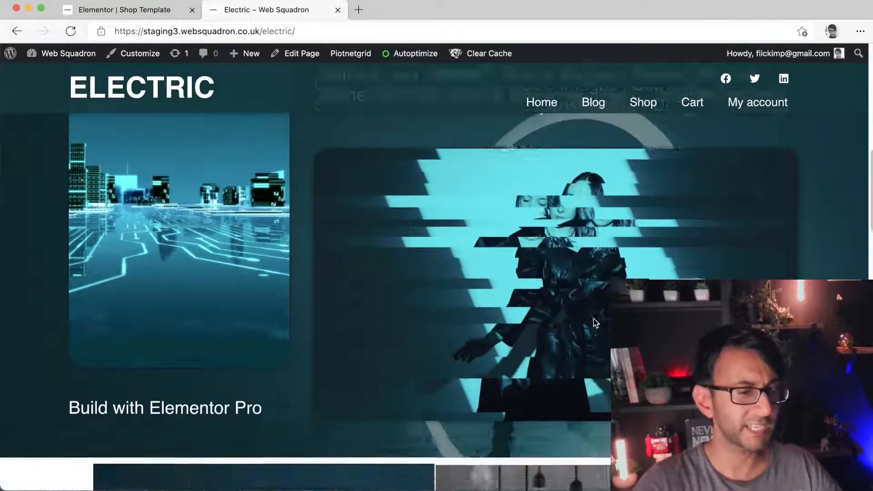
scroll(543, 348, "down", 8)
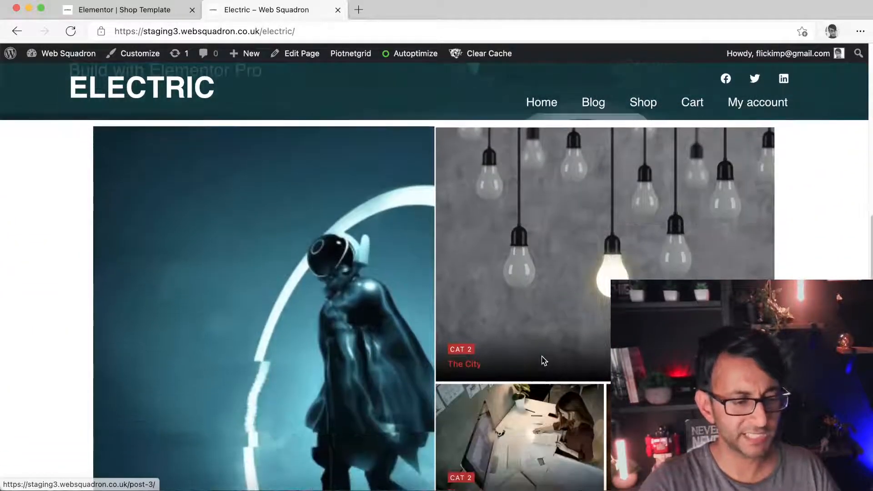
scroll(545, 361, "down", 10)
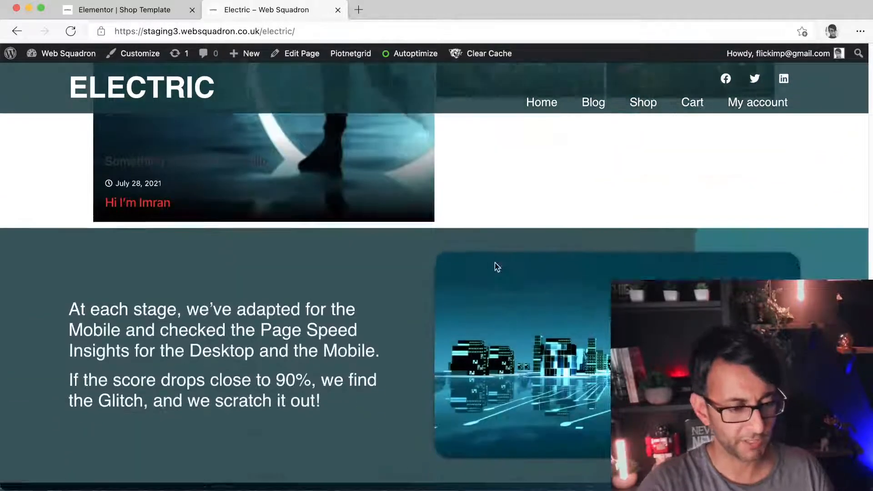
scroll(68, 322, "down", 1)
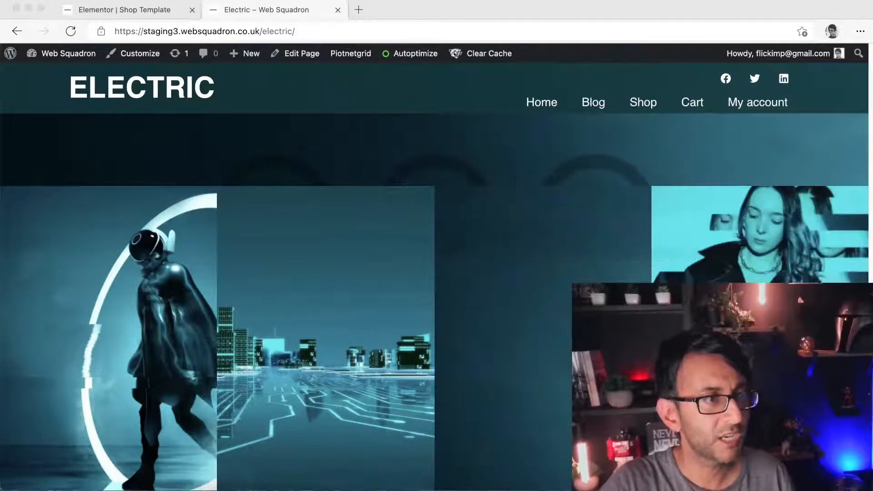
left_click(645, 109)
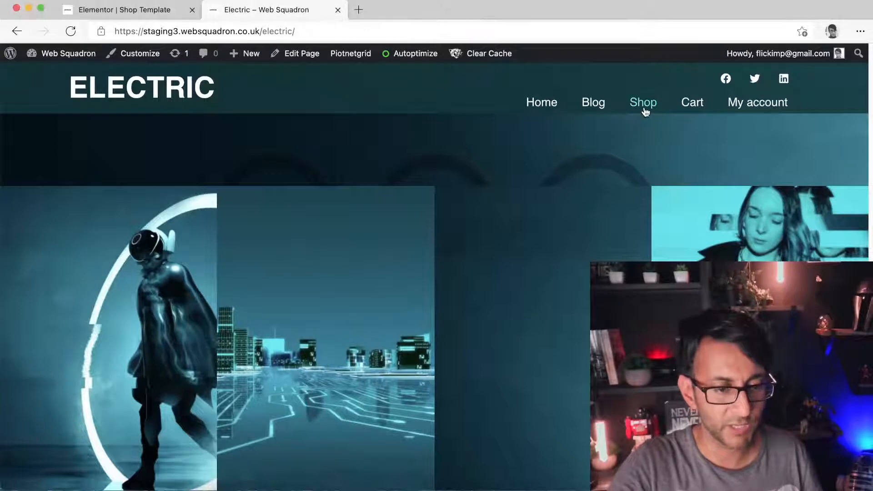
Open the live Shop page from the site's navigation menu.
left_click(645, 109)
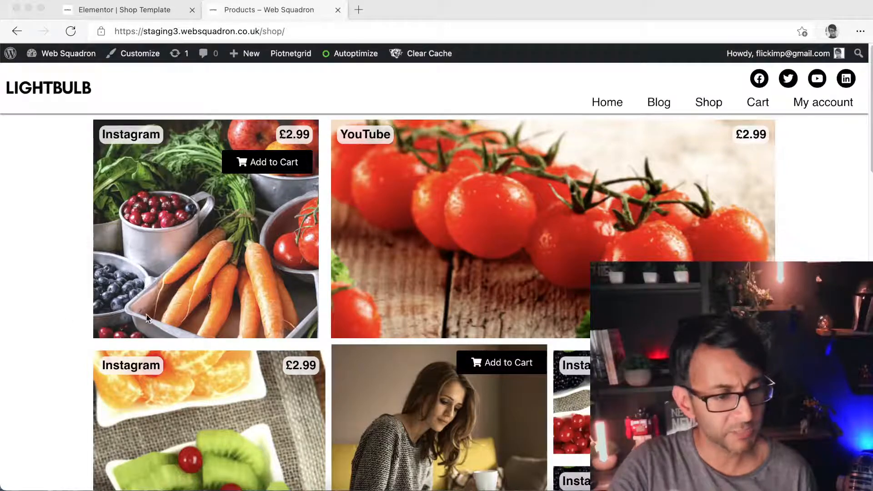
scroll(457, 296, "down", 4)
scroll(511, 308, "up", 4)
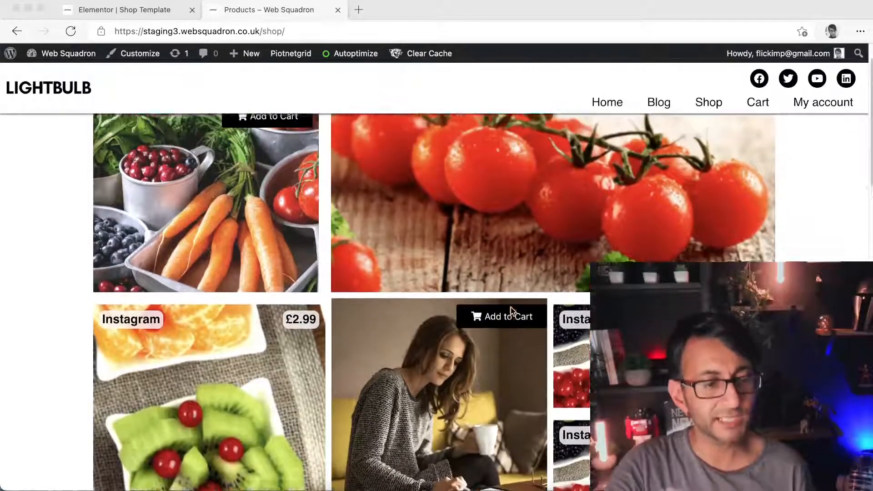
scroll(521, 327, "down", 2)
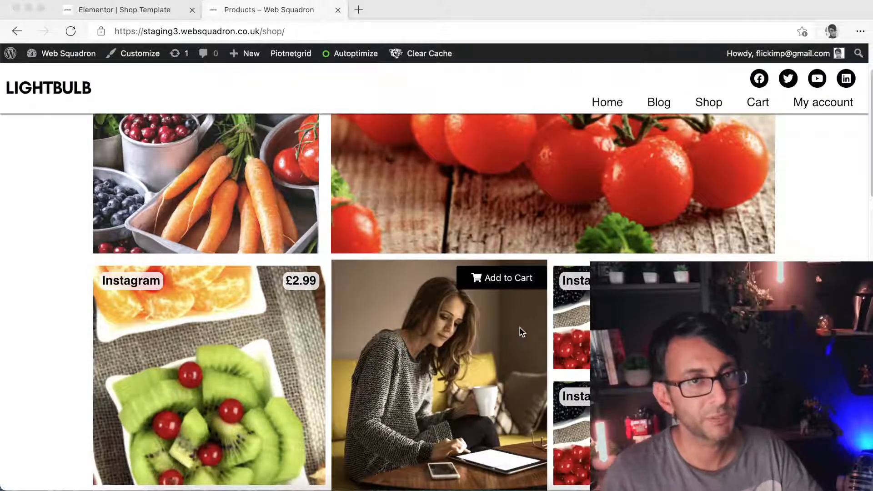
scroll(521, 326, "up", 2)
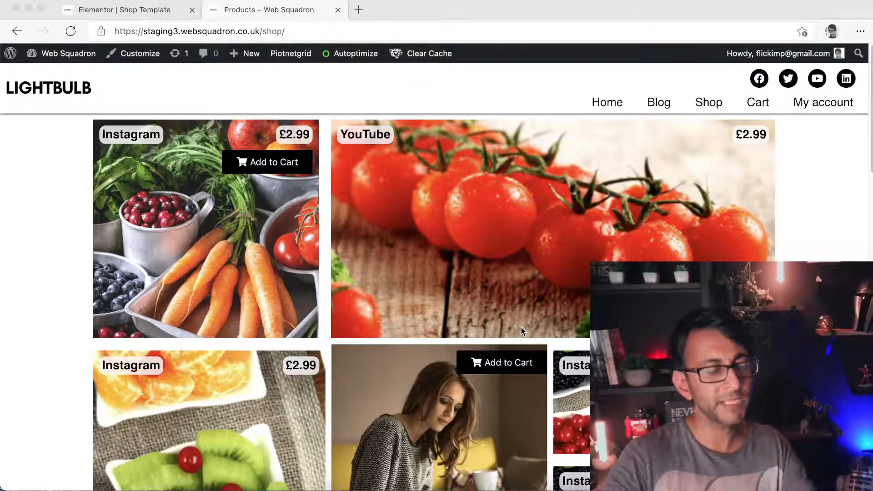
Close the shop tab and give the orange-and-kiwi tile's column a 50 px top margin, then save.
left_click(338, 11)
left_click(338, 12)
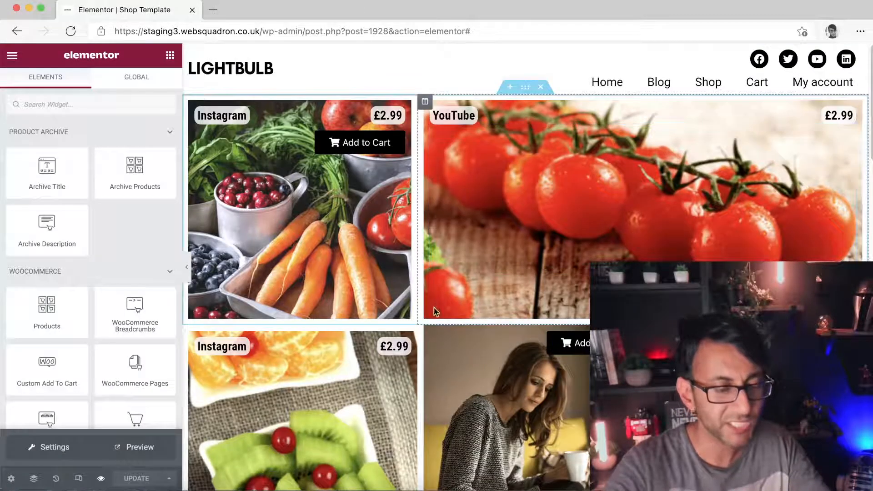
left_click(525, 318)
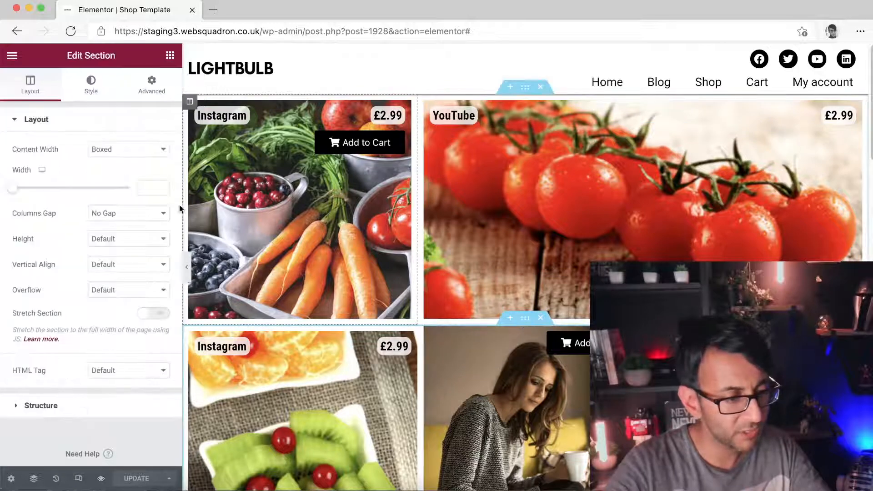
left_click(190, 333)
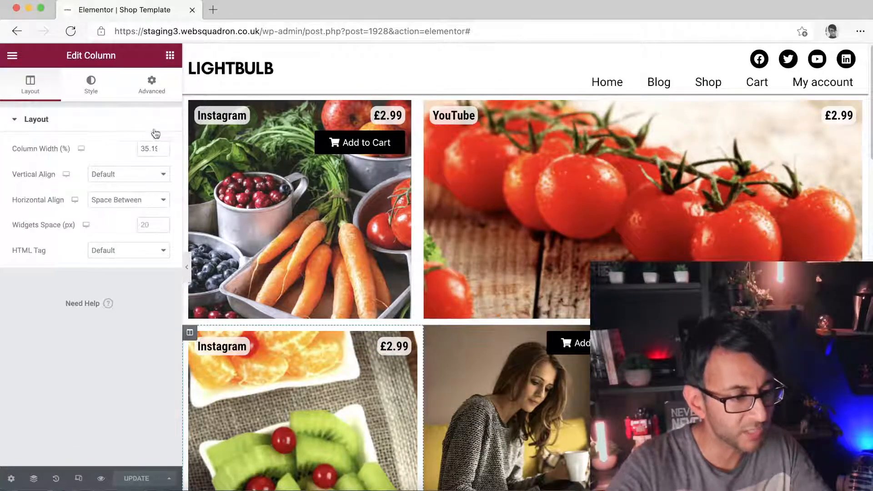
left_click(152, 85)
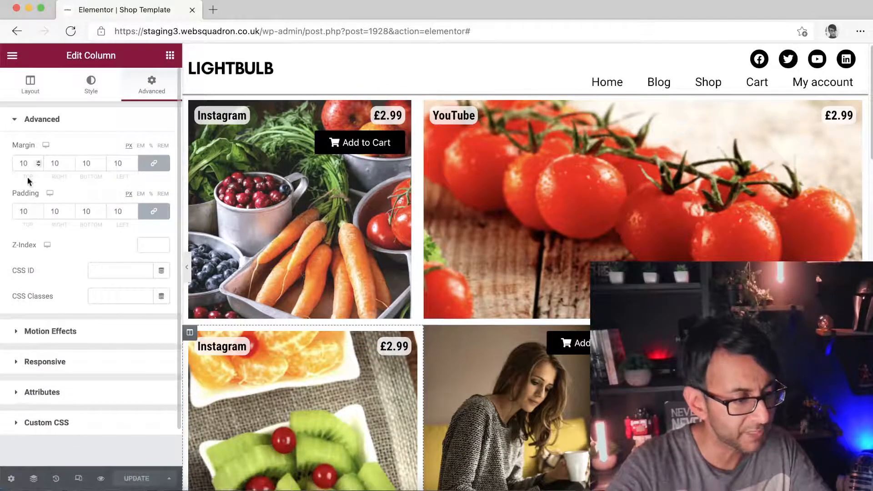
left_click_drag(28, 211, 14, 207)
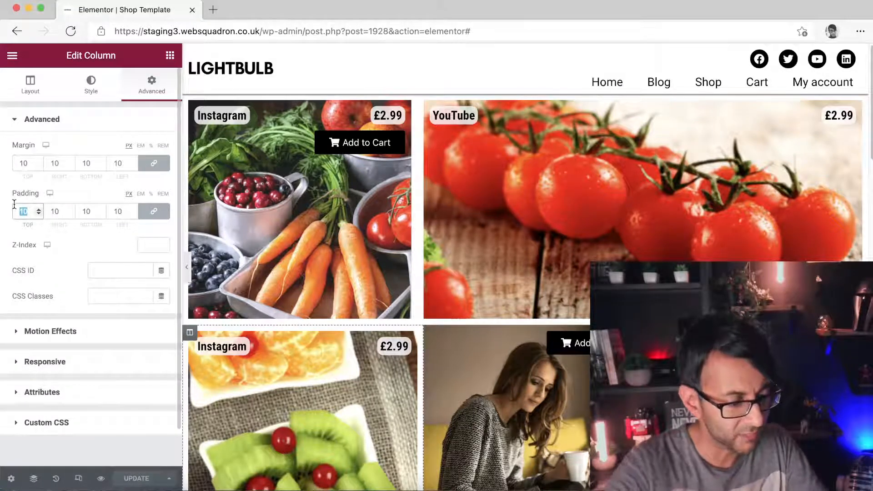
type("50")
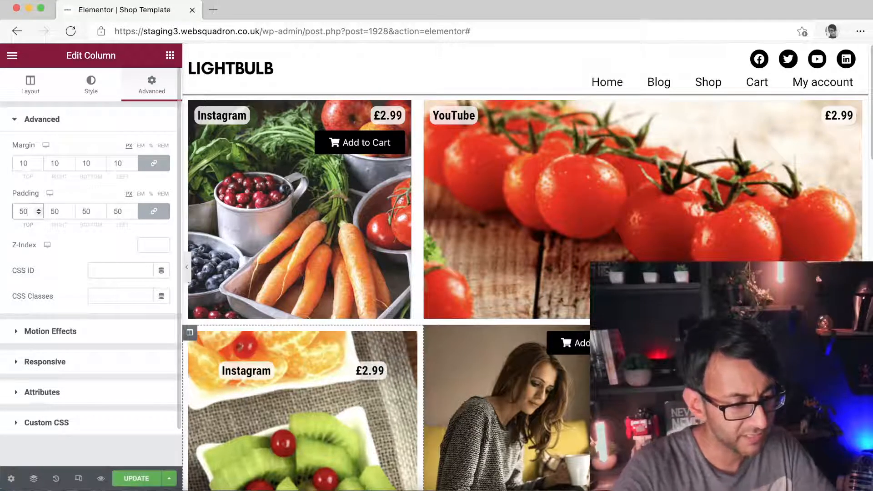
key("BackSpace")
key("BackSpace")
type("10")
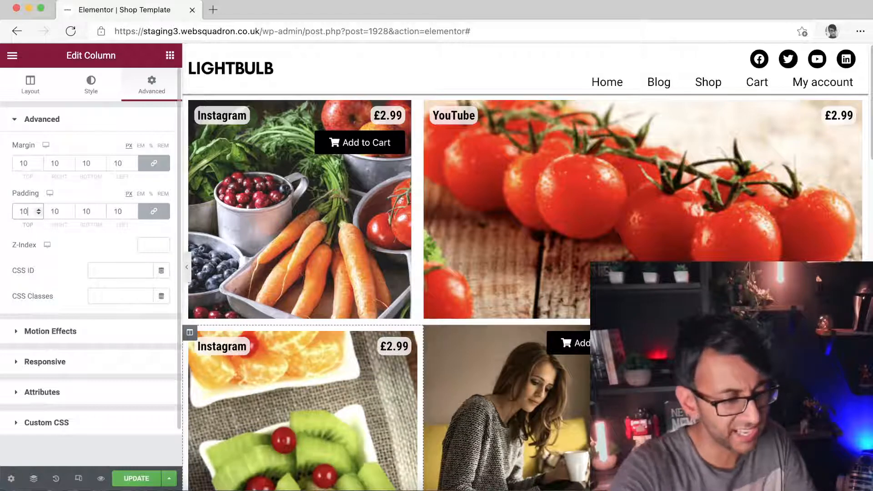
double_click(18, 162)
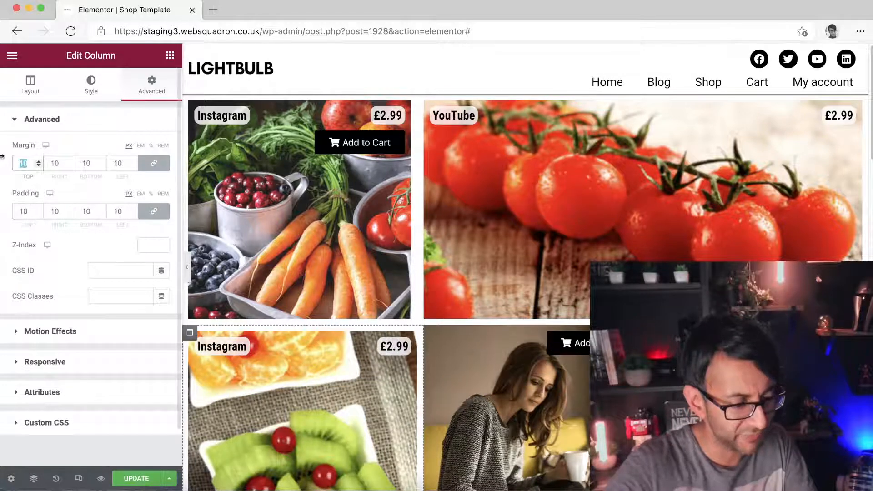
type("50")
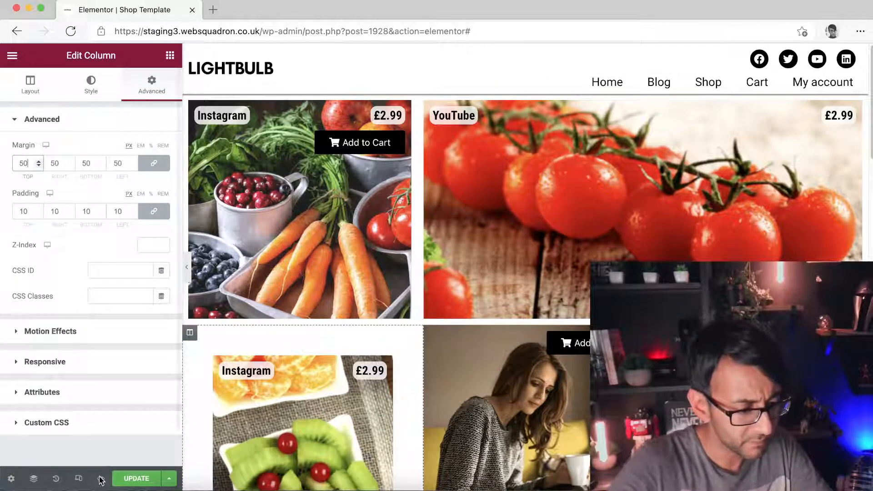
left_click(137, 478)
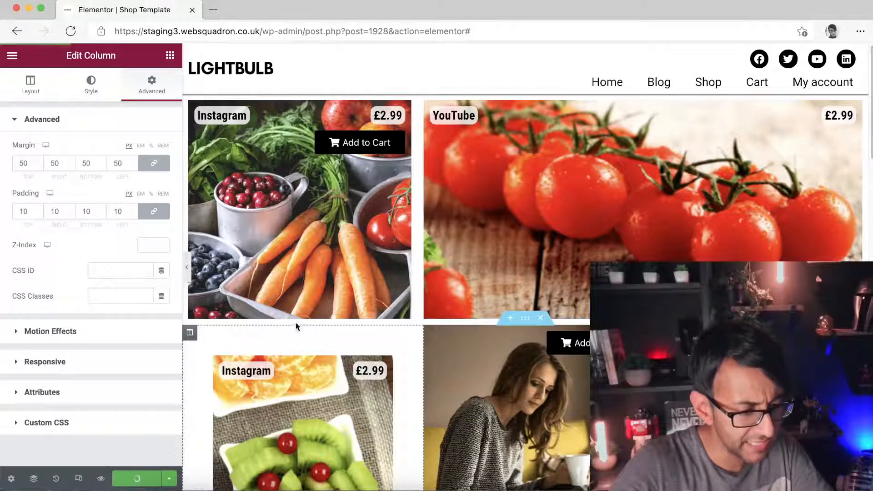
Give the lower product section a Classic black background, save, and open the preview.
left_click(525, 318)
left_click(120, 93)
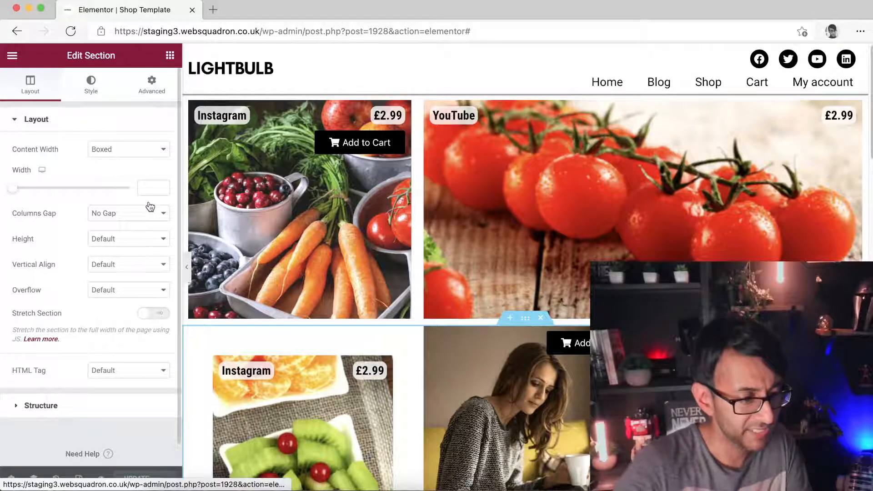
left_click(113, 176)
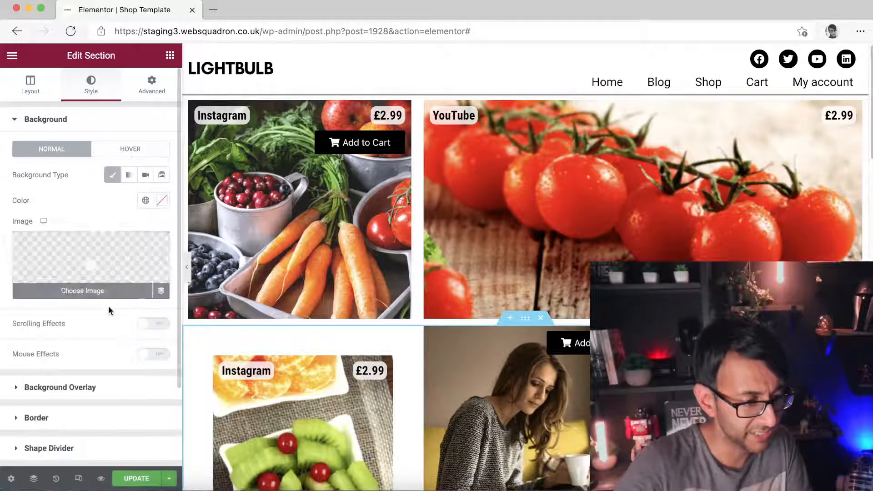
left_click(146, 200)
left_click(94, 363)
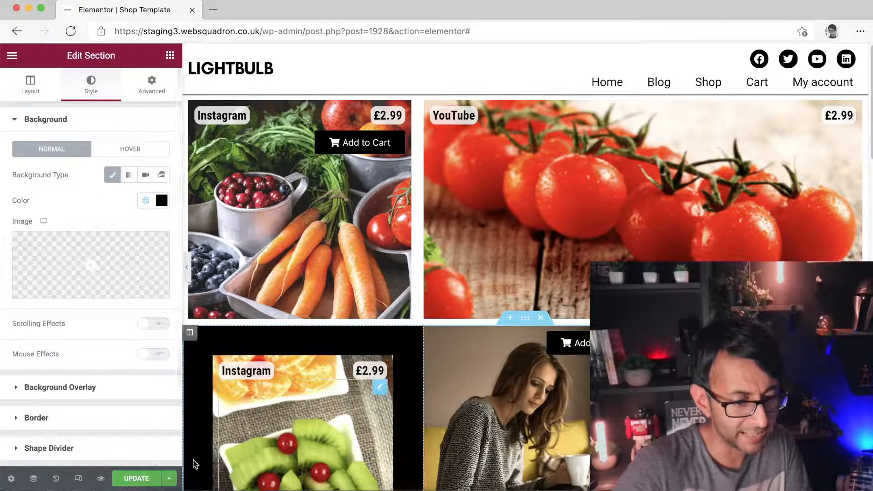
left_click(136, 479)
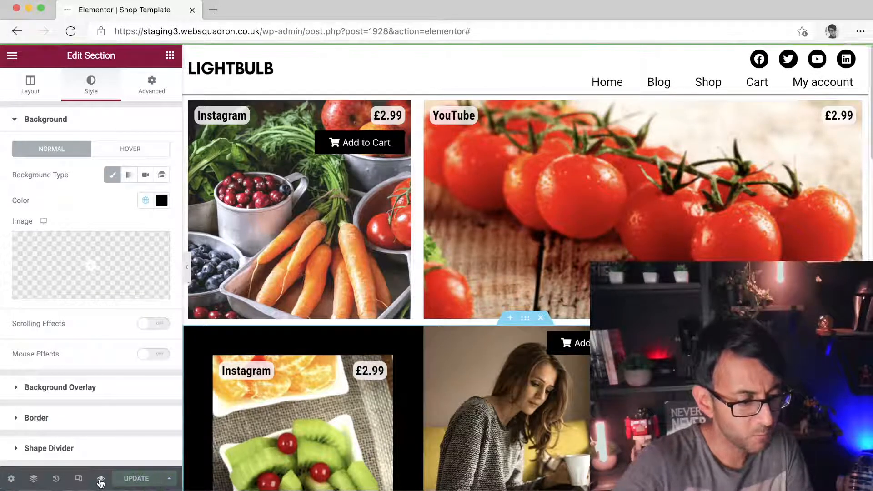
left_click(139, 448)
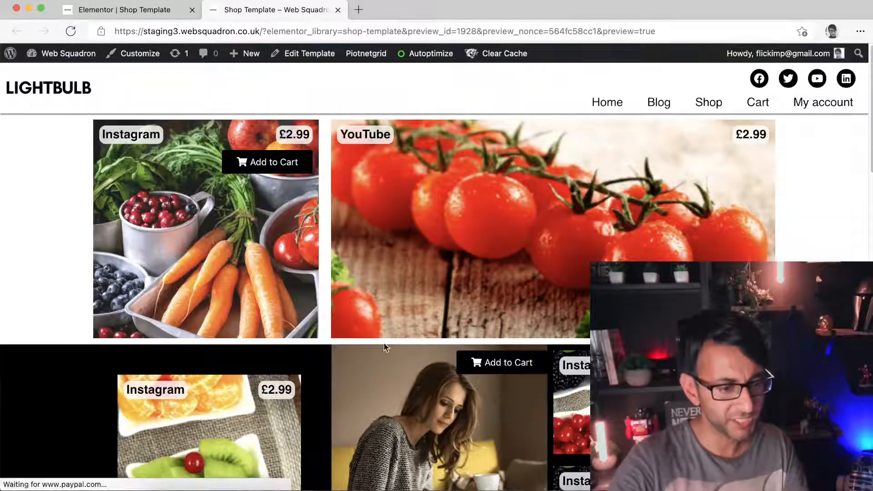
Scroll the preview to inspect the black-backed product row, then return to the Shop Template editor.
scroll(423, 344, "down", 5)
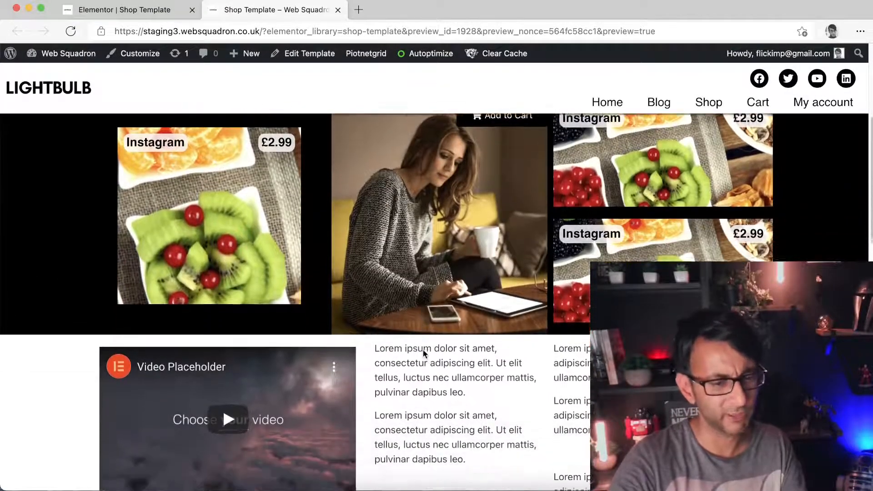
scroll(423, 350, "up", 5)
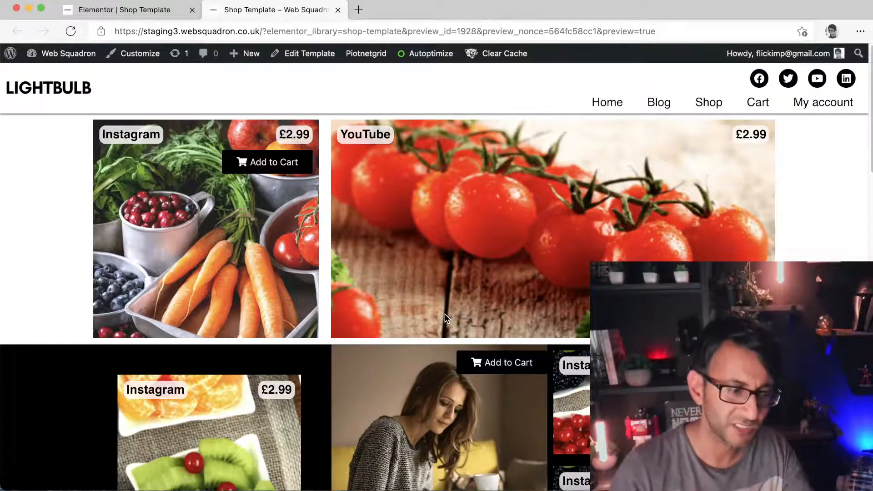
scroll(448, 318, "down", 4)
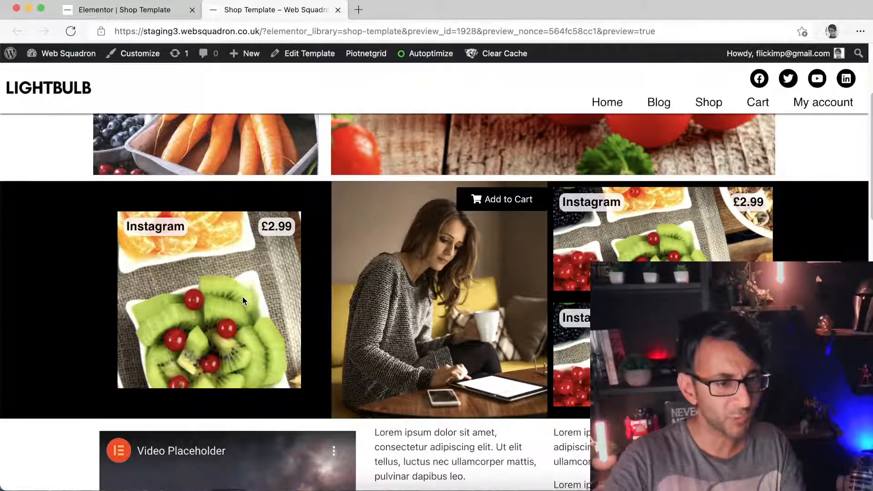
left_click(161, 15)
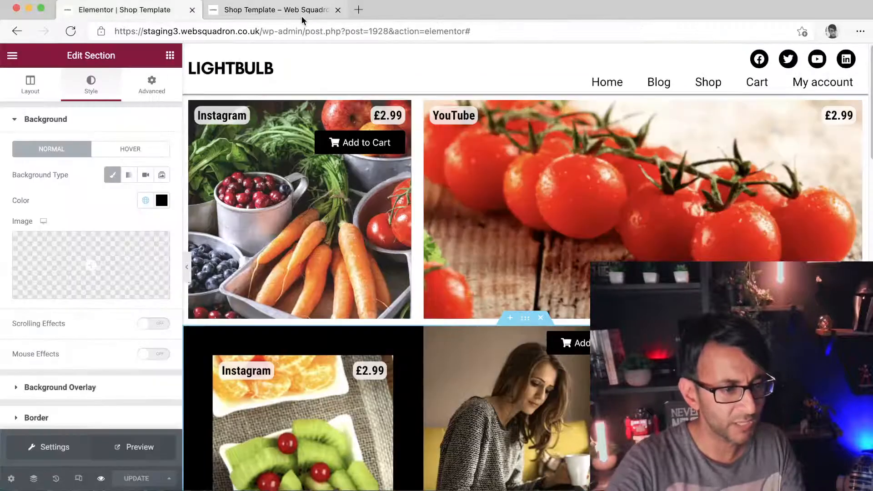
Close the preview and set the orange-and-kiwi column's entrance animation to Fade In Left, then Update.
left_click(302, 16)
left_click(338, 11)
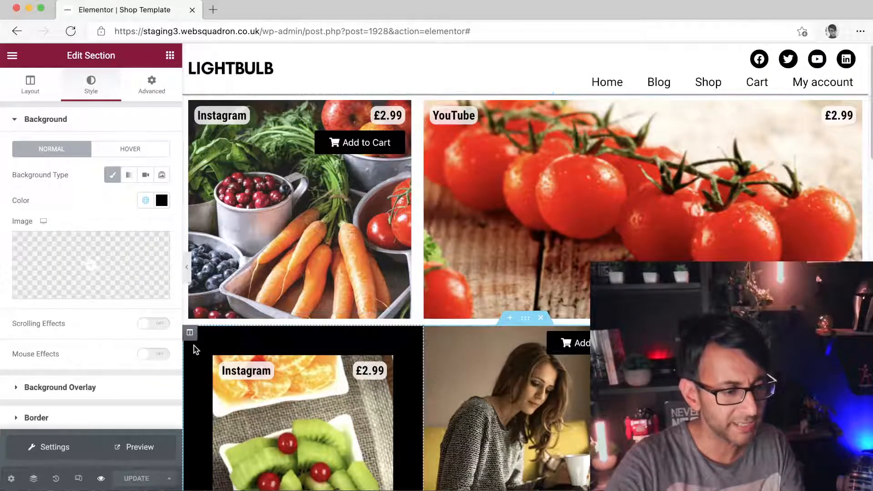
left_click(190, 333)
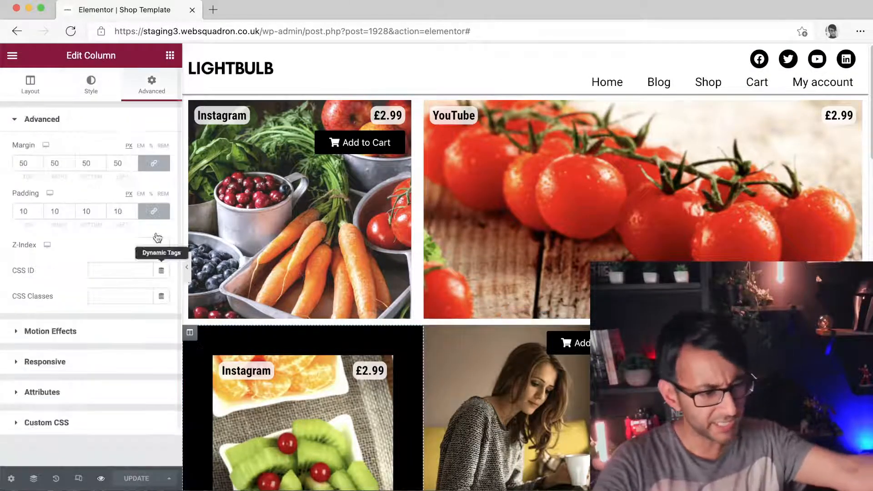
left_click(81, 332)
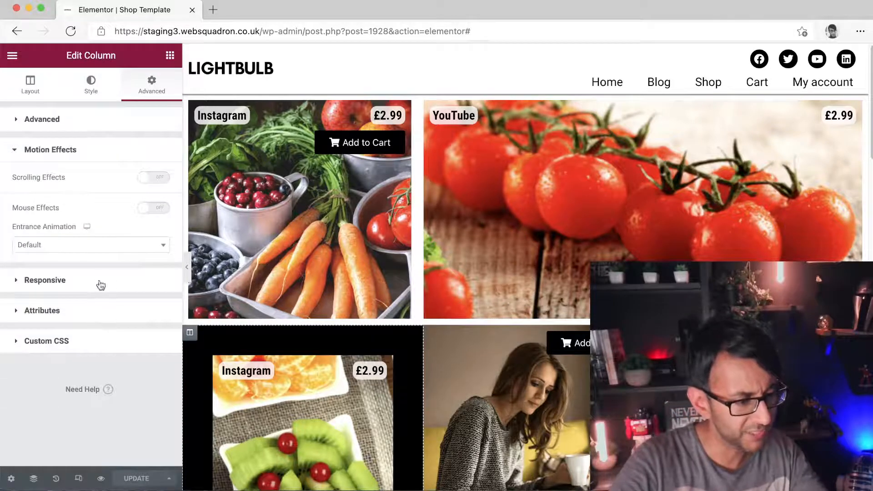
left_click(105, 248)
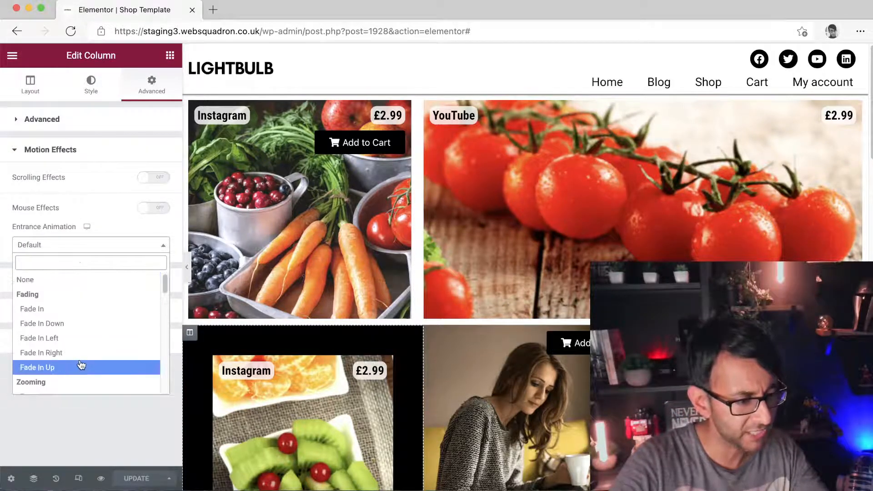
left_click(90, 340)
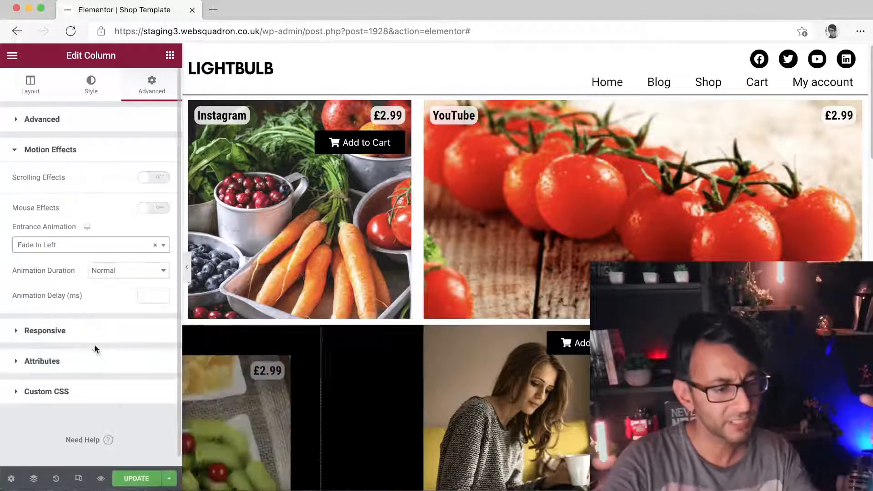
left_click(135, 478)
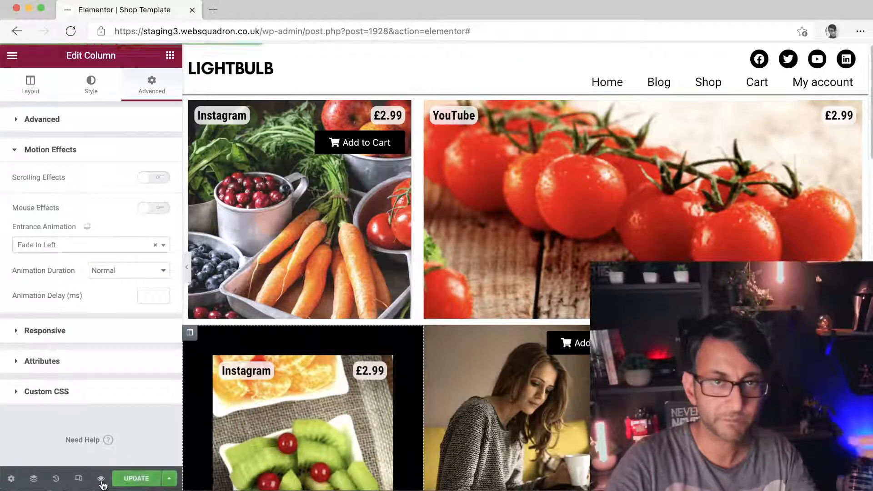
Preview the template, reload it to replay the Fade In Left animation, then close the preview.
mouse_move(101, 482)
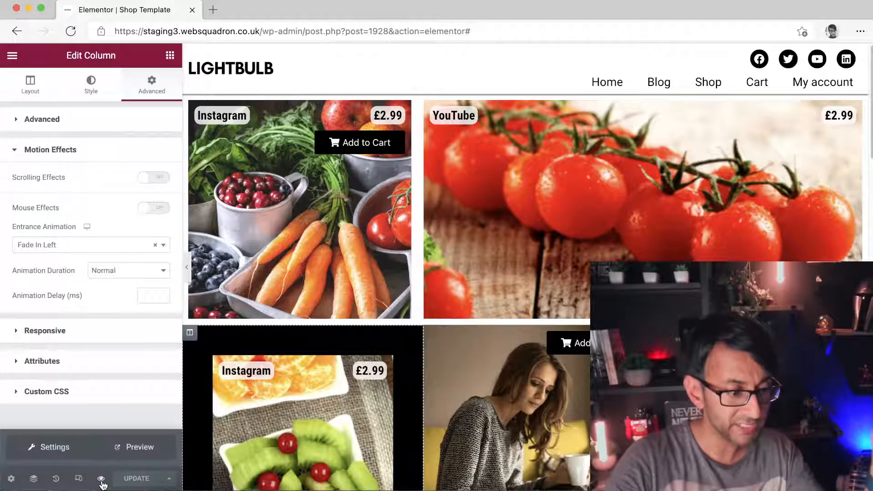
left_click(132, 450)
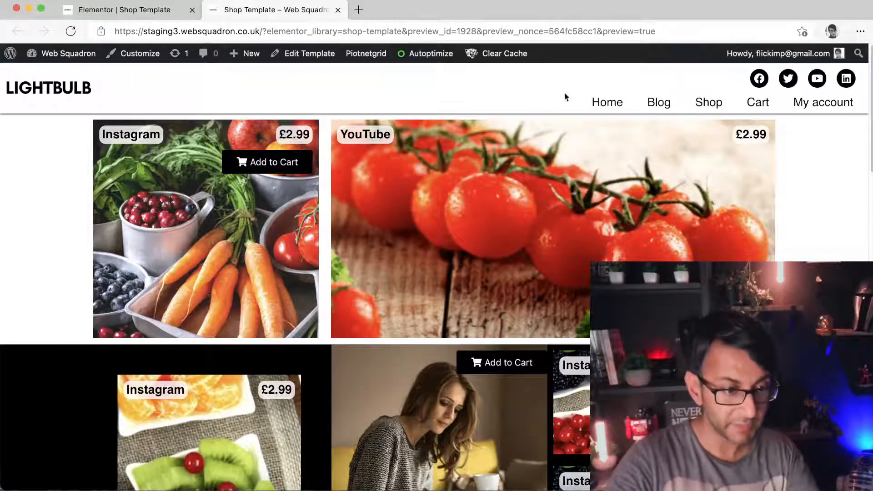
left_click(578, 31)
key("Return")
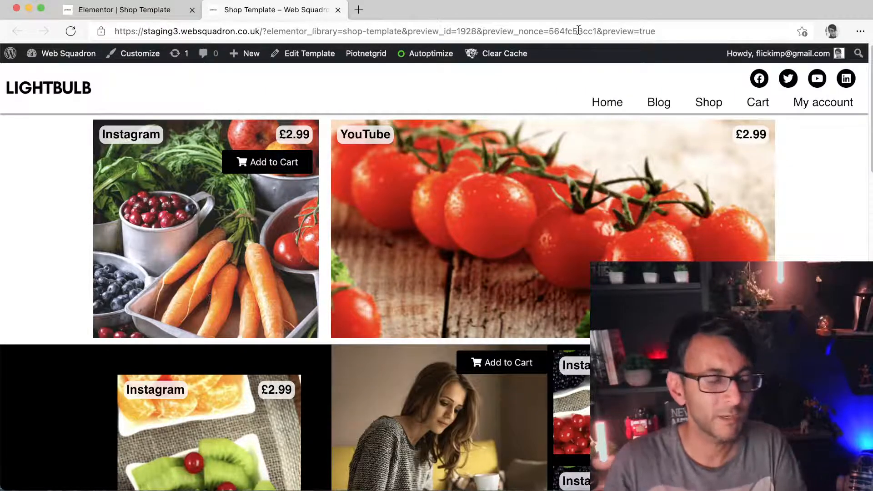
scroll(642, 236, "down", 6)
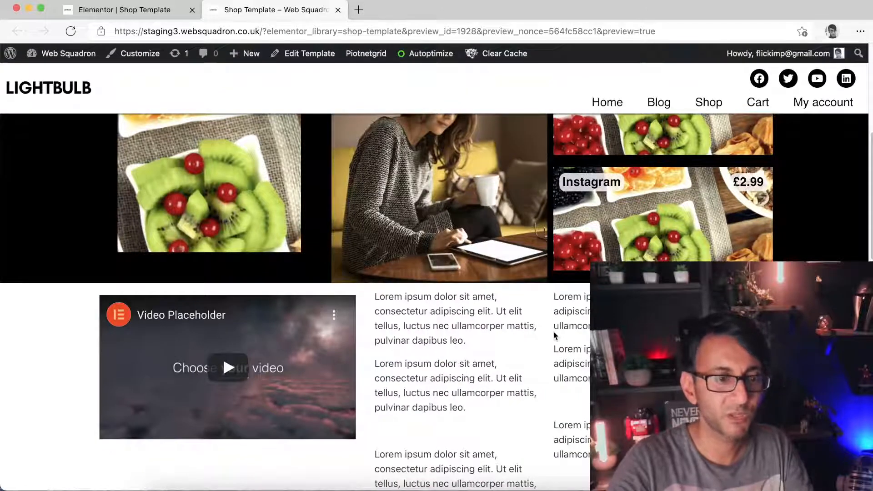
scroll(546, 319, "up", 5)
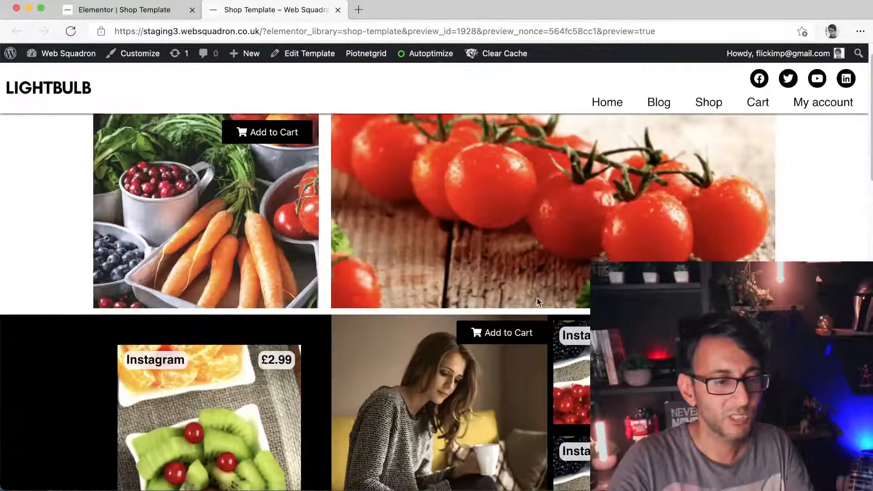
left_click(338, 10)
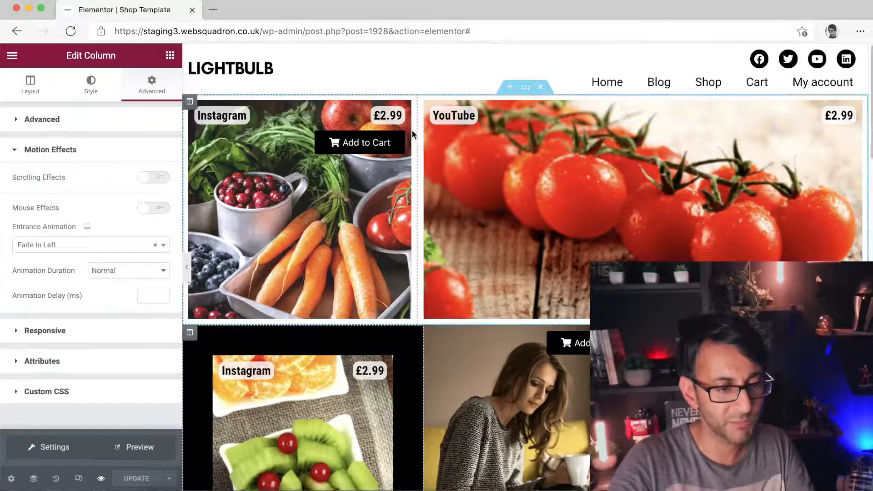
Narrow the vegetables column and add a narrow third column beside the YouTube tile.
left_click_drag(419, 135, 372, 135)
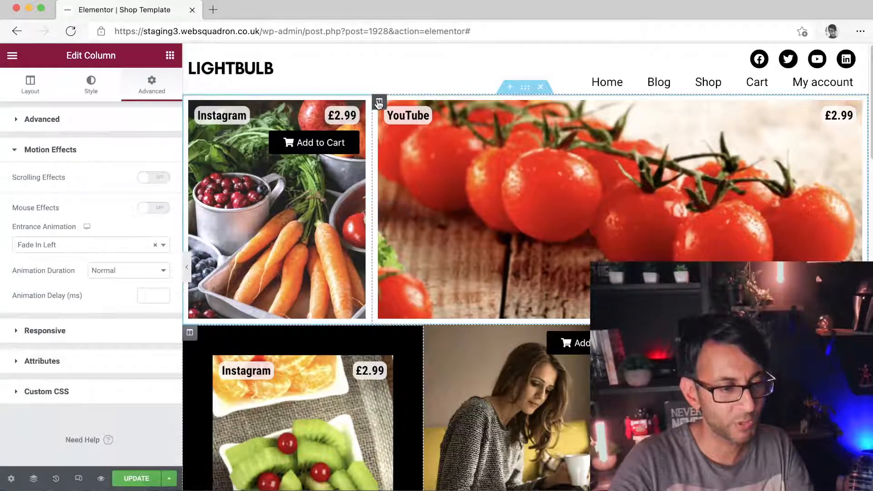
right_click(378, 102)
left_click(409, 150)
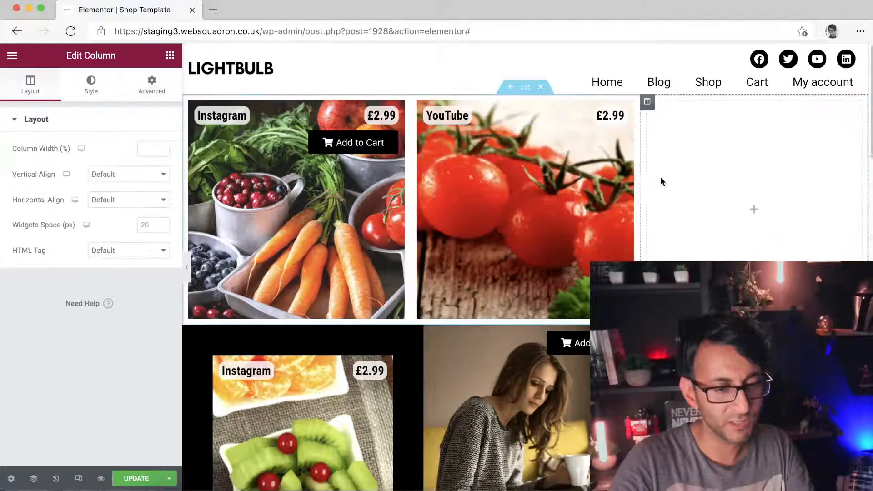
left_click_drag(641, 180, 745, 174)
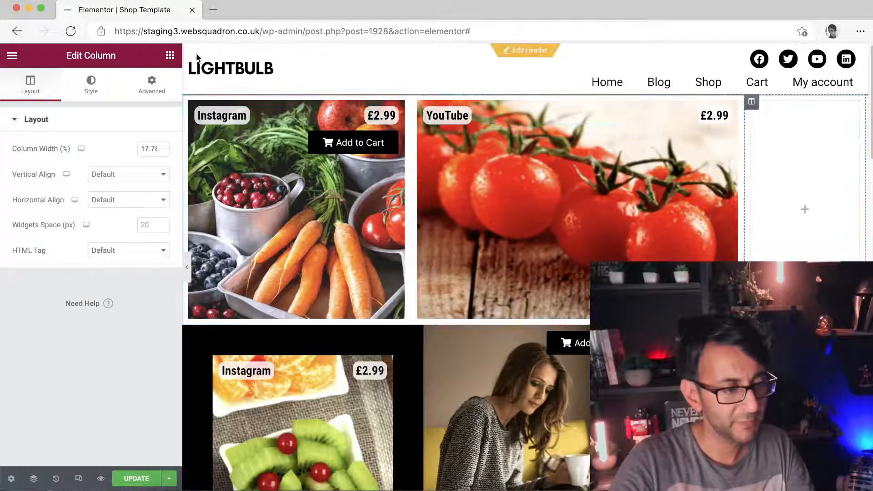
Drag an Accordion widget into the new third column and collapse its first item.
left_click(171, 55)
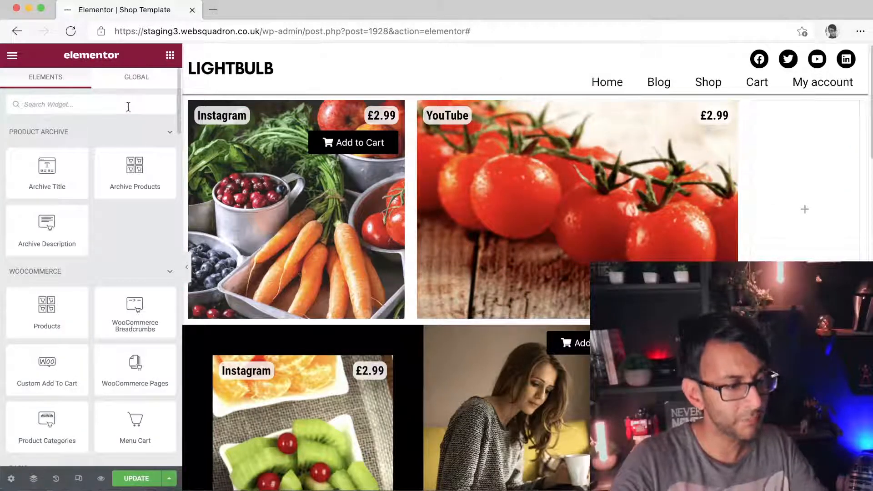
type("acco")
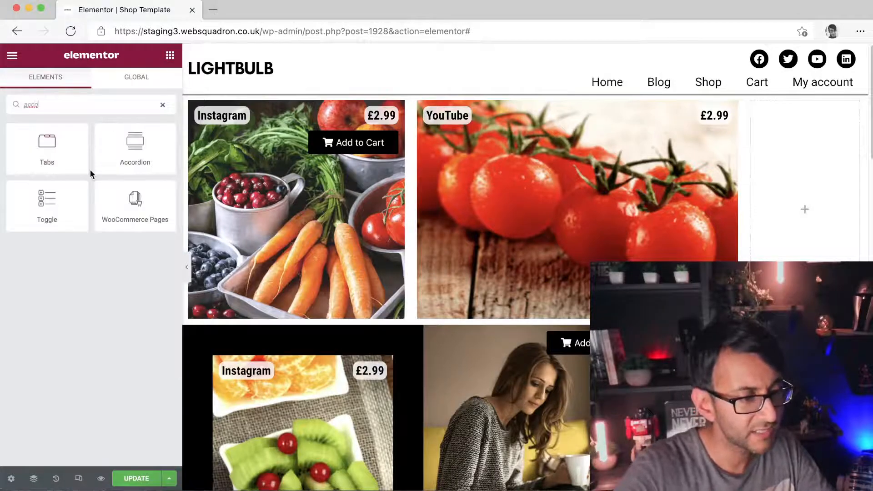
left_click_drag(132, 153, 819, 207)
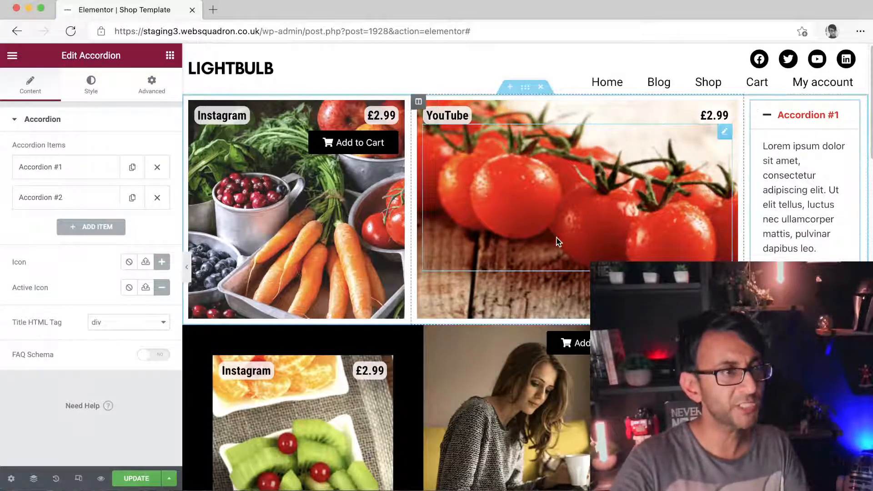
left_click(801, 121)
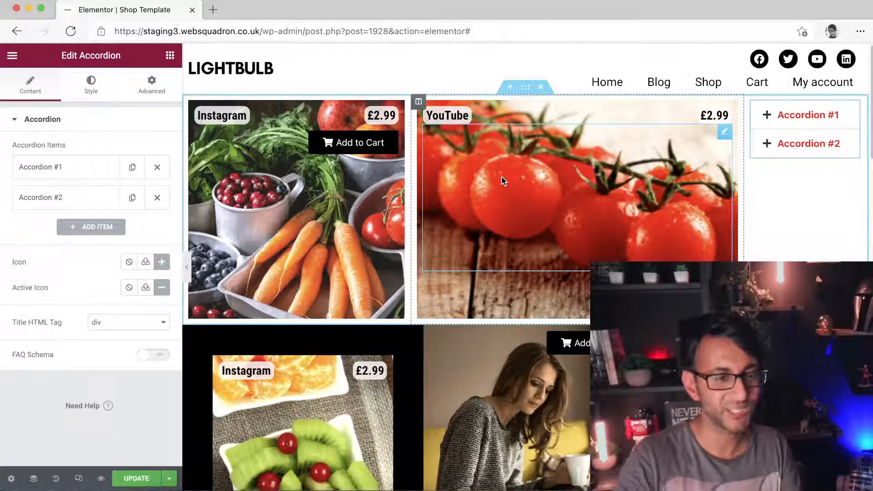
left_click(170, 55)
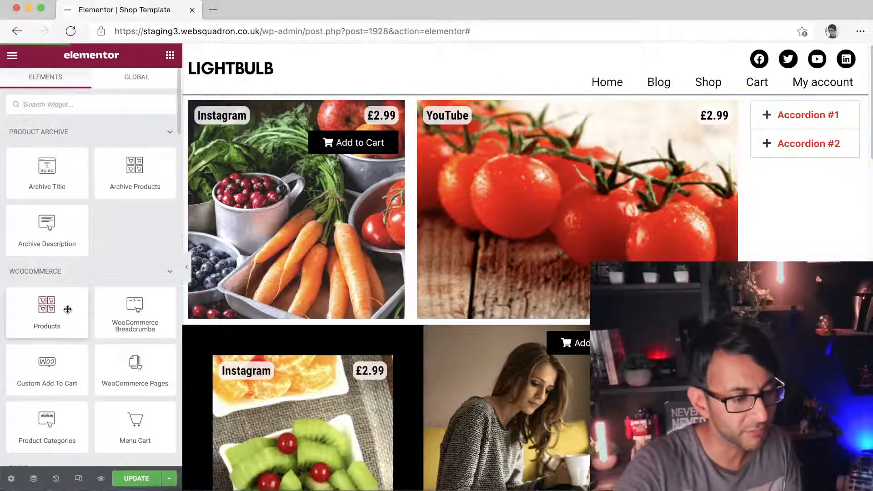
Place Facebook, Twitter and LinkedIn Share Buttons below the accordion in the third column.
scroll(121, 362, "down", 15)
scroll(123, 360, "down", 10)
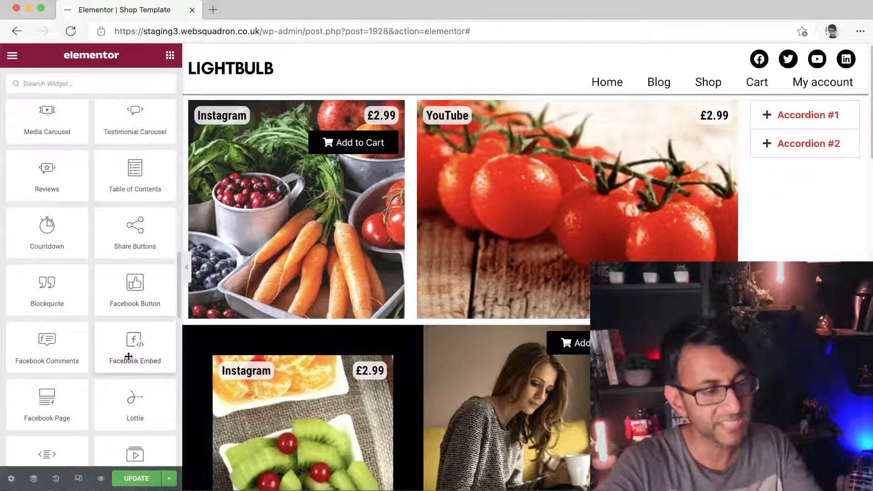
scroll(129, 358, "down", 2)
left_click_drag(139, 192, 819, 166)
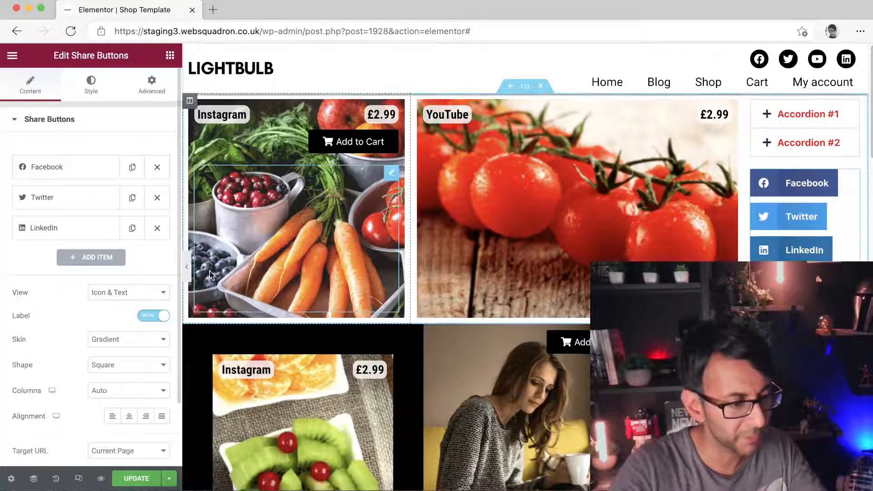
scroll(357, 257, "down", 4)
Add a star Icon widget beneath the share buttons in the same column.
left_click(169, 55)
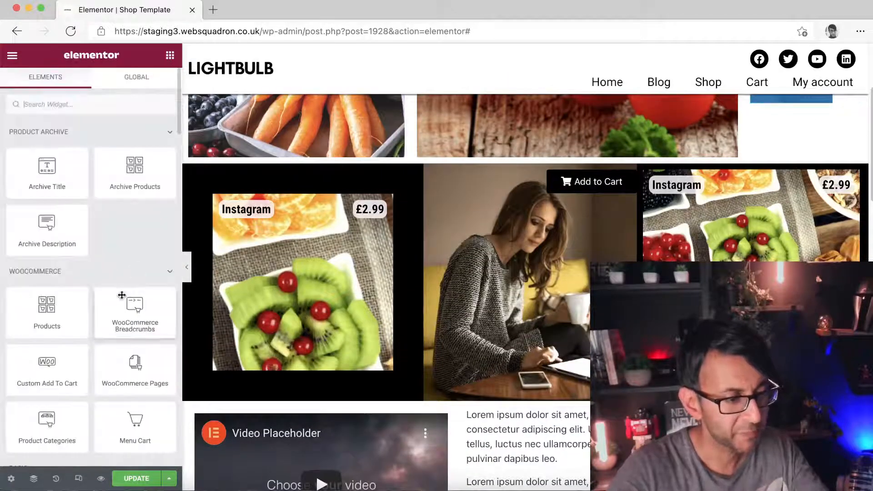
scroll(125, 343, "up", 10)
scroll(117, 338, "down", 2)
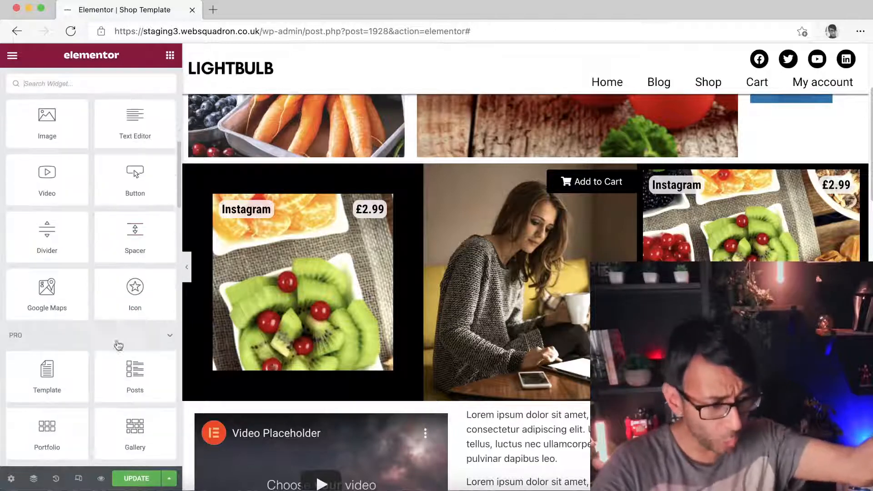
left_click_drag(133, 294, 817, 109)
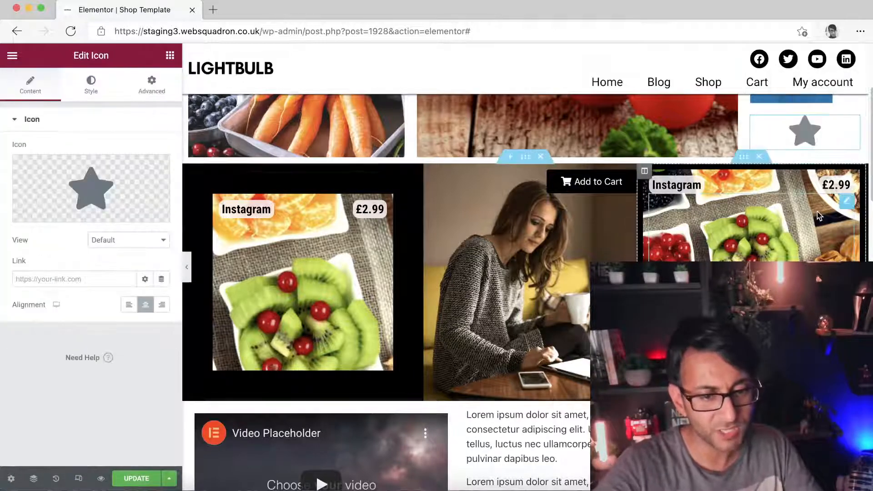
scroll(831, 205, "up", 4)
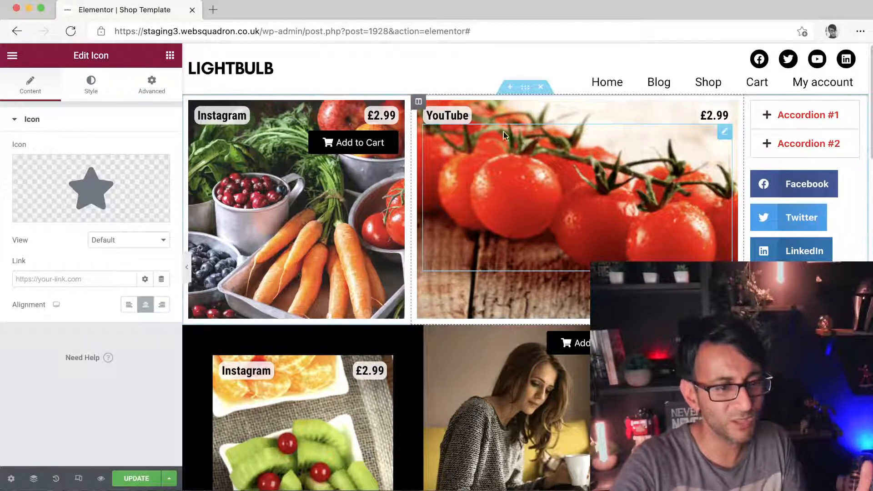
Set the YouTube column's background to the Product Image dynamic tag for the YouTube product.
left_click(418, 102)
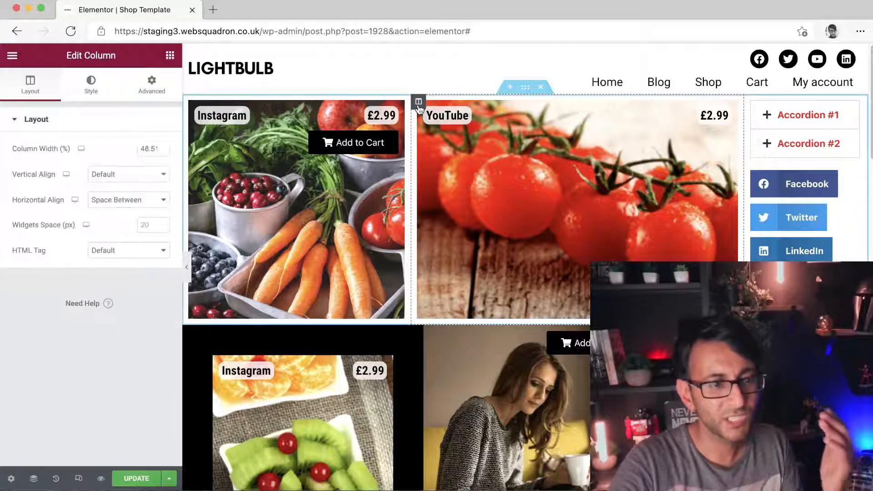
left_click(96, 88)
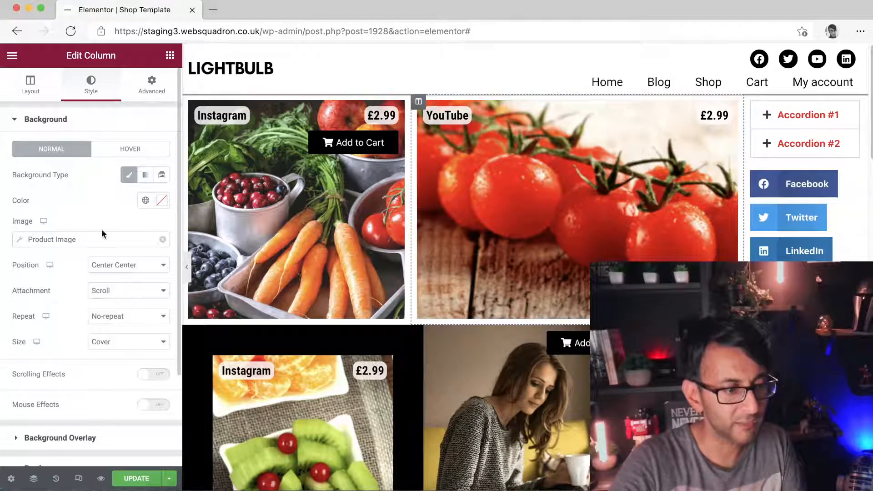
left_click(163, 239)
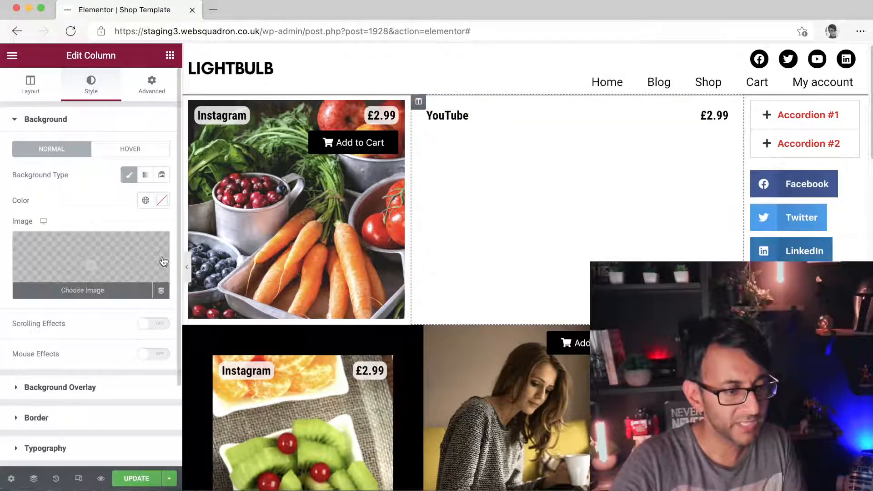
left_click(161, 296)
scroll(77, 448, "down", 2)
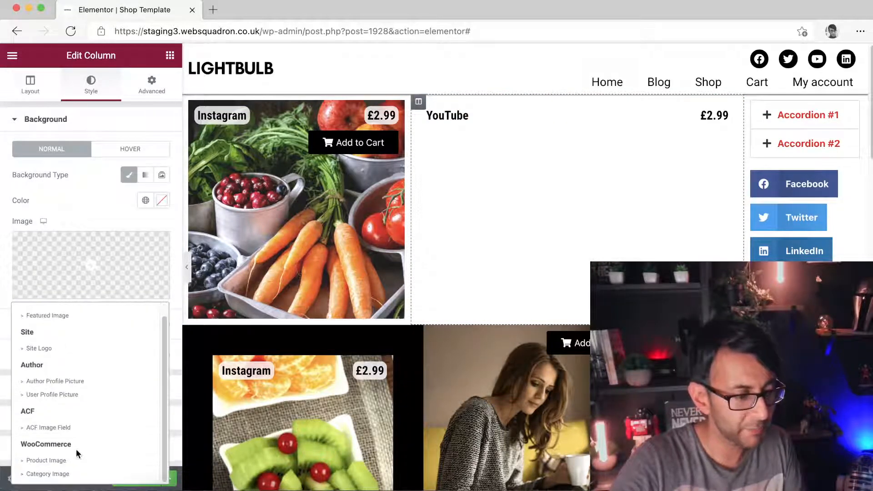
left_click(73, 460)
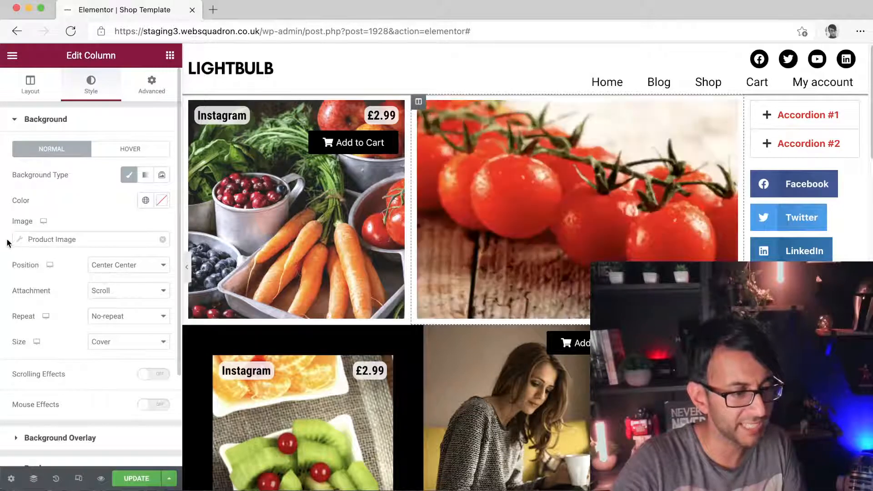
left_click(20, 241)
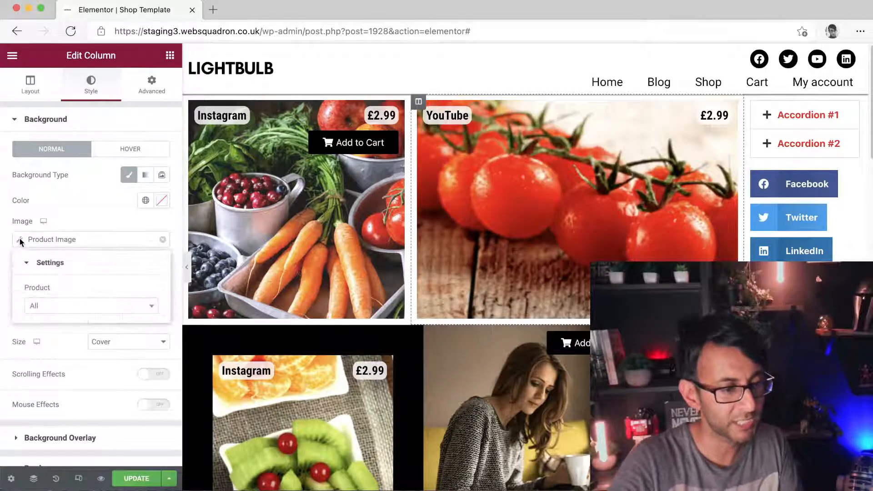
left_click(72, 314)
type("yout")
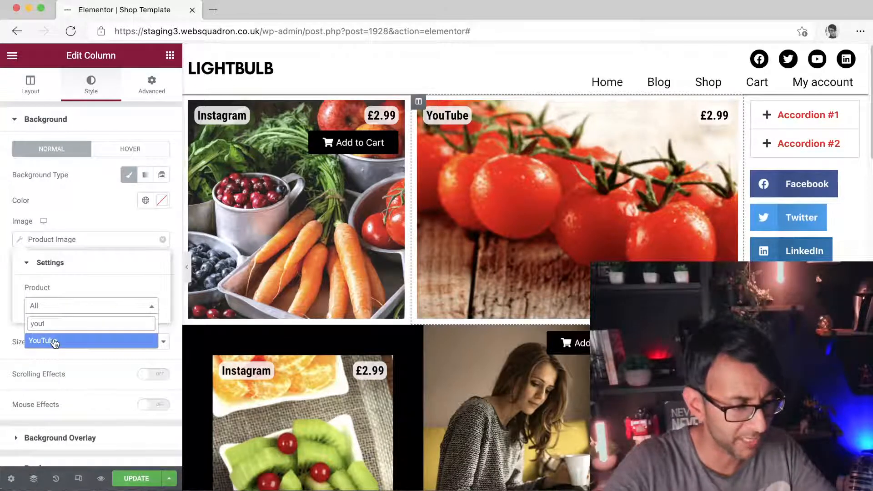
left_click(54, 342)
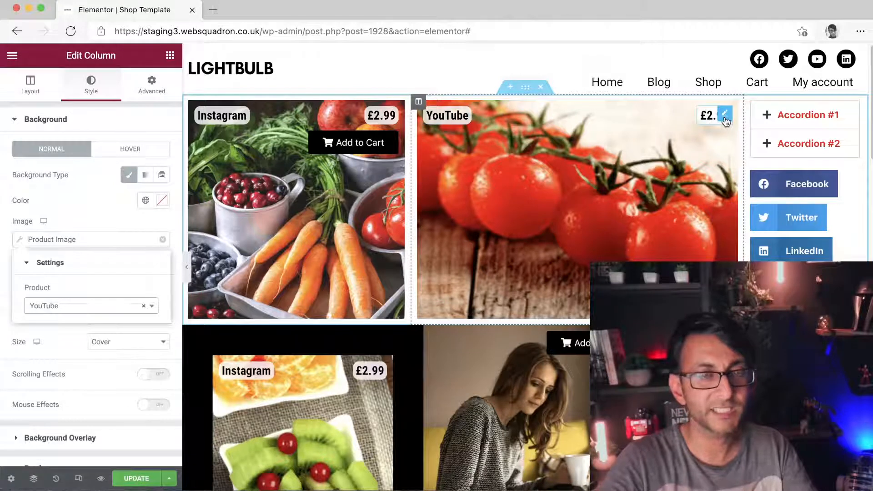
left_click(724, 116)
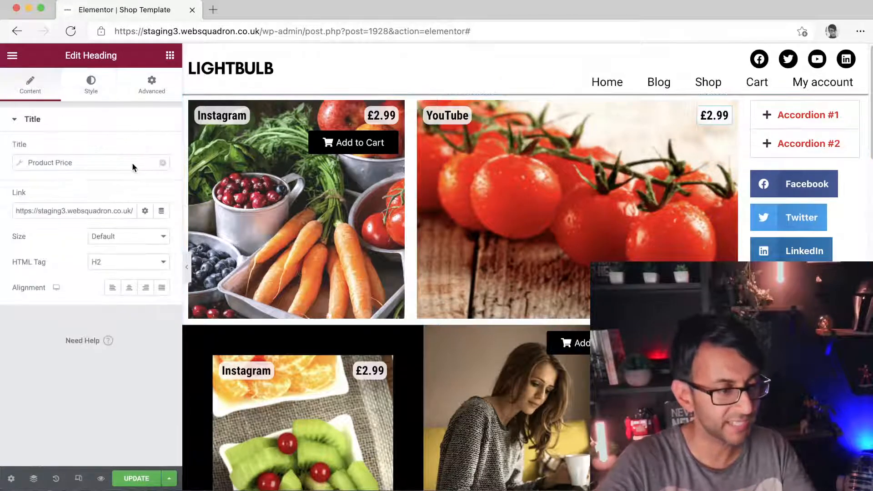
Make the YouTube tile's price heading show the Product Price of the YouTube product.
left_click(163, 162)
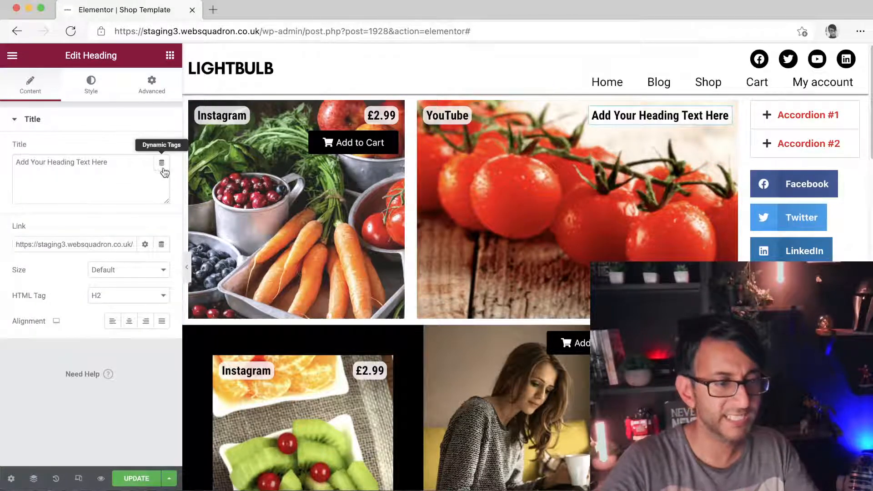
left_click(162, 164)
scroll(89, 314, "down", 5)
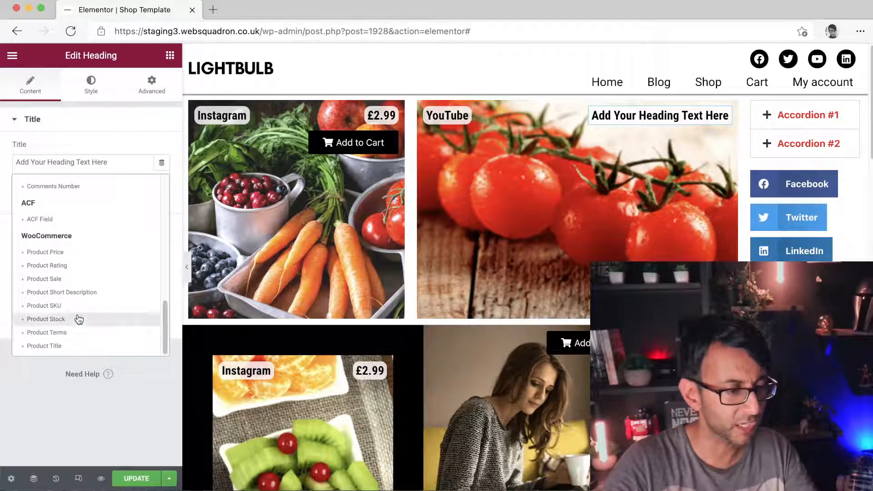
left_click(46, 253)
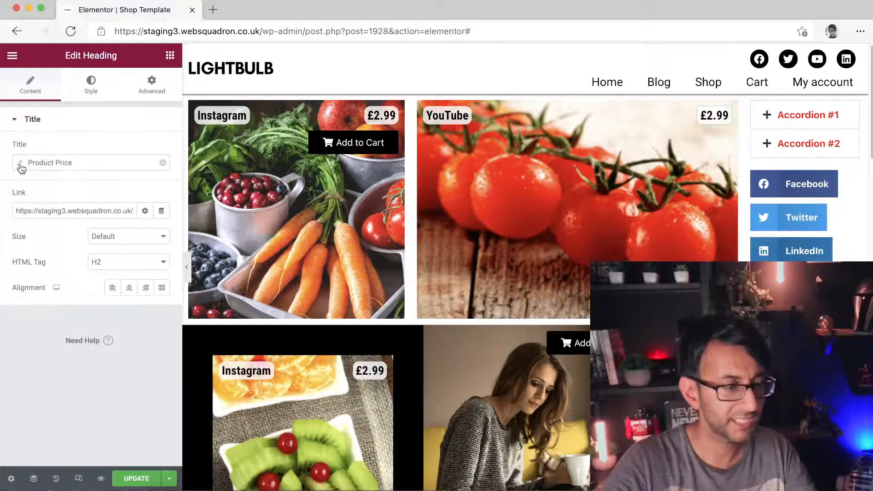
left_click(21, 164)
left_click(67, 256)
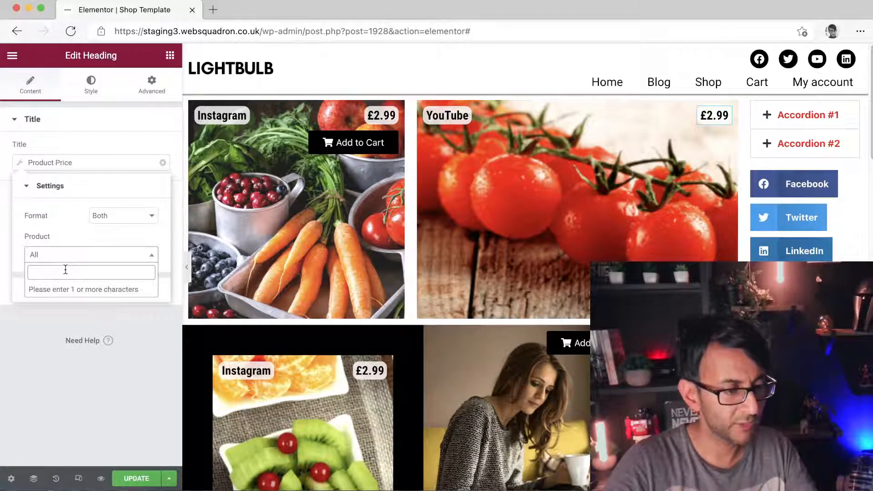
type("you")
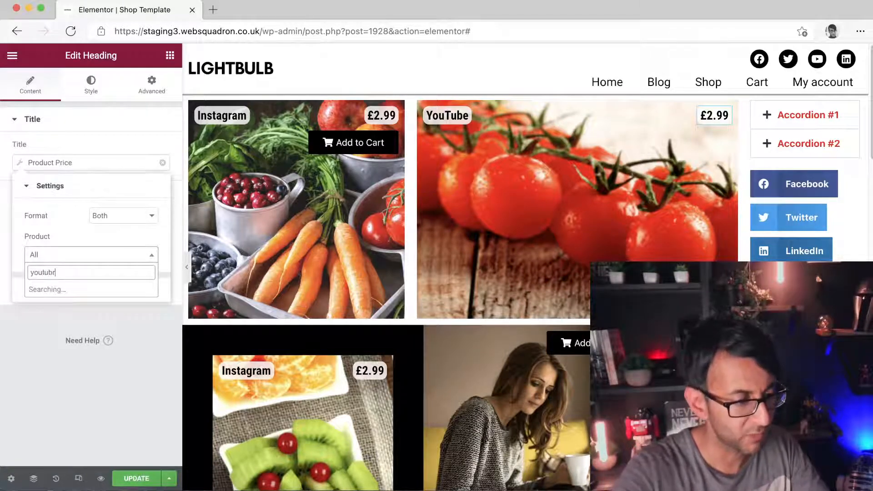
type("tubr")
key("BackSpace")
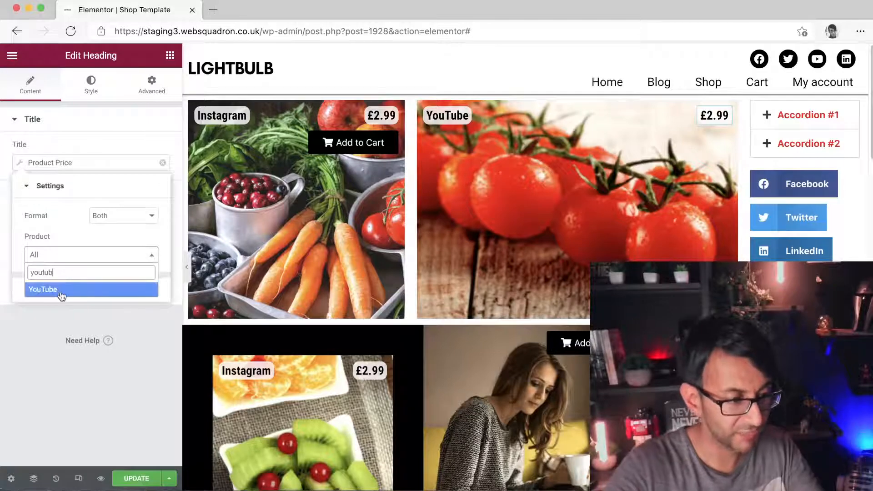
left_click(63, 292)
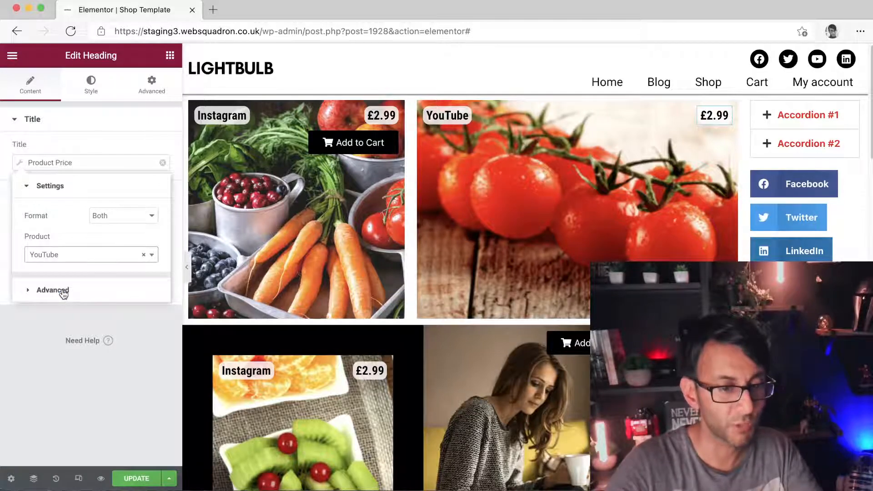
Duplicate the Add to Cart button into the YouTube tile, link it to YouTube, and save.
right_click(393, 137)
left_click(402, 161)
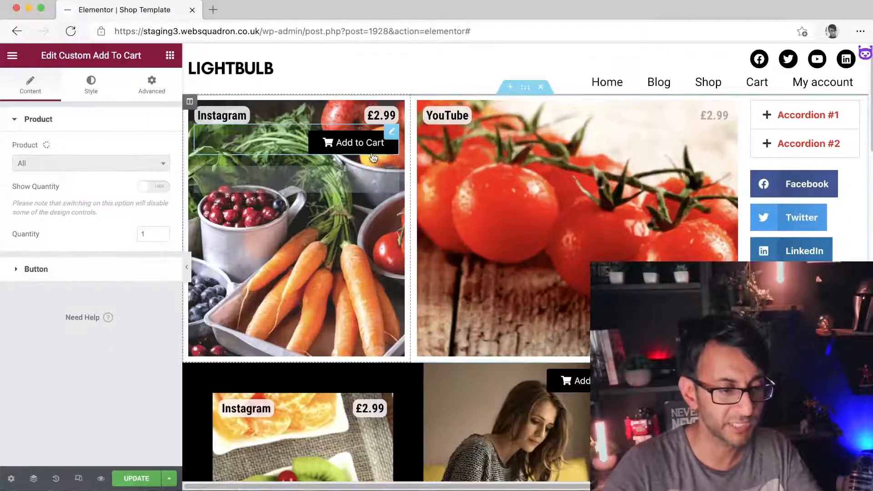
left_click_drag(390, 175, 698, 134)
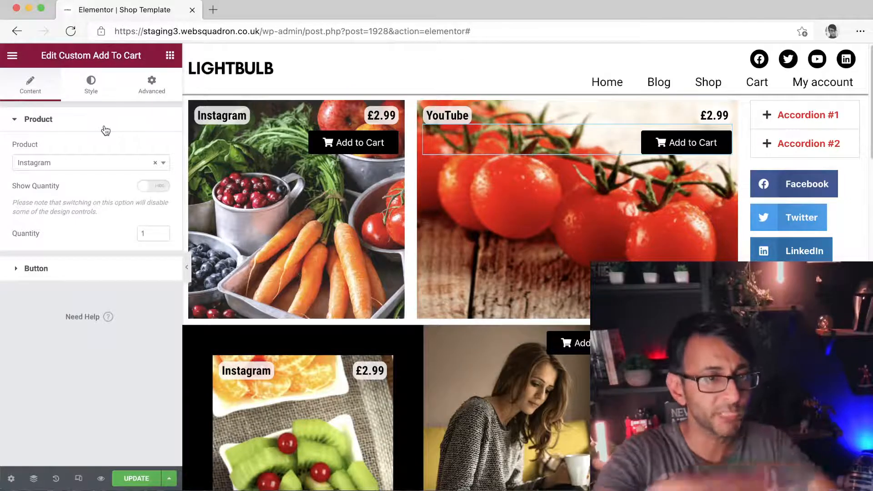
left_click(153, 166)
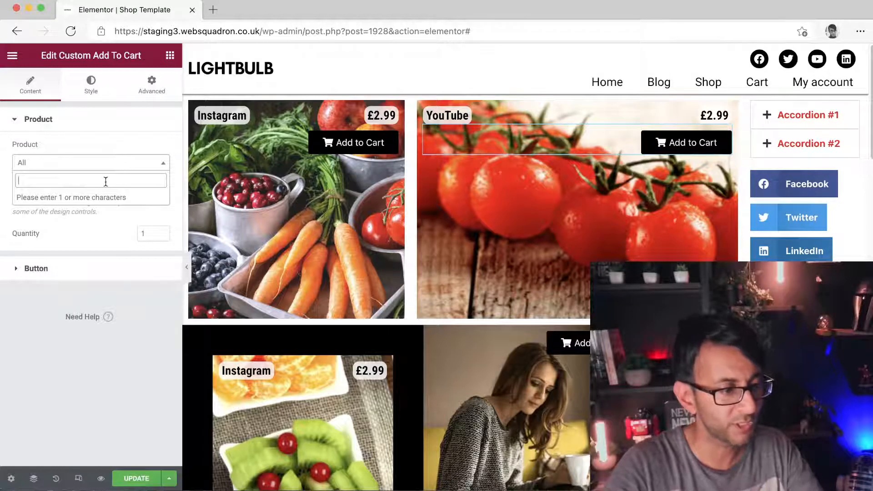
type("y")
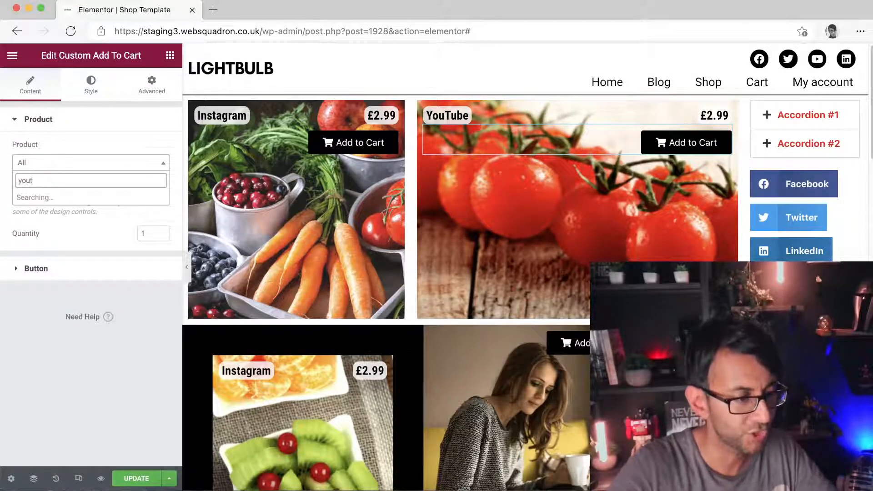
type("out")
left_click(87, 196)
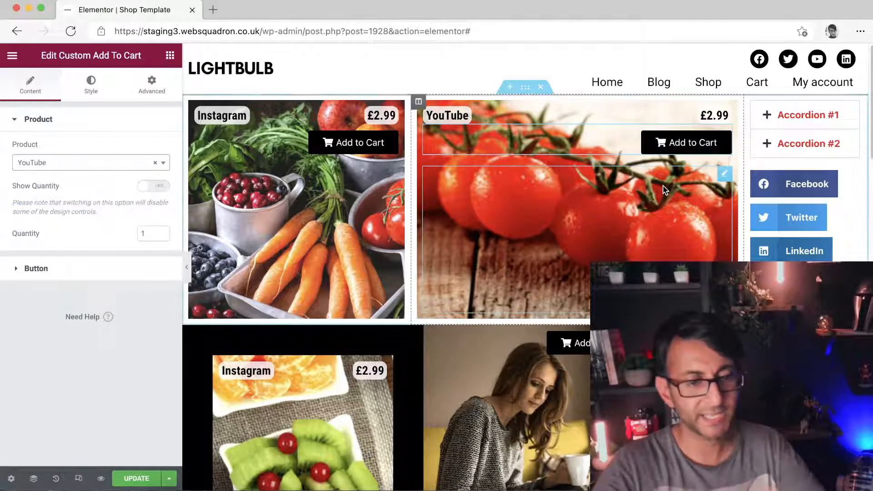
left_click(138, 481)
Preview the template, add YouTube to the cart, and confirm it joins Instagram at £2.99 each.
mouse_move(101, 482)
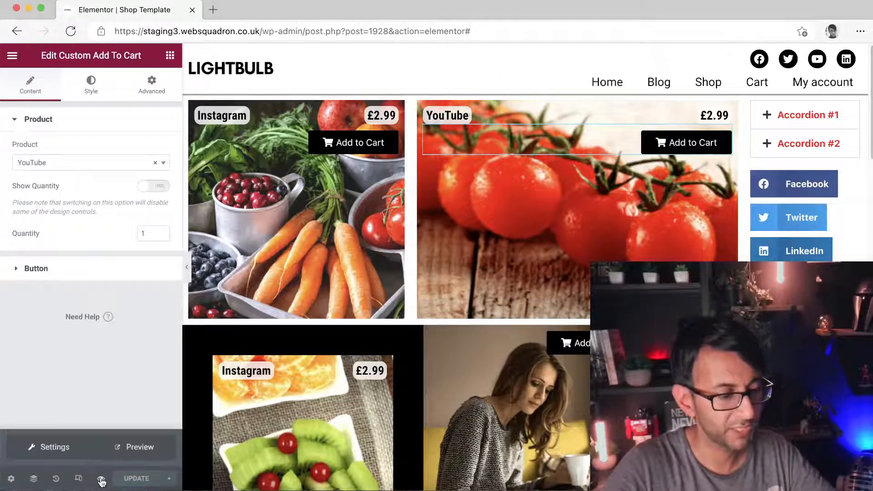
left_click(142, 449)
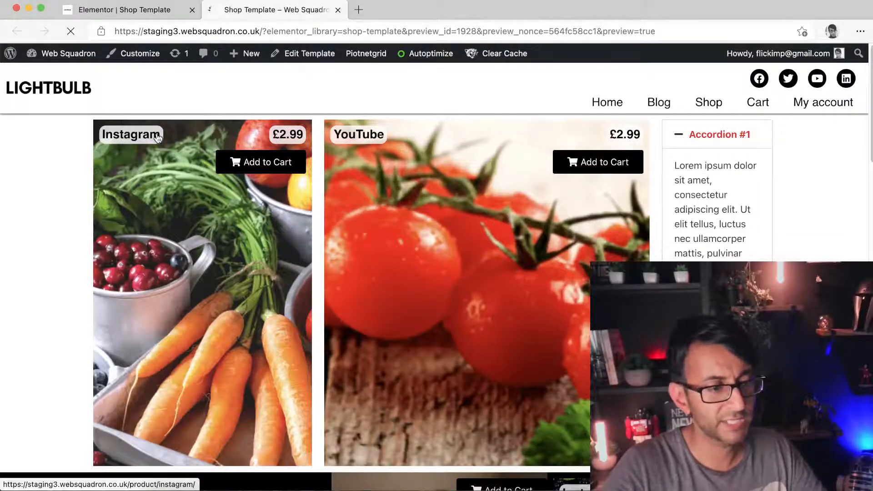
left_click(158, 138)
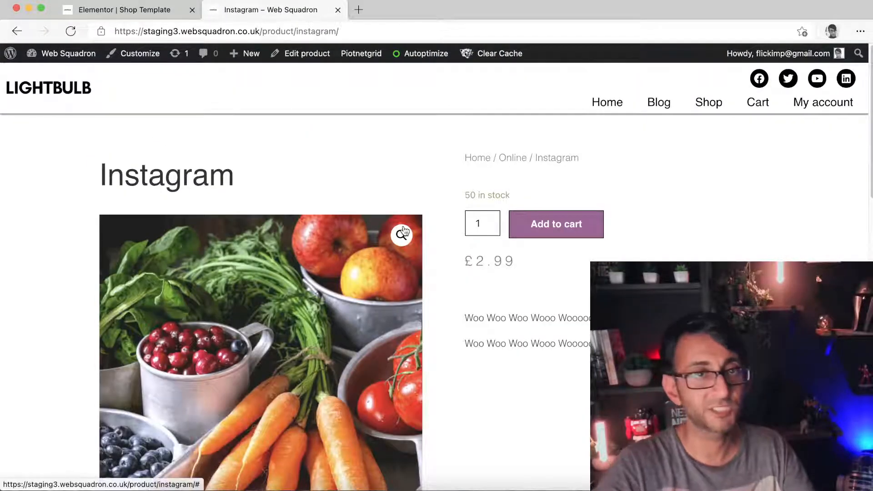
left_click(17, 31)
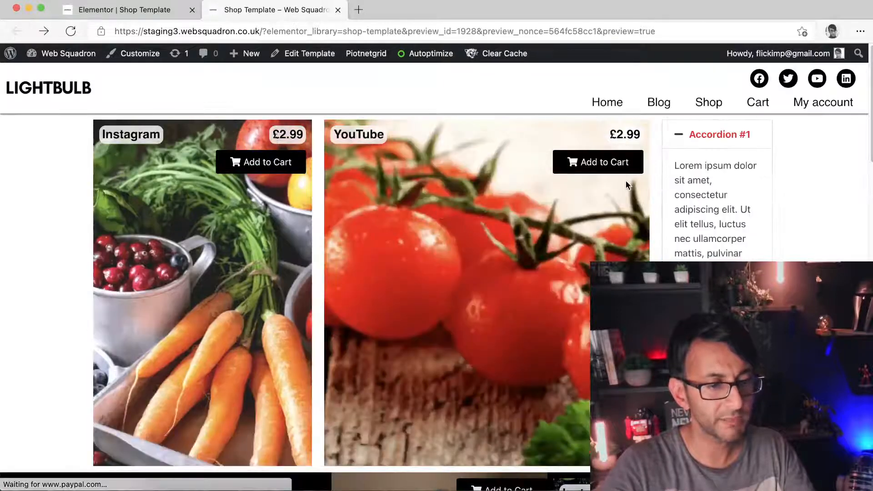
left_click(608, 172)
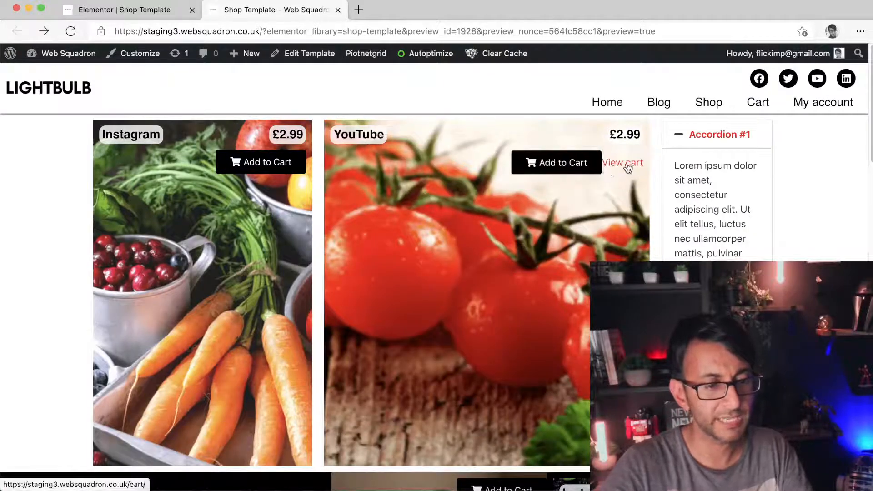
left_click(756, 105)
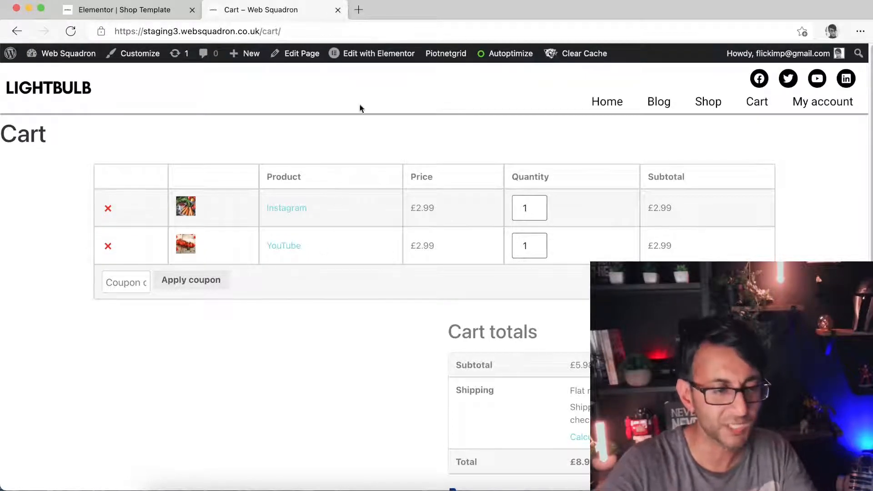
left_click(338, 10)
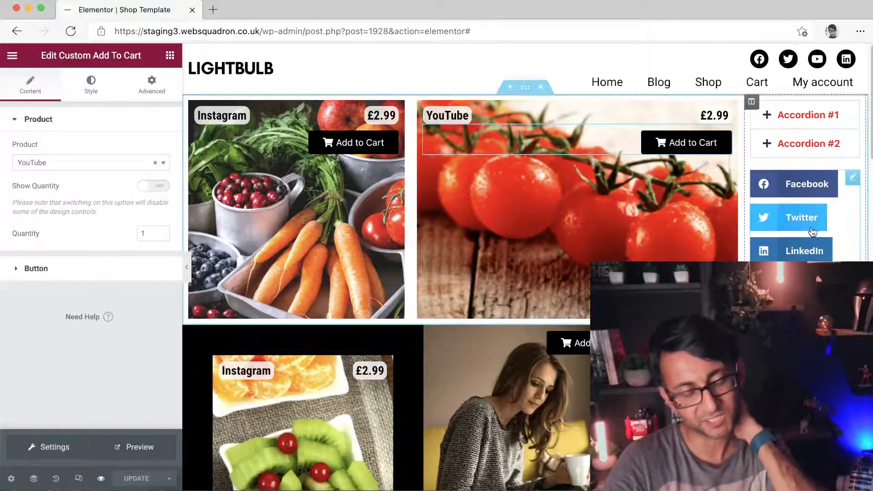
Delete the accordion and link the YouTube title heading to the YouTube product page, then Update.
right_click(850, 117)
left_click(789, 286)
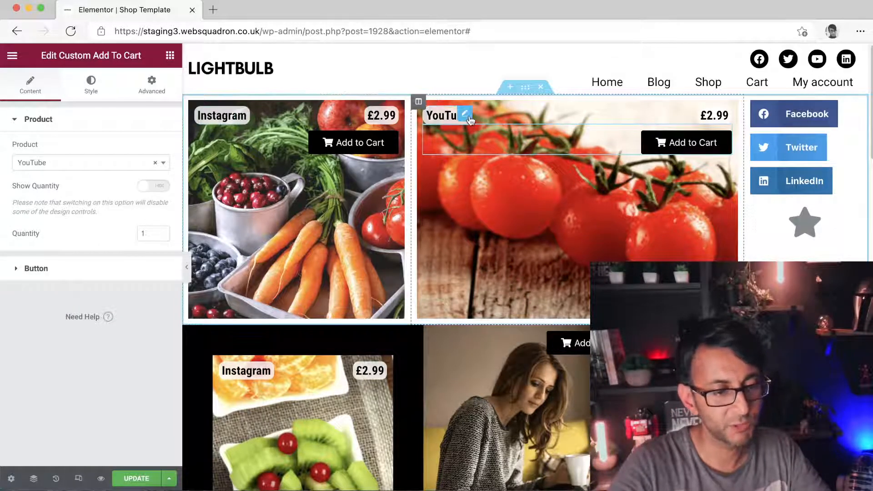
left_click(468, 117)
left_click(97, 211)
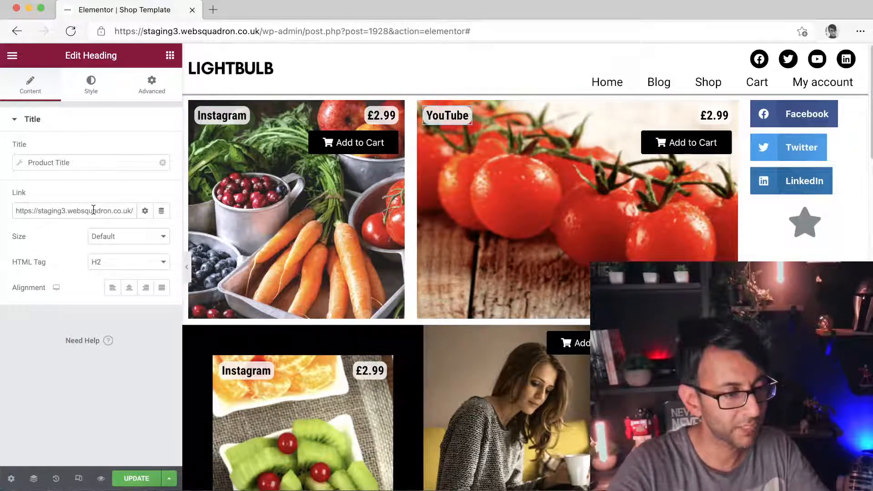
key("super+a")
key("BackSpace")
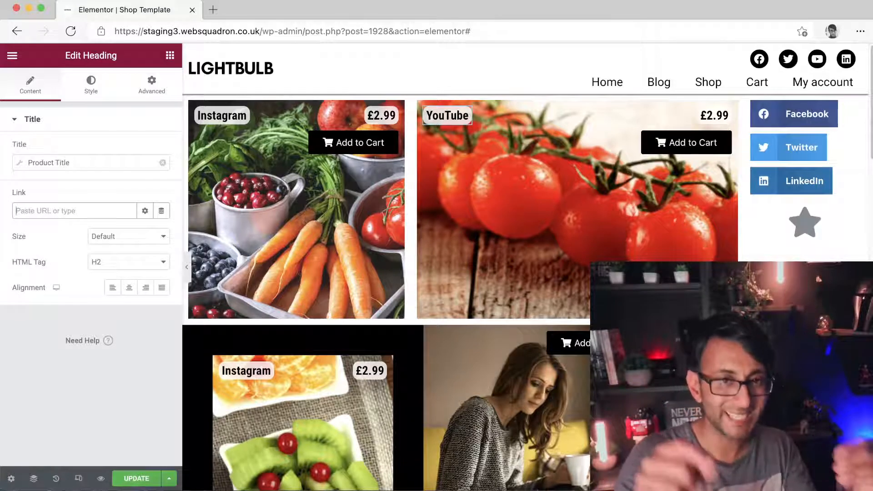
type("yout")
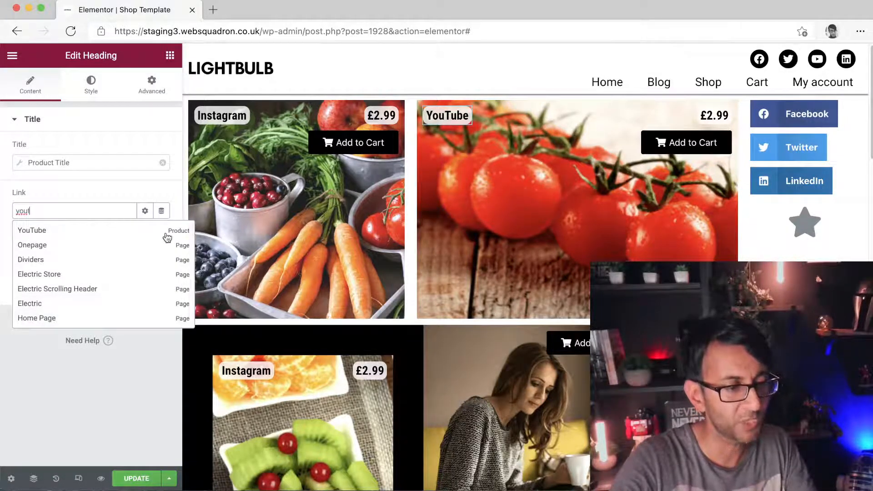
left_click(167, 232)
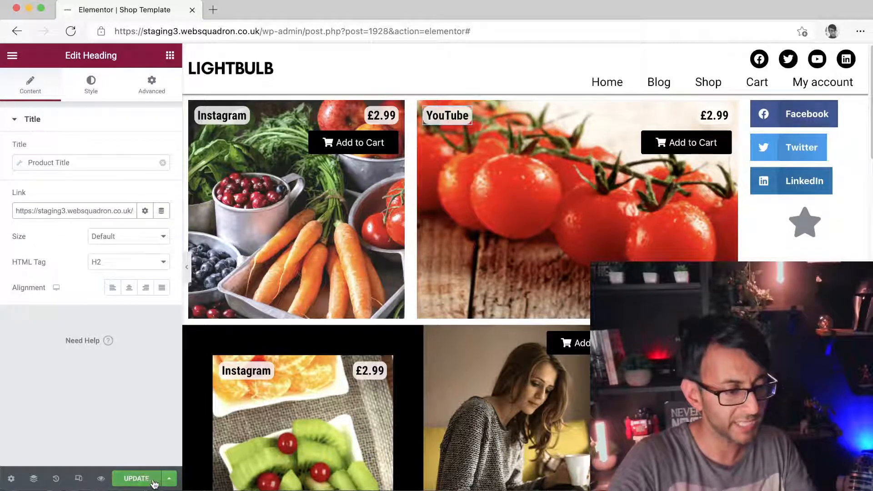
left_click(132, 479)
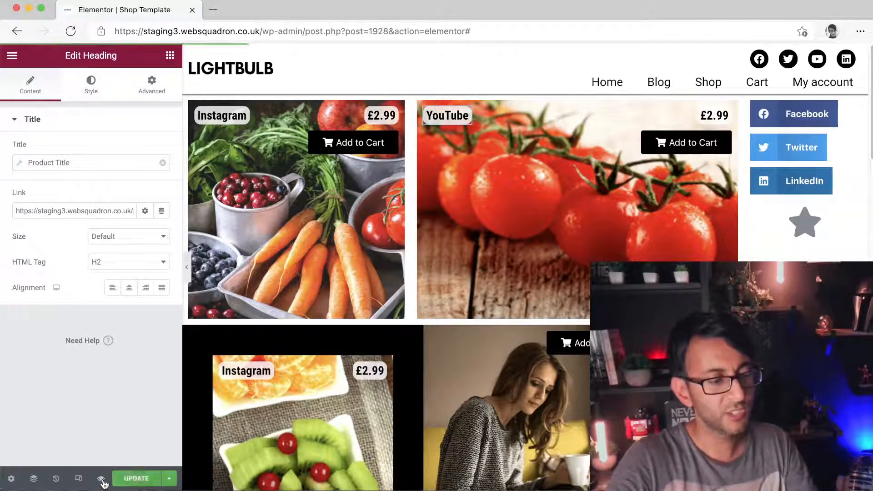
mouse_move(101, 479)
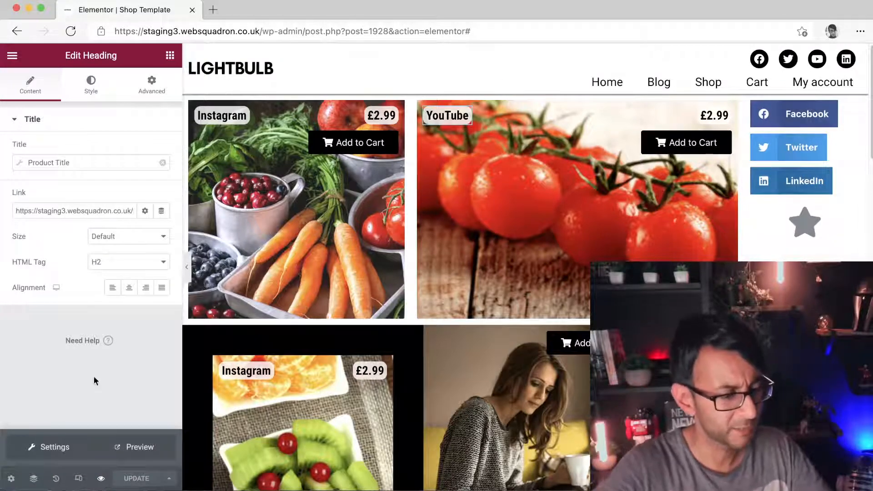
left_click(143, 453)
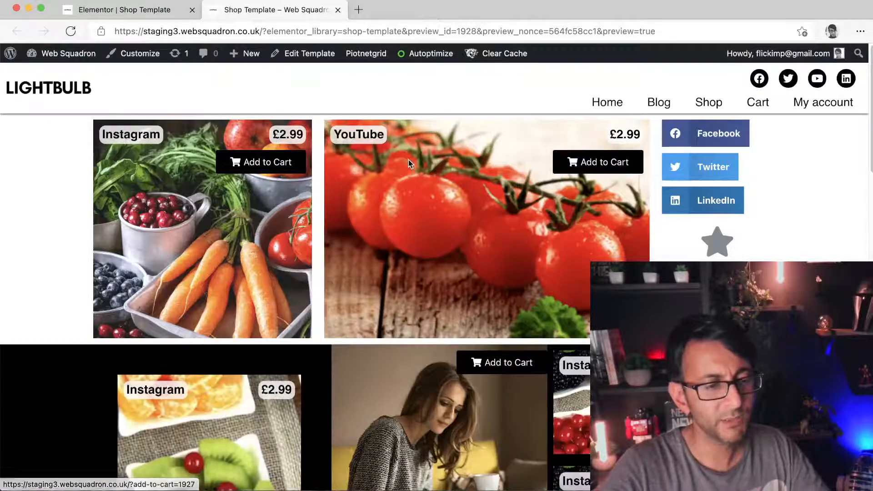
left_click(367, 143)
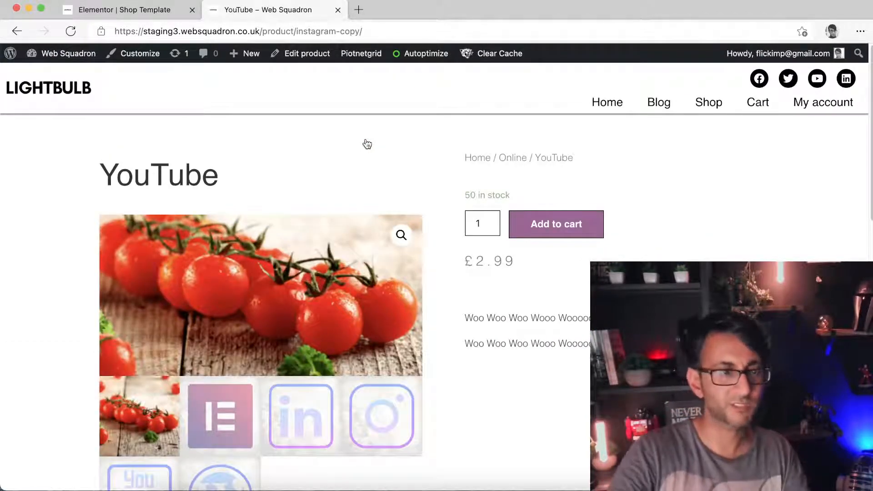
left_click(301, 398)
scroll(296, 416, "down", 5)
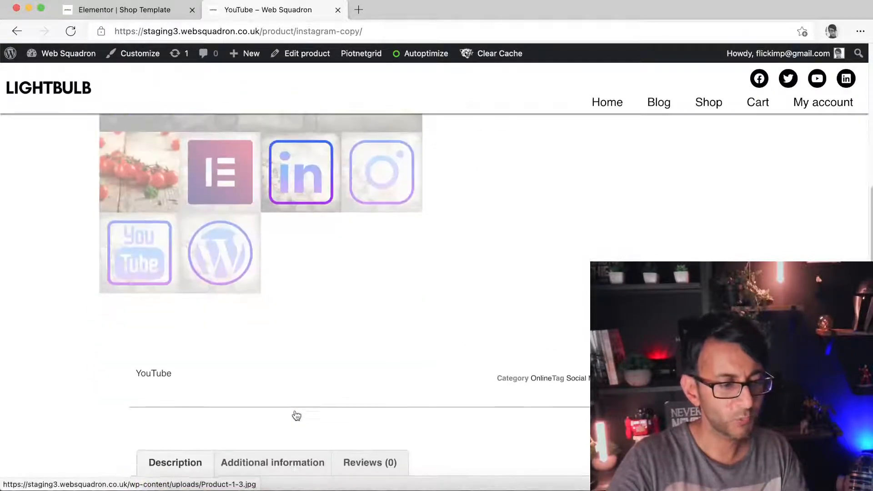
left_click(139, 253)
scroll(286, 240, "up", 3)
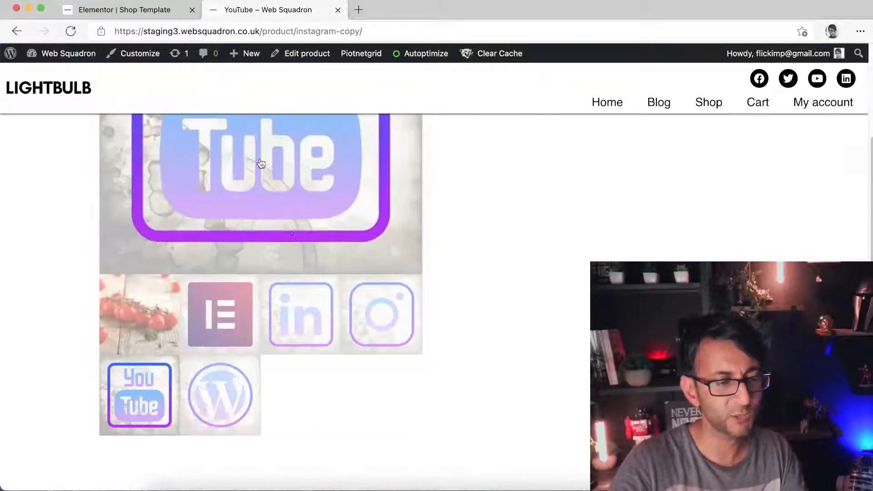
left_click(338, 10)
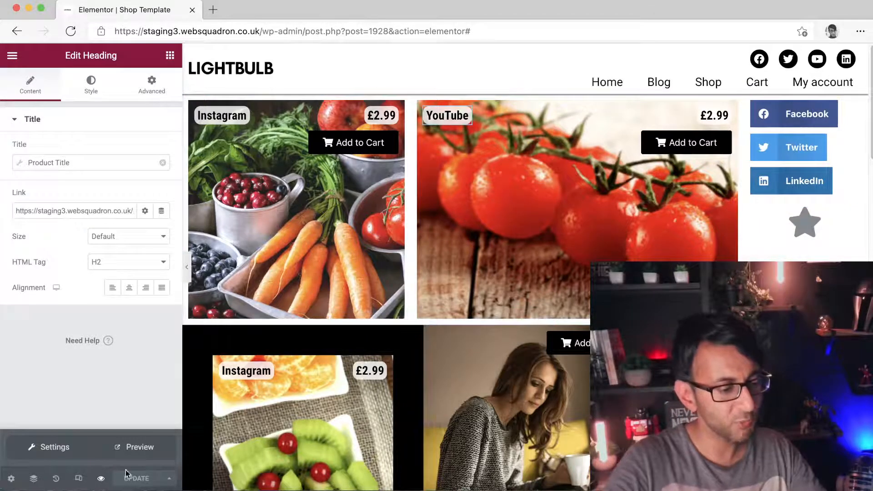
Preview the Shop Template and scroll through the Instagram, YouTube and tablet product tiles.
left_click(145, 448)
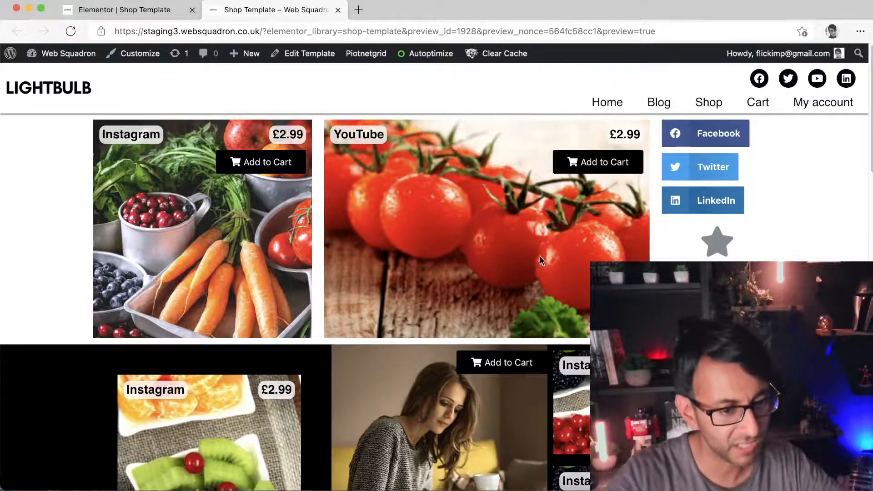
scroll(584, 281, "down", 7)
scroll(584, 281, "up", 7)
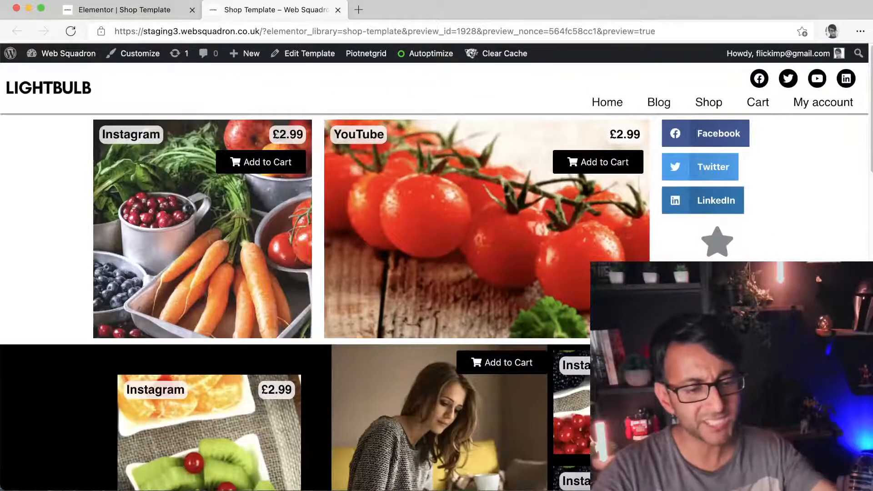
scroll(584, 281, "down", 4)
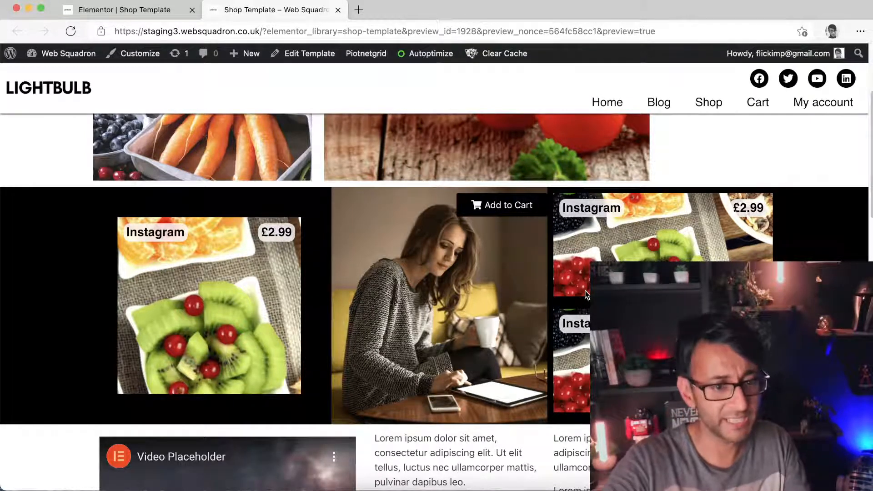
scroll(517, 368, "up", 3)
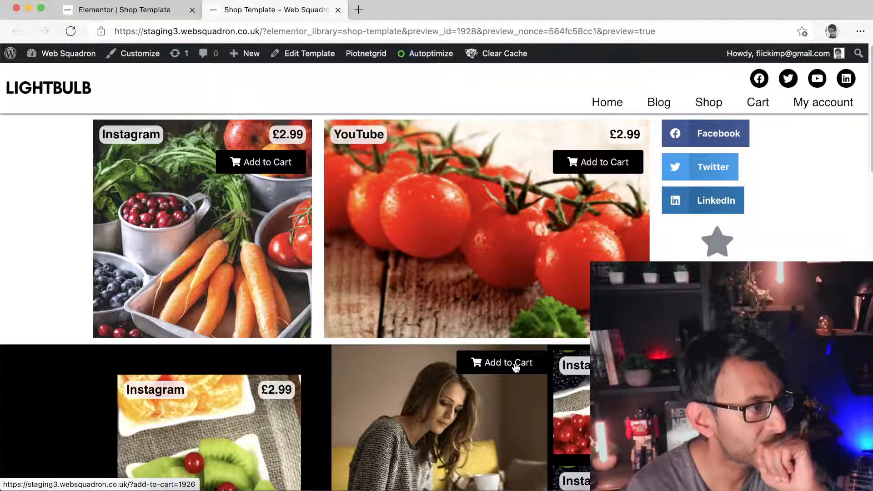
scroll(410, 346, "down", 3)
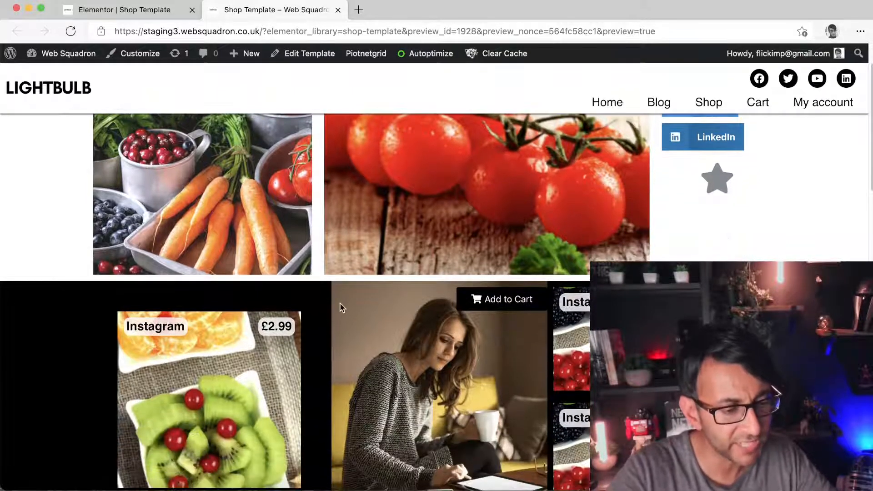
Return to the editor and select the column holding the woman's photo.
left_click(338, 10)
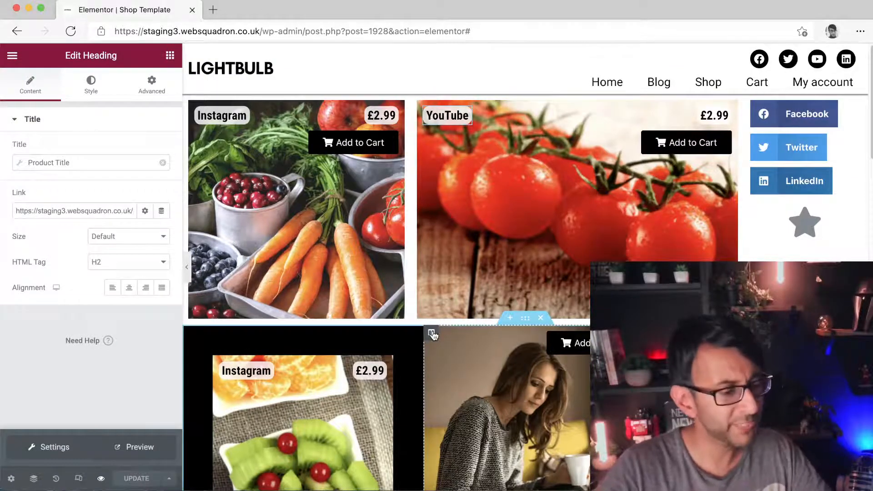
left_click(432, 334)
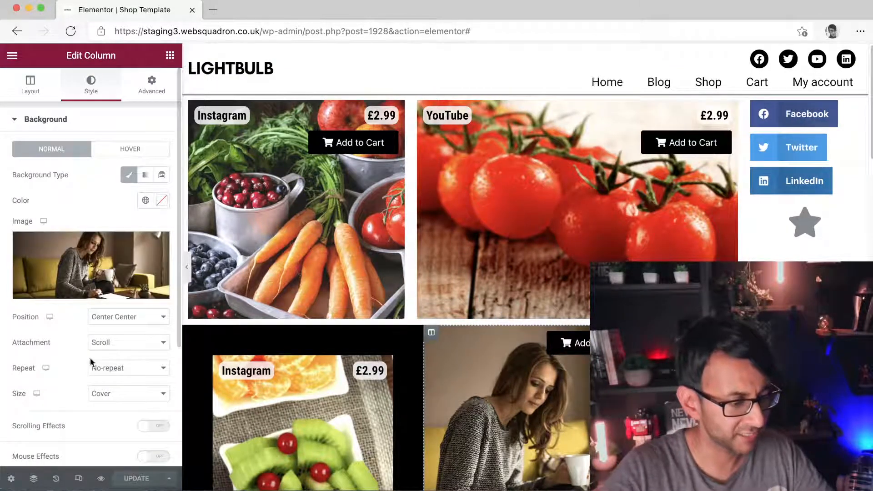
scroll(91, 358, "down", 2)
scroll(105, 405, "up", 2)
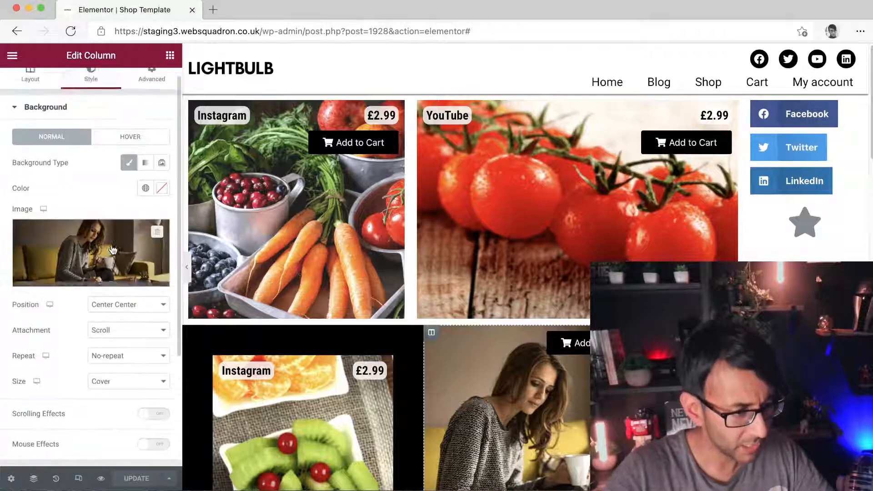
Set that column's Motion Effects entrance animation to Fade In Down.
left_click(149, 91)
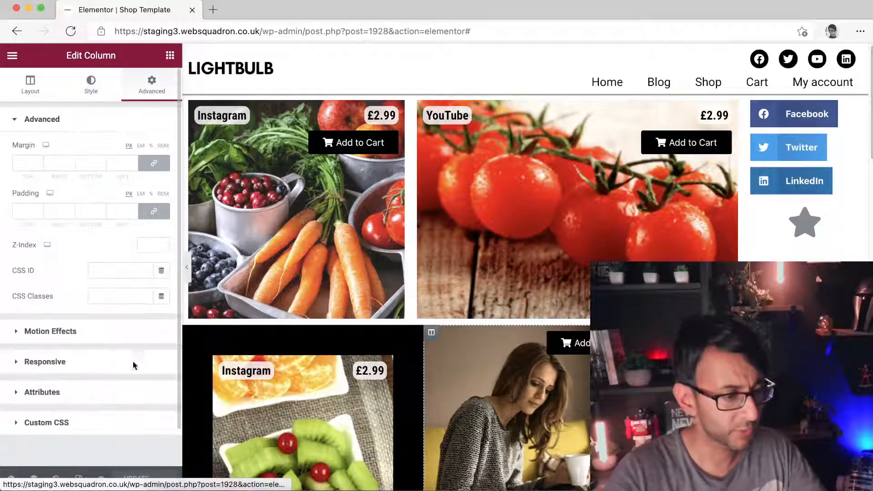
left_click(105, 338)
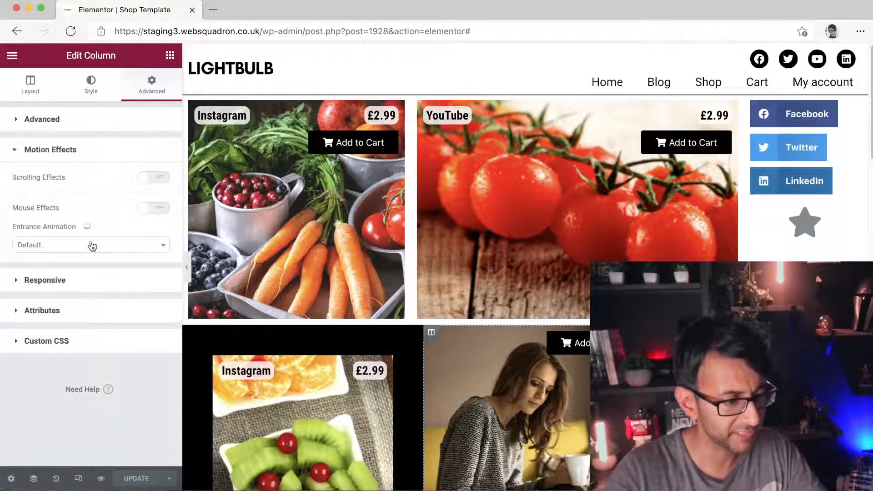
left_click(90, 246)
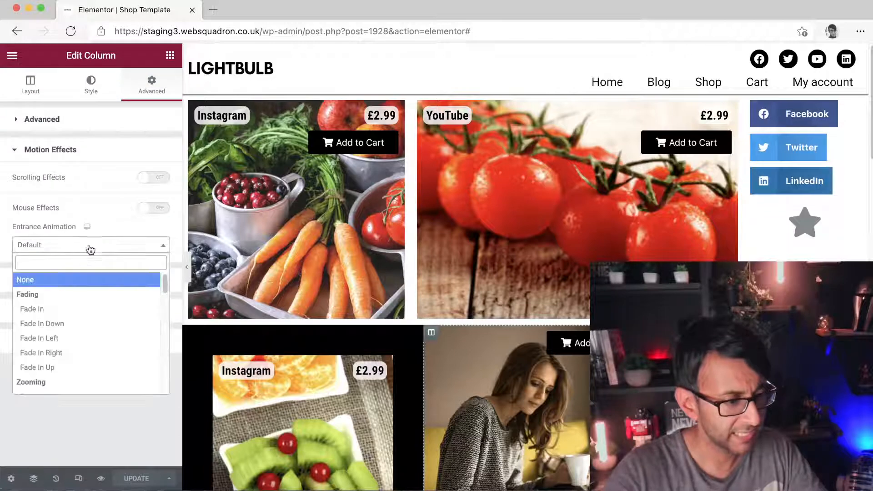
left_click(77, 323)
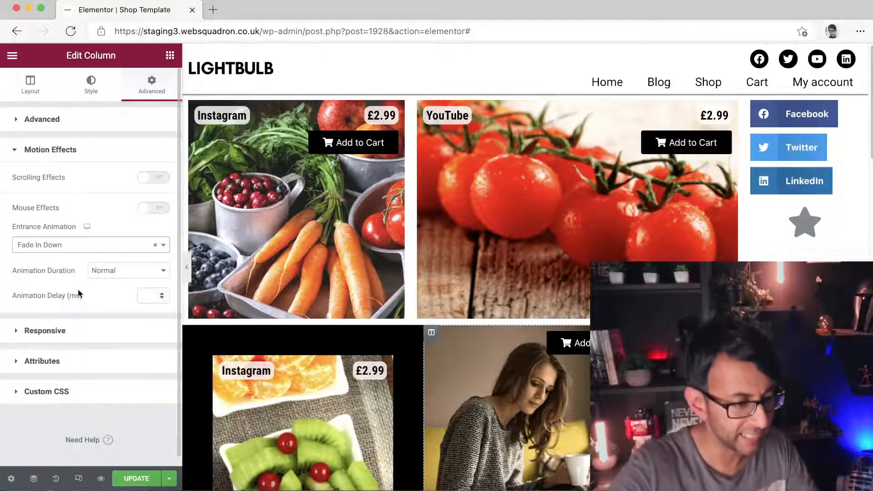
left_click(84, 249)
left_click(61, 277)
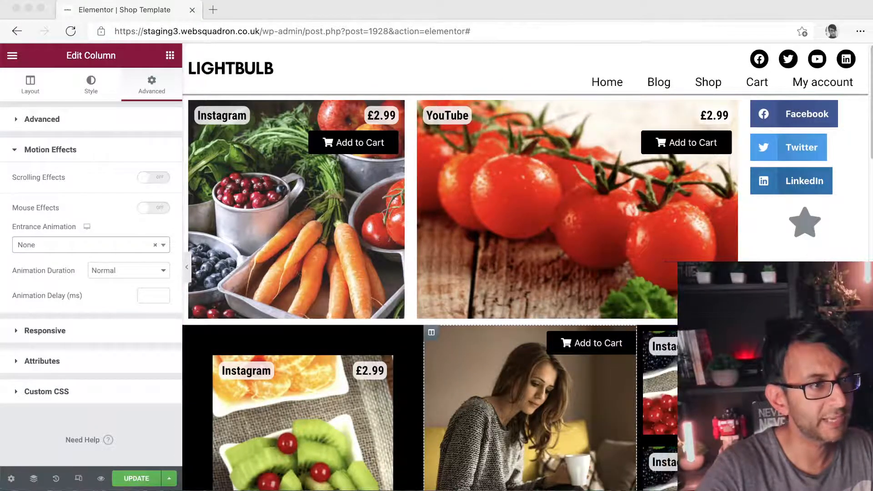
left_click(119, 245)
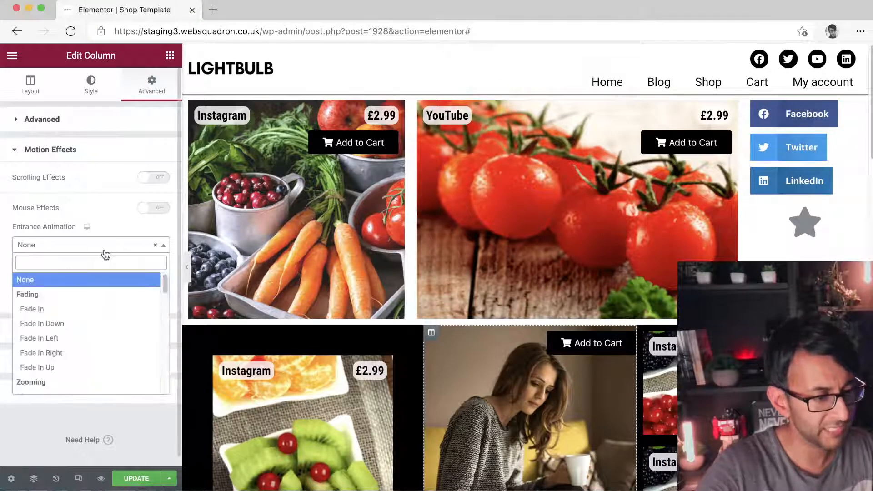
left_click(85, 323)
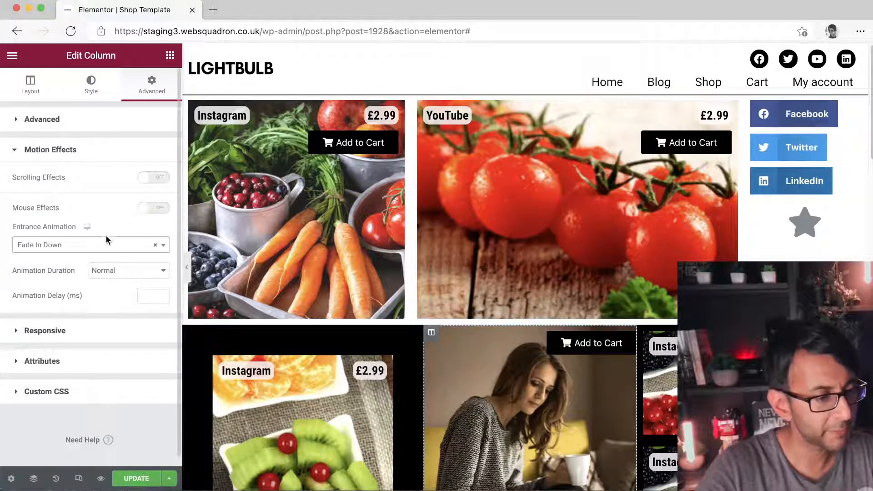
left_click(94, 127)
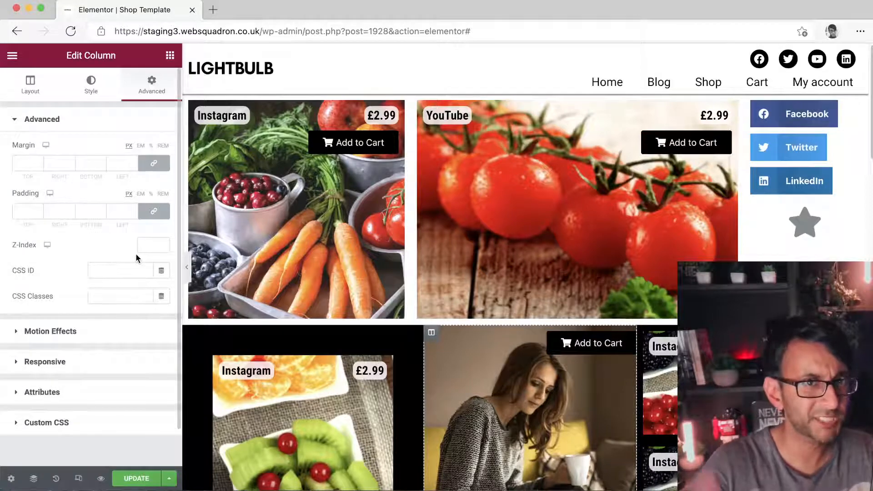
Give the photo column Z-Index 1 and the top product tile column Z-Index 2.
left_click(145, 245)
type("1")
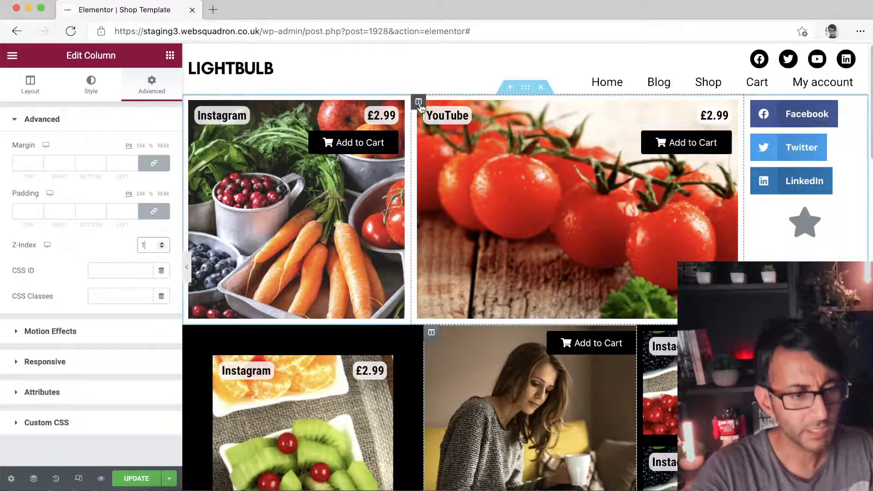
left_click(418, 102)
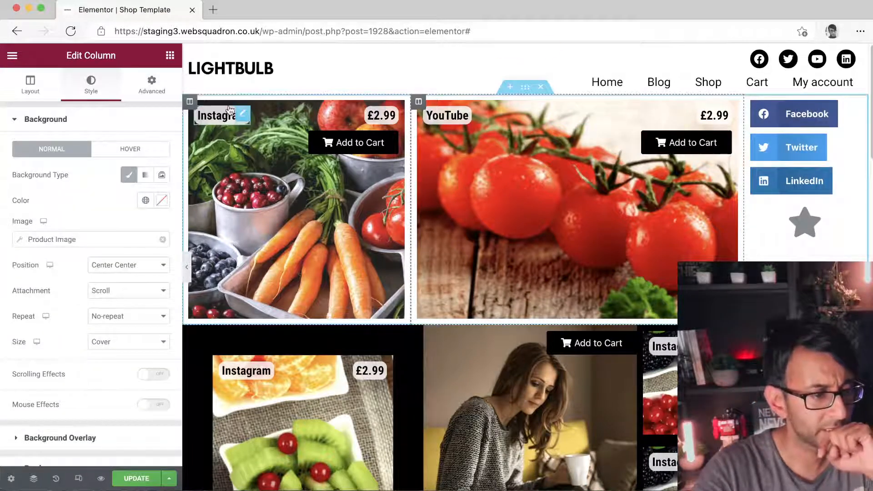
left_click(152, 84)
left_click(142, 246)
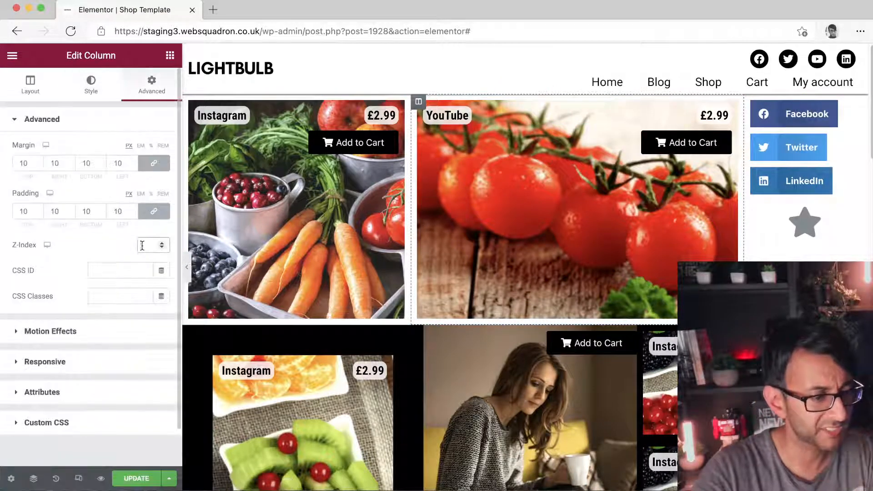
type("2")
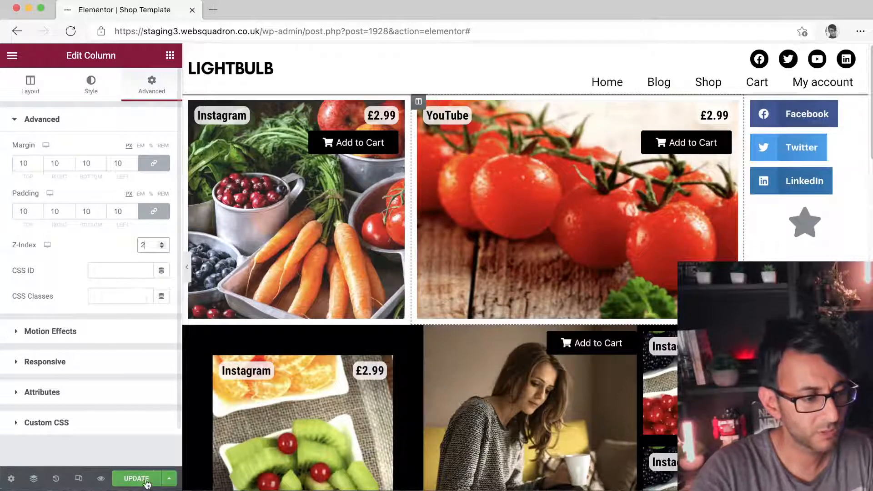
Update the template and open its preview in a new tab.
left_click(144, 481)
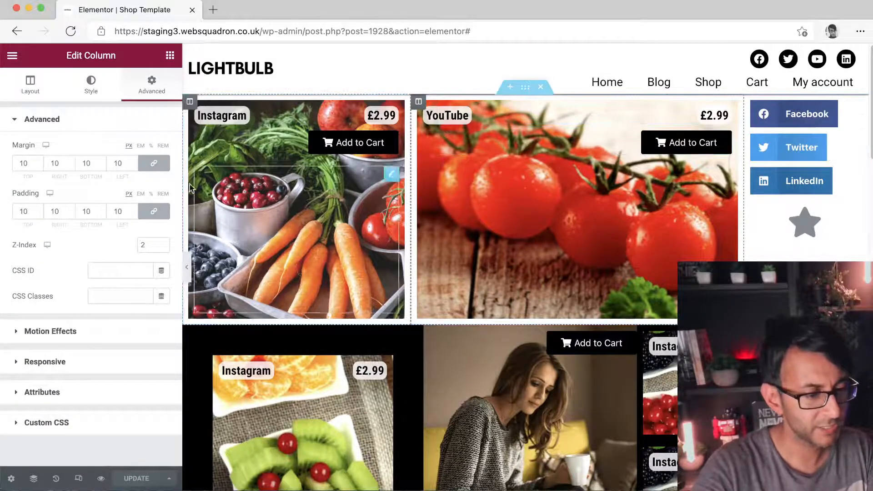
mouse_move(102, 480)
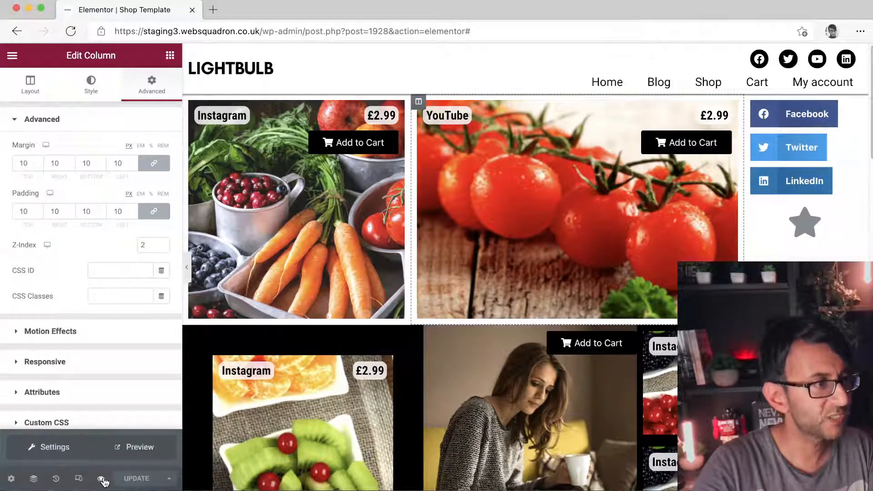
left_click(132, 447)
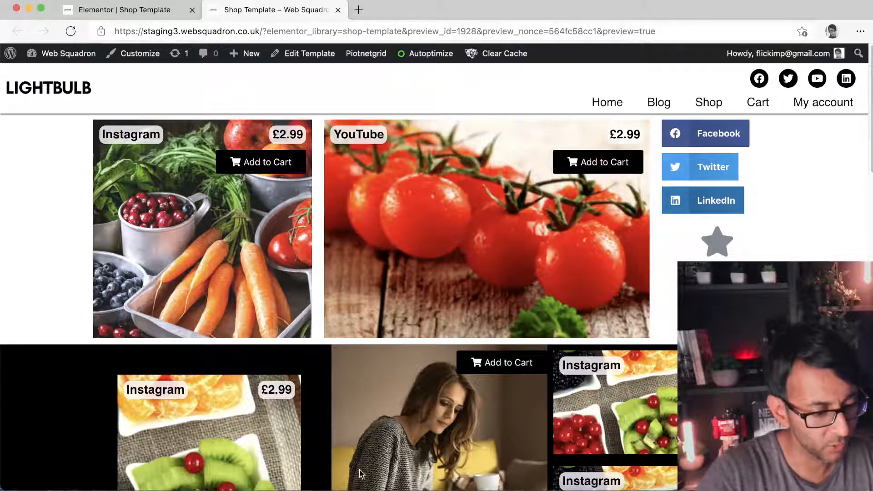
Close the Shop Template preview tab to get back to the editor.
left_click(338, 9)
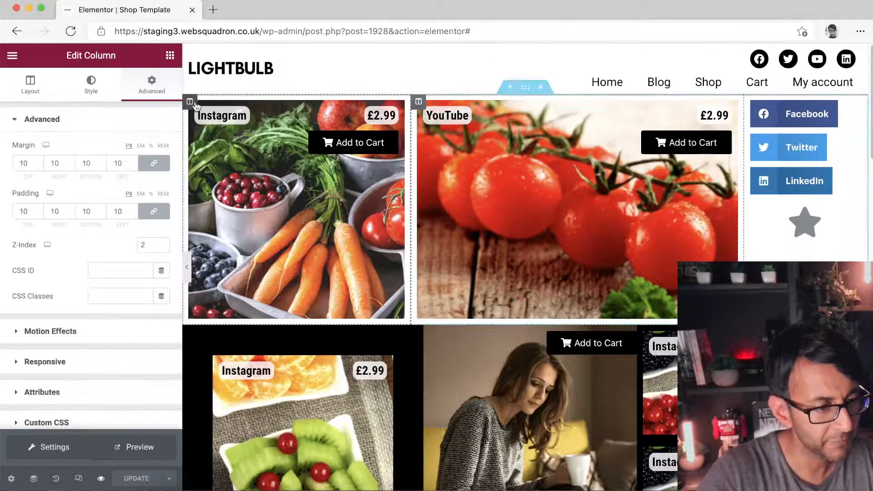
Select the whole top product section, give it Z-Index 2, and click UPDATE.
left_click(522, 92)
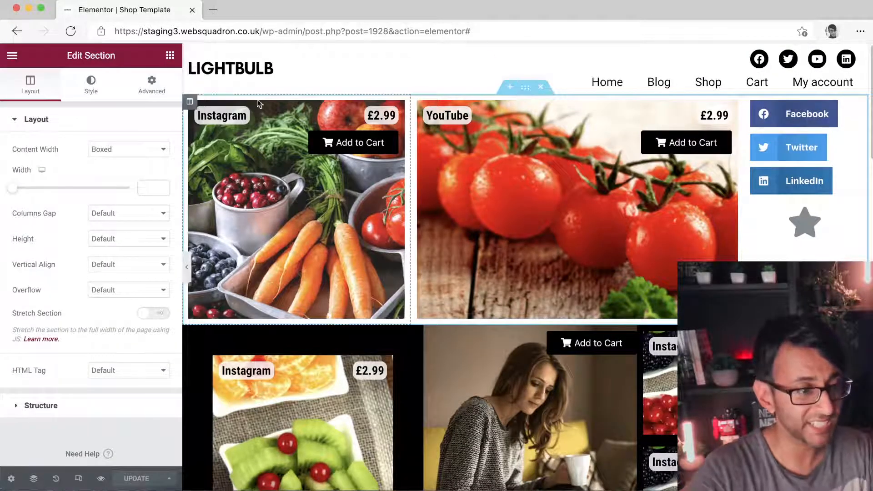
left_click(152, 86)
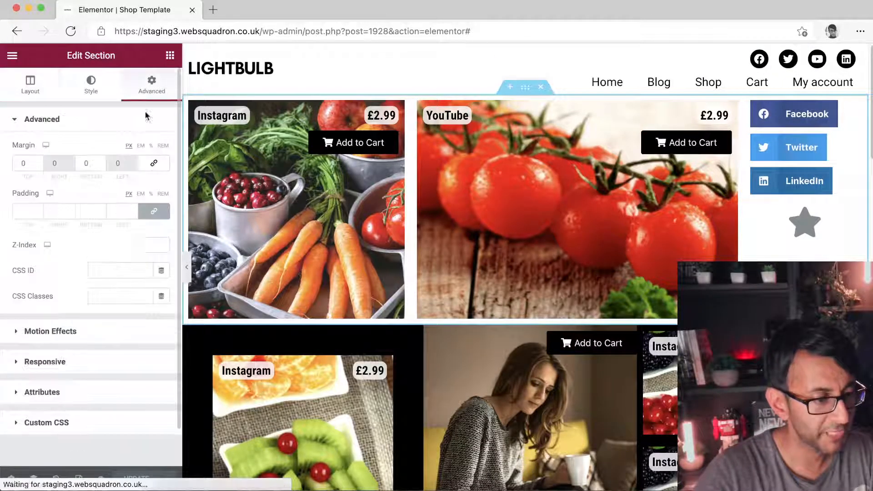
left_click(143, 246)
type("2")
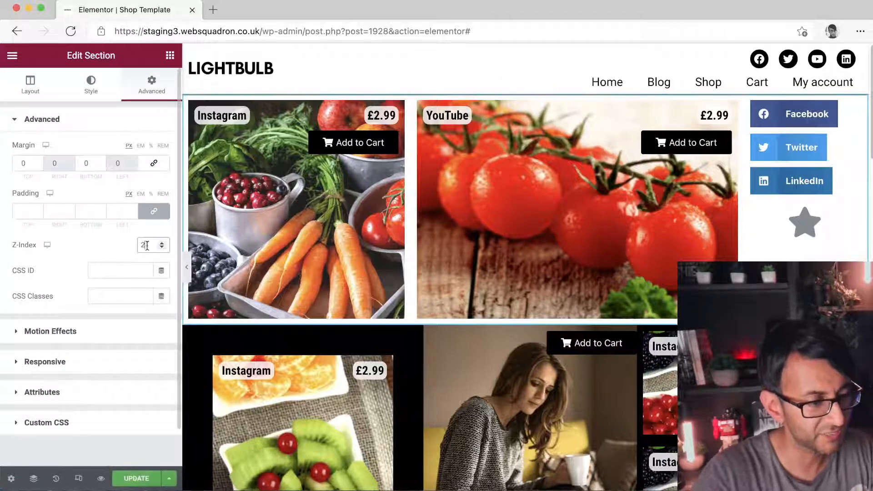
left_click(139, 478)
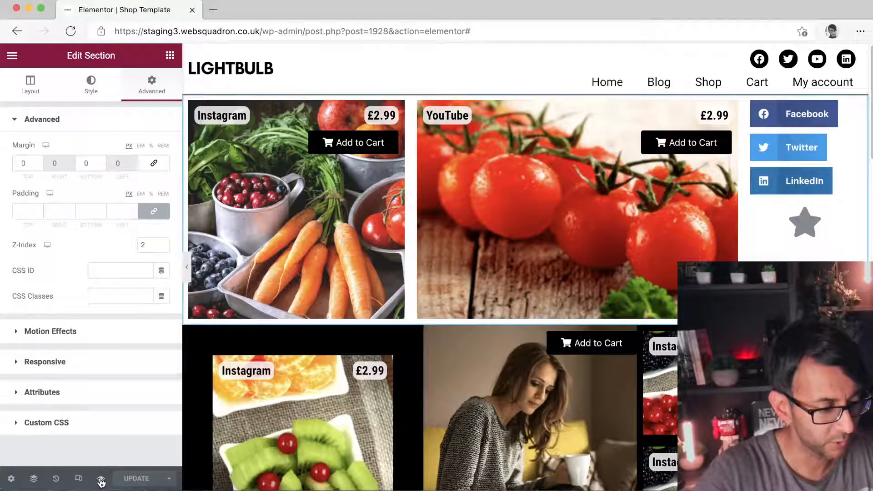
Preview the template, reload the preview page, then switch back to the Elementor tab.
mouse_move(100, 480)
left_click(137, 447)
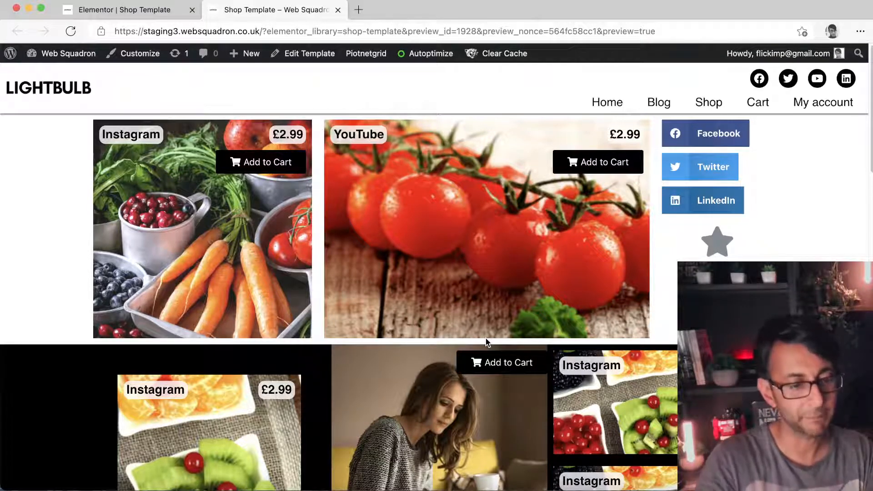
left_click(547, 31)
key("Return")
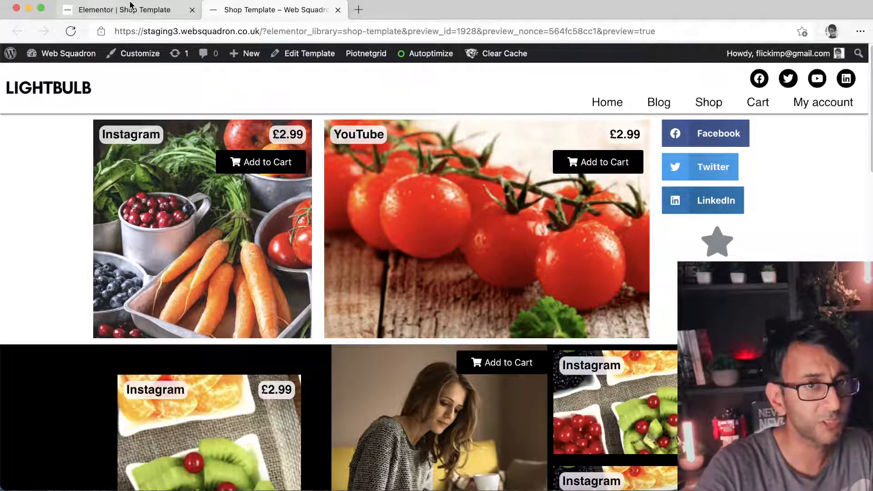
left_click(157, 13)
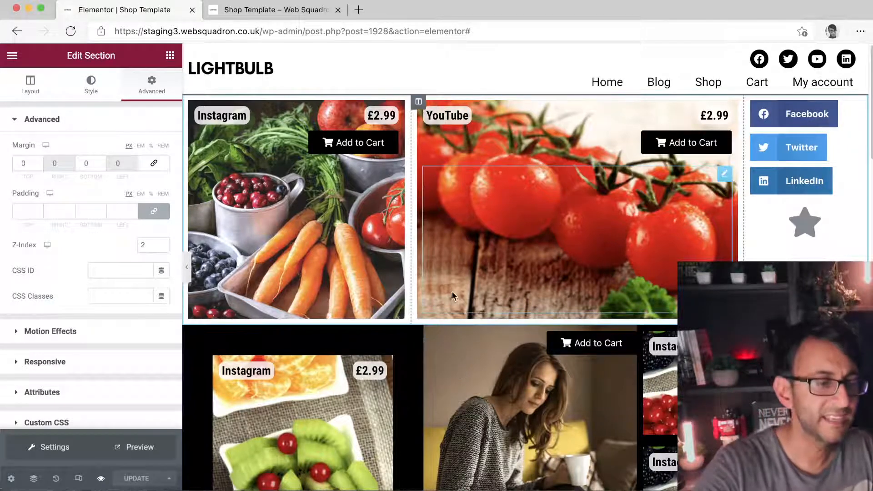
scroll(500, 227, "down", 1)
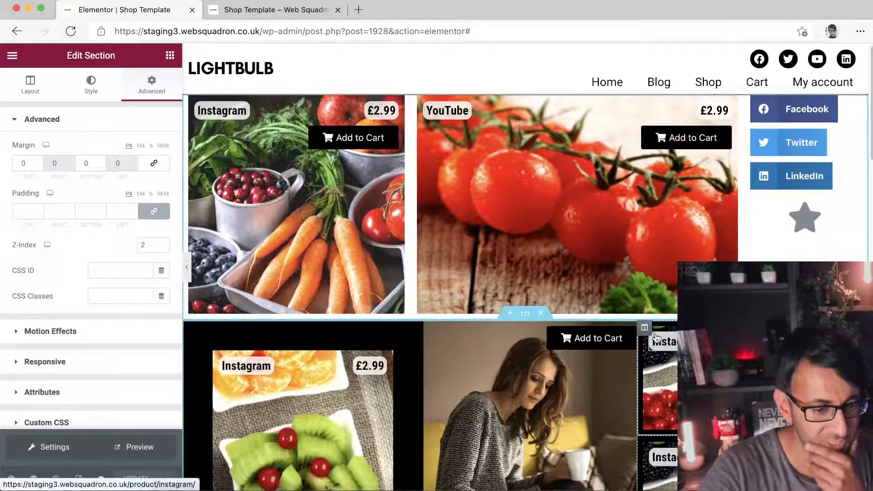
scroll(526, 219, "up", 1)
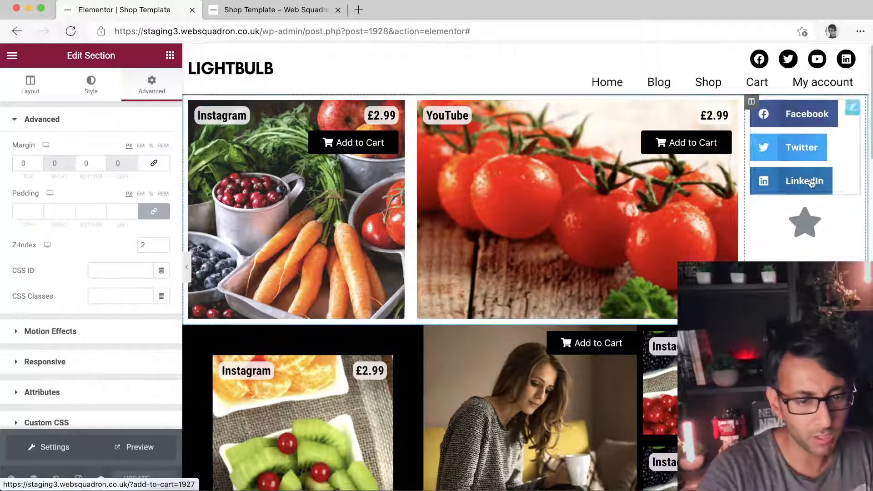
Select the share buttons column and give it a Rotate In Down Left entrance animation.
left_click(752, 101)
left_click(154, 89)
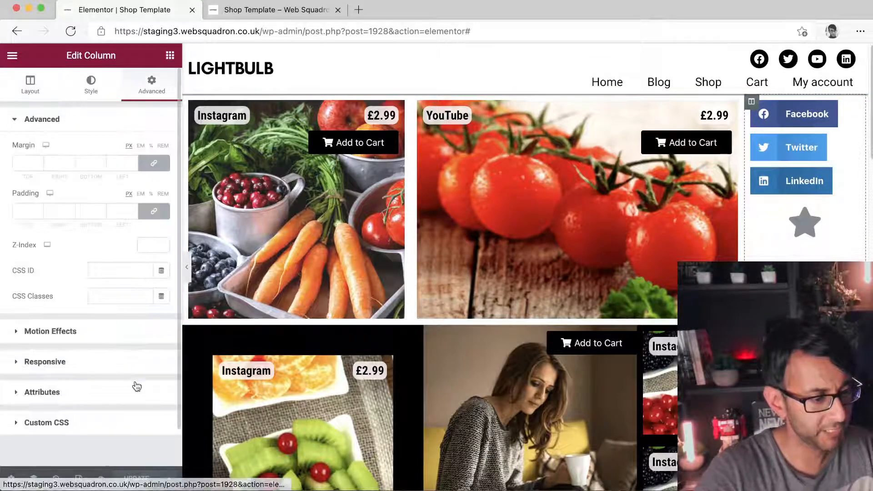
left_click(100, 336)
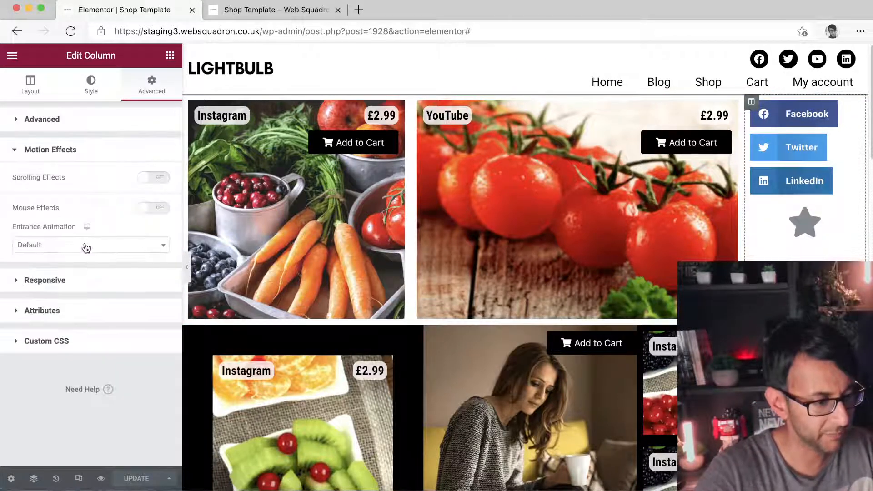
left_click(73, 245)
scroll(78, 354, "down", 5)
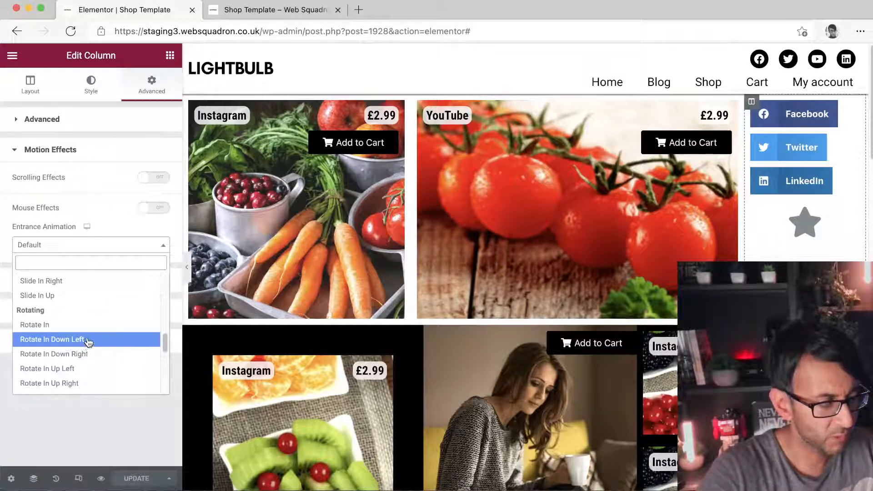
left_click(88, 340)
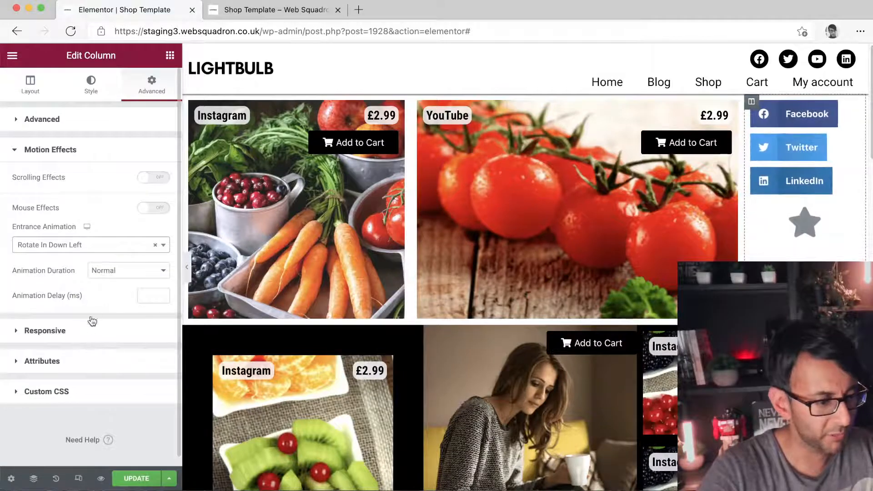
Change the animation to Rotate In Down Right, save, and switch to the preview tab.
left_click(87, 246)
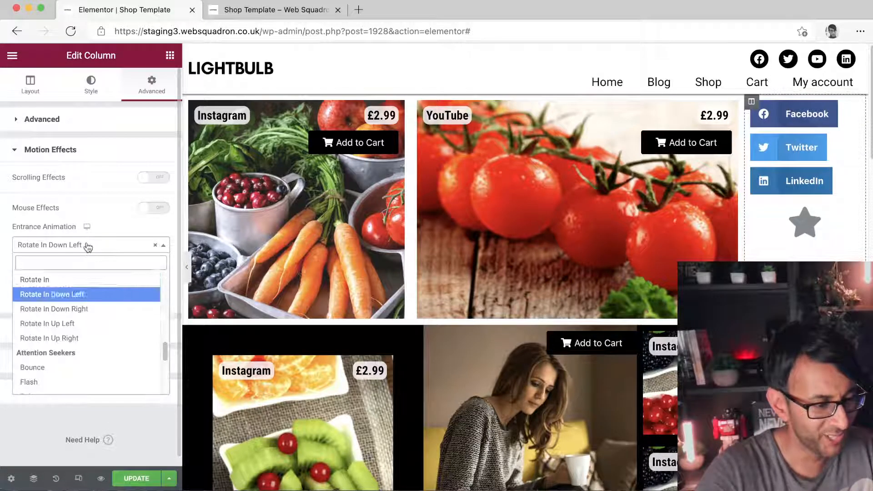
left_click(100, 296)
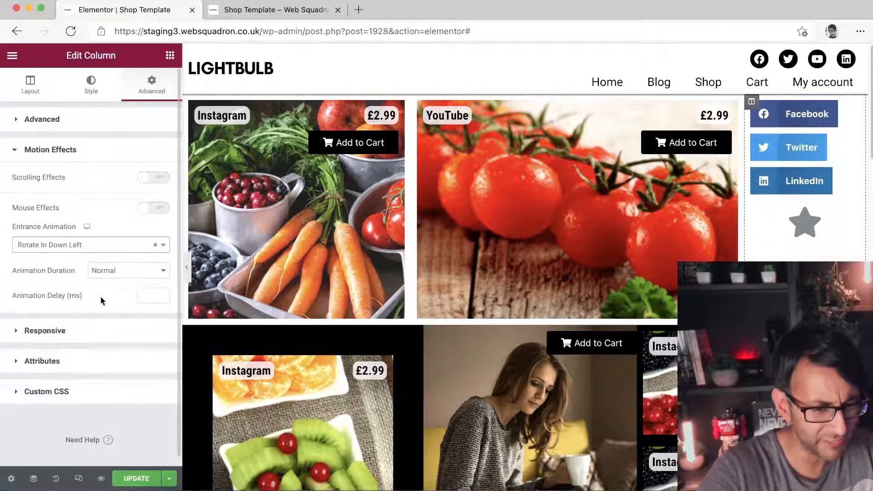
left_click(88, 246)
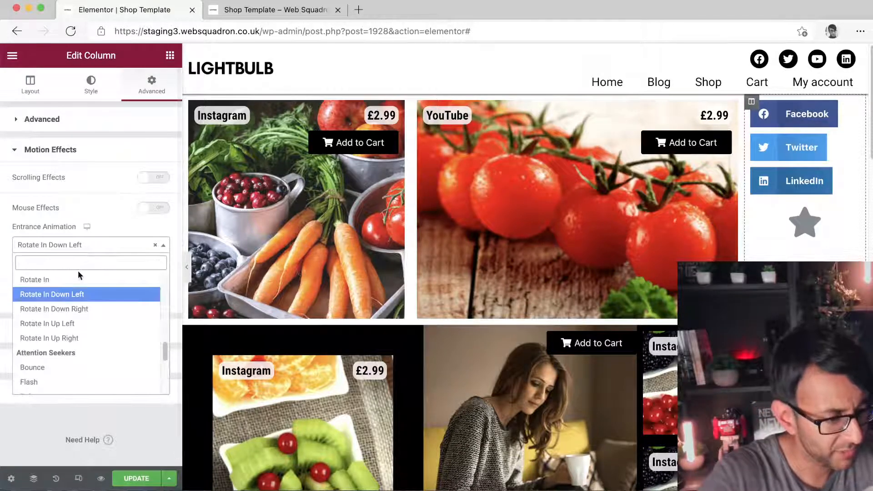
left_click(86, 309)
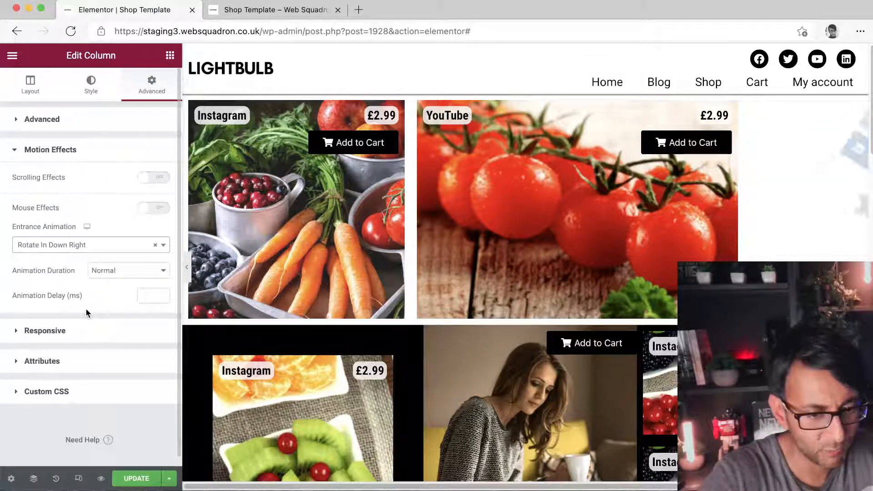
left_click(136, 478)
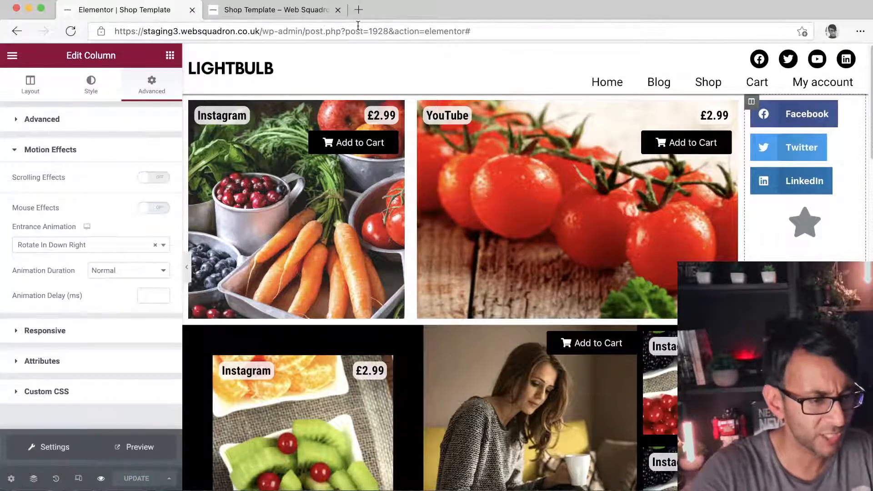
left_click(323, 11)
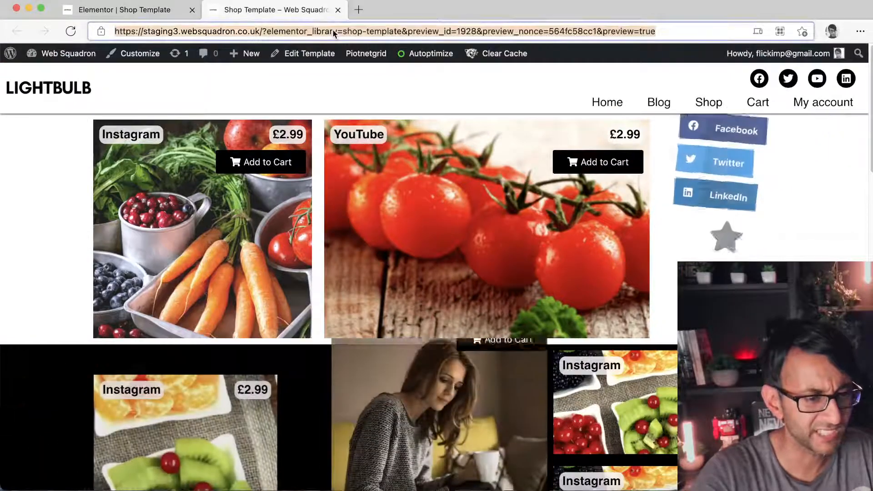
Reload the preview to replay the share buttons' rotate-in, then close the preview tab.
key("Return")
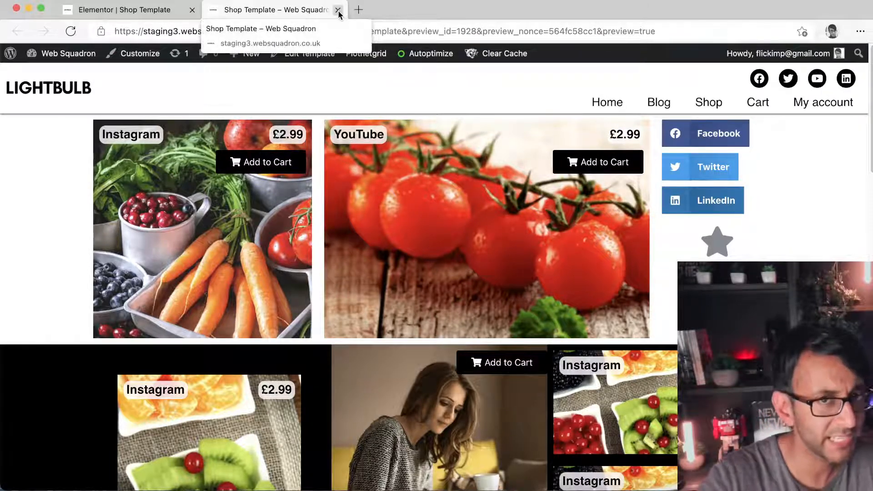
left_click(338, 10)
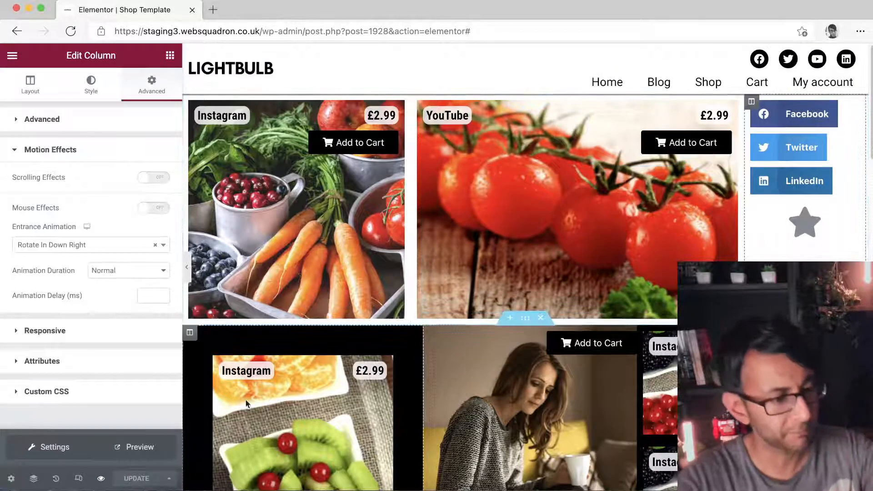
Switch the editor to Mobile view at a width of 378.
left_click(80, 480)
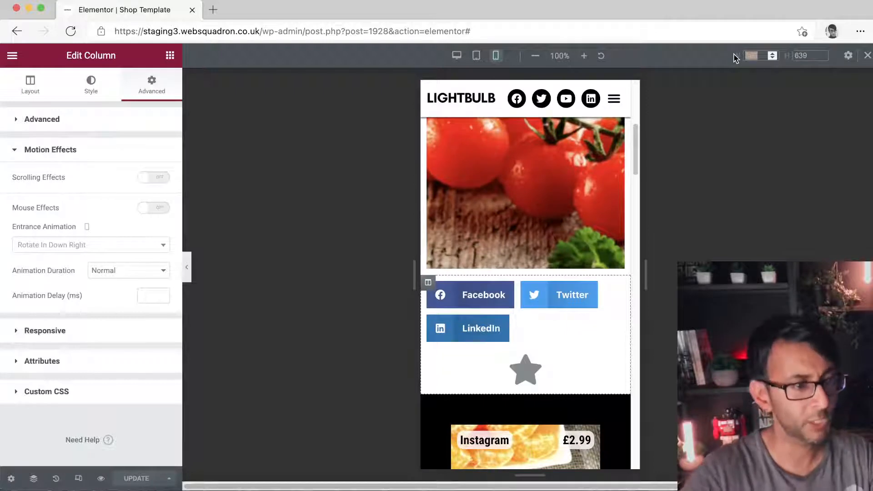
type("278")
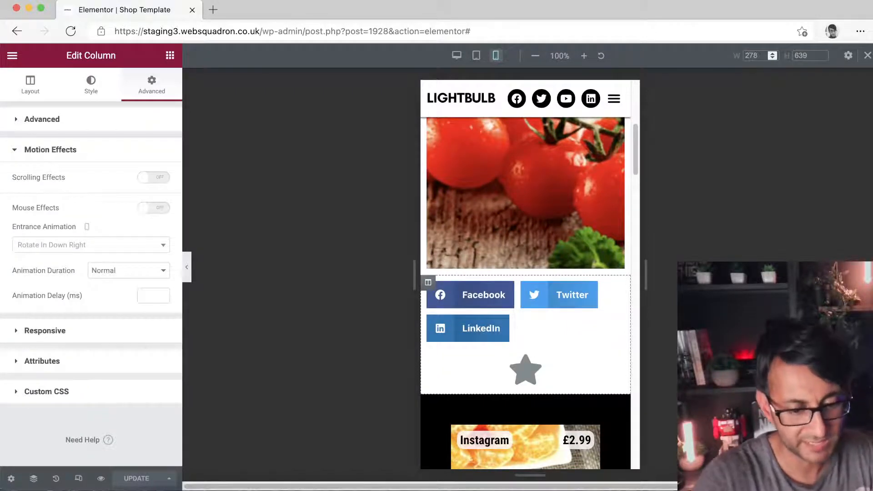
key("BackSpace")
key("BackSpace")
key("BackSpace")
type("378")
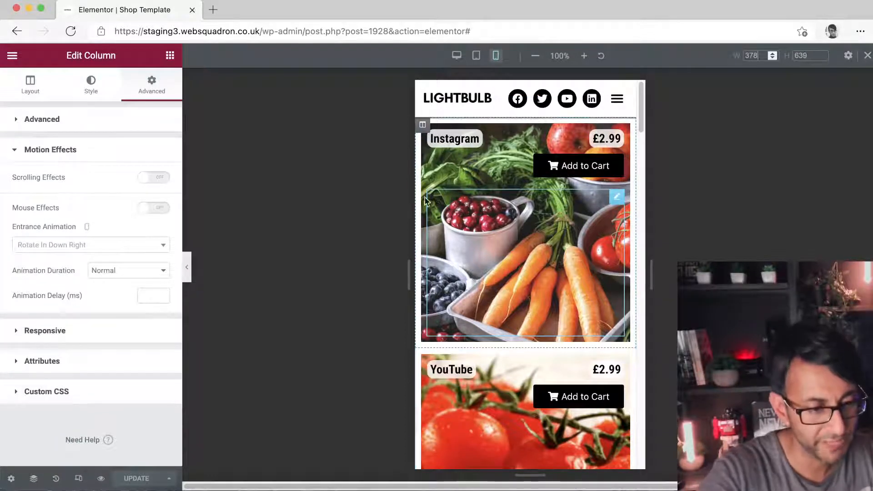
Set the Instagram and YouTube columns' mobile Column Width to 50 each.
left_click(423, 126)
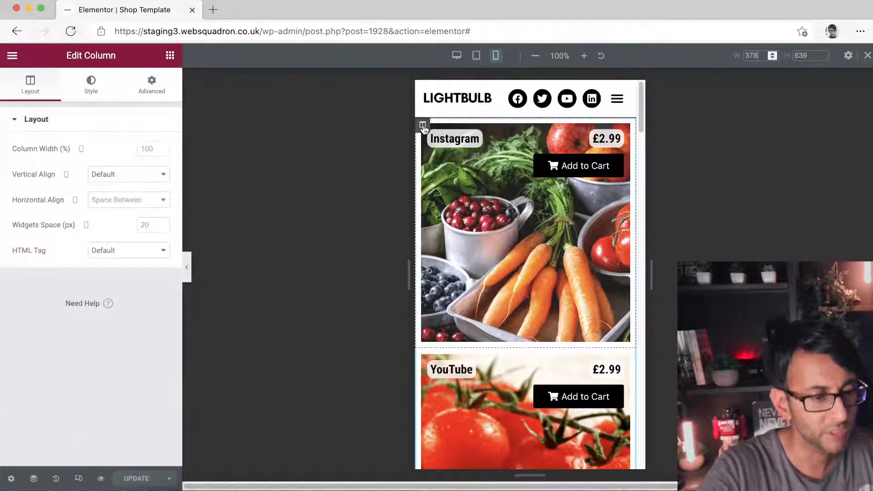
left_click(152, 148)
type("50")
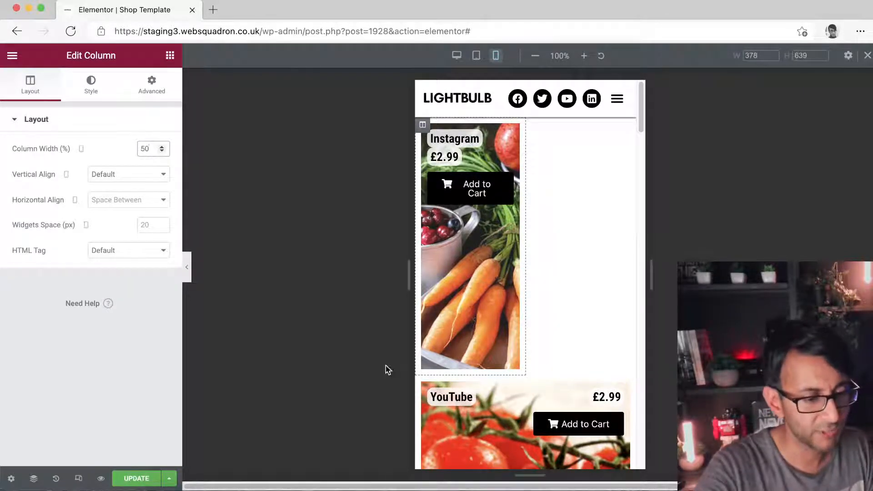
left_click(422, 383)
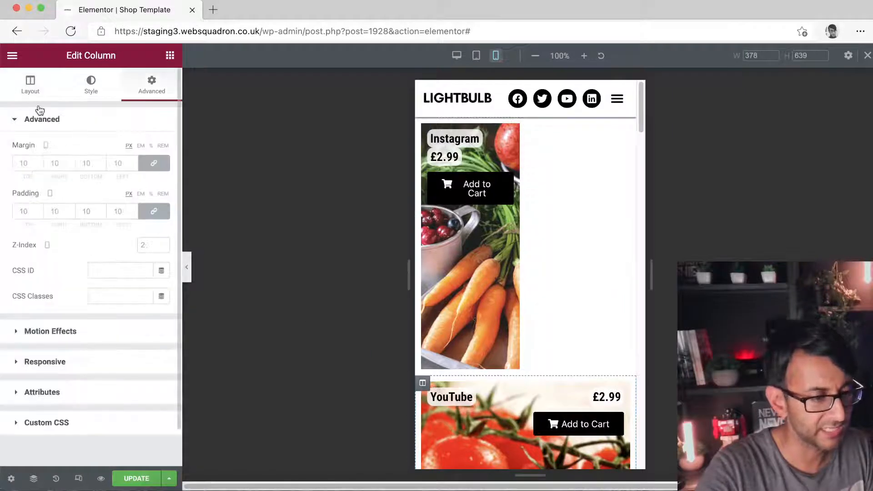
left_click(34, 90)
left_click(145, 151)
type("50")
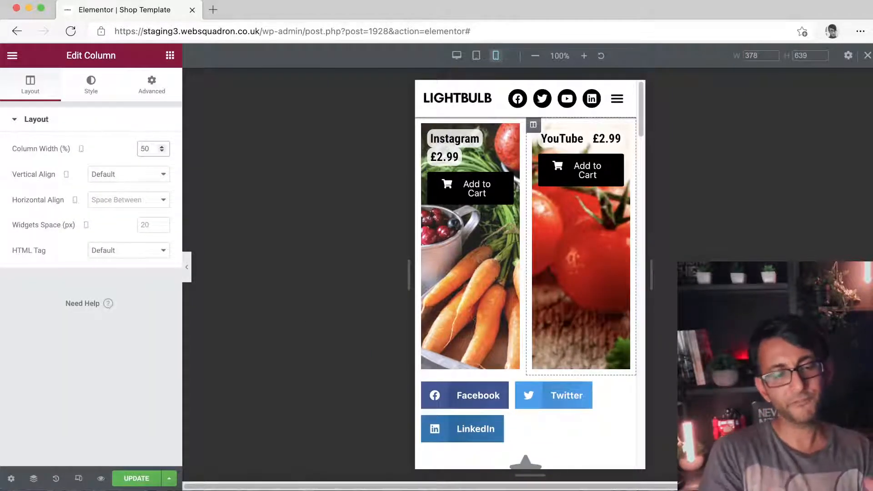
Drag the Instagram and YouTube tile spacers shorter on mobile, the YouTube one to about 90 px.
left_click(453, 261)
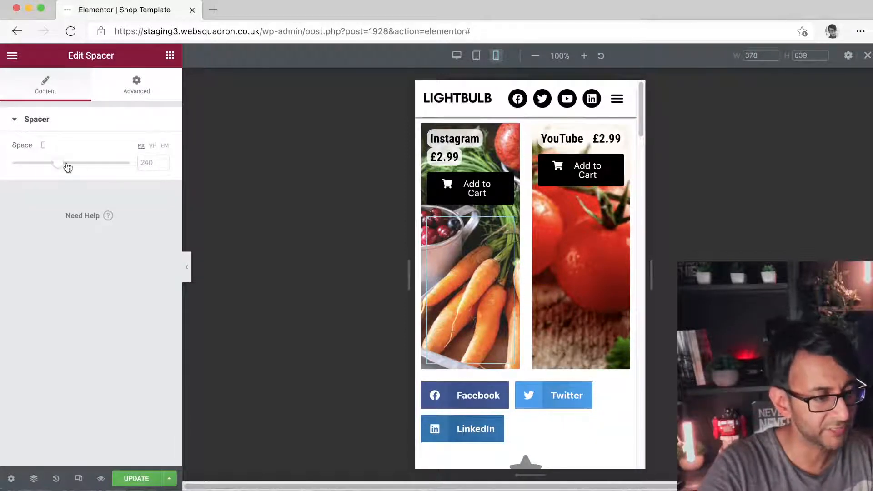
left_click_drag(67, 168, 13, 164)
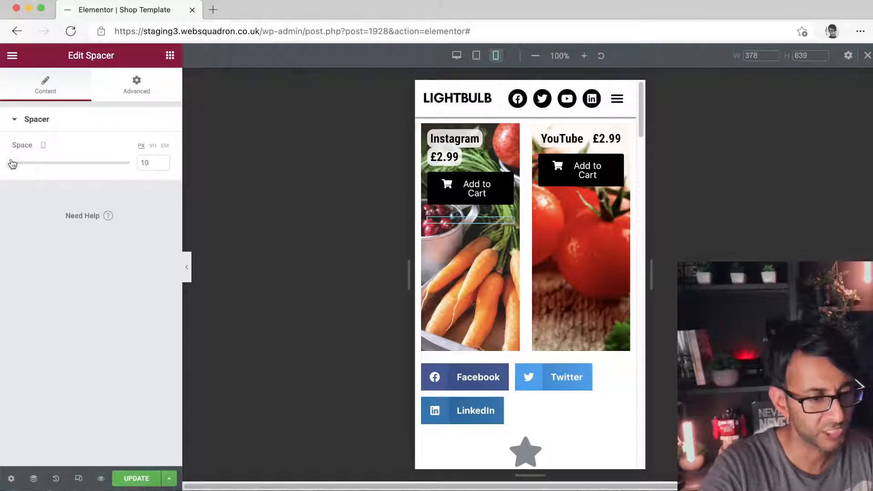
left_click(613, 210)
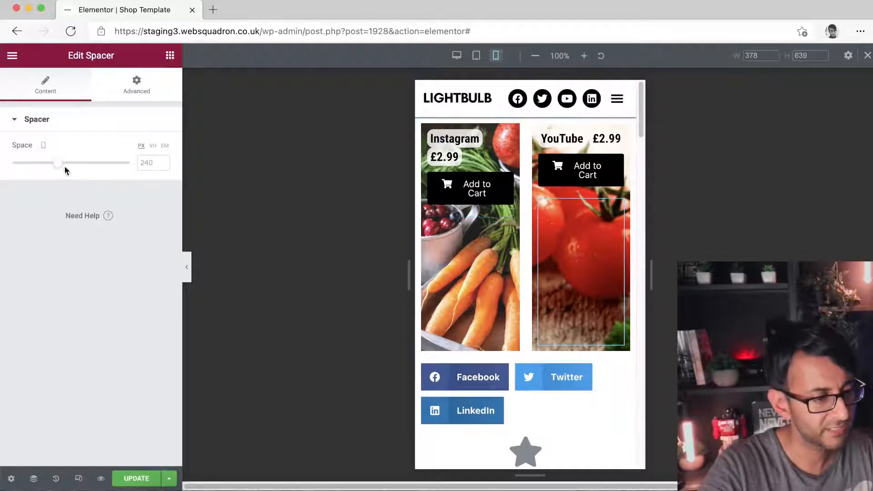
left_click_drag(66, 170, 32, 168)
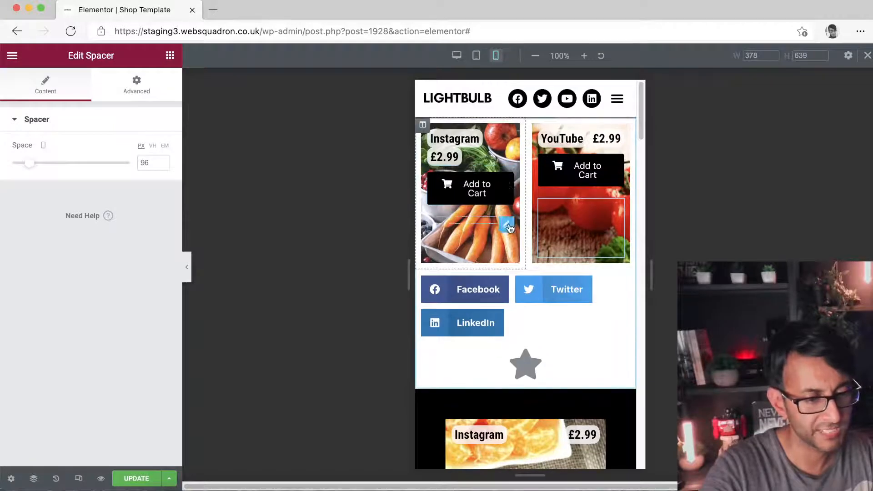
Set the Instagram tile's mobile spacer to exactly 96 px and return to Desktop view.
left_click(508, 225)
double_click(144, 161)
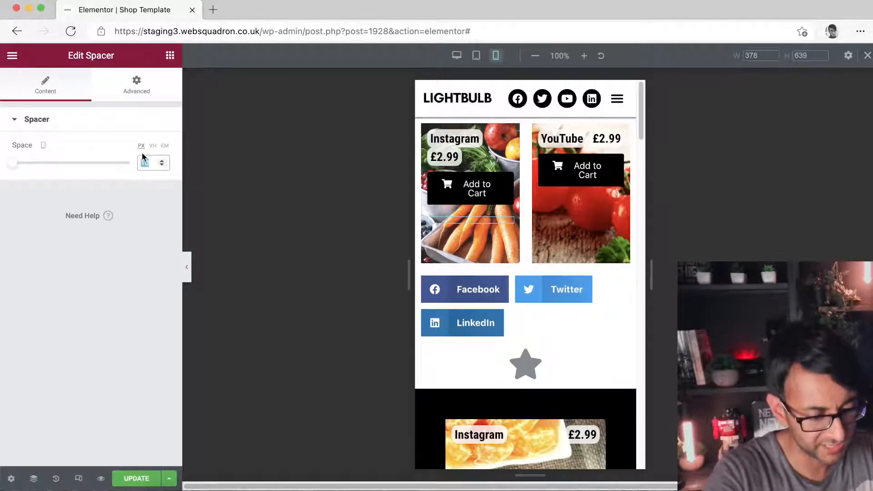
type("6")
key("BackSpace")
type("96")
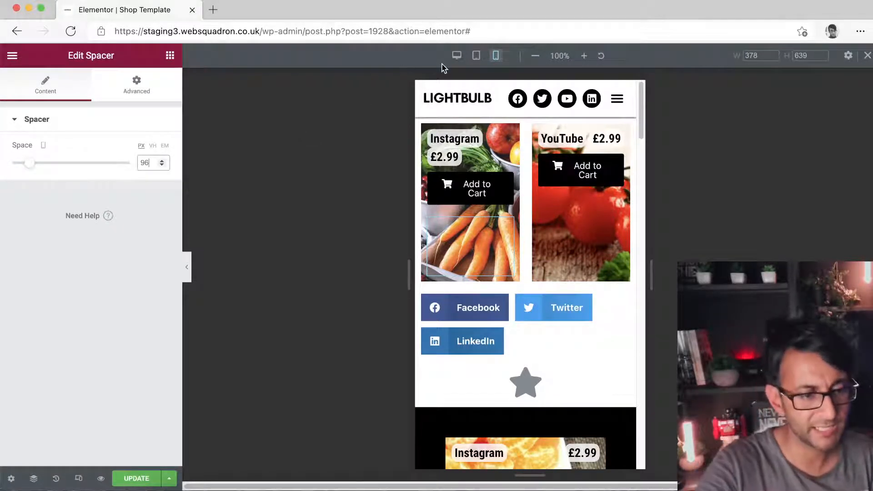
left_click(457, 55)
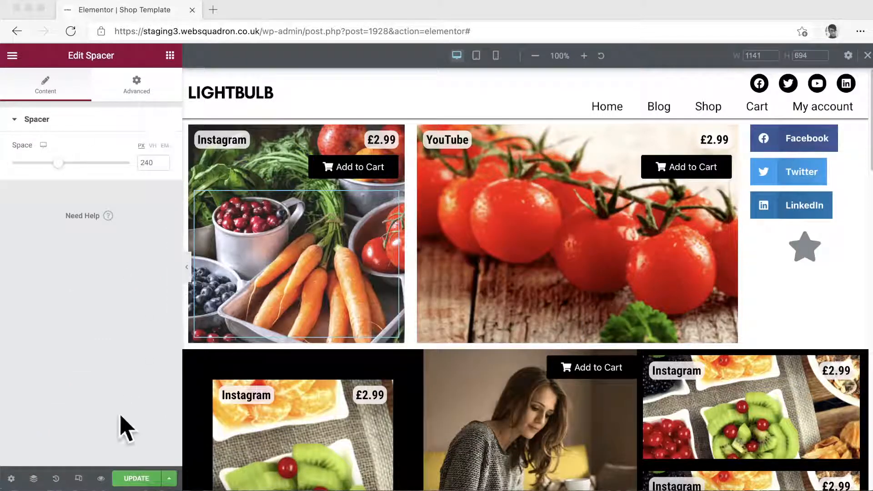
Save the updated shop template and open its preview in a new browser tab.
left_click(135, 478)
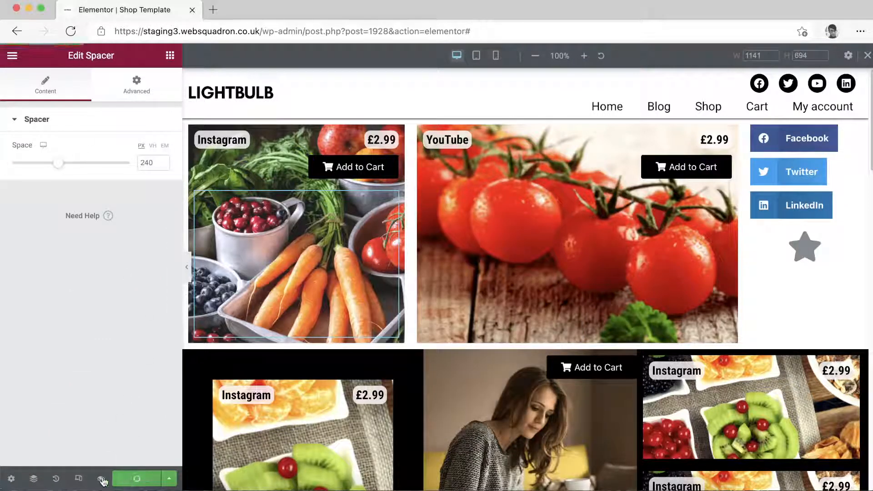
mouse_move(103, 481)
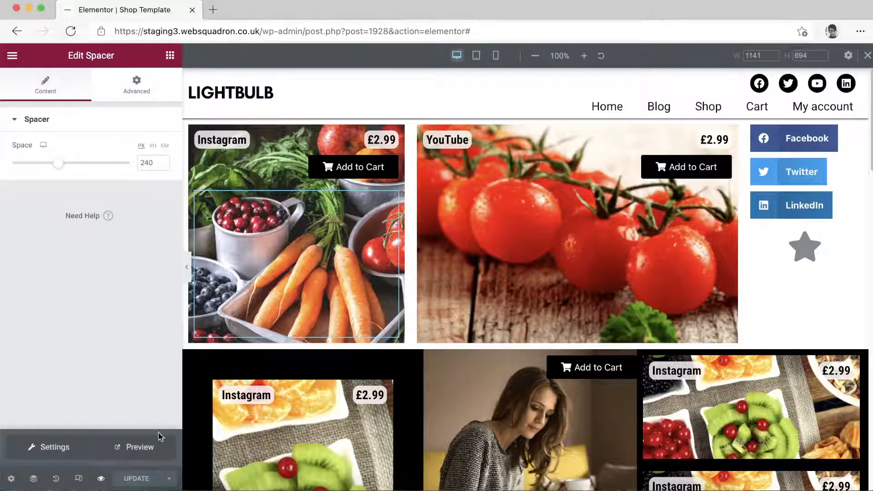
left_click(145, 451)
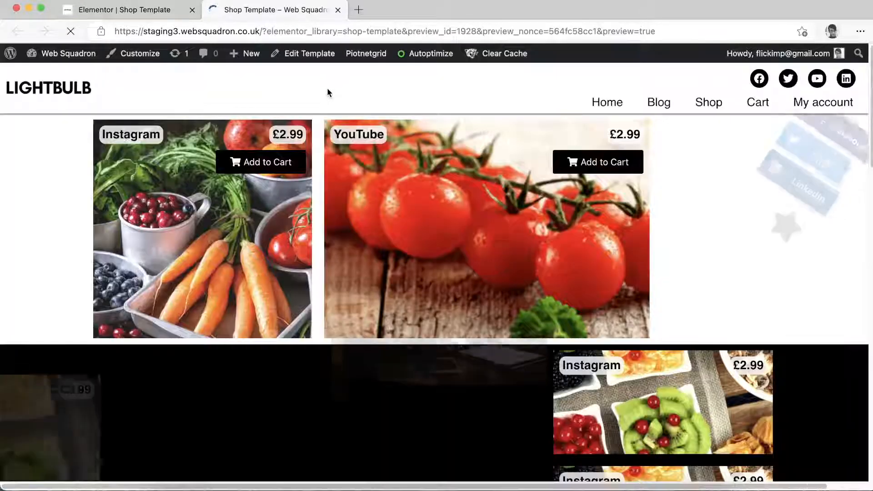
Scroll through the preview to check the product tiles, prices and share buttons sidebar.
scroll(536, 199, "down", 1)
scroll(537, 199, "down", 8)
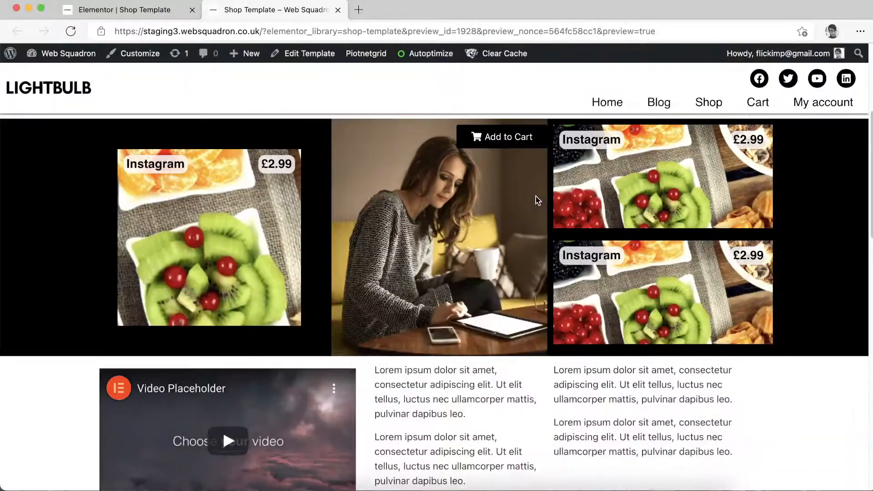
scroll(538, 205, "up", 8)
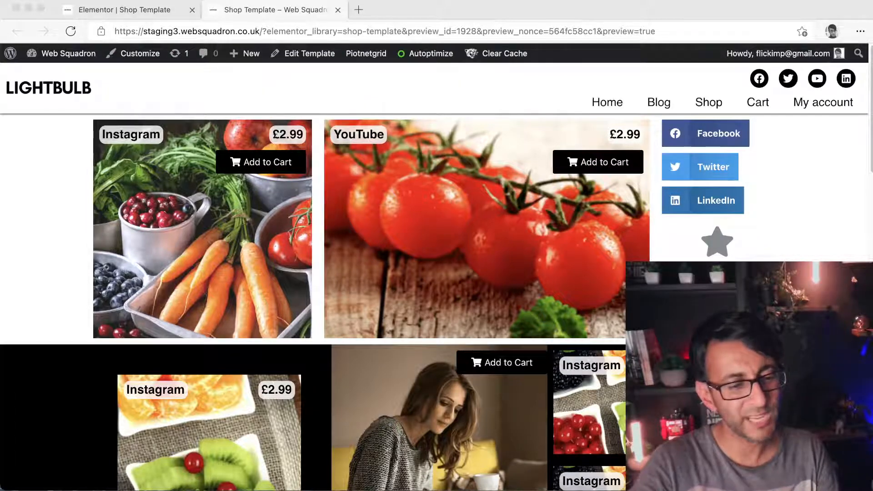
scroll(490, 302, "down", 20)
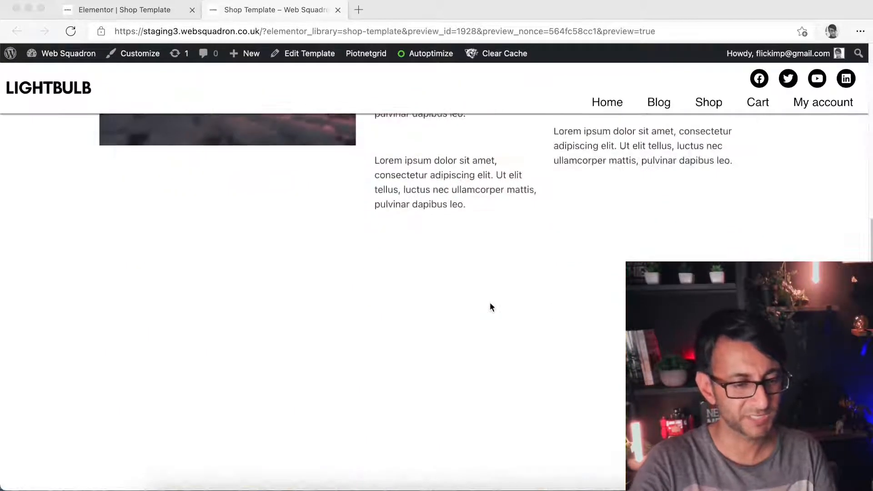
scroll(490, 305, "up", 20)
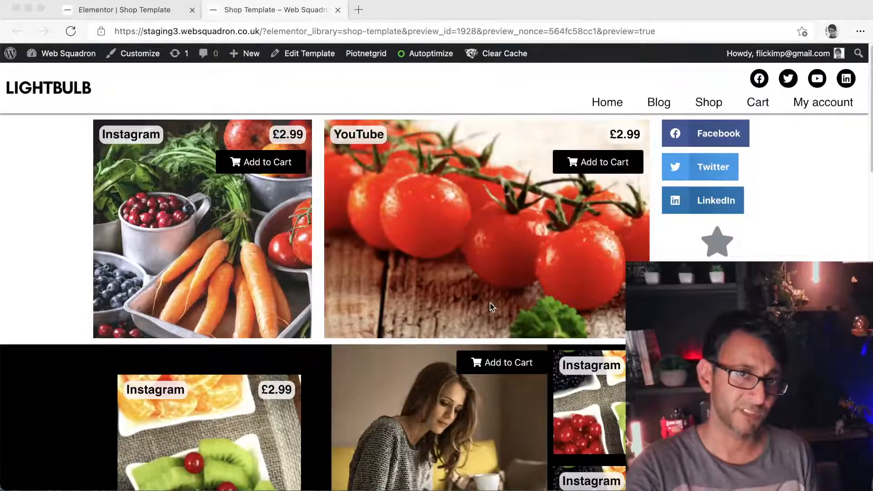